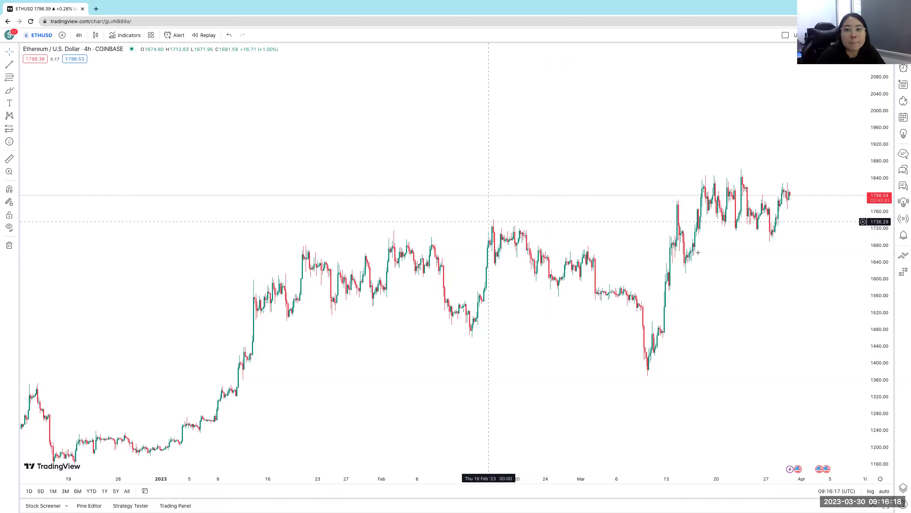
# Switch the chart to the XAUUSD symbol from FOREX.com and remove all of its existing drawings and indicators.
pyautogui.moveTo(883, 128); pyautogui.dragTo(886, 171)
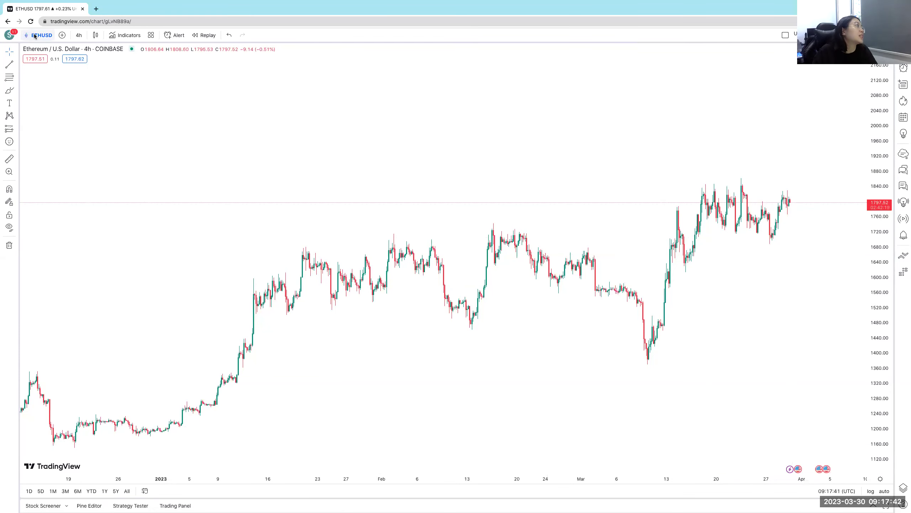
pyautogui.write('XAUUSD')
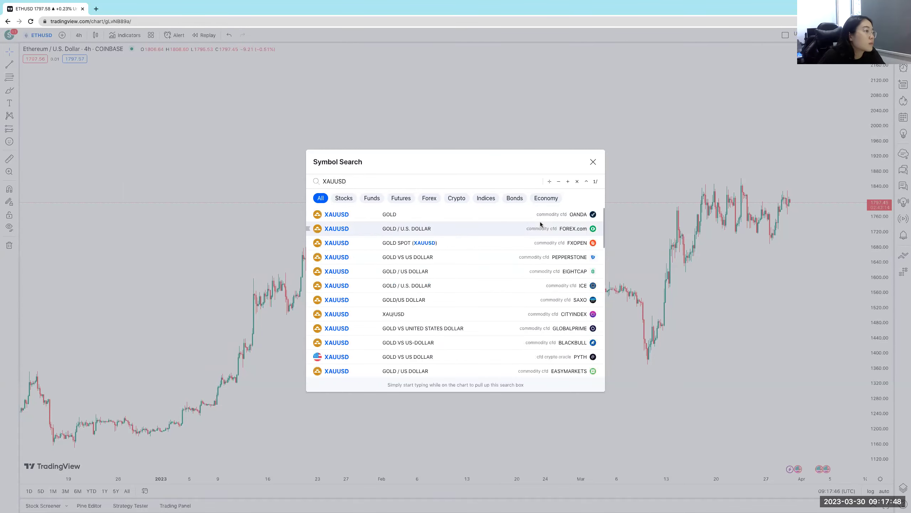
pyautogui.click(540, 223)
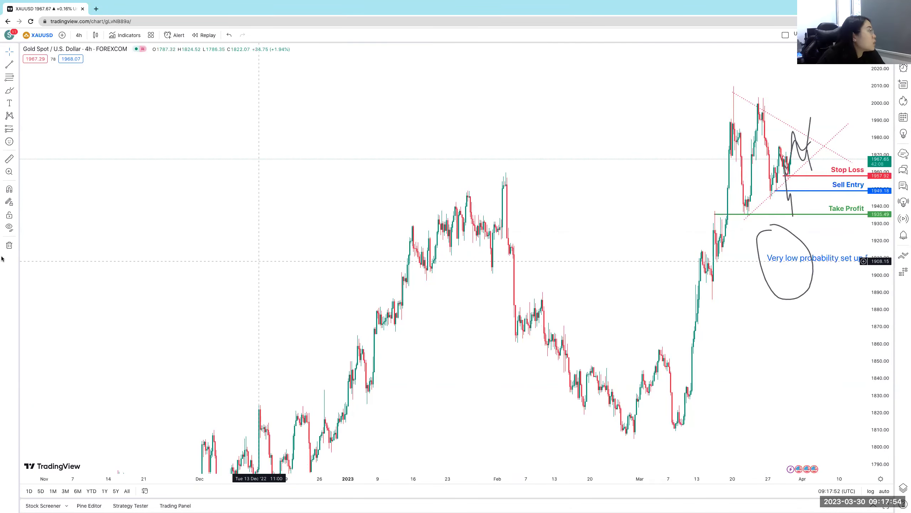
pyautogui.click(16, 245)
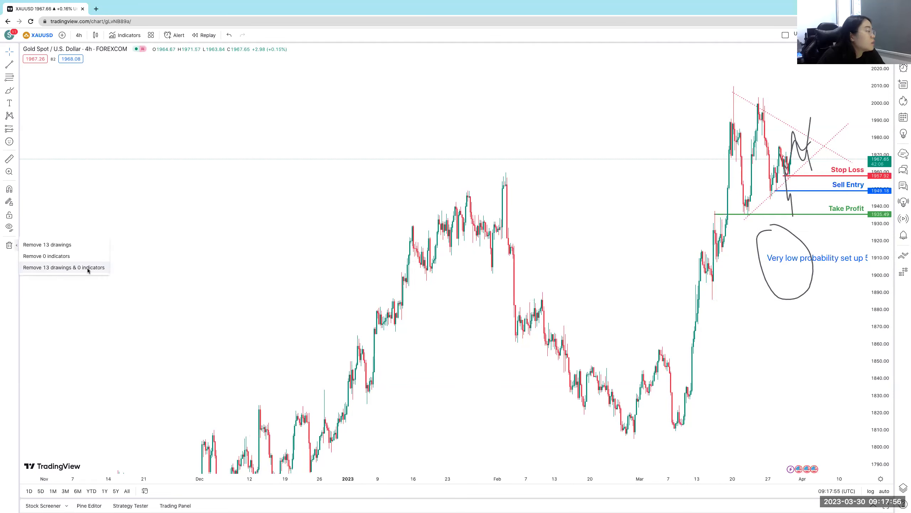
pyautogui.click(87, 267)
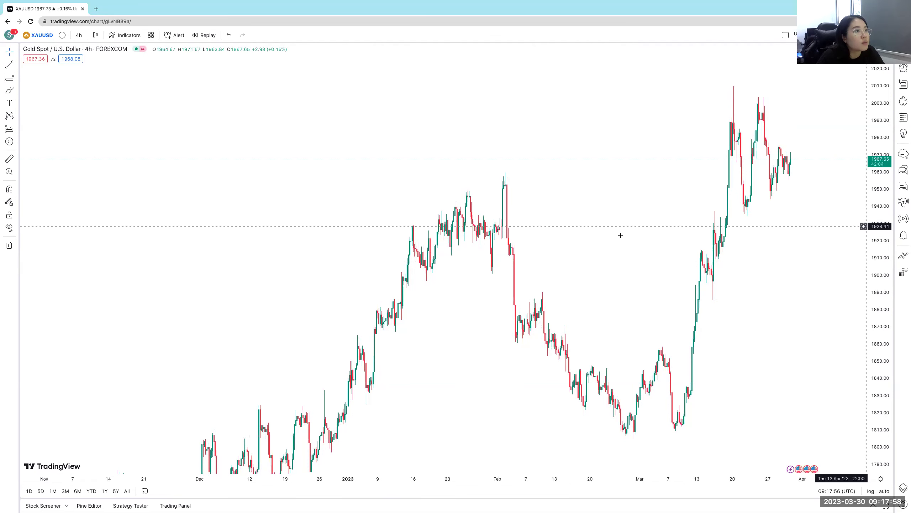
# Draw a rising parallel channel over the latest price swings, its lower line running from about 1928 on 20 Mar to 1981 on 6 Apr.
pyautogui.moveTo(519, 260); pyautogui.dragTo(465, 275)
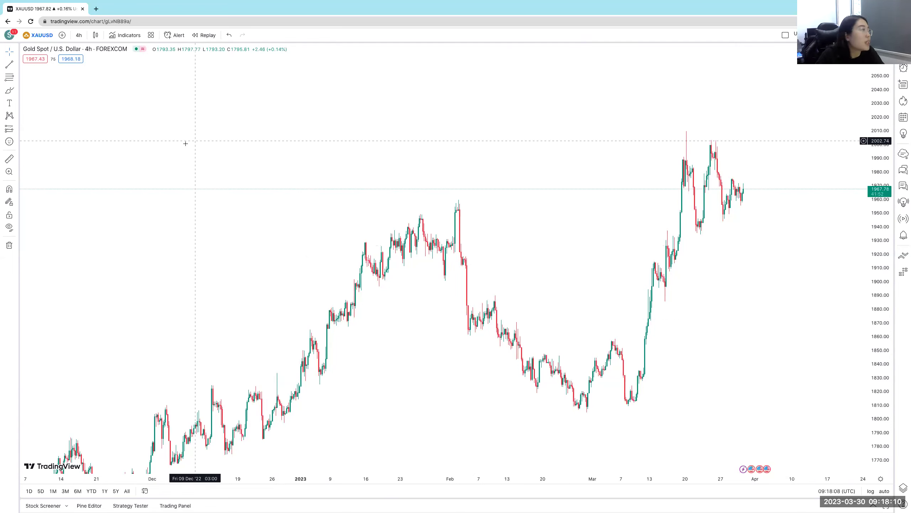
pyautogui.click(16, 65)
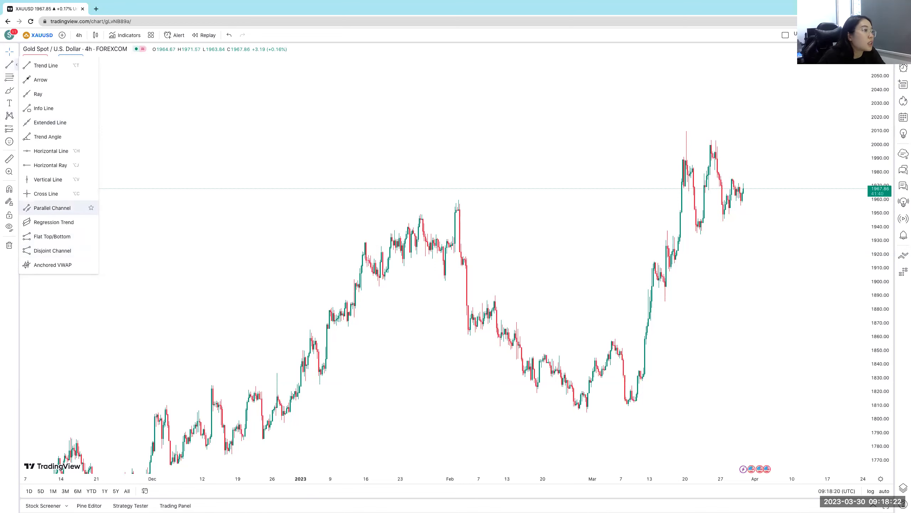
pyautogui.click(52, 208)
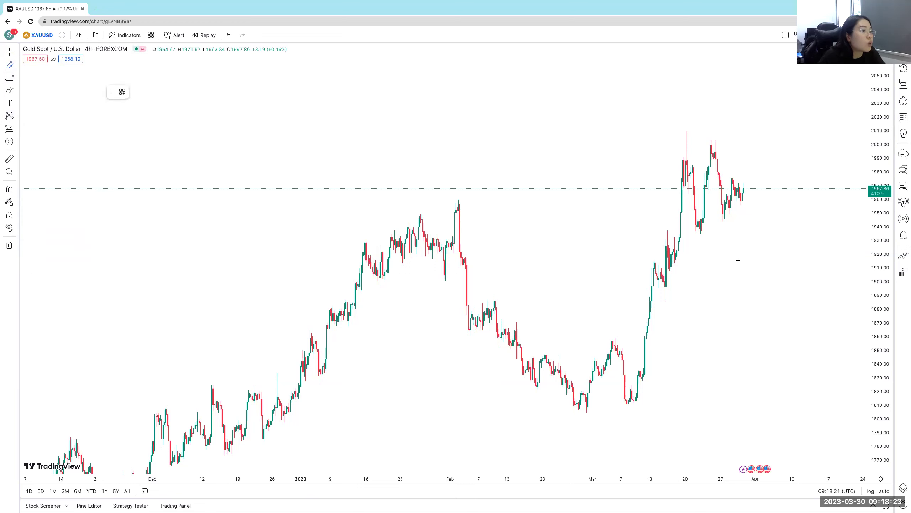
pyautogui.click(784, 170)
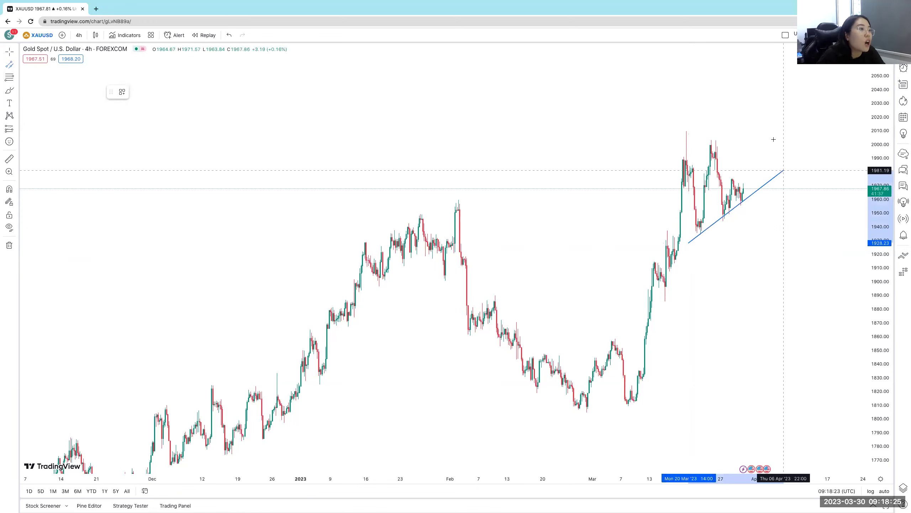
pyautogui.click(738, 117)
# Fit the channel to the March highs and lows, spanning 15 Mar to 6 Apr with its lower line from about 1921 to 1979.
pyautogui.moveTo(688, 155); pyautogui.dragTo(672, 171)
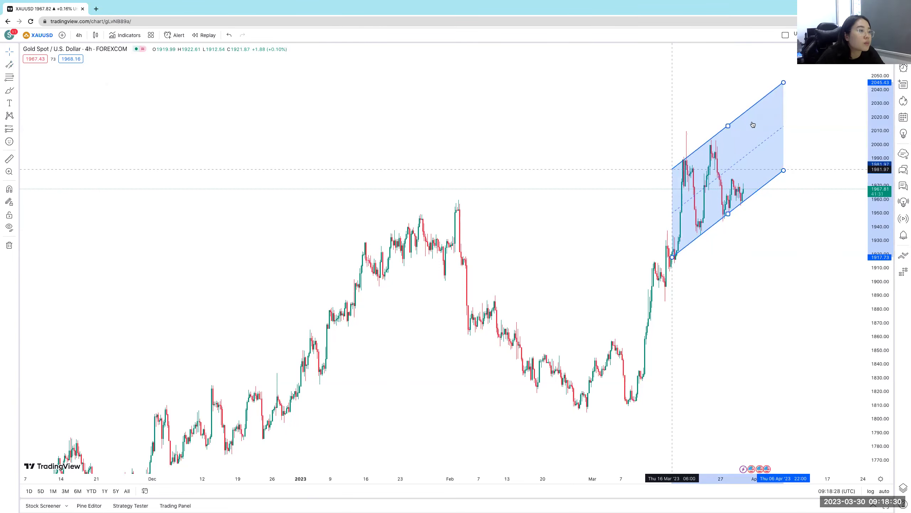
pyautogui.moveTo(728, 126); pyautogui.dragTo(728, 130)
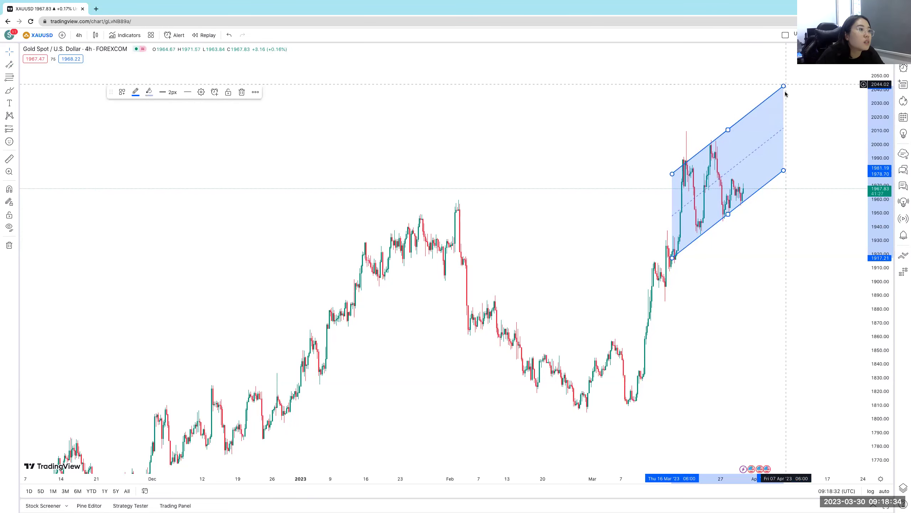
pyautogui.moveTo(785, 94); pyautogui.dragTo(785, 91)
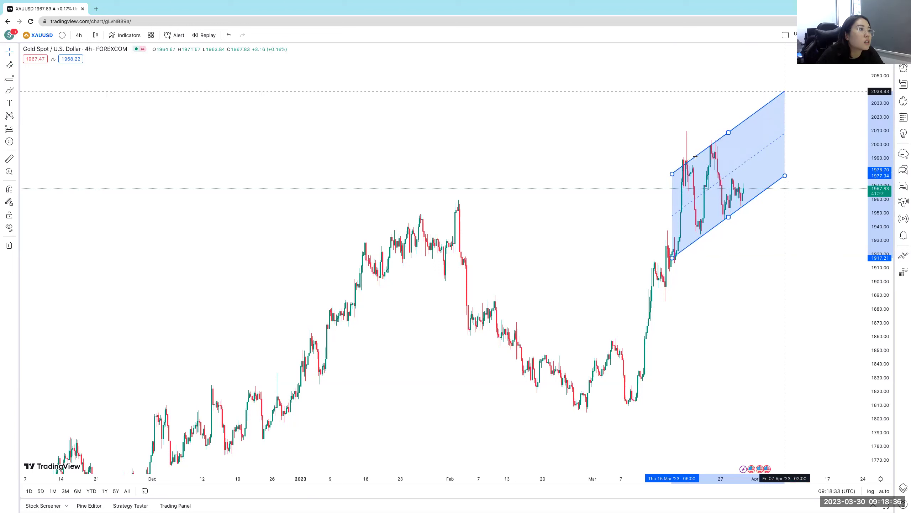
pyautogui.moveTo(696, 156); pyautogui.dragTo(697, 153)
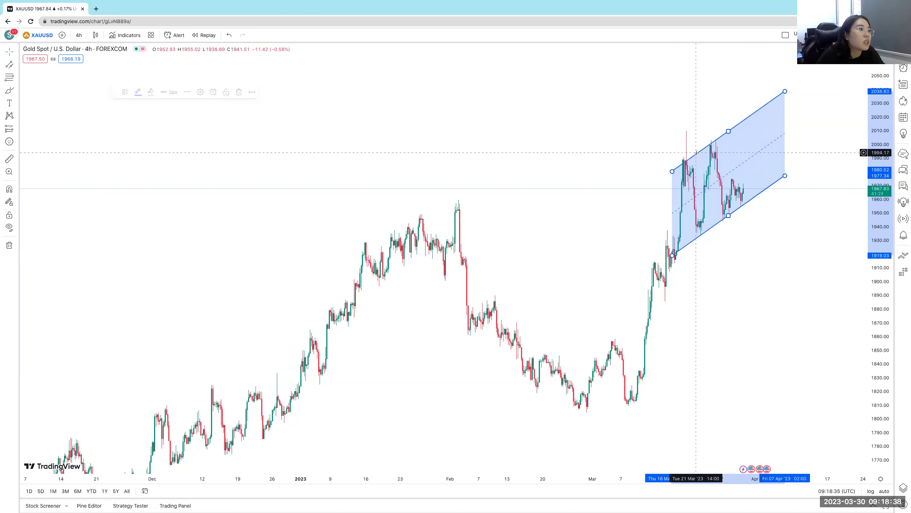
pyautogui.click(694, 149)
pyautogui.moveTo(695, 151); pyautogui.dragTo(726, 131)
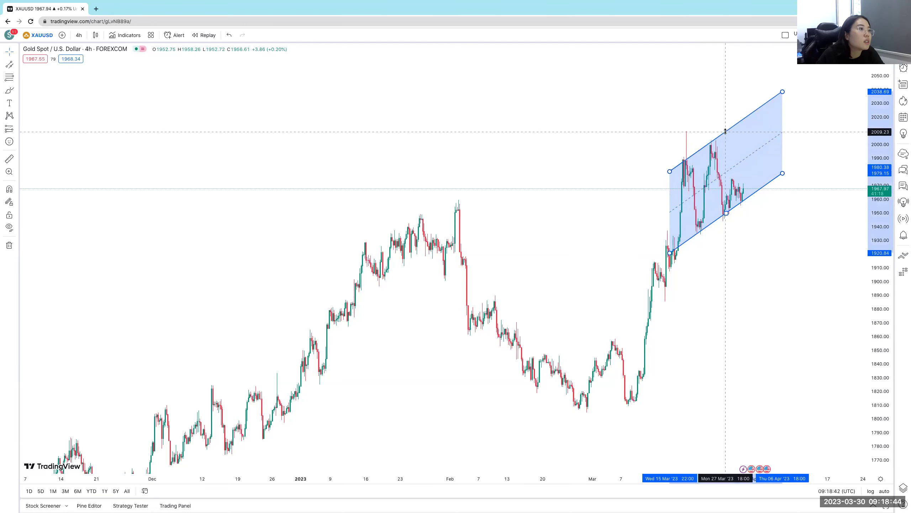
pyautogui.doubleClick(726, 131)
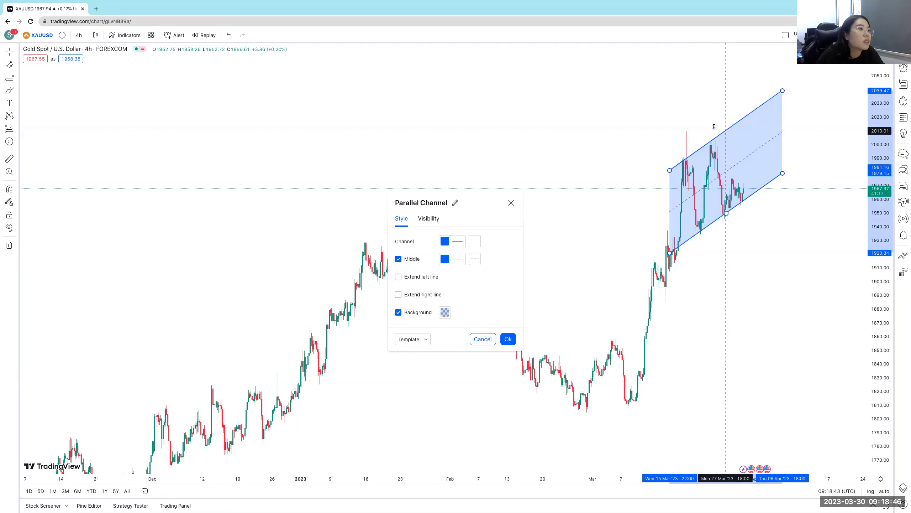
pyautogui.press('Escape')
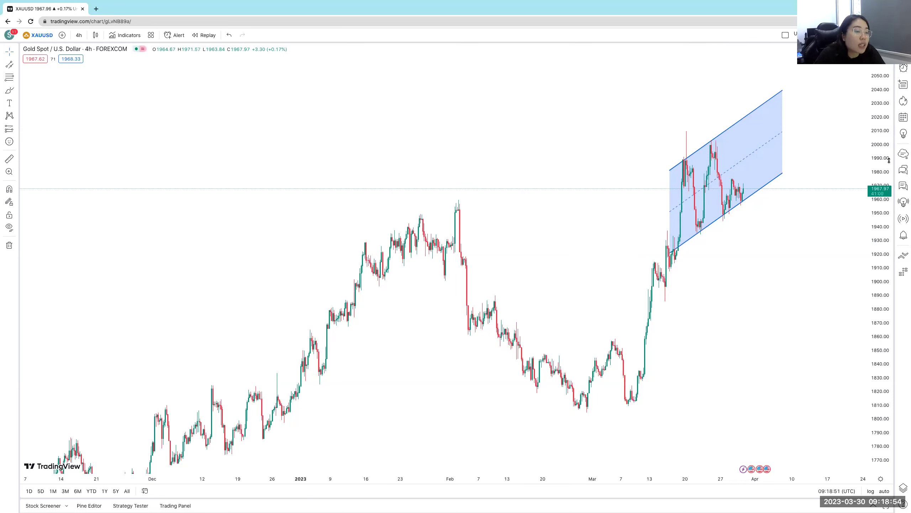
# Circle the two highs at the channel's upper line and the three lows at its lower line with the Brush.
pyautogui.scroll(3, 727, 276)
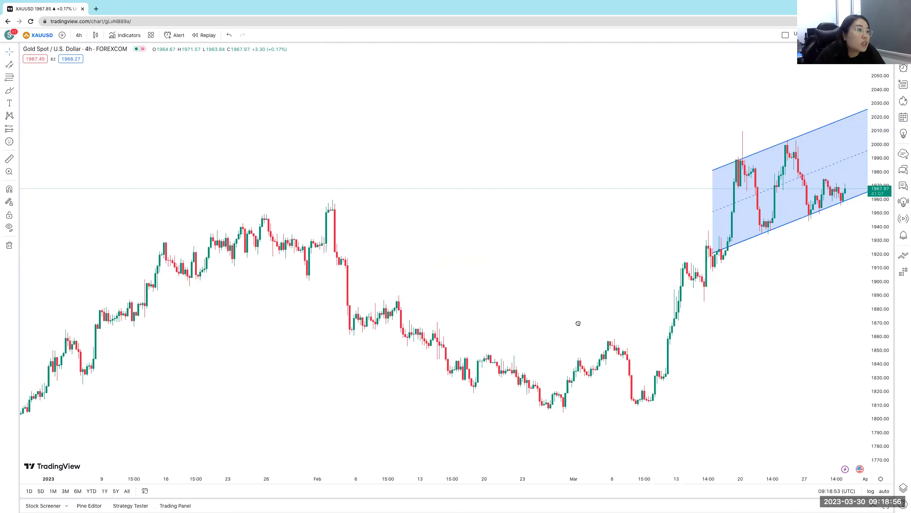
pyautogui.moveTo(693, 288); pyautogui.dragTo(564, 329)
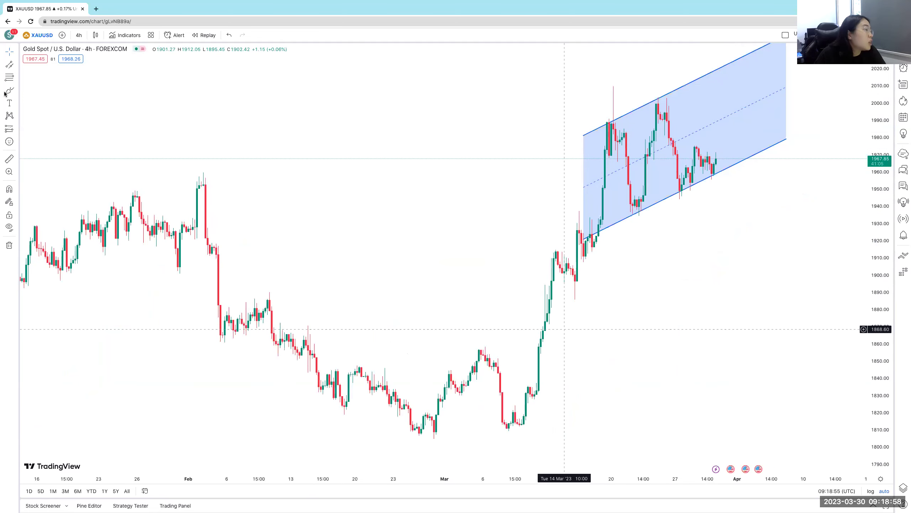
pyautogui.click(616, 100)
pyautogui.moveTo(607, 101)
pyautogui.mouseDown()
pyautogui.moveTo(619, 123)
pyautogui.moveTo(619, 113)
pyautogui.moveTo(600, 104)
pyautogui.moveTo(586, 118)
pyautogui.mouseUp()
pyautogui.moveTo(666, 85)
pyautogui.mouseDown()
pyautogui.moveTo(646, 90)
pyautogui.moveTo(665, 87)
pyautogui.mouseUp()
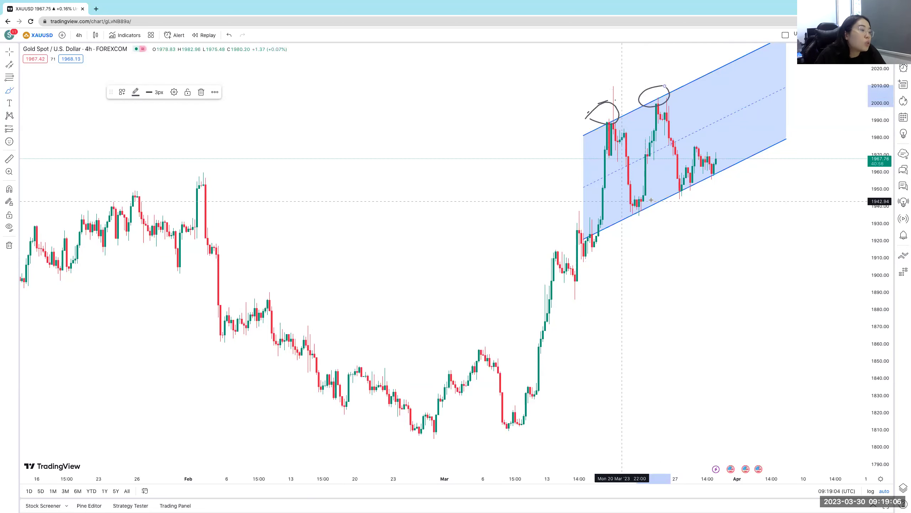
pyautogui.moveTo(645, 200)
pyautogui.mouseDown()
pyautogui.moveTo(657, 215)
pyautogui.moveTo(695, 181)
pyautogui.moveTo(734, 176)
pyautogui.mouseUp()
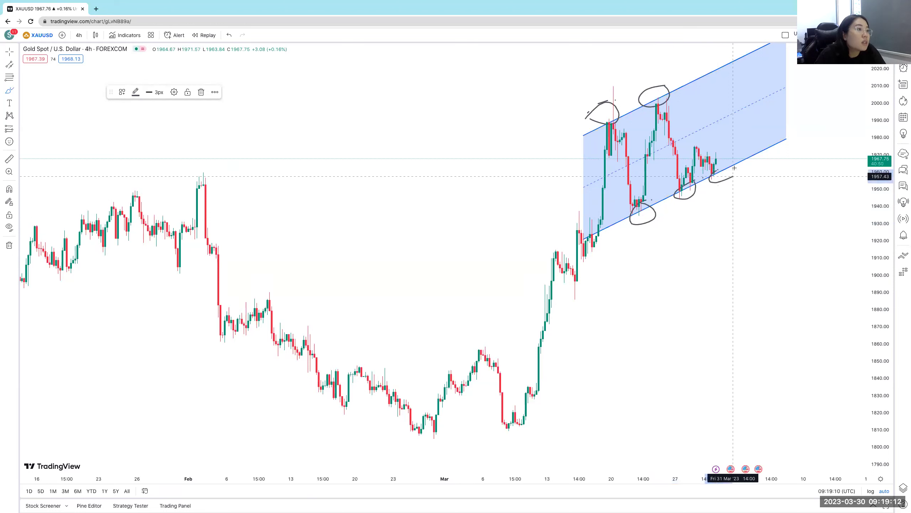
# Undo all the brush circles around the channel's touch points and return to the normal cursor.
pyautogui.click(226, 36)
pyautogui.click(226, 36)
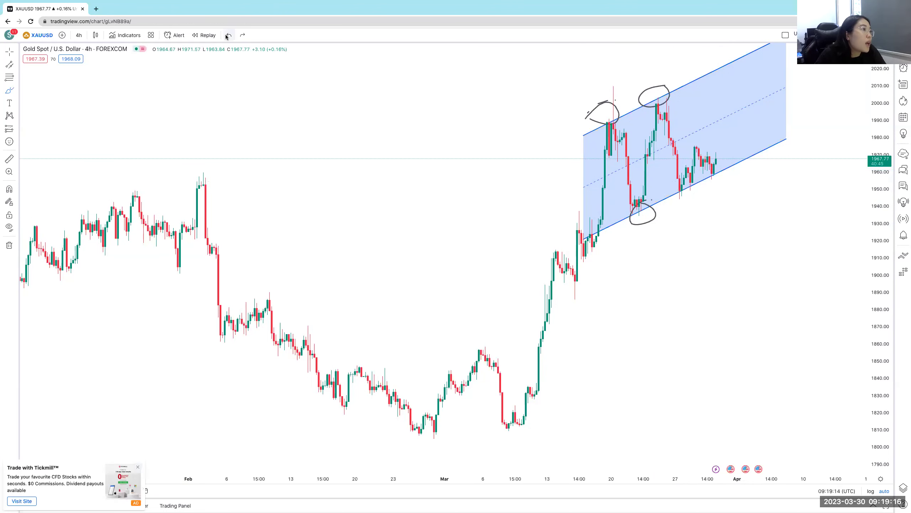
pyautogui.click(226, 36)
pyautogui.click(226, 36)
pyautogui.click(225, 36)
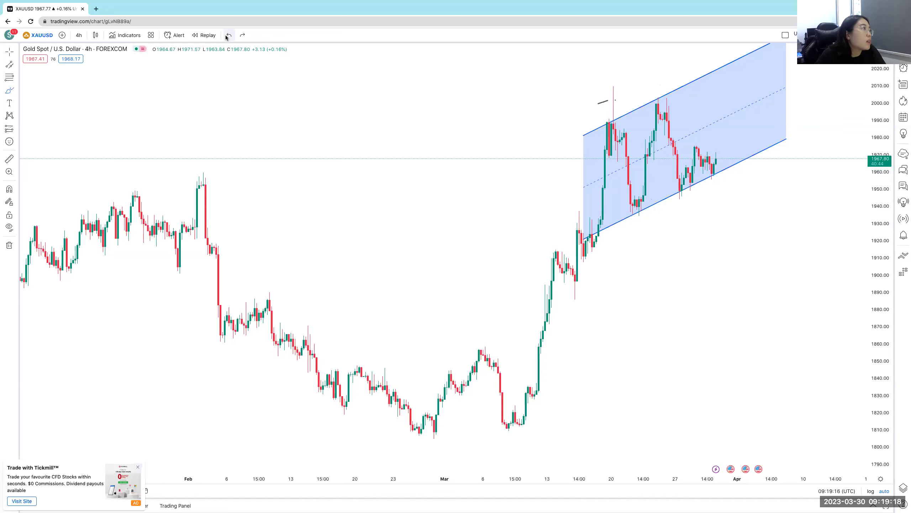
pyautogui.click(226, 36)
pyautogui.click(9, 51)
# Draw two converging trend lines, one rising along the lows from 21 Mar and one falling from the 2010 peak, meeting near 1978 on 5 Apr.
pyautogui.moveTo(80, 65); pyautogui.dragTo(210, 65)
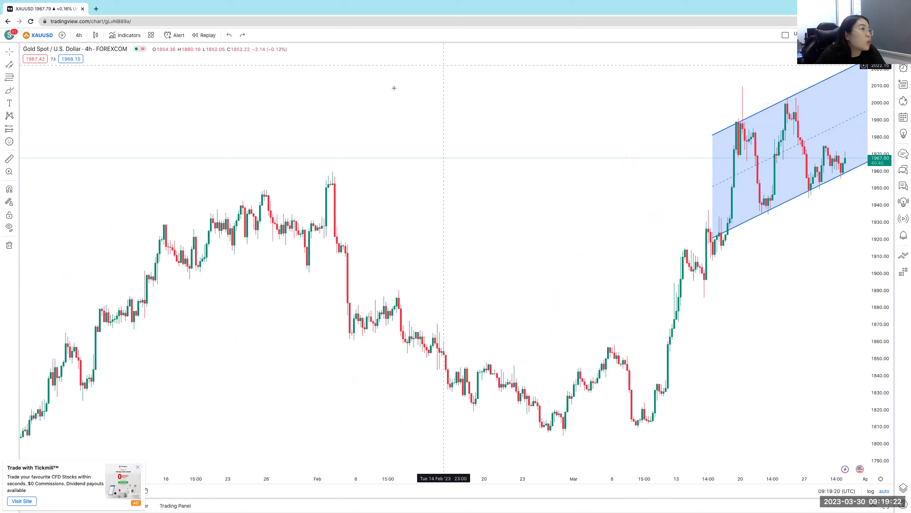
pyautogui.hscroll(5, 226, 113)
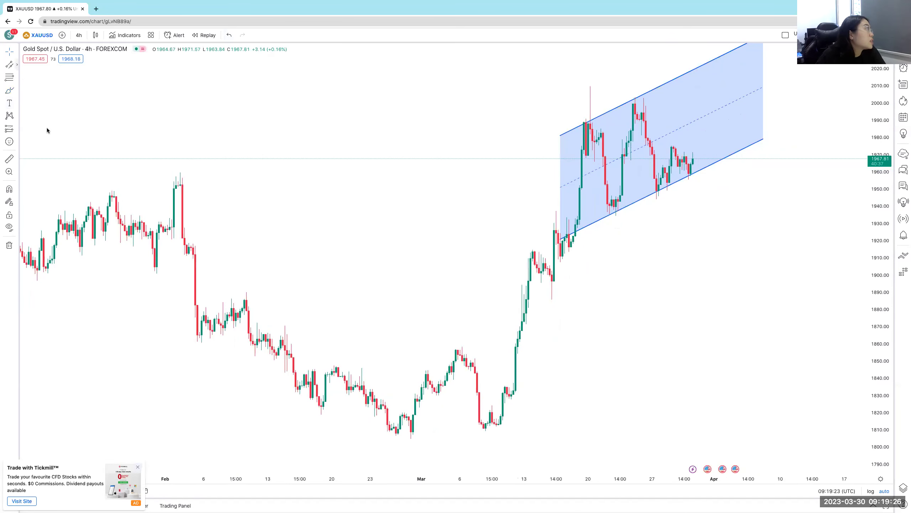
pyautogui.click(17, 65)
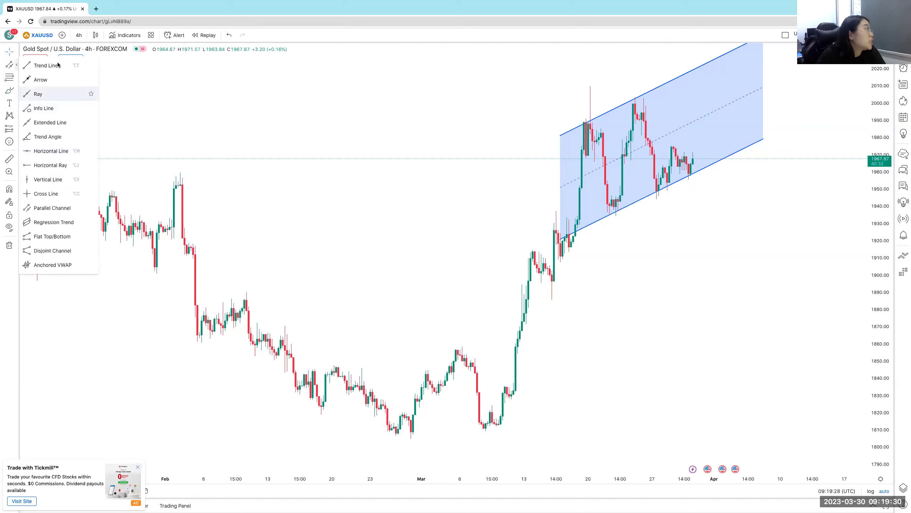
pyautogui.hotkey('alt', 't')
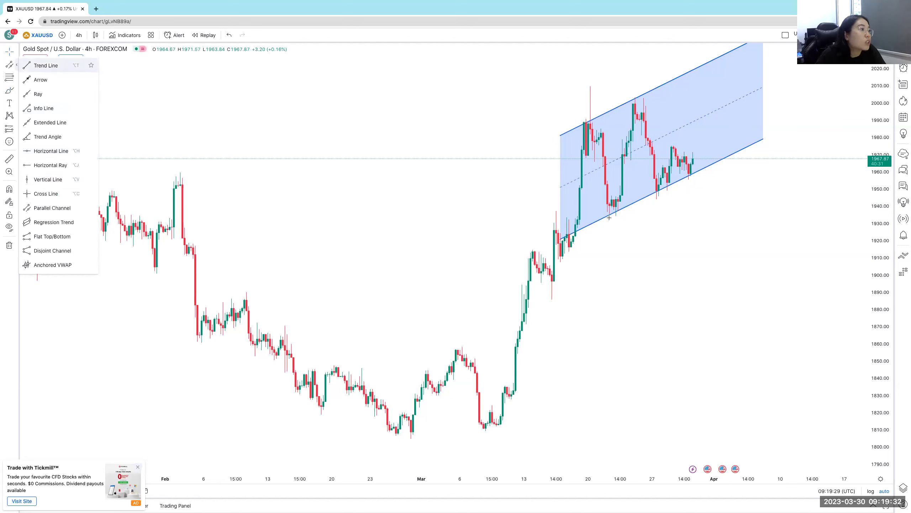
pyautogui.click(609, 218)
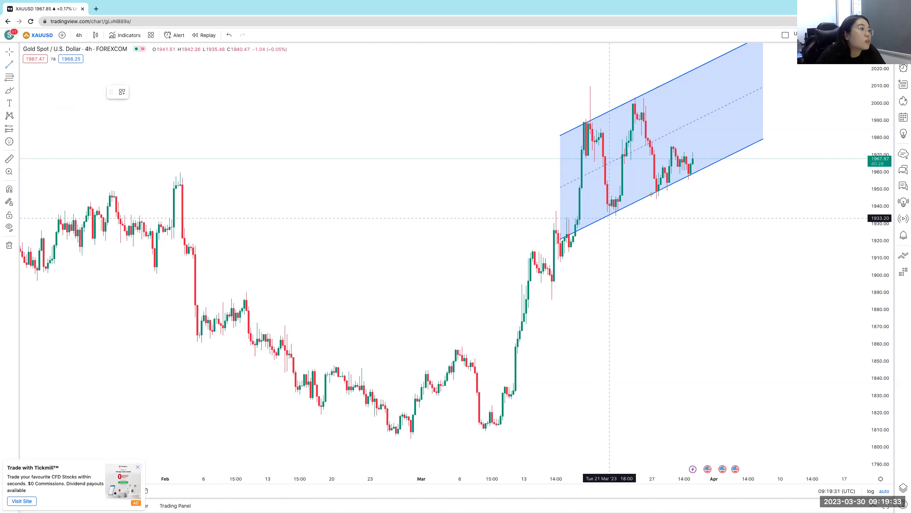
pyautogui.doubleClick(753, 140)
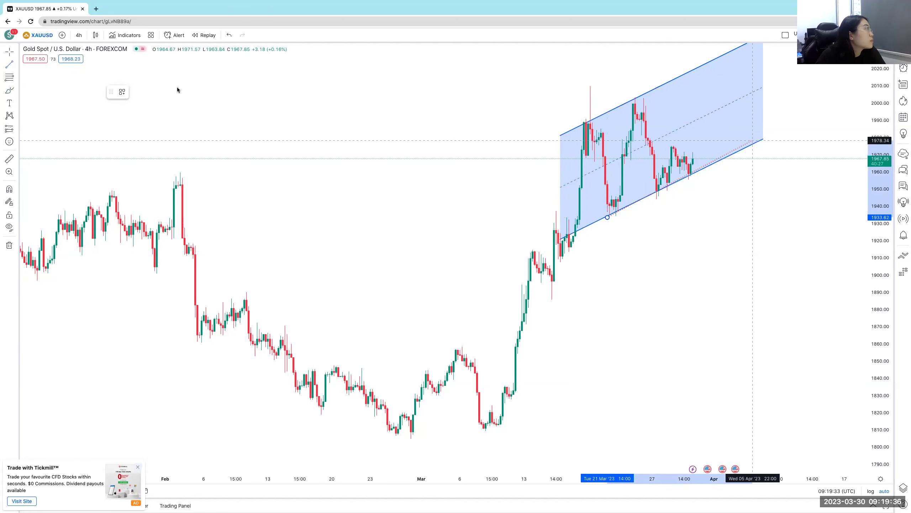
pyautogui.press('Escape')
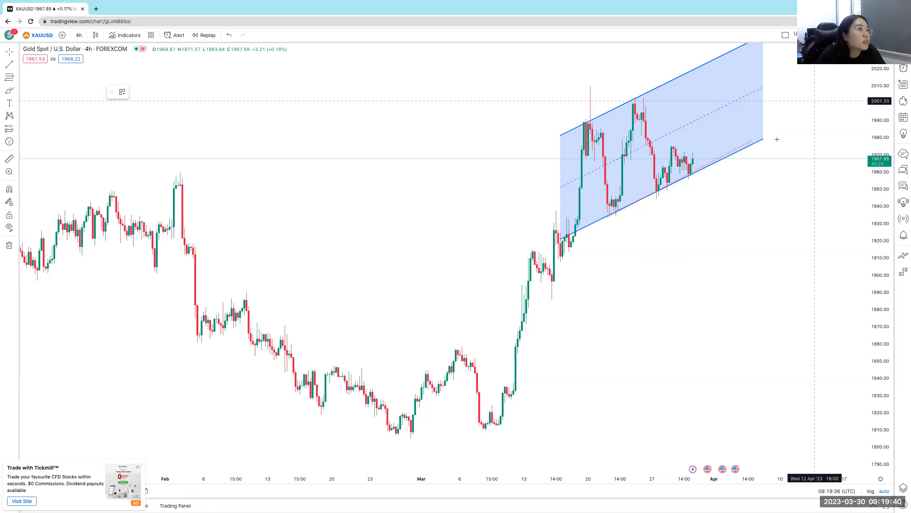
pyautogui.click(588, 86)
pyautogui.moveTo(796, 149); pyautogui.dragTo(751, 141)
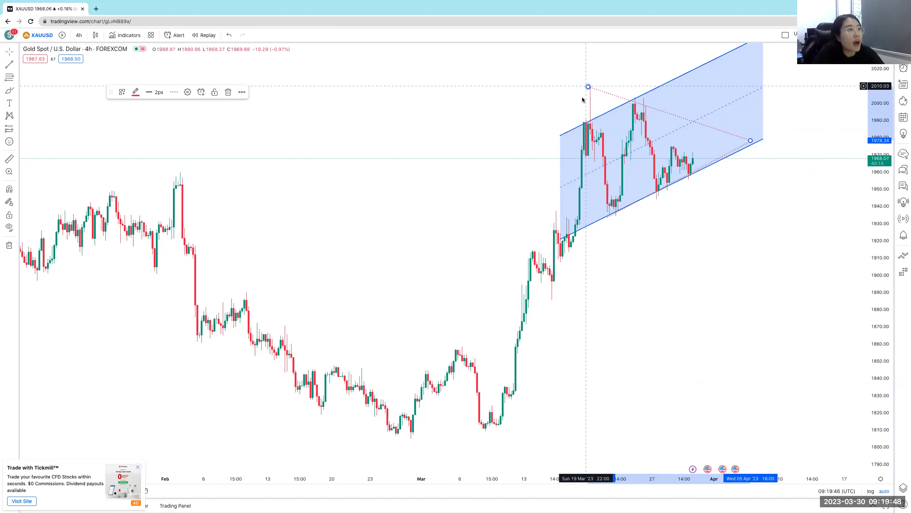
# Delete the falling and rising trend lines, keeping only the parallel channel.
pyautogui.press('Delete')
pyautogui.click(740, 150)
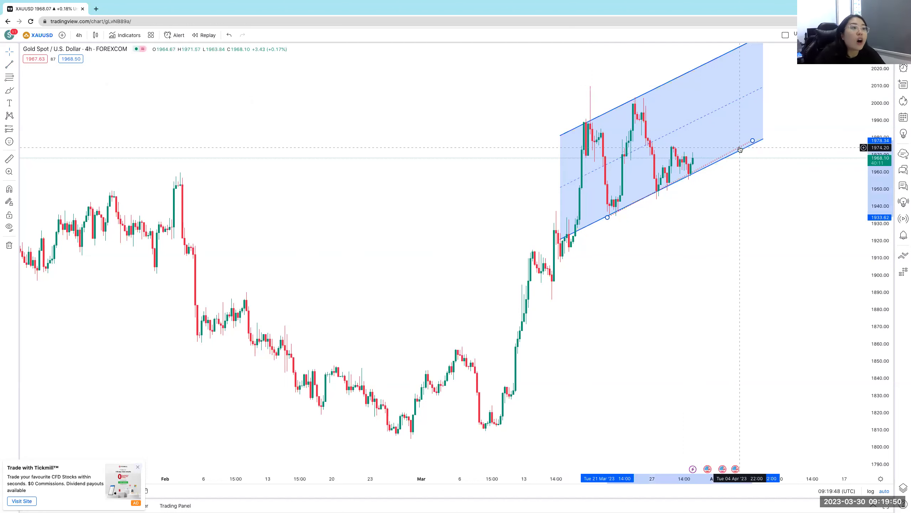
pyautogui.press('Delete')
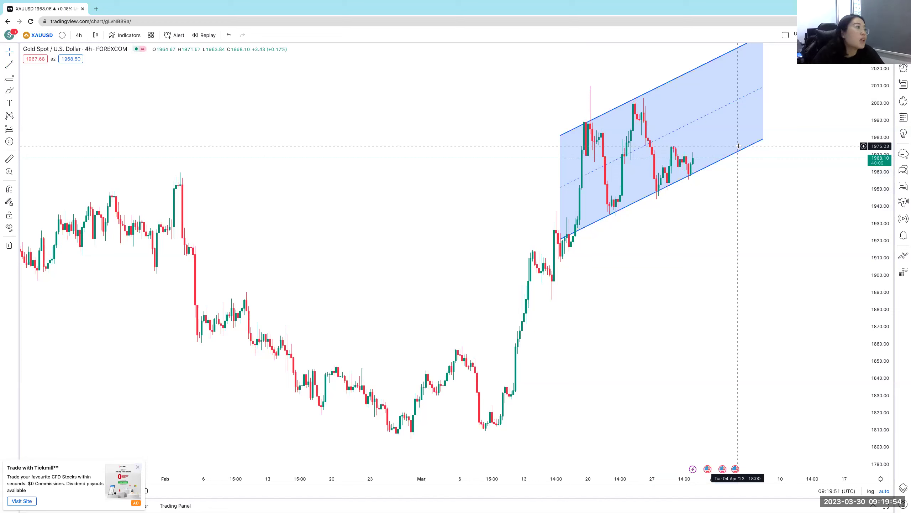
# Circle the two price highs that touch the channel's upper line with the Brush.
pyautogui.click(8, 90)
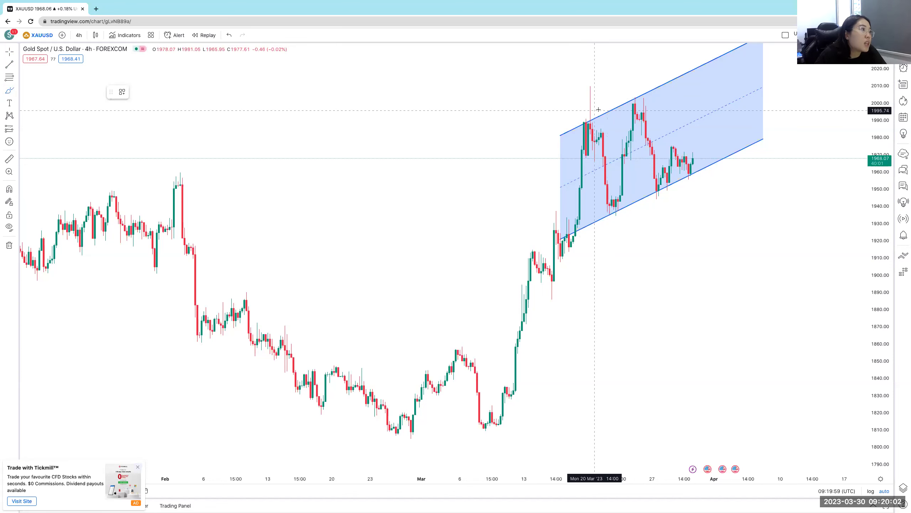
pyautogui.moveTo(599, 110); pyautogui.dragTo(595, 110)
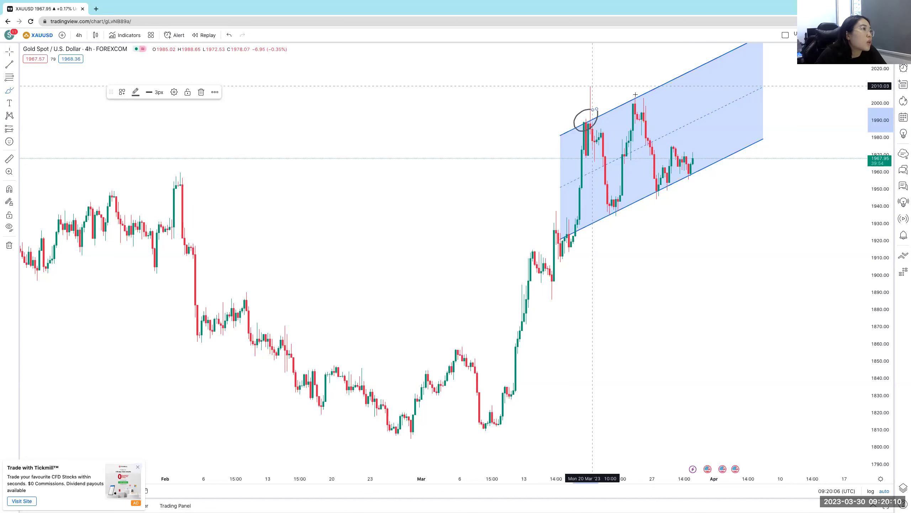
pyautogui.moveTo(640, 92)
pyautogui.mouseDown()
pyautogui.moveTo(631, 90)
pyautogui.moveTo(634, 108)
pyautogui.moveTo(636, 97)
pyautogui.mouseUp()
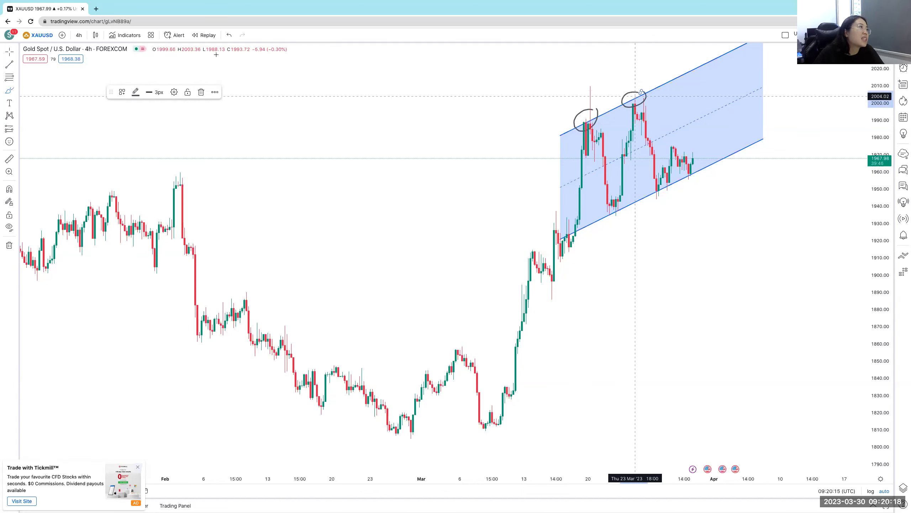
# Undo both brush circles around the highs on the channel's upper line.
pyautogui.click(226, 35)
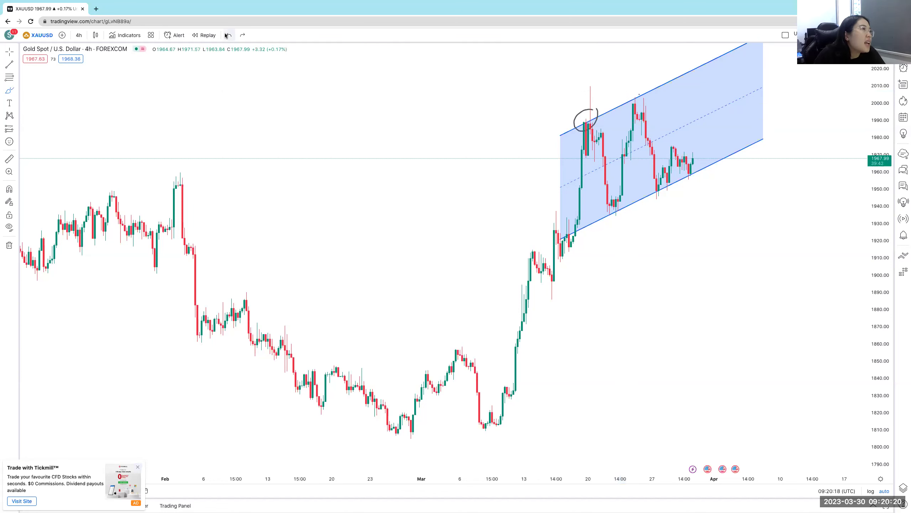
pyautogui.click(226, 35)
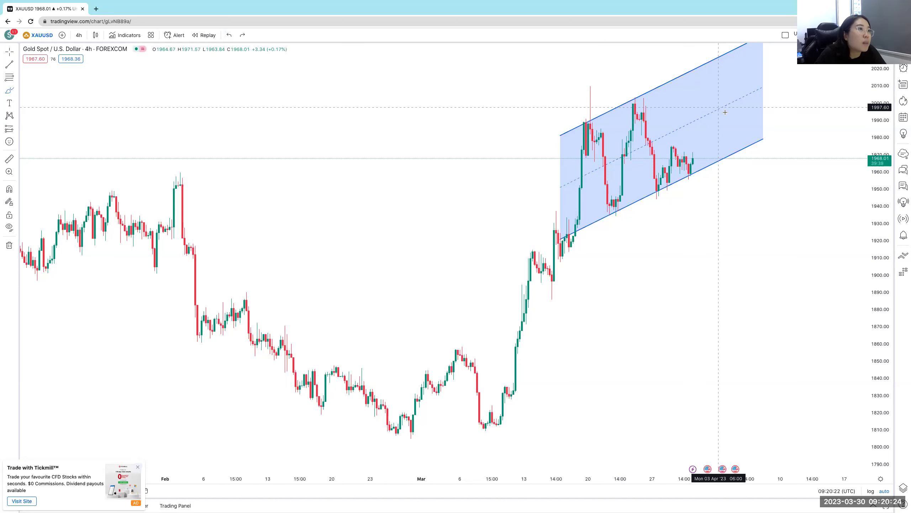
# Brush a question mark inside the channel and a rising arrow beneath it, and undo all the strokes.
pyautogui.moveTo(716, 100); pyautogui.dragTo(727, 118)
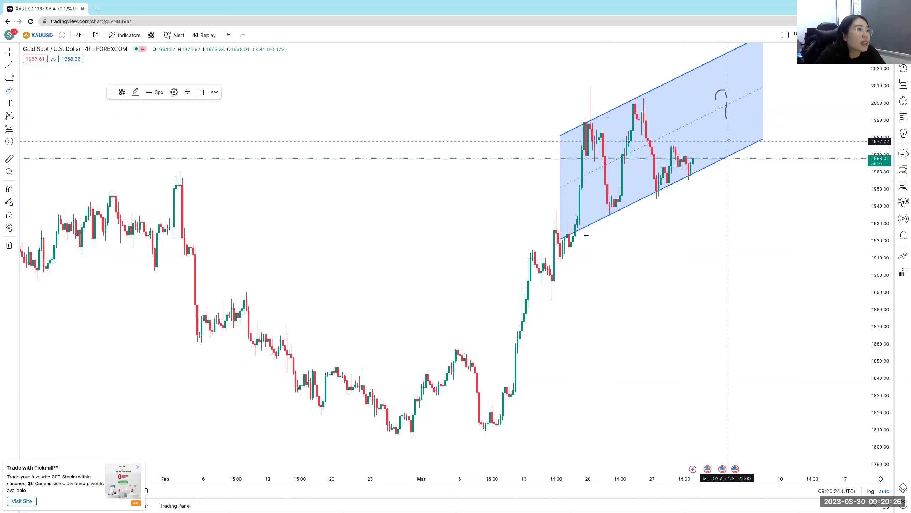
pyautogui.moveTo(604, 248)
pyautogui.mouseDown()
pyautogui.moveTo(729, 184)
pyautogui.moveTo(738, 198)
pyautogui.mouseUp()
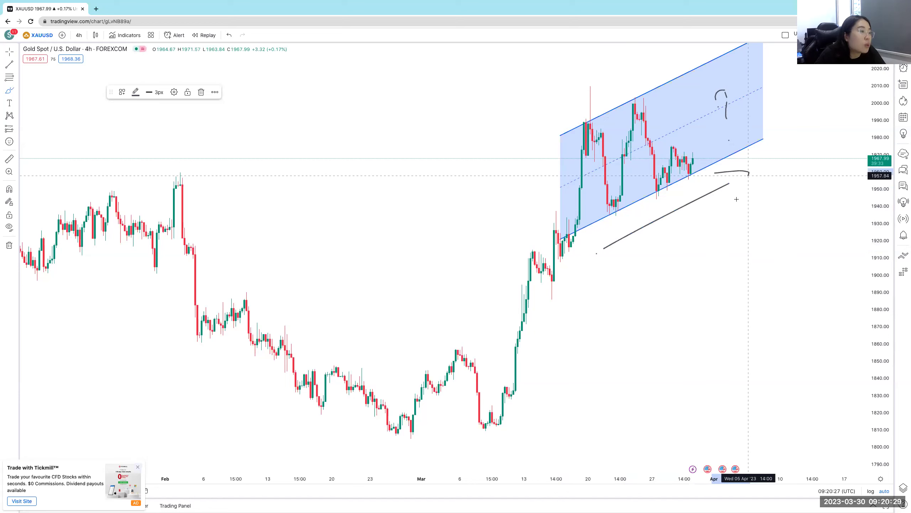
pyautogui.click(228, 35)
pyautogui.click(229, 34)
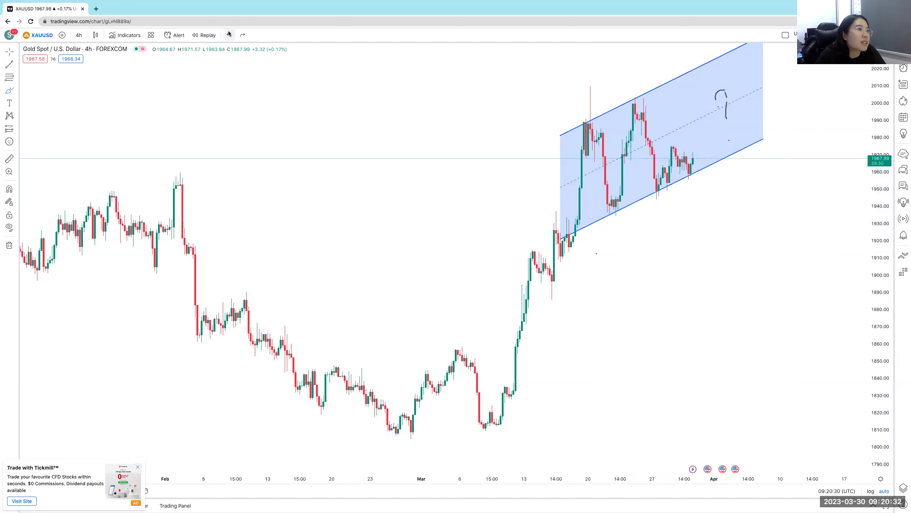
pyautogui.click(228, 34)
pyautogui.click(229, 35)
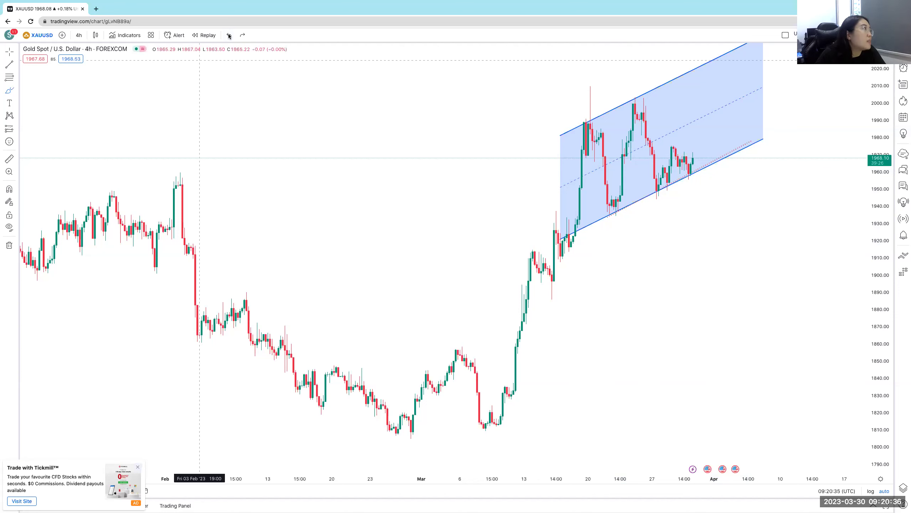
pyautogui.click(229, 35)
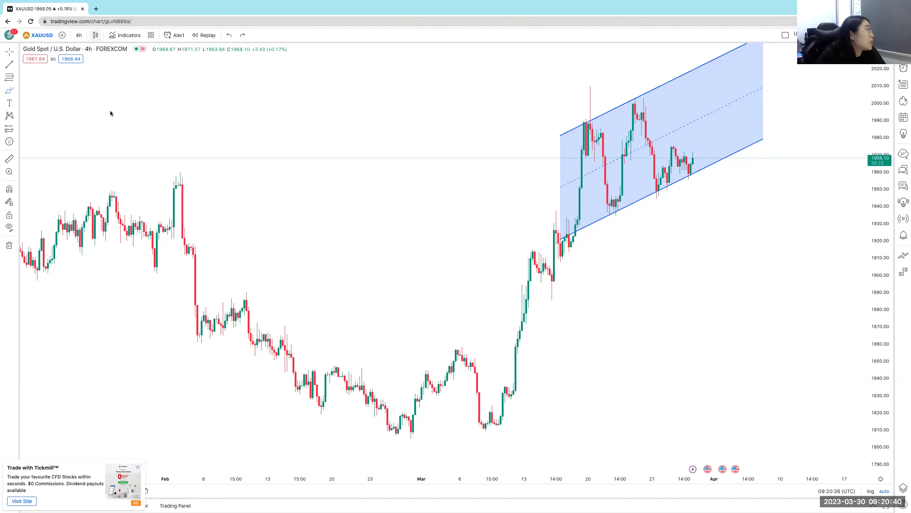
# Display the price as a line chart to compare it with the channel, and return to candles.
pyautogui.click(95, 35)
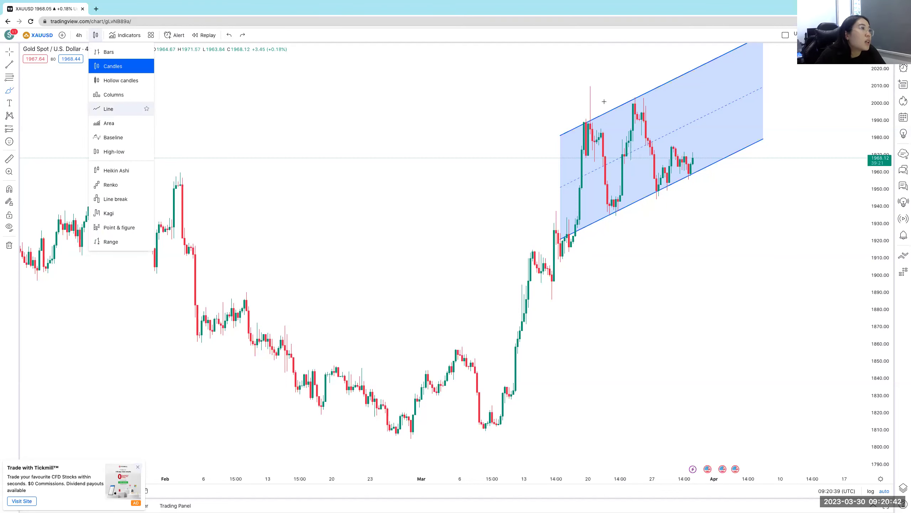
pyautogui.click(108, 109)
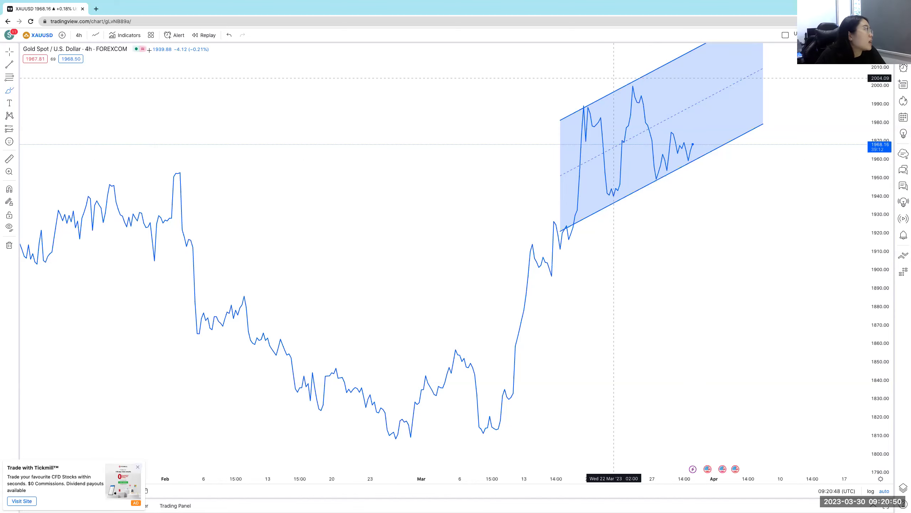
pyautogui.click(92, 36)
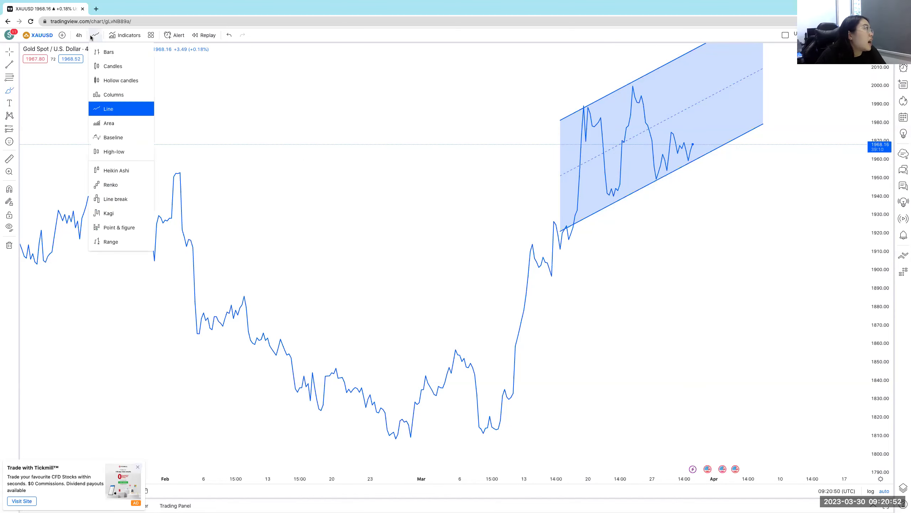
pyautogui.click(105, 68)
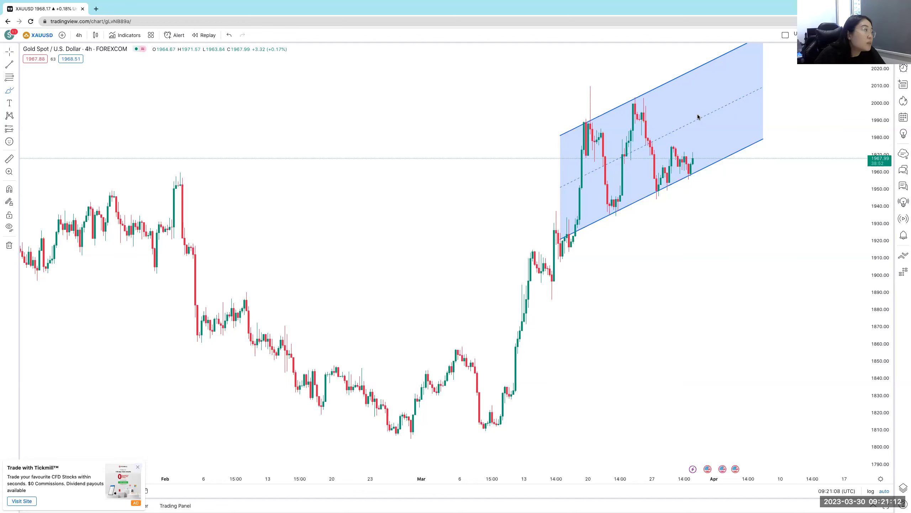
# Draw a horizontal ray from the 20 Mar peak and adjust it to about 1999.26.
pyautogui.moveTo(702, 333); pyautogui.dragTo(715, 331)
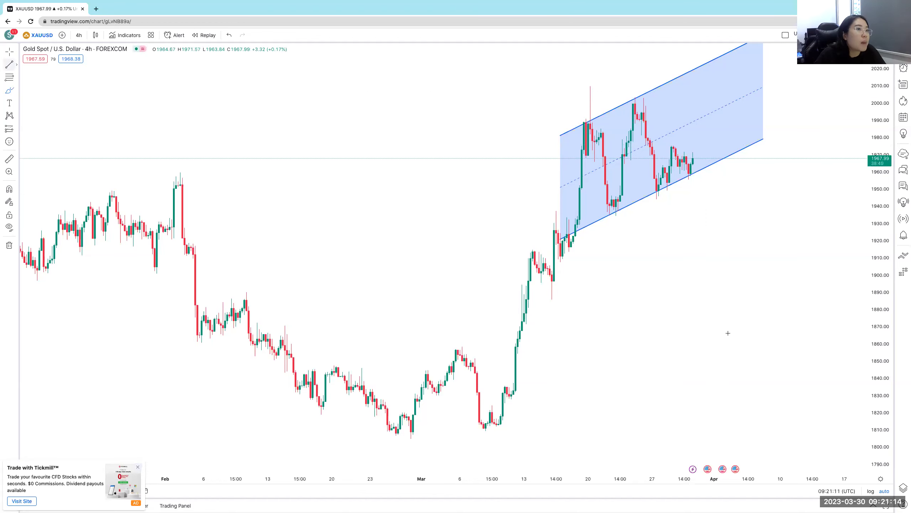
pyautogui.hscroll(1, 761, 313)
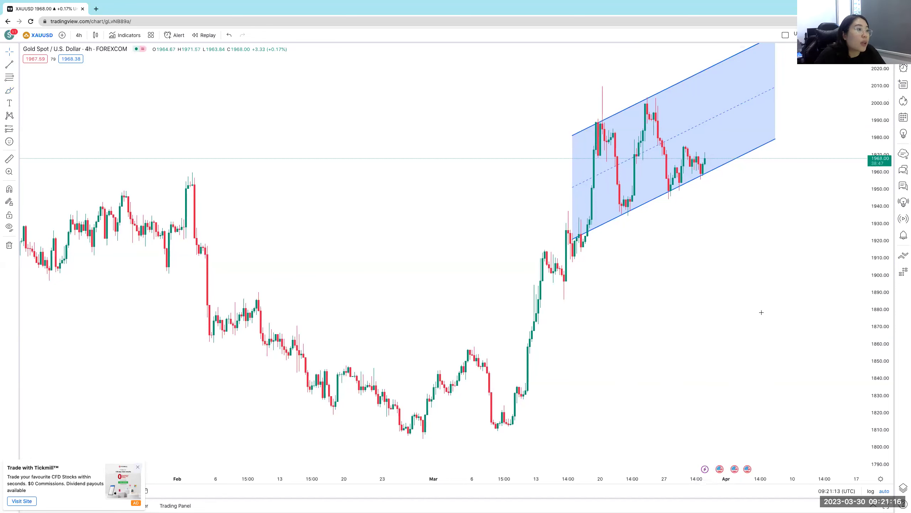
pyautogui.moveTo(880, 187); pyautogui.dragTo(880, 306)
pyautogui.scroll(2, 761, 312)
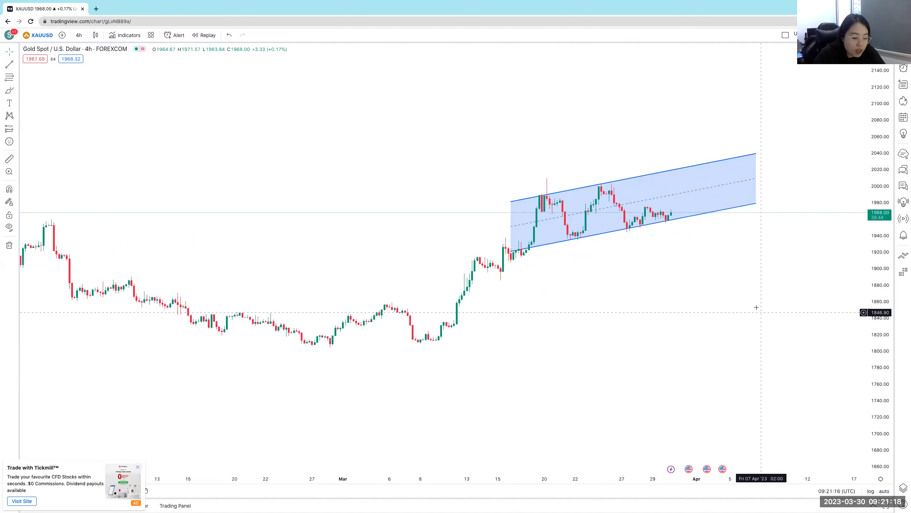
pyautogui.scroll(1, 757, 308)
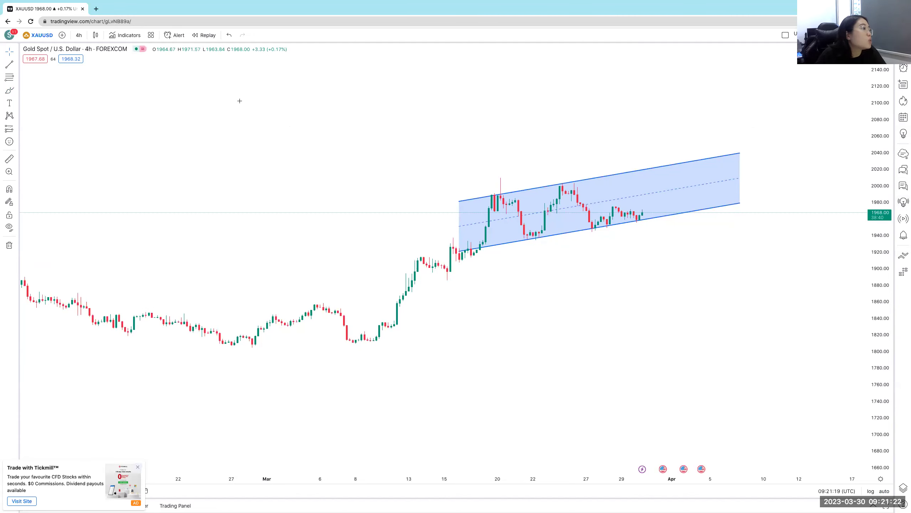
pyautogui.click(16, 65)
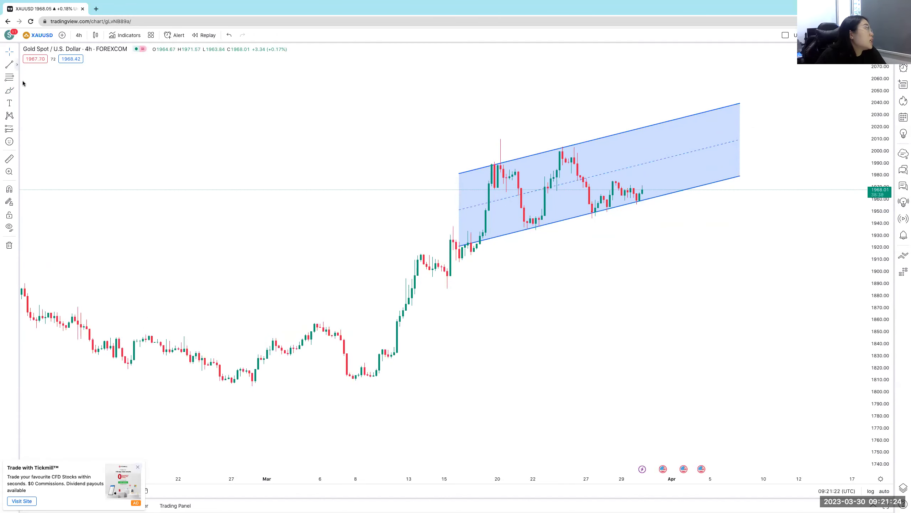
pyautogui.click(51, 165)
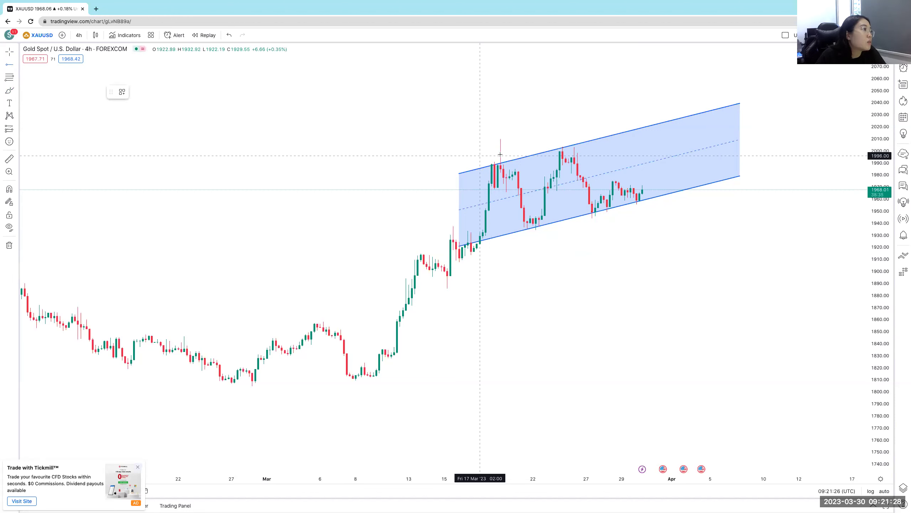
pyautogui.click(501, 152)
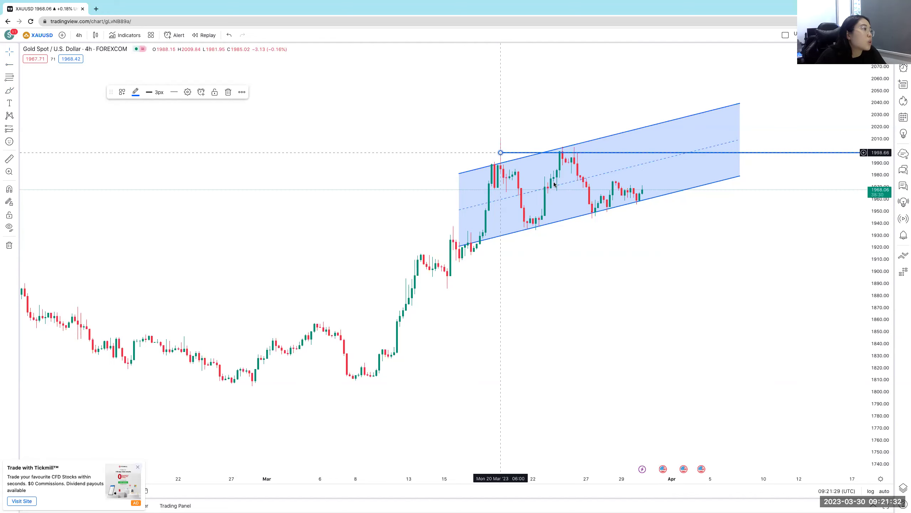
pyautogui.click(515, 204)
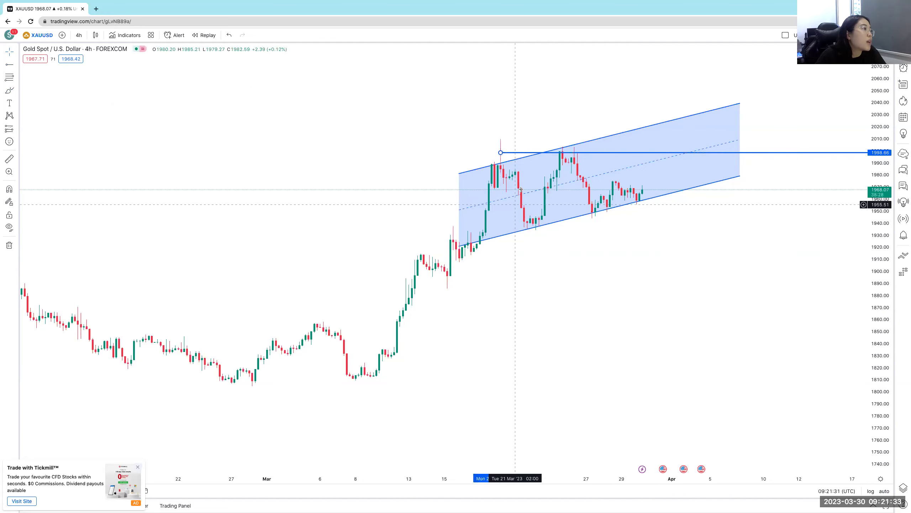
pyautogui.click(523, 153)
pyautogui.moveTo(523, 156); pyautogui.dragTo(523, 154)
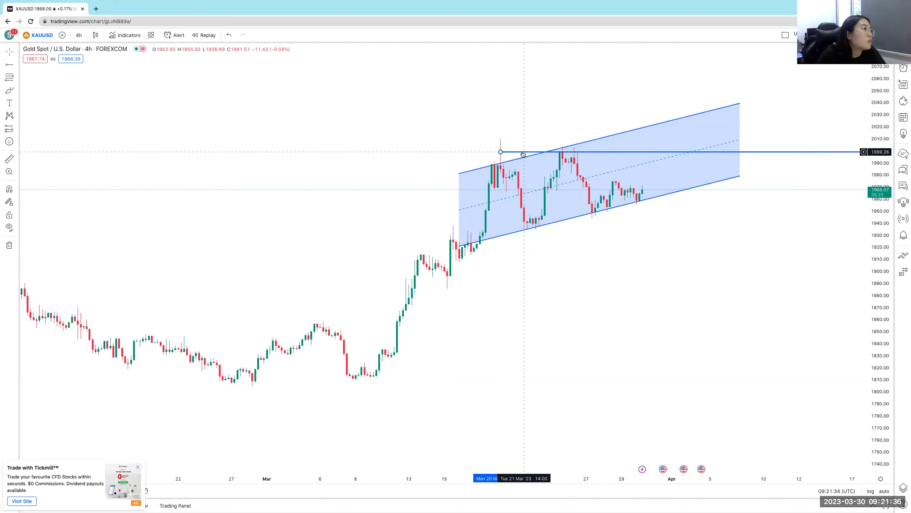
# Apply the saved Resistance template to the horizontal ray at the 20 Mar peak.
pyautogui.doubleClick(523, 152)
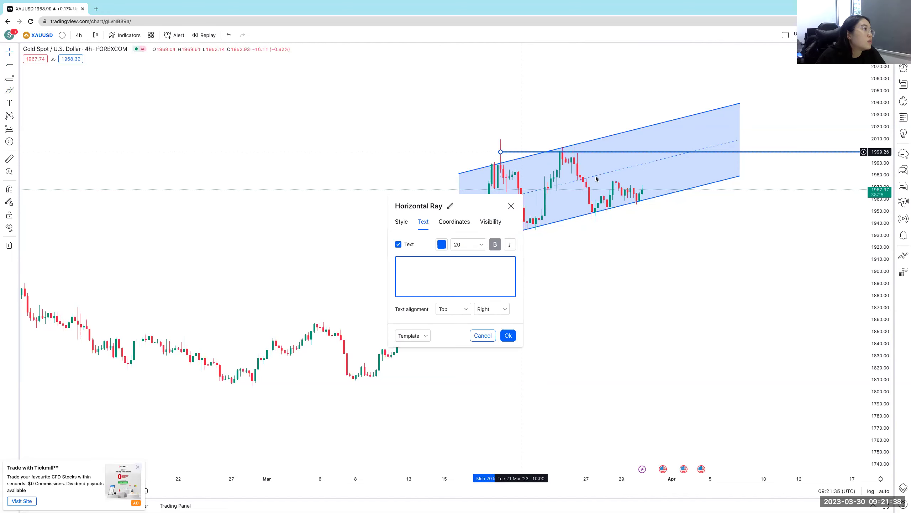
pyautogui.rightClick(523, 153)
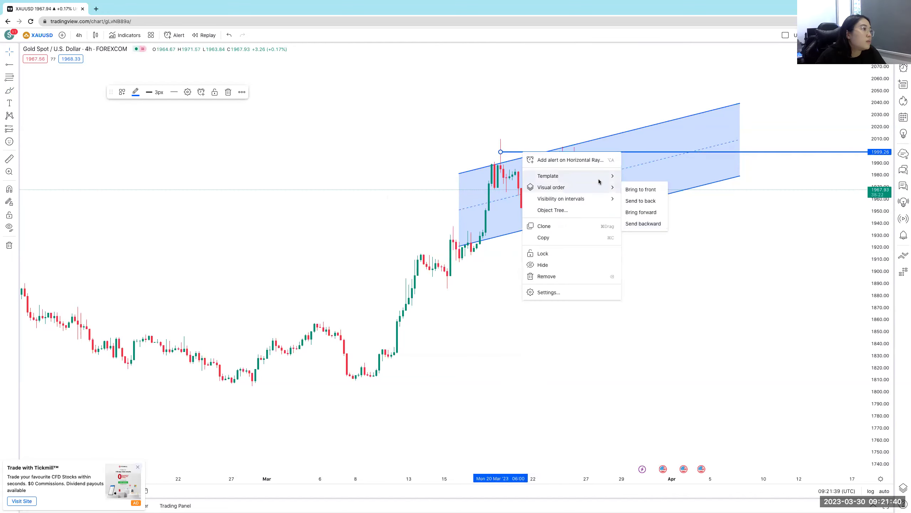
pyautogui.moveTo(599, 179)
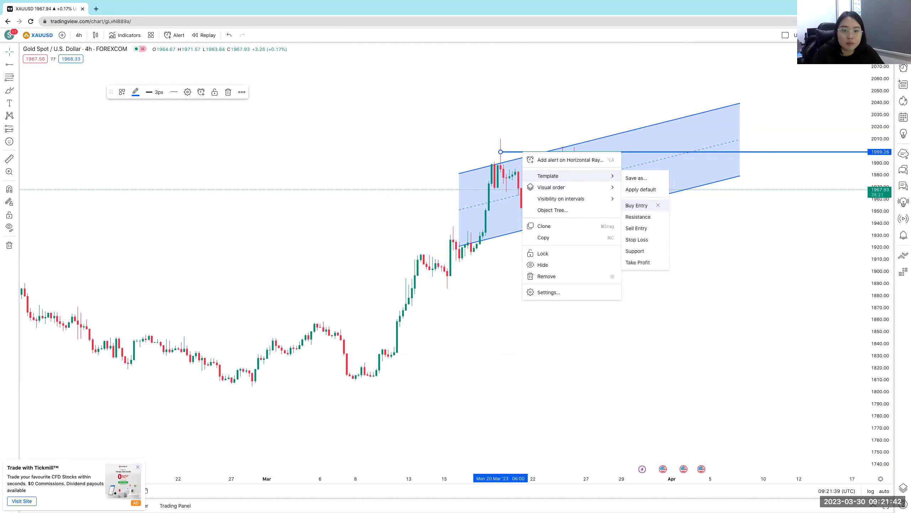
pyautogui.click(638, 217)
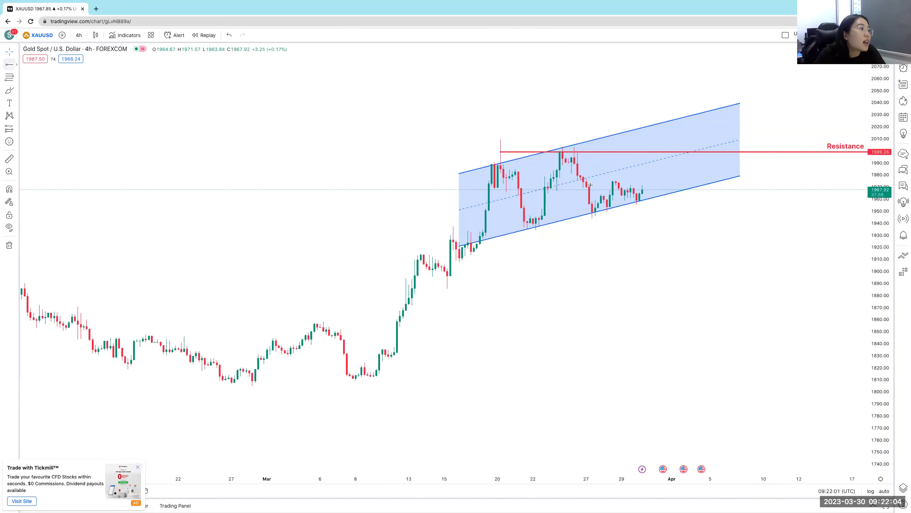
# Draw a second horizontal ray at about 1975.31 starting from the 28 Mar swing high, and delete the upper Resistance ray.
pyautogui.click(16, 65)
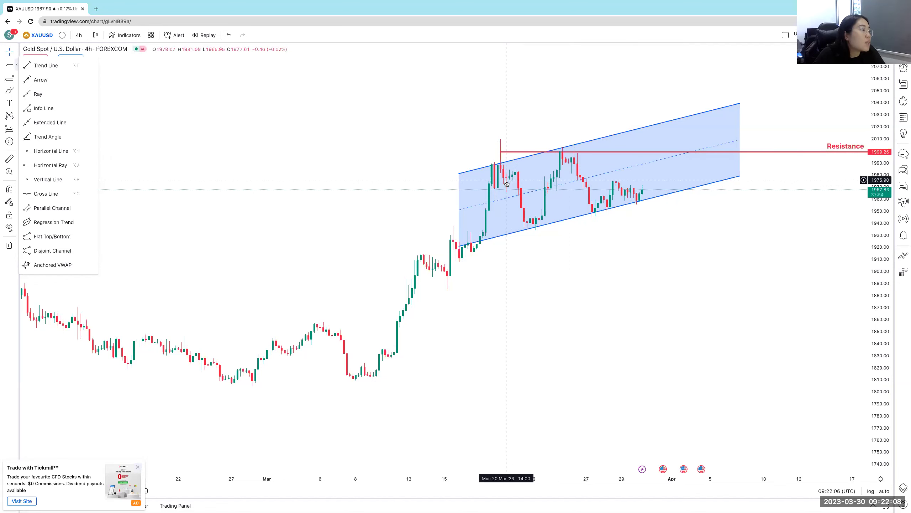
pyautogui.click(532, 170)
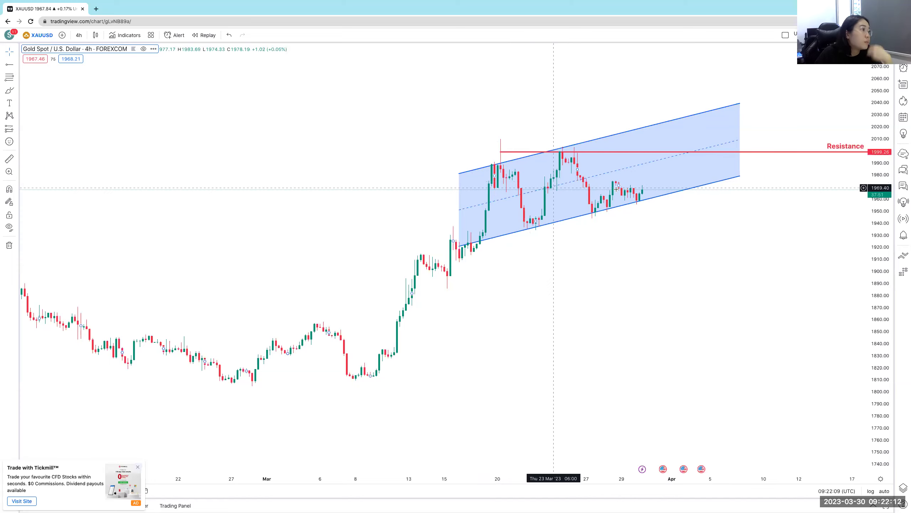
pyautogui.click(504, 181)
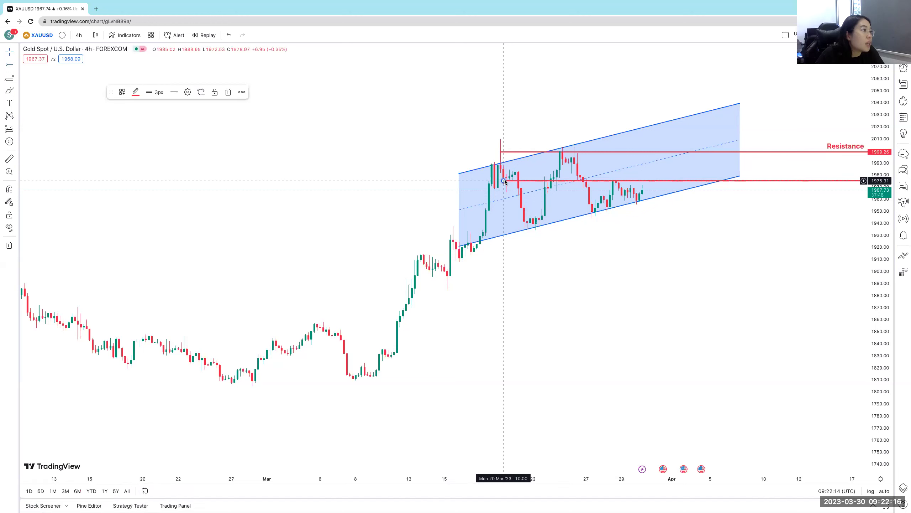
pyautogui.moveTo(503, 181); pyautogui.dragTo(631, 181)
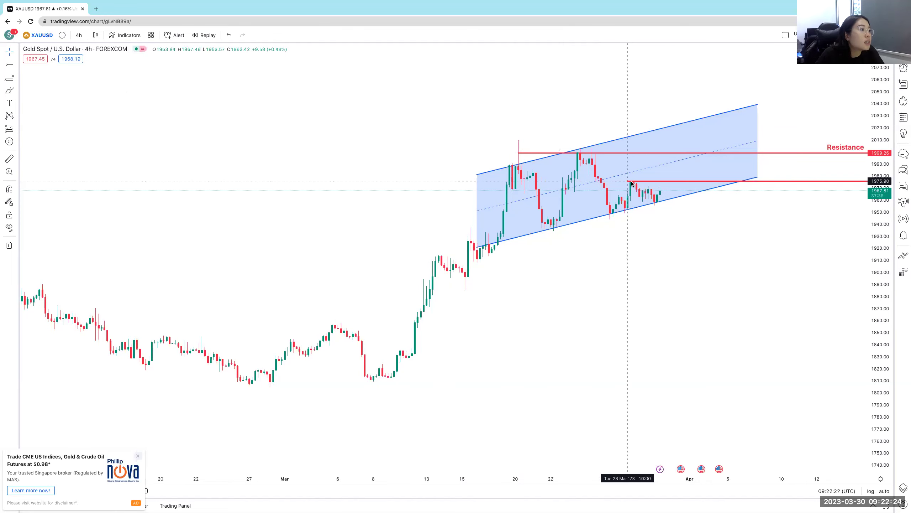
pyautogui.click(540, 155)
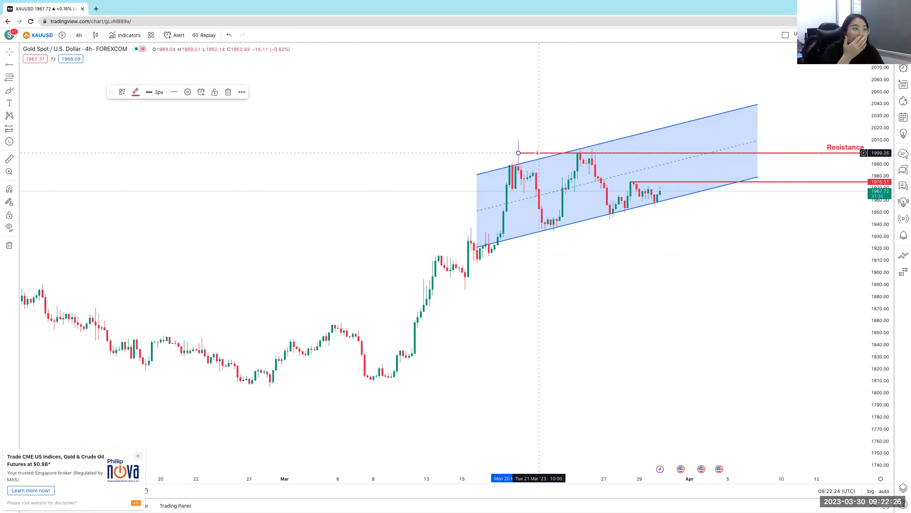
pyautogui.click(228, 92)
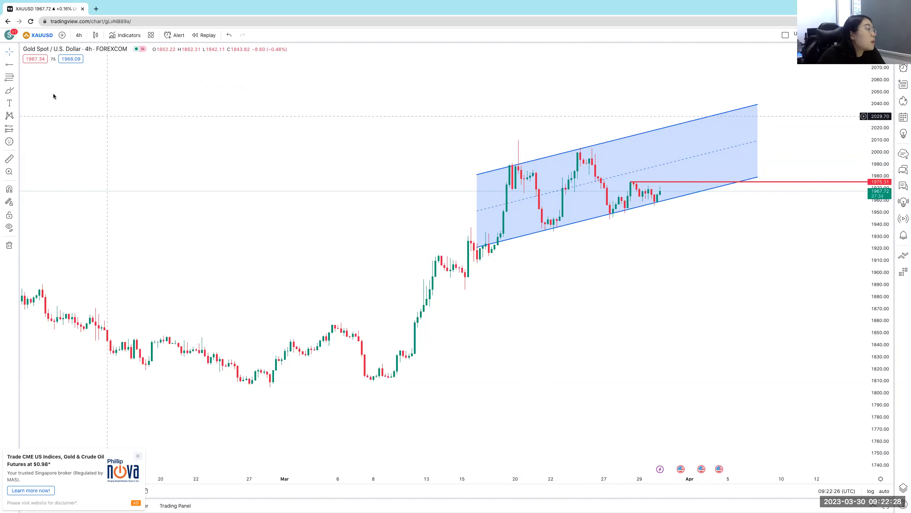
# Circle the latest candles near the channel's lower line with the Brush, and undo the circle.
pyautogui.moveTo(652, 191); pyautogui.dragTo(660, 181)
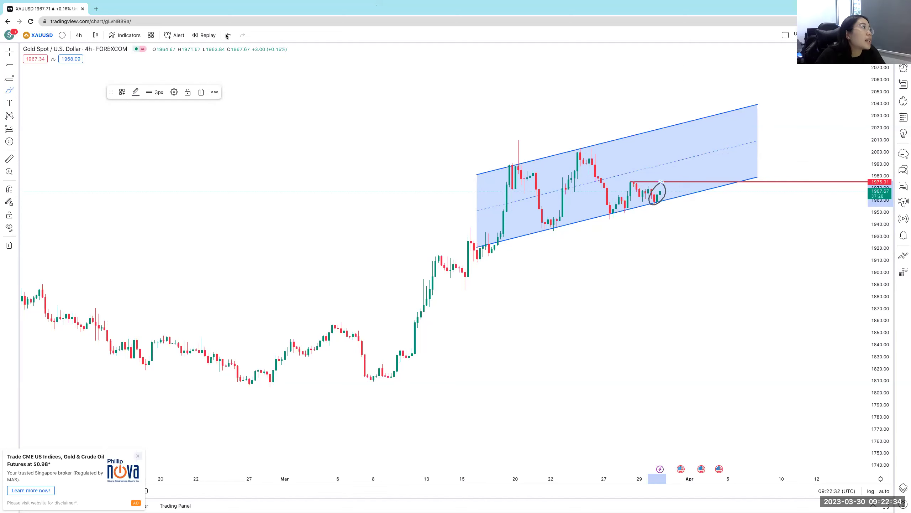
pyautogui.hotkey('ctrl', 'z')
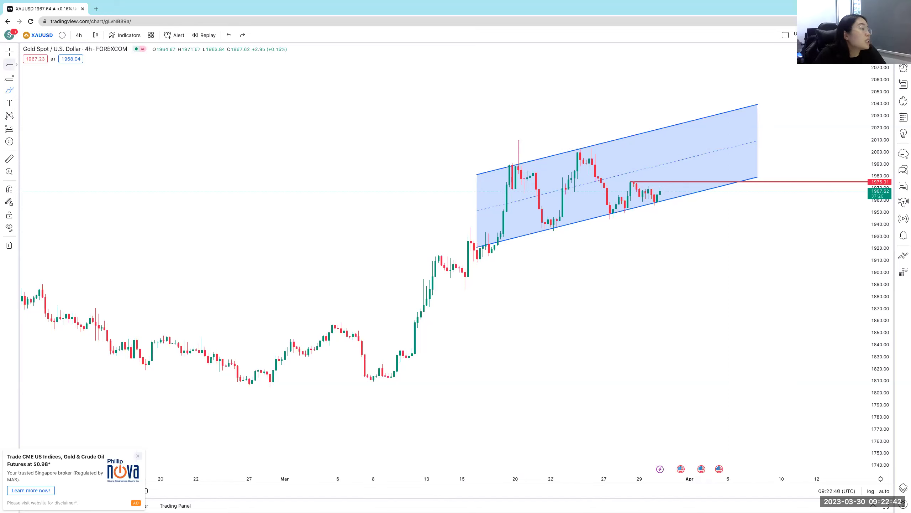
# Apply the saved Resistance template to the horizontal ray starting at the 28 Mar high.
pyautogui.click(836, 183)
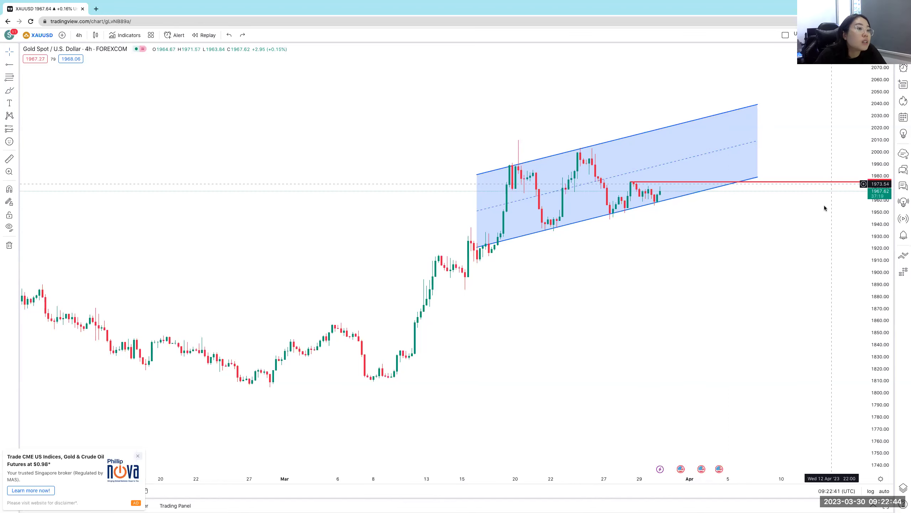
pyautogui.rightClick(813, 182)
pyautogui.moveTo(838, 205)
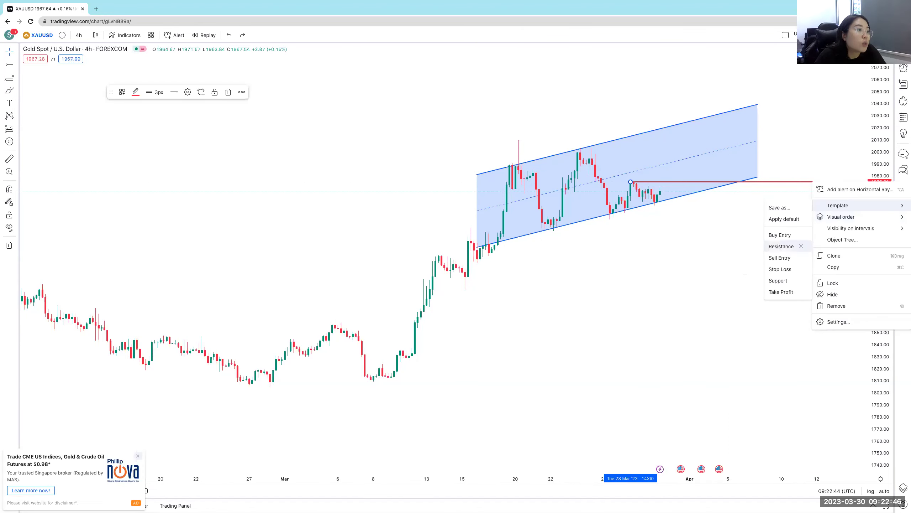
pyautogui.click(781, 247)
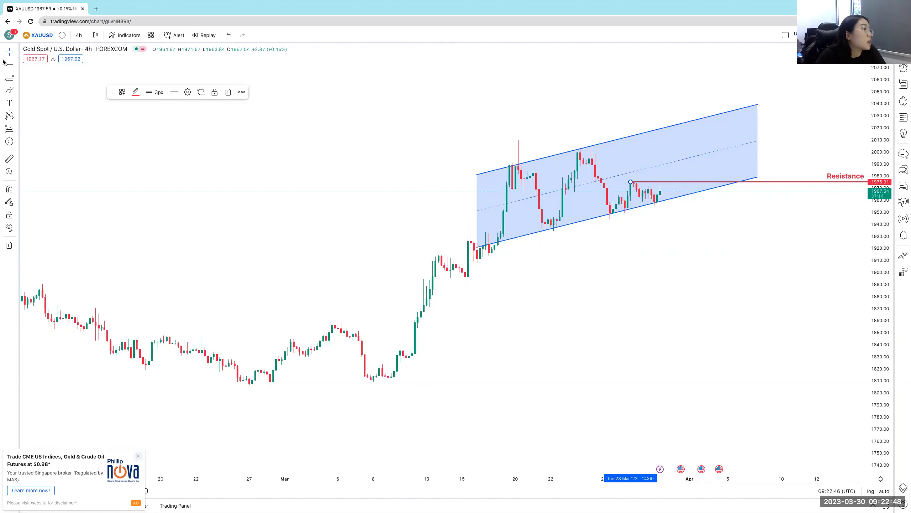
# Draw a horizontal ray at about 1958.46 from the 29 Mar low and apply the saved Support template to it.
pyautogui.click(593, 151)
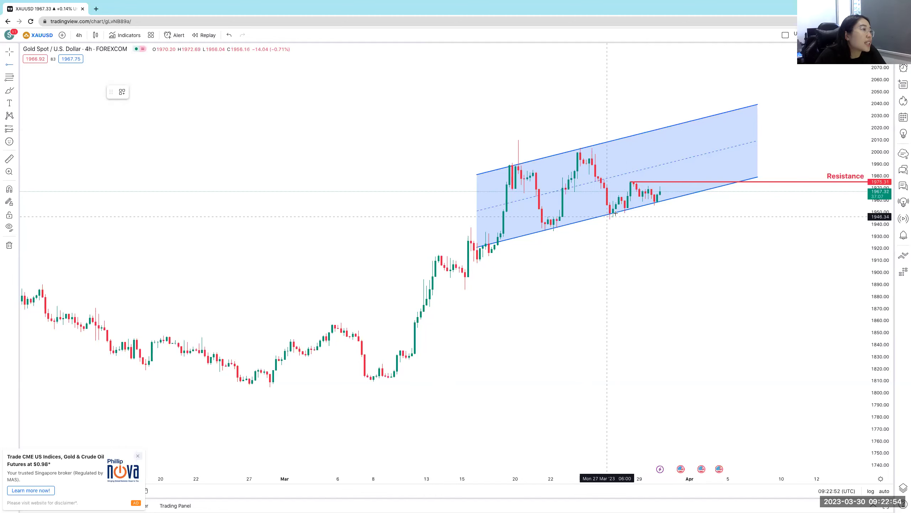
pyautogui.doubleClick(654, 202)
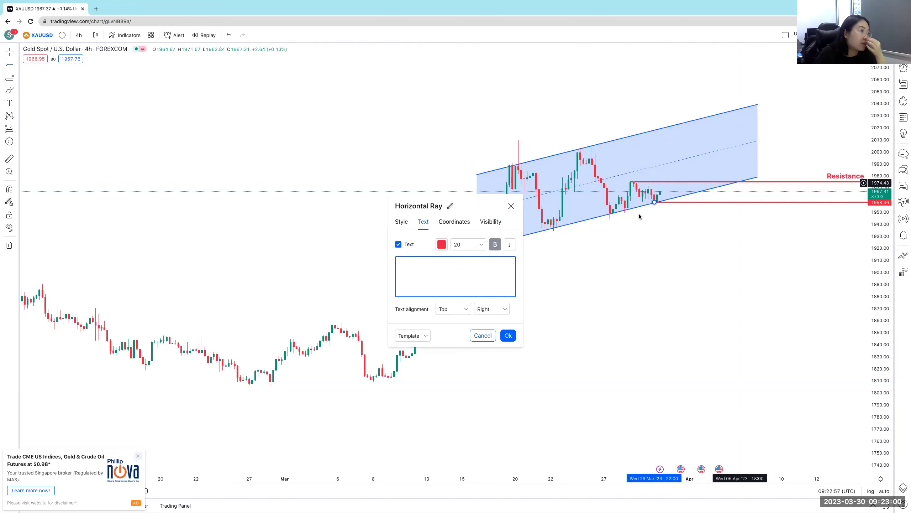
pyautogui.rightClick(654, 203)
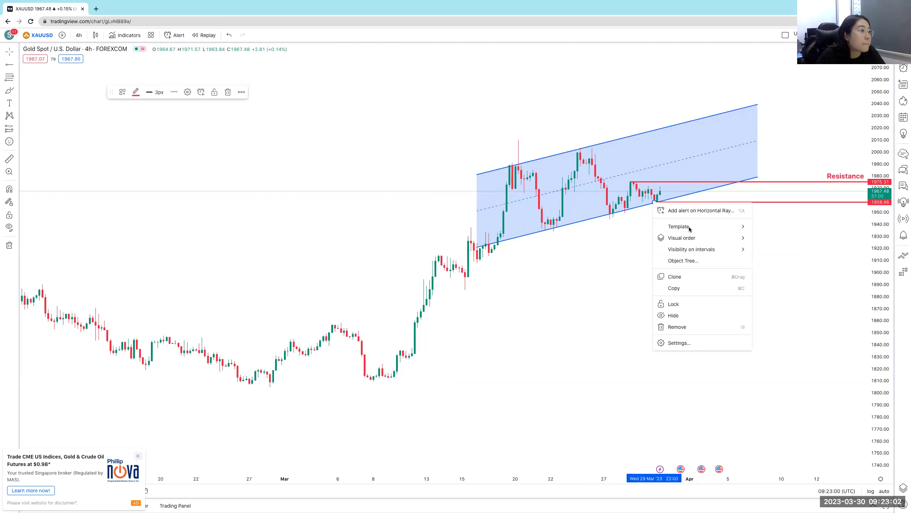
pyautogui.moveTo(703, 226)
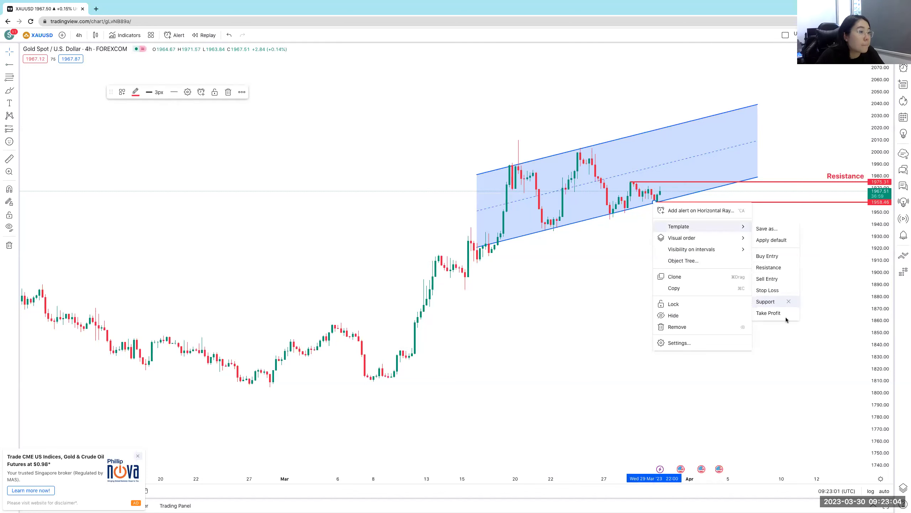
pyautogui.click(766, 301)
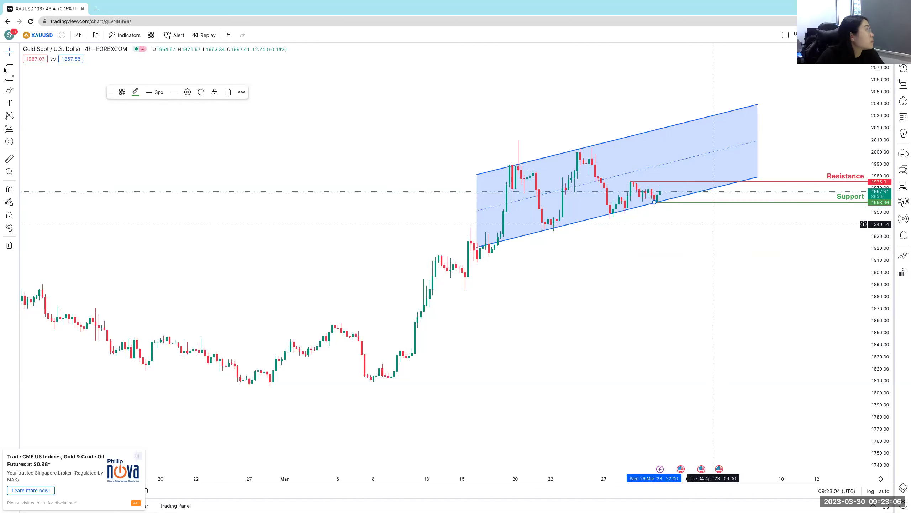
# Draw a lower horizontal ray at about 1948.12 from the 27 Mar low and apply the saved Support template.
pyautogui.click(616, 222)
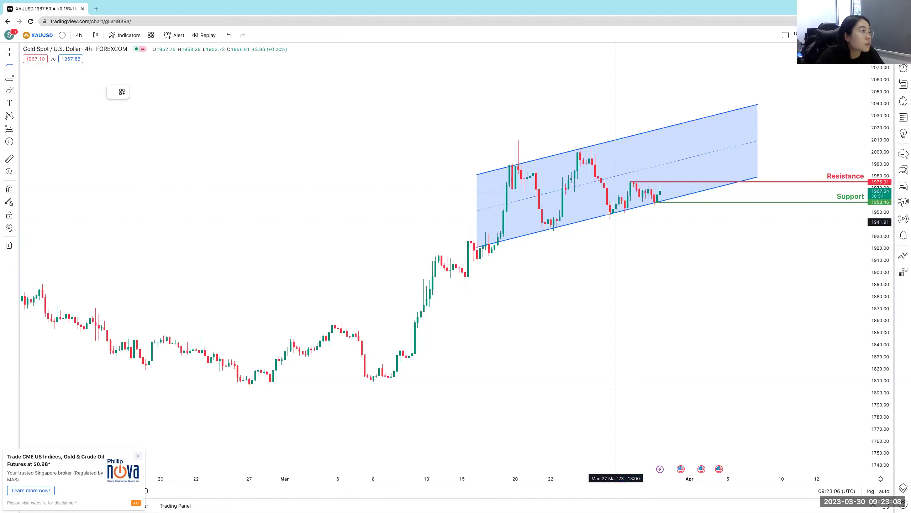
pyautogui.click(609, 214)
pyautogui.rightClick(610, 215)
pyautogui.moveTo(643, 239)
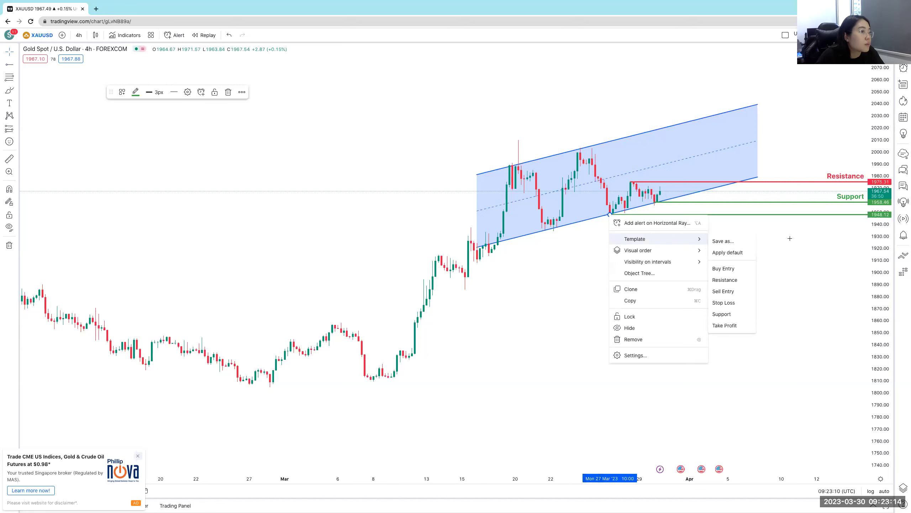
pyautogui.click(865, 253)
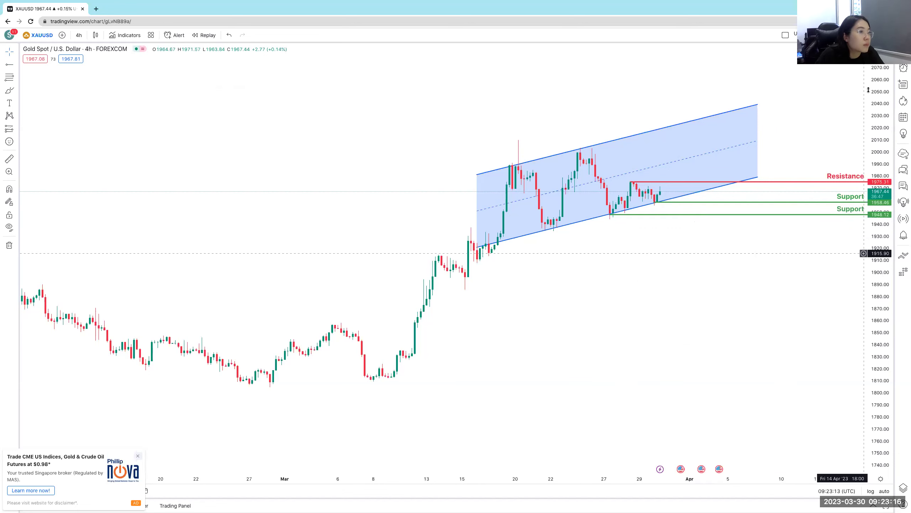
# Trace the swing from the 23 Mar high down to the lower support and up to resistance with the Brush, and undo the strokes.
pyautogui.moveTo(869, 90); pyautogui.dragTo(869, 85)
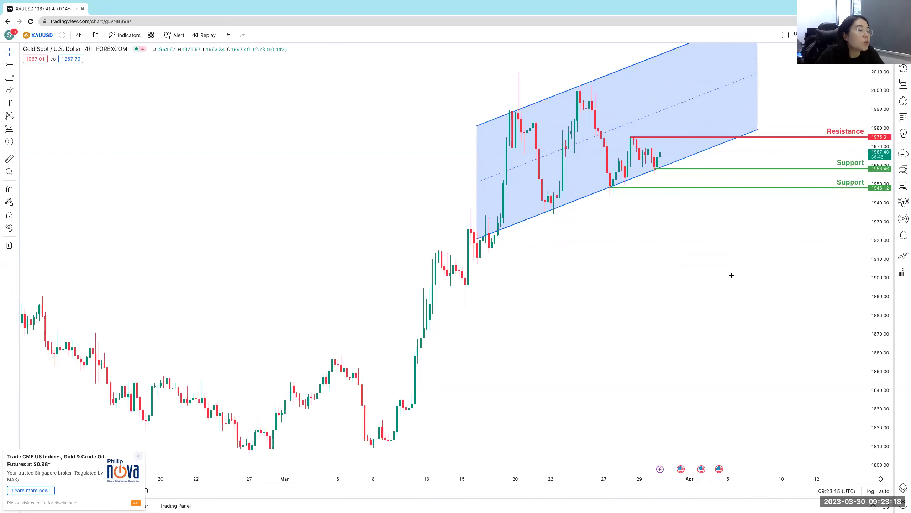
pyautogui.moveTo(731, 275); pyautogui.dragTo(681, 345)
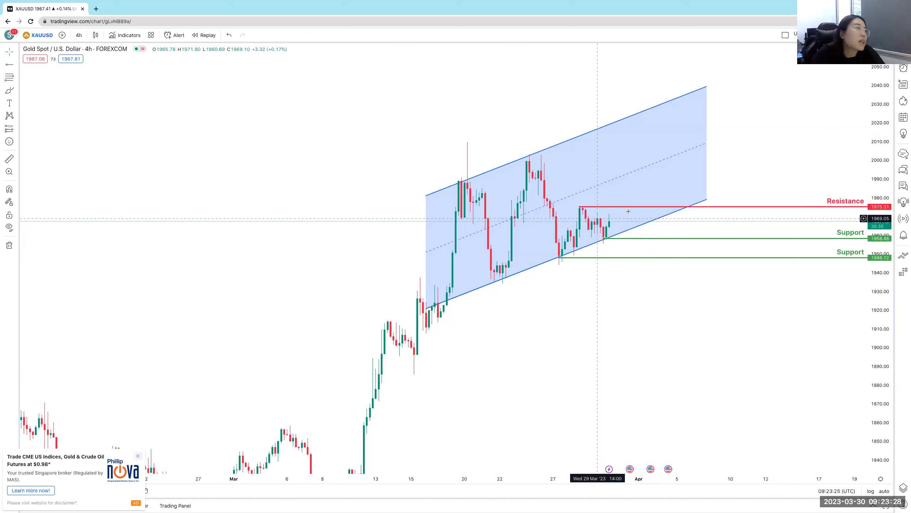
pyautogui.click(9, 90)
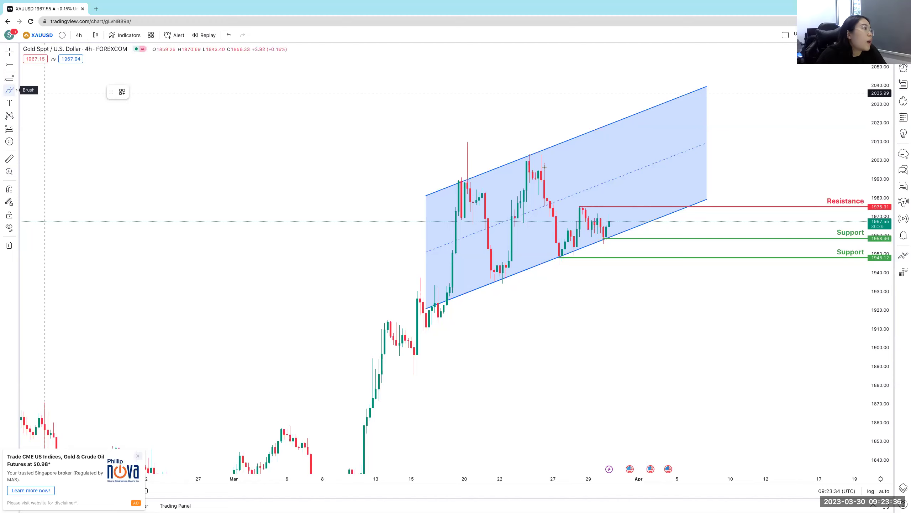
pyautogui.moveTo(527, 156); pyautogui.dragTo(547, 215)
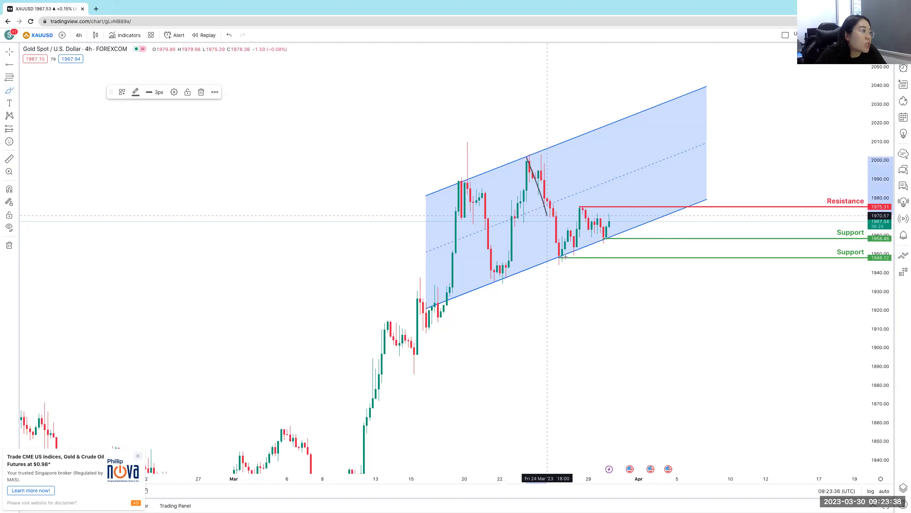
pyautogui.moveTo(566, 257); pyautogui.dragTo(588, 207)
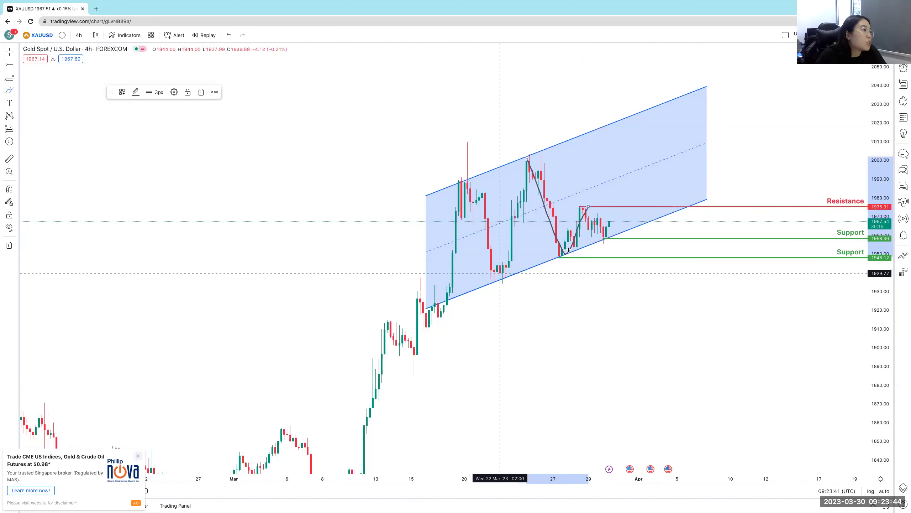
pyautogui.moveTo(500, 274)
pyautogui.mouseDown()
pyautogui.moveTo(548, 177)
pyautogui.moveTo(565, 252)
pyautogui.moveTo(595, 207)
pyautogui.mouseUp()
pyautogui.click(230, 36)
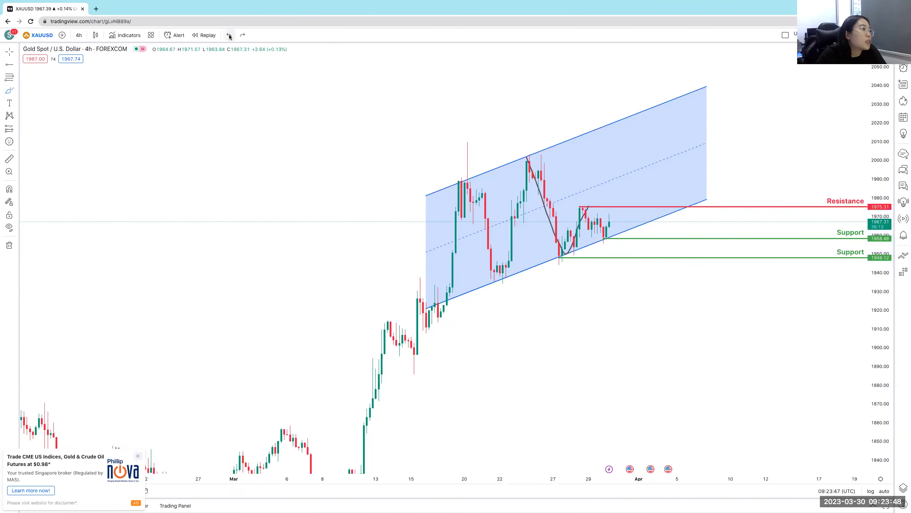
pyautogui.click(230, 36)
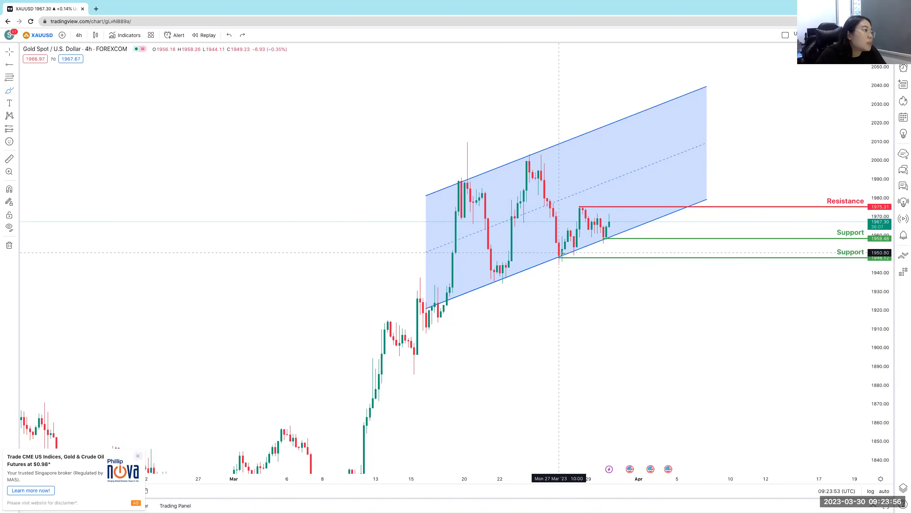
# Brush a zigzag from the 27 Mar low to resistance, down to the upper support and up past resistance, and undo it.
pyautogui.moveTo(559, 261)
pyautogui.mouseDown()
pyautogui.moveTo(578, 207)
pyautogui.moveTo(604, 238)
pyautogui.mouseUp()
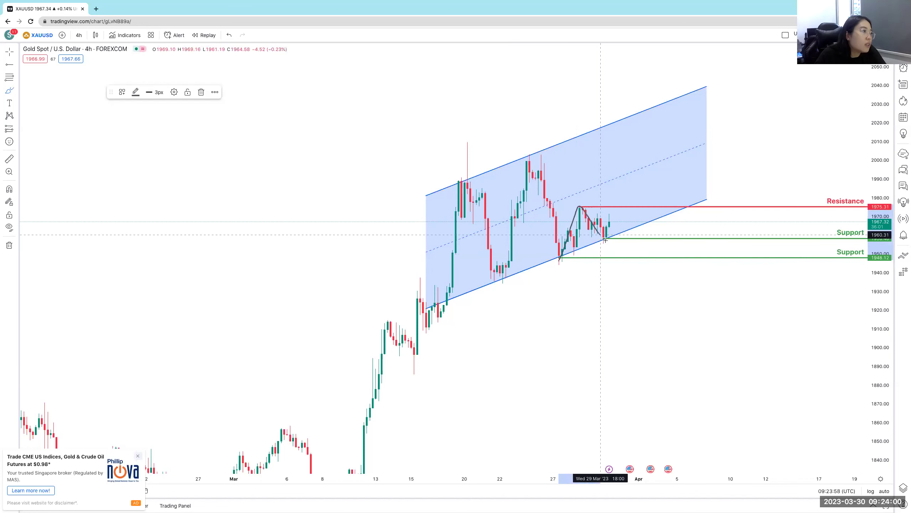
pyautogui.click(622, 207)
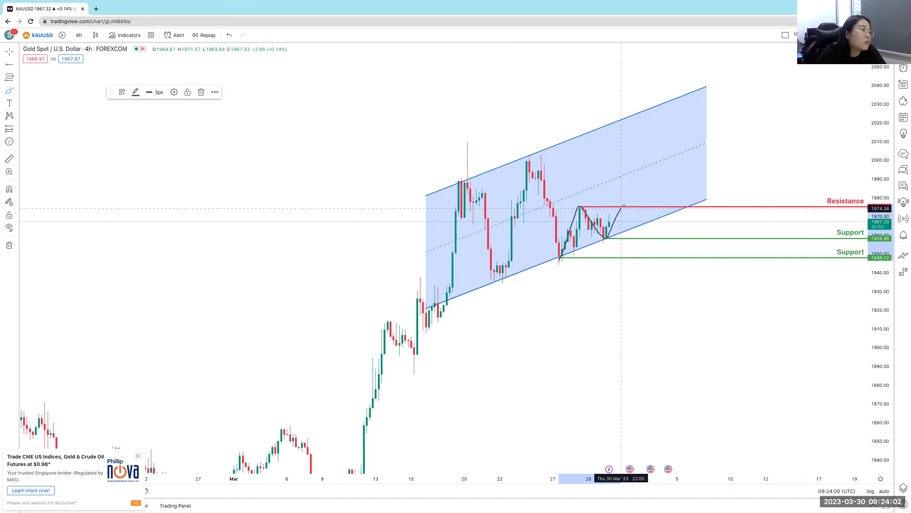
pyautogui.moveTo(621, 208); pyautogui.dragTo(627, 203)
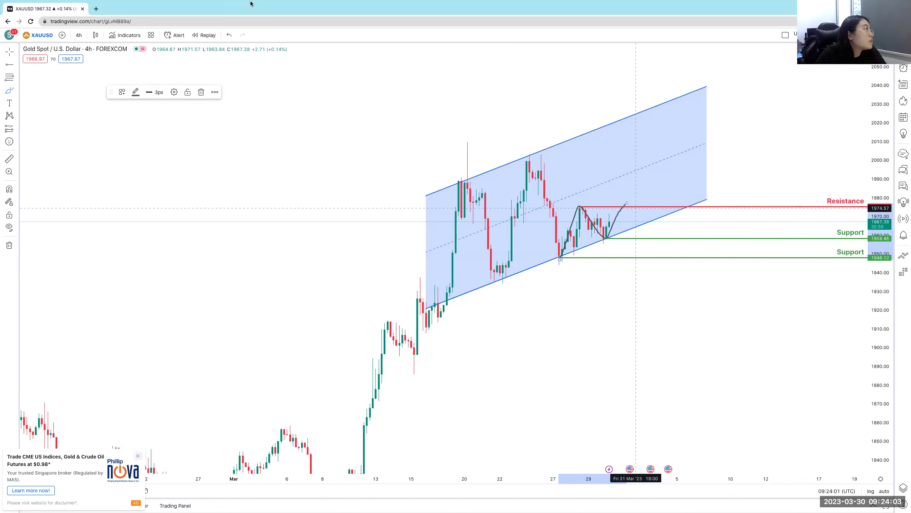
pyautogui.click(229, 35)
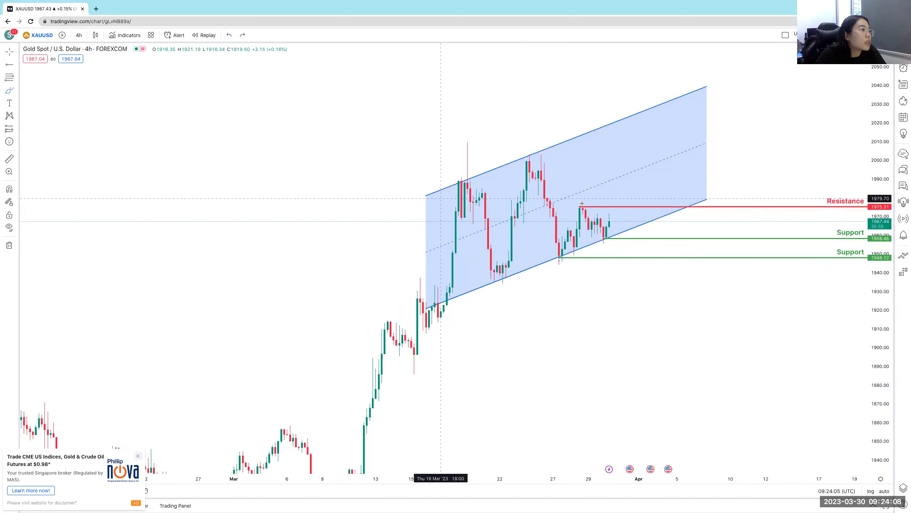
# Brush only the rise from the lower support to resistance and the fall to the upper support, and undo it.
pyautogui.moveTo(551, 257); pyautogui.dragTo(580, 206)
pyautogui.click(609, 235)
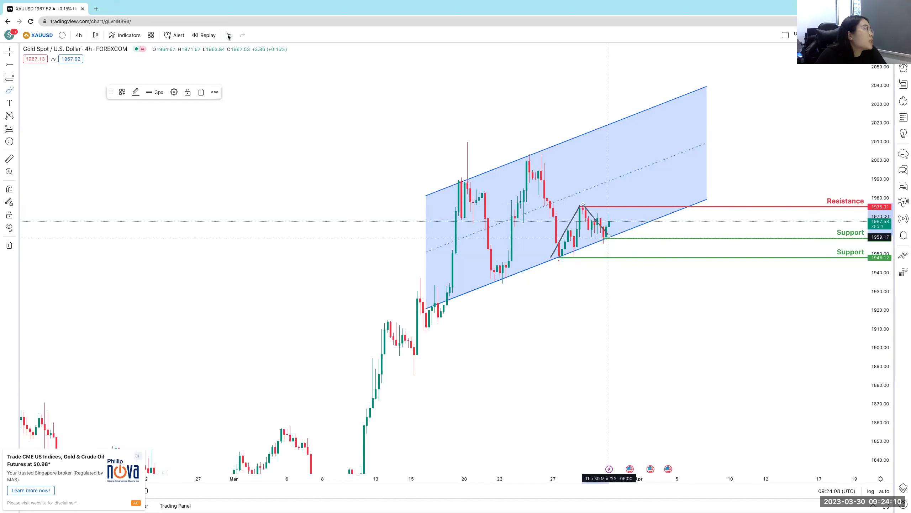
pyautogui.click(229, 35)
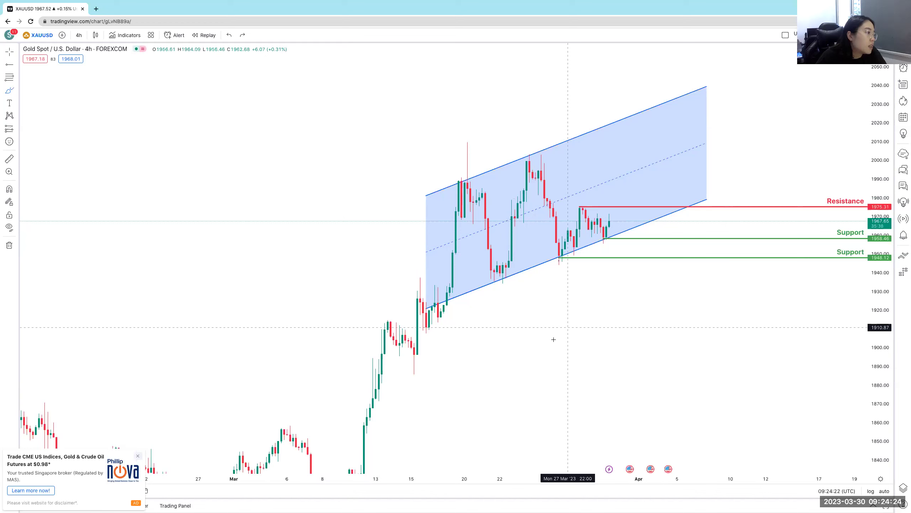
# Sketch a stick figure on a ground line with arrows leading away from it in the empty area below the channel using the Brush.
pyautogui.moveTo(568, 327)
pyautogui.mouseDown()
pyautogui.moveTo(564, 371)
pyautogui.moveTo(547, 362)
pyautogui.moveTo(574, 351)
pyautogui.mouseUp()
pyautogui.moveTo(550, 385)
pyautogui.mouseDown()
pyautogui.moveTo(564, 372)
pyautogui.moveTo(580, 384)
pyautogui.moveTo(628, 387)
pyautogui.moveTo(775, 382)
pyautogui.mouseUp()
pyautogui.moveTo(598, 371)
pyautogui.mouseDown()
pyautogui.moveTo(644, 375)
pyautogui.moveTo(639, 366)
pyautogui.moveTo(660, 375)
pyautogui.moveTo(642, 386)
pyautogui.moveTo(695, 367)
pyautogui.moveTo(706, 376)
pyautogui.mouseUp()
pyautogui.click(669, 368)
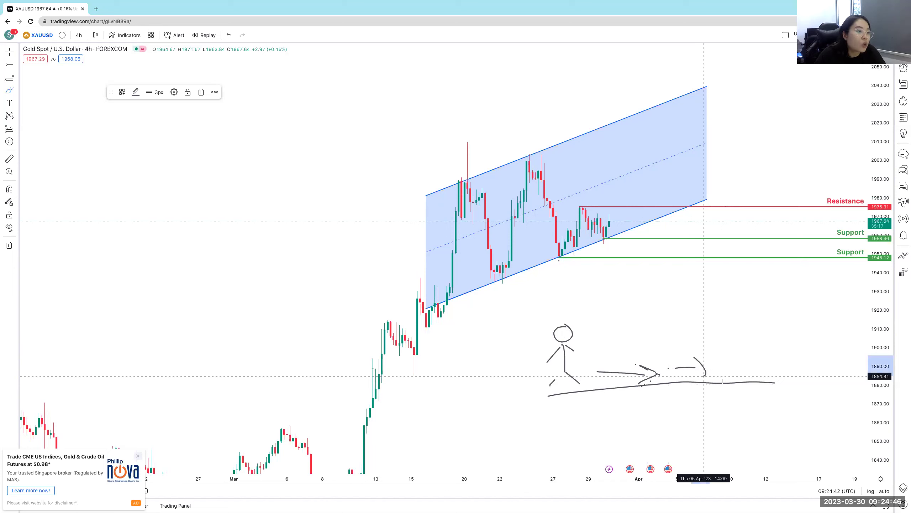
# Sketch a tall rounded block at the end of the arrows, with two small circles on its near side and two stacked blocks behind it.
pyautogui.moveTo(706, 374)
pyautogui.mouseDown()
pyautogui.moveTo(695, 381)
pyautogui.moveTo(722, 378)
pyautogui.mouseUp()
pyautogui.moveTo(716, 329)
pyautogui.mouseDown()
pyautogui.moveTo(755, 362)
pyautogui.moveTo(757, 379)
pyautogui.moveTo(715, 330)
pyautogui.mouseUp()
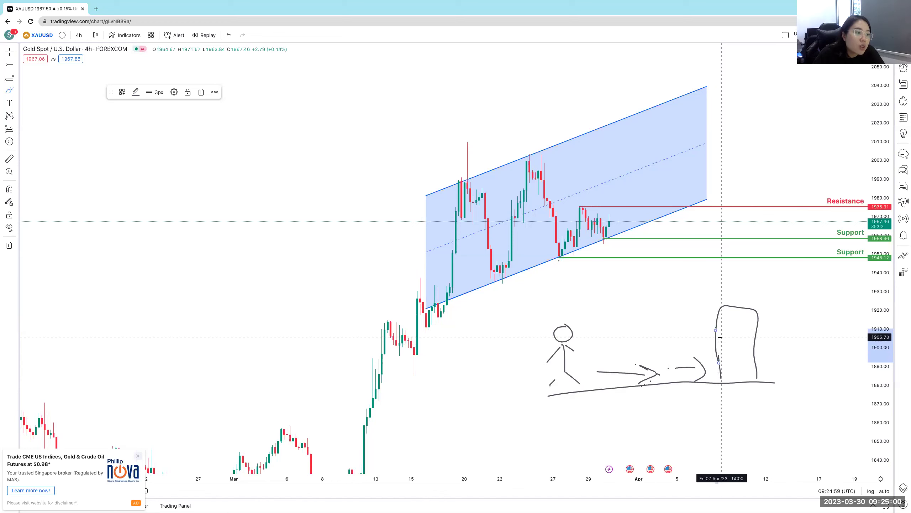
pyautogui.moveTo(720, 337); pyautogui.dragTo(729, 340)
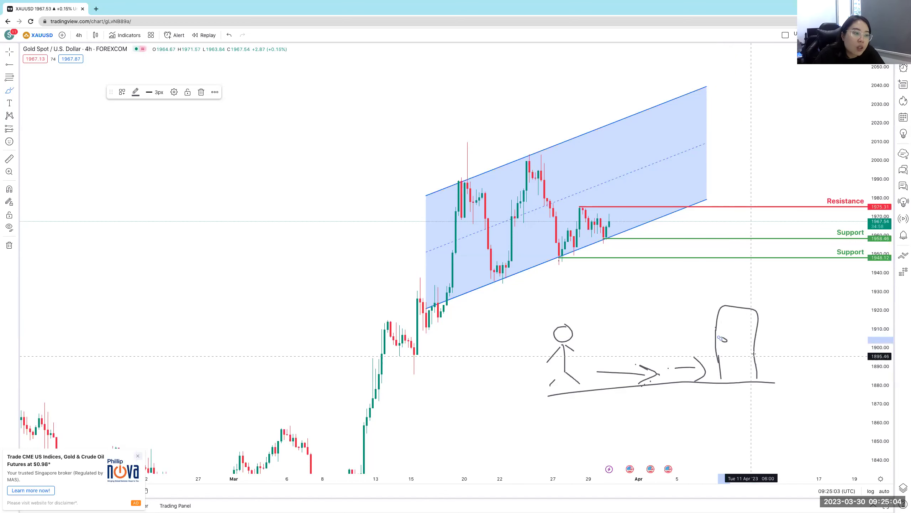
pyautogui.moveTo(756, 354)
pyautogui.mouseDown()
pyautogui.moveTo(784, 353)
pyautogui.moveTo(760, 380)
pyautogui.moveTo(784, 337)
pyautogui.moveTo(757, 336)
pyautogui.mouseUp()
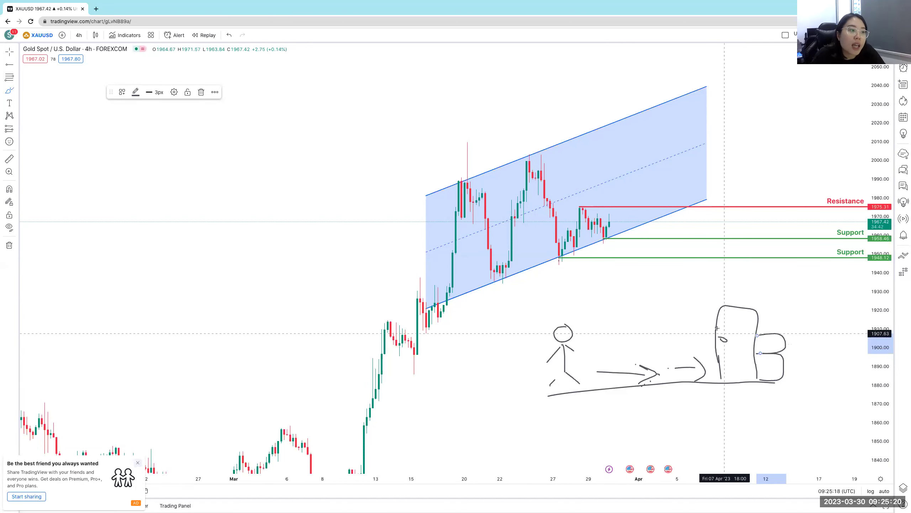
pyautogui.moveTo(719, 329); pyautogui.dragTo(719, 326)
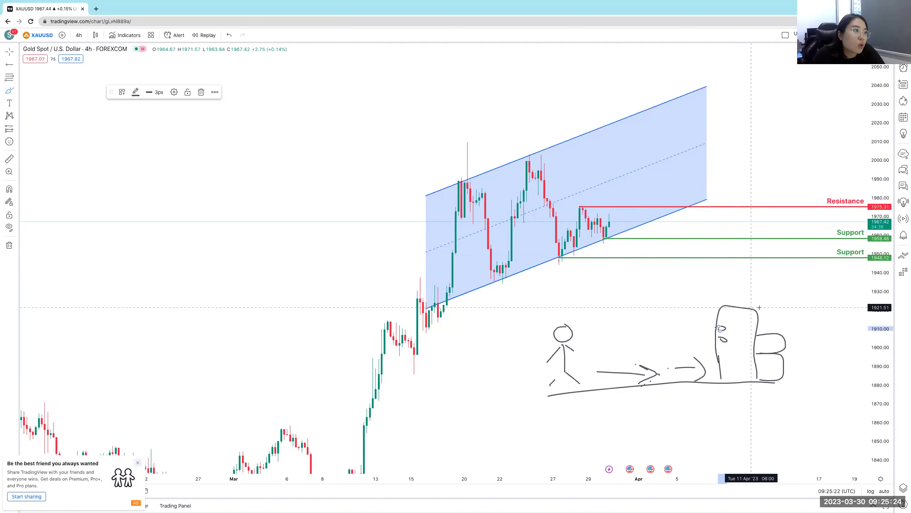
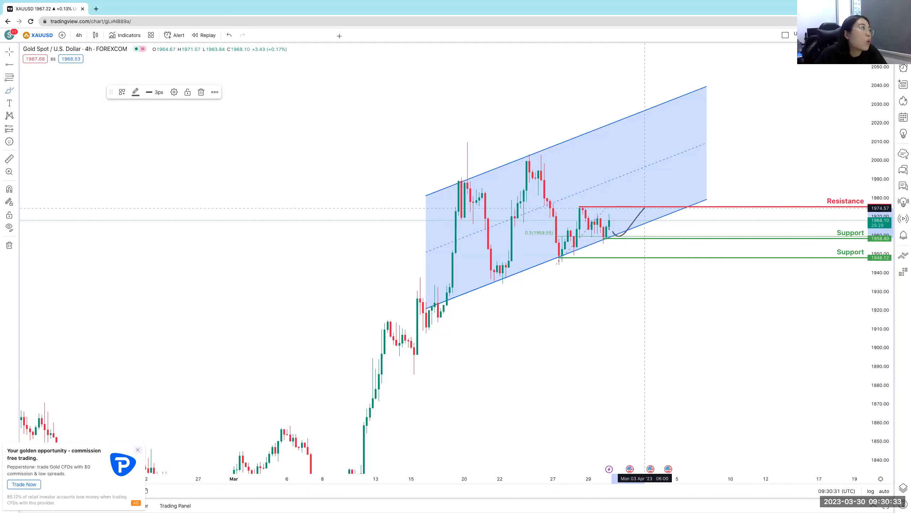
# Undo the brushed curve to resistance and place a Trend-Based Fib Extension through the 28 Mar high, 29 Mar low and 30 Mar high.
pyautogui.click(229, 35)
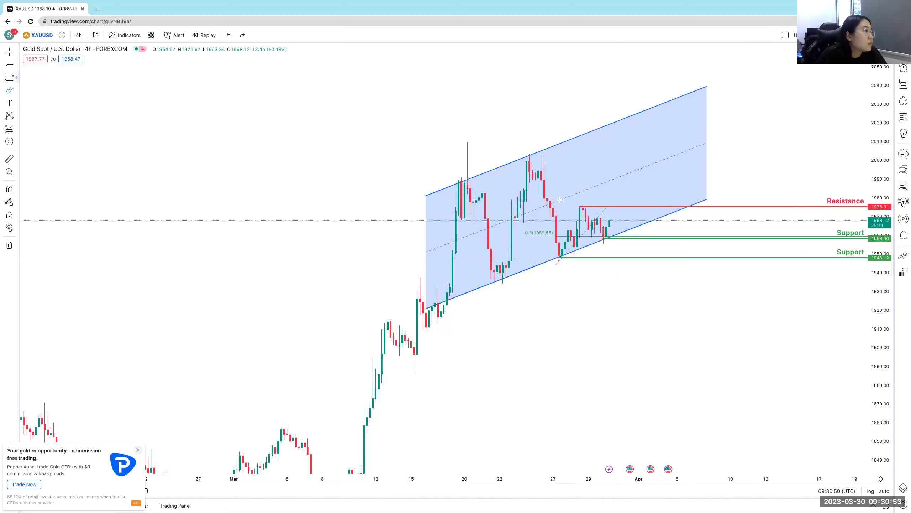
pyautogui.hotkey('alt', 'f')
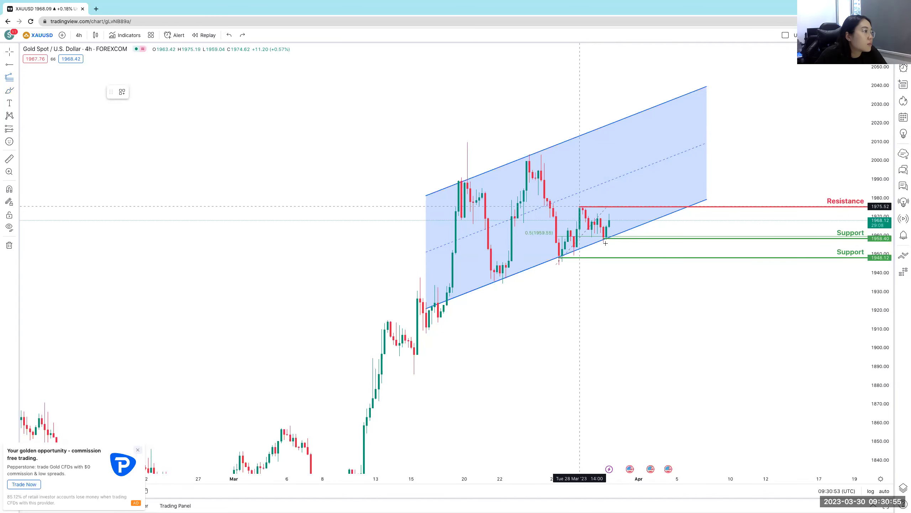
pyautogui.click(579, 207)
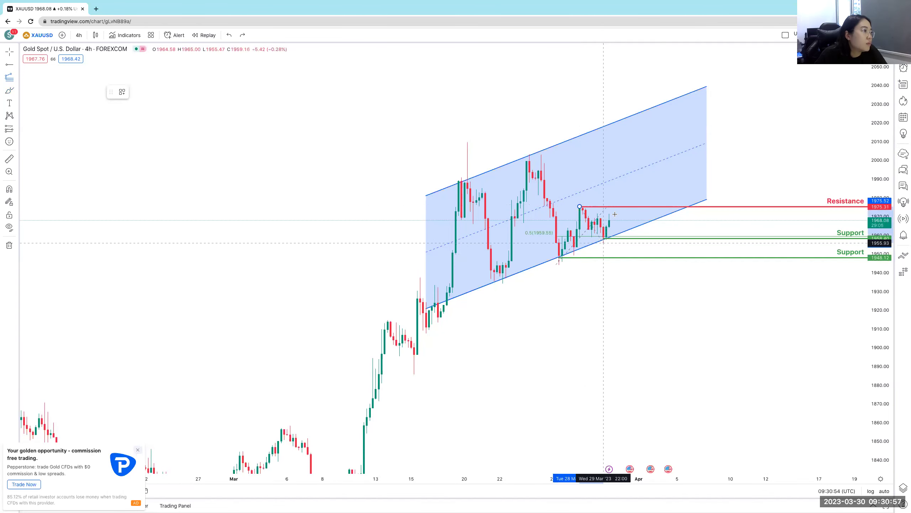
pyautogui.click(604, 243)
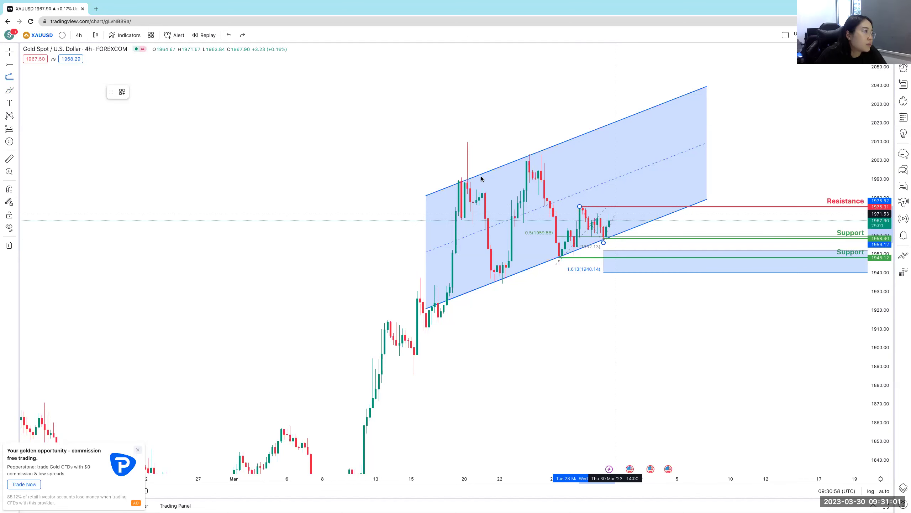
pyautogui.click(616, 214)
# Limit the new Fib extension to the 0.618 level only, turning off levels 0.786, 1 and 1.618.
pyautogui.click(463, 186)
pyautogui.click(385, 187)
pyautogui.click(462, 201)
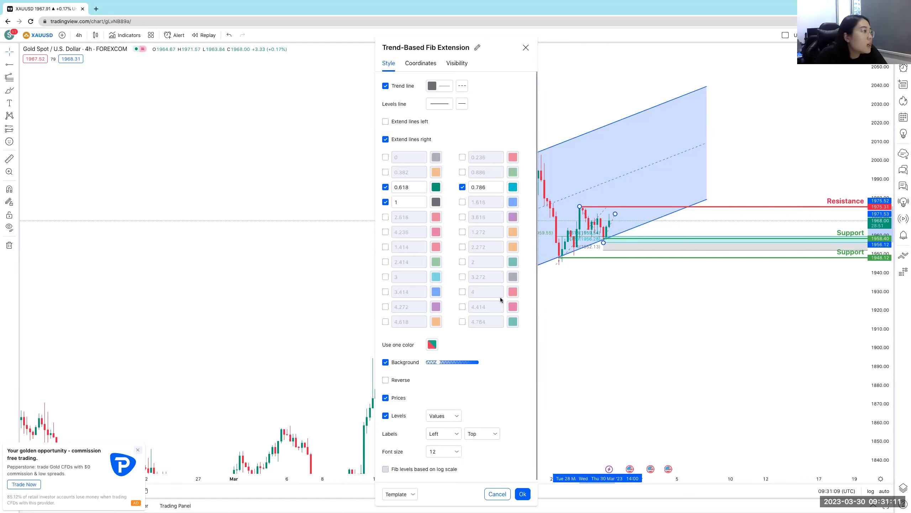
pyautogui.click(461, 187)
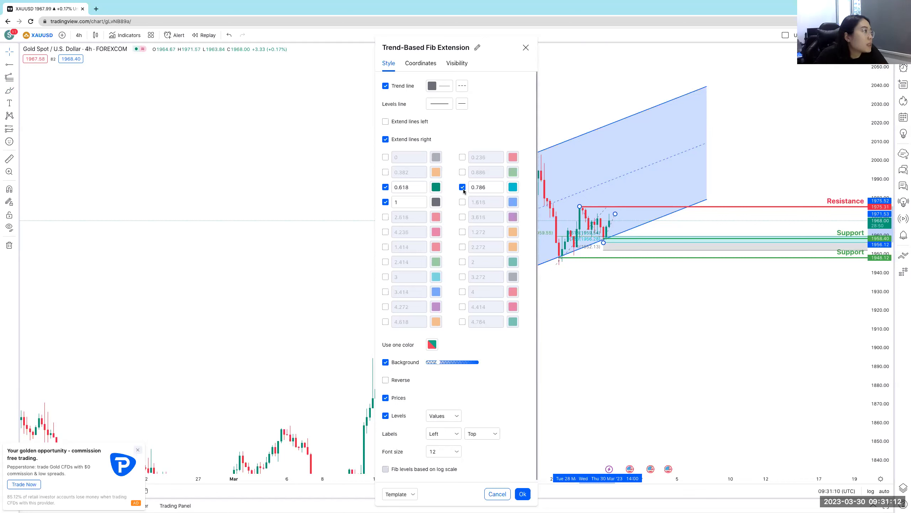
pyautogui.click(385, 202)
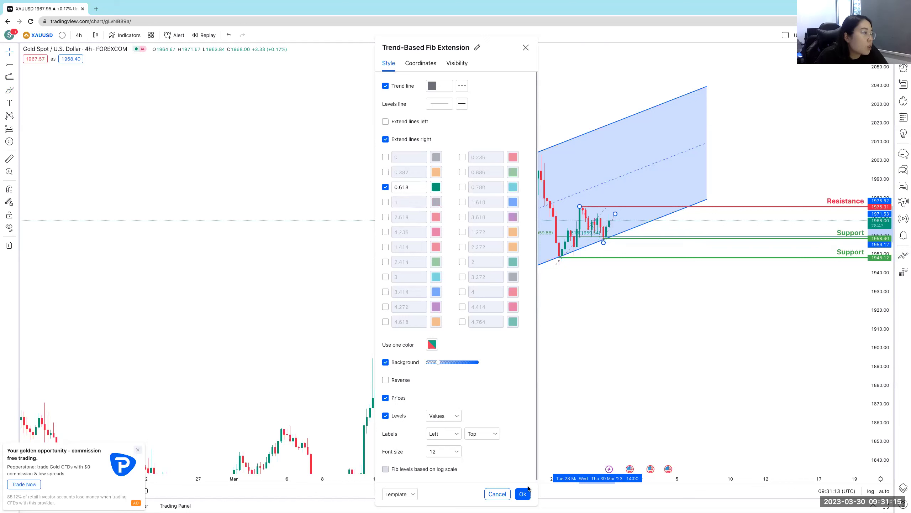
pyautogui.click(595, 234)
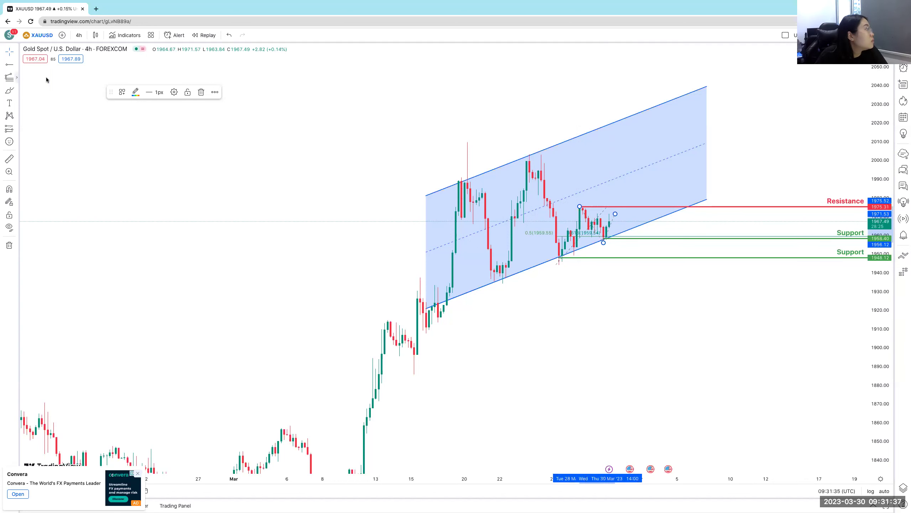
# Switch the chart to the 1-hour timeframe.
pyautogui.click(17, 77)
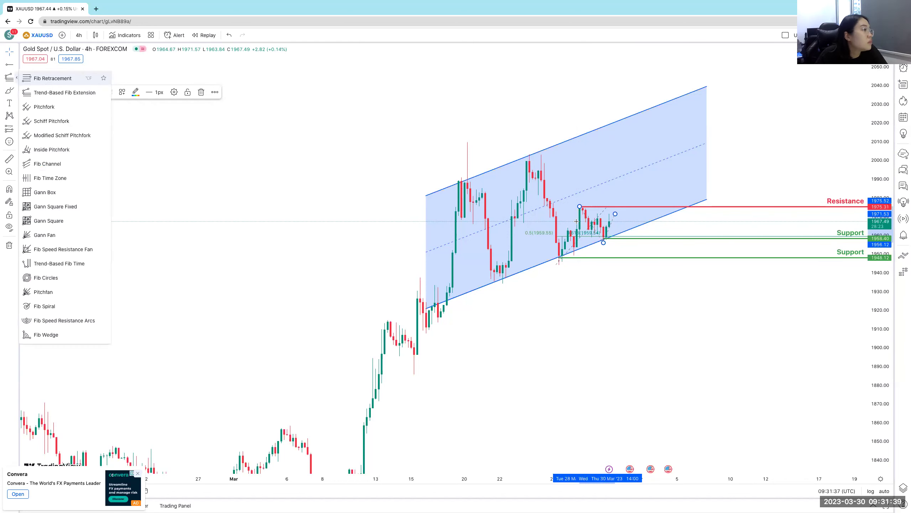
pyautogui.hotkey('alt', 'f')
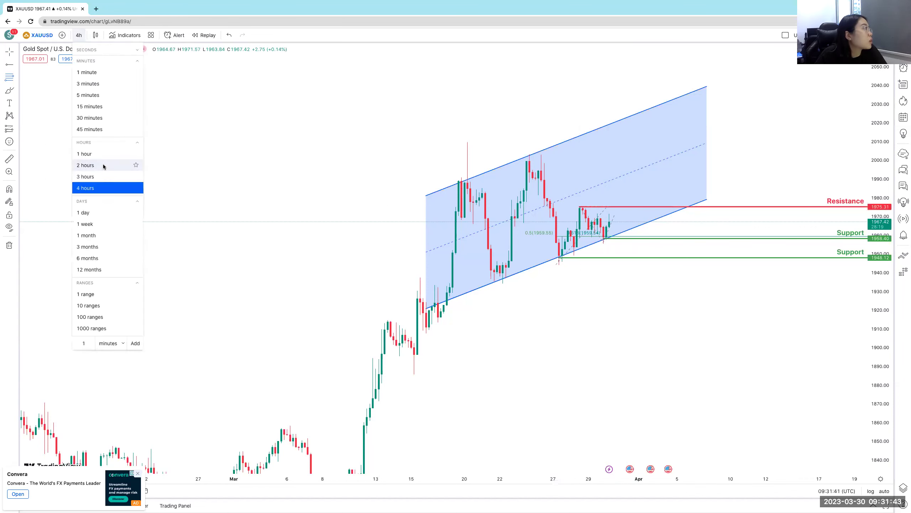
pyautogui.click(105, 154)
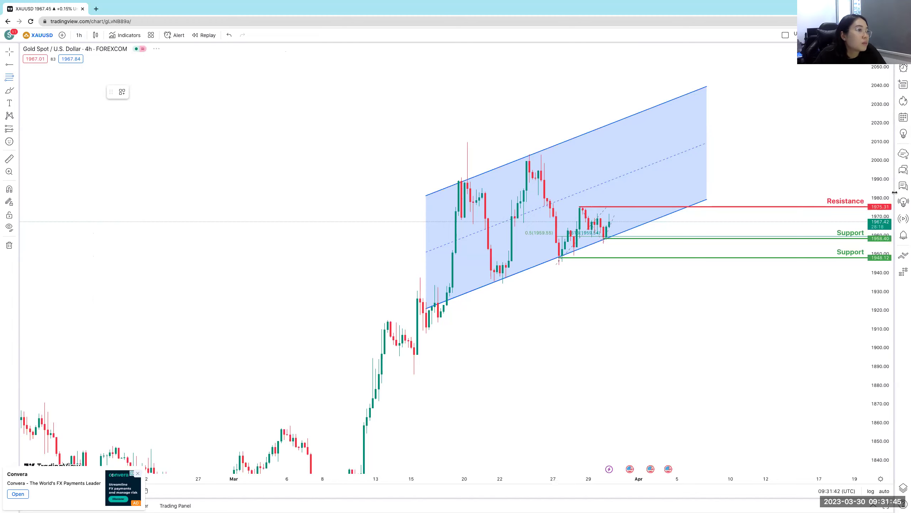
# Lower the rising channel's bottom edge to about 1947.59 at 27 Mar 19:00 so that it follows the candle lows.
pyautogui.scroll(3, 651, 480)
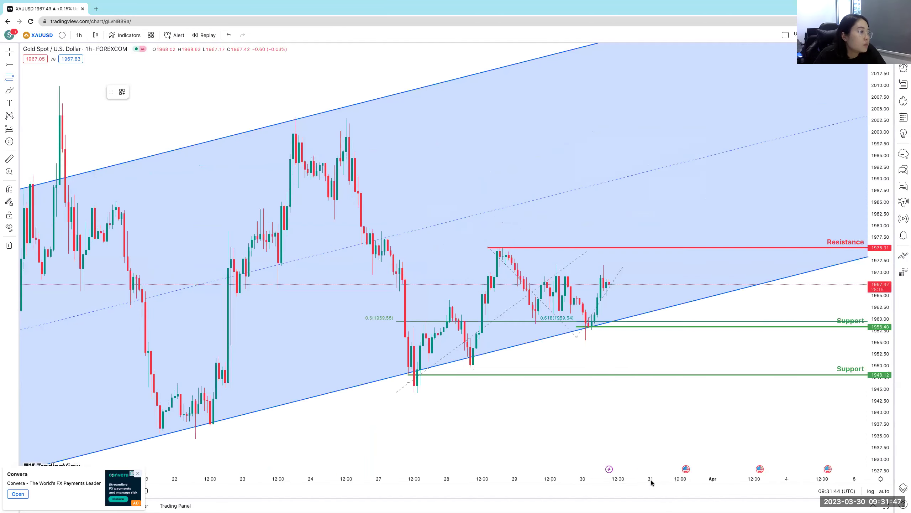
pyautogui.scroll(-5, 511, 279)
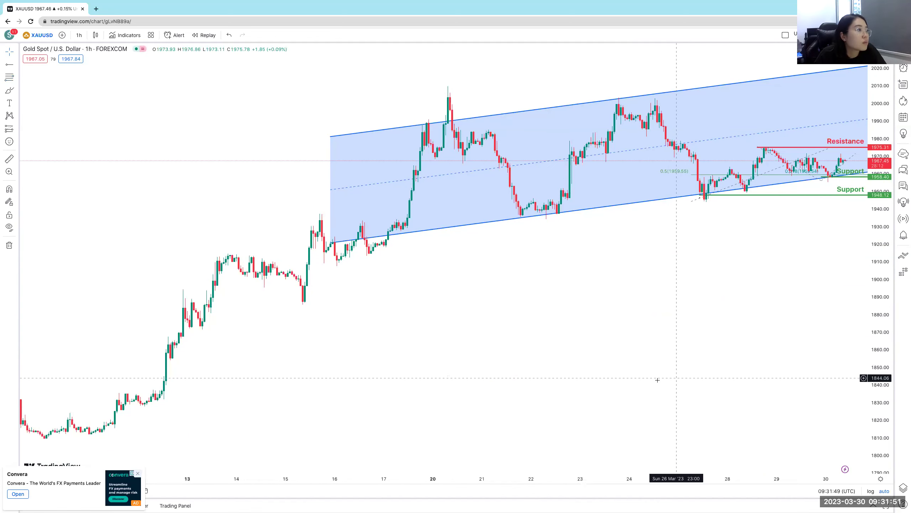
pyautogui.hscroll(5, 657, 380)
pyautogui.scroll(-2, 658, 380)
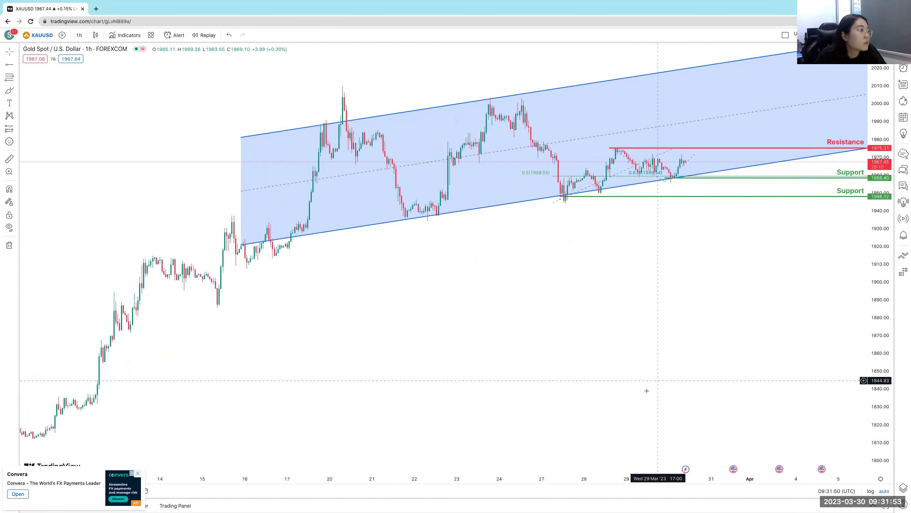
pyautogui.scroll(2, 663, 417)
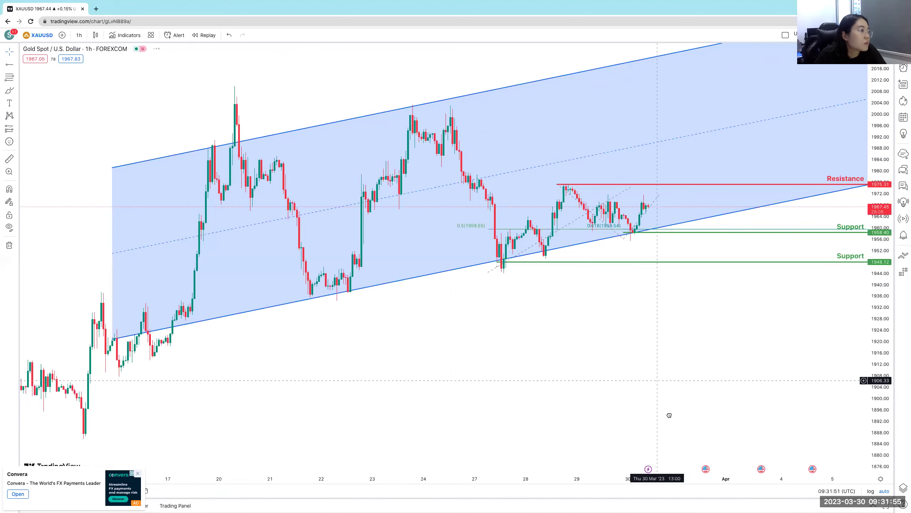
pyautogui.scroll(3, 589, 230)
pyautogui.moveTo(592, 205); pyautogui.dragTo(664, 314)
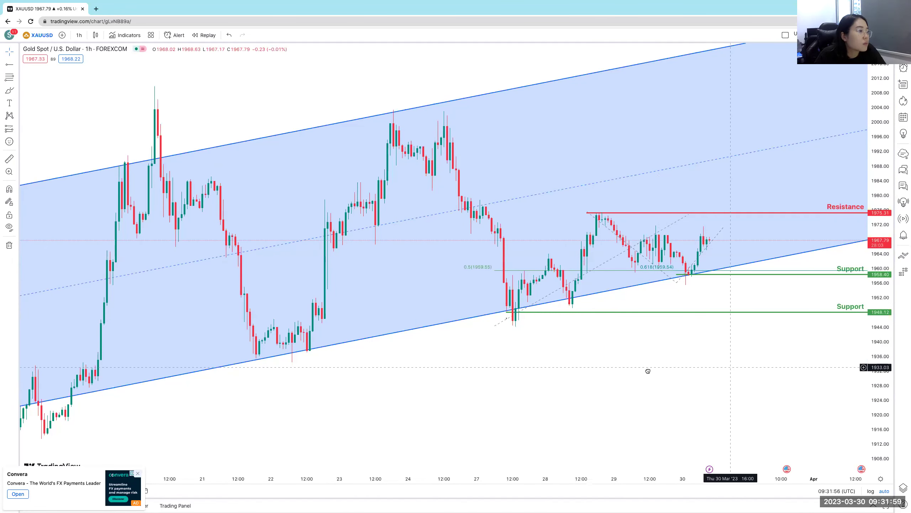
pyautogui.hscroll(2, 642, 371)
pyautogui.hscroll(1, 638, 370)
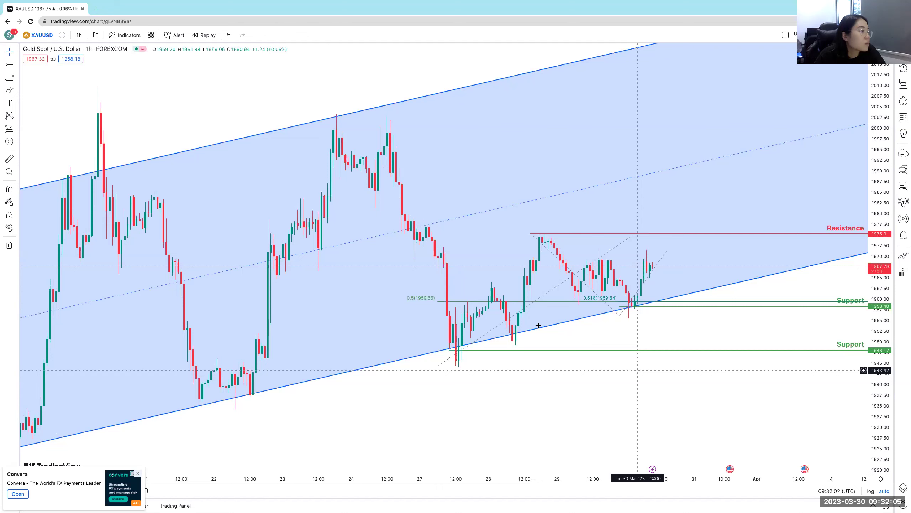
pyautogui.click(477, 343)
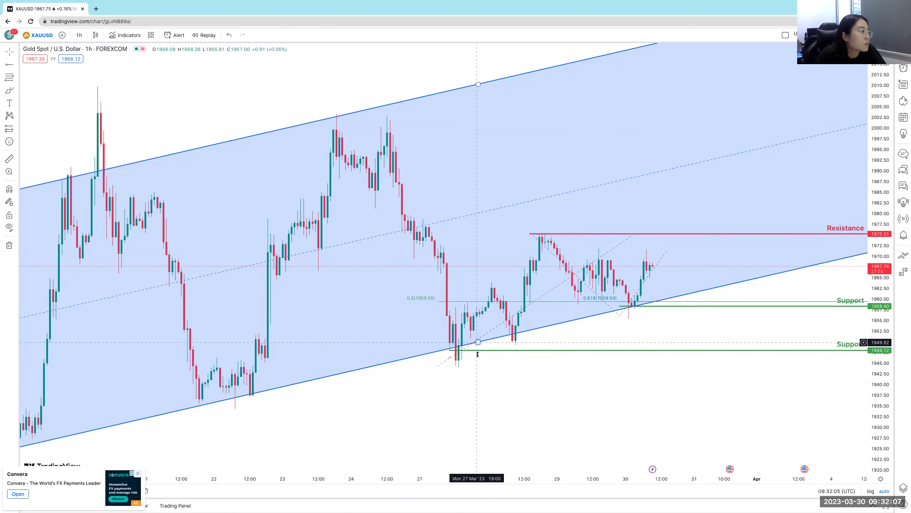
pyautogui.moveTo(477, 354); pyautogui.dragTo(477, 351)
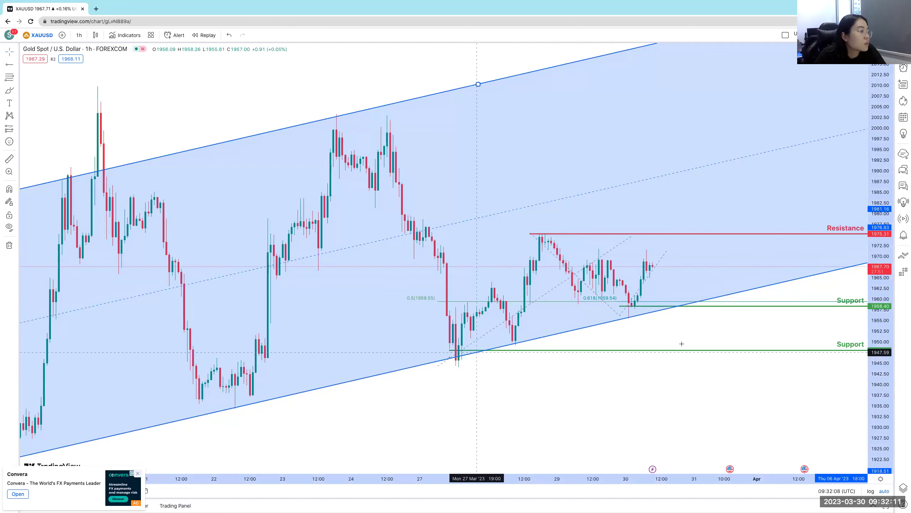
pyautogui.click(679, 320)
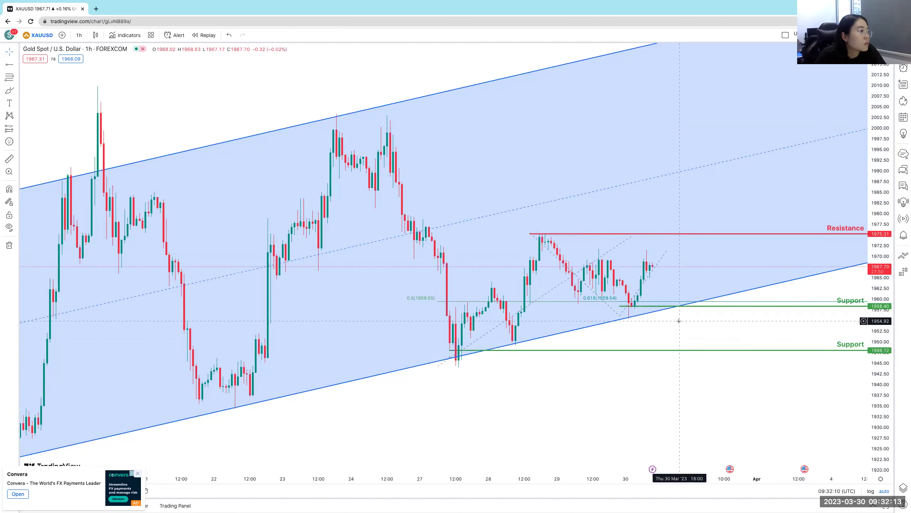
pyautogui.click(671, 304)
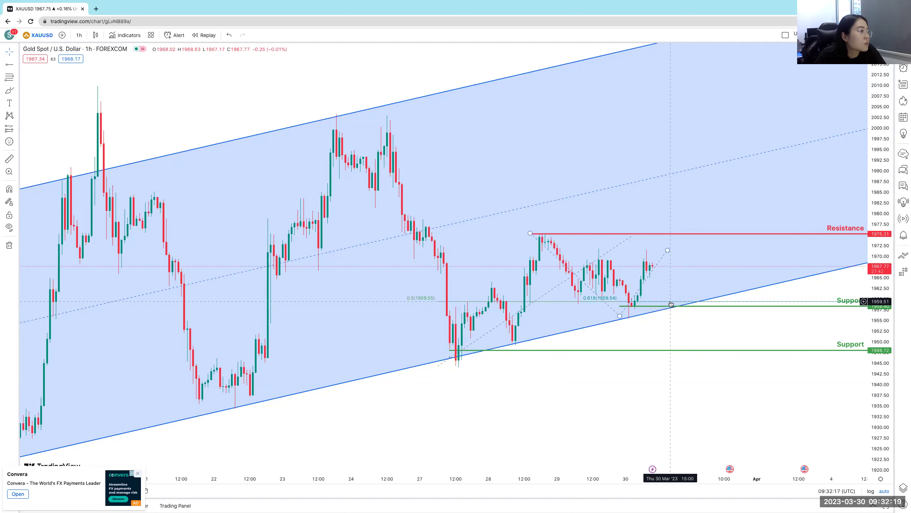
pyautogui.click(726, 299)
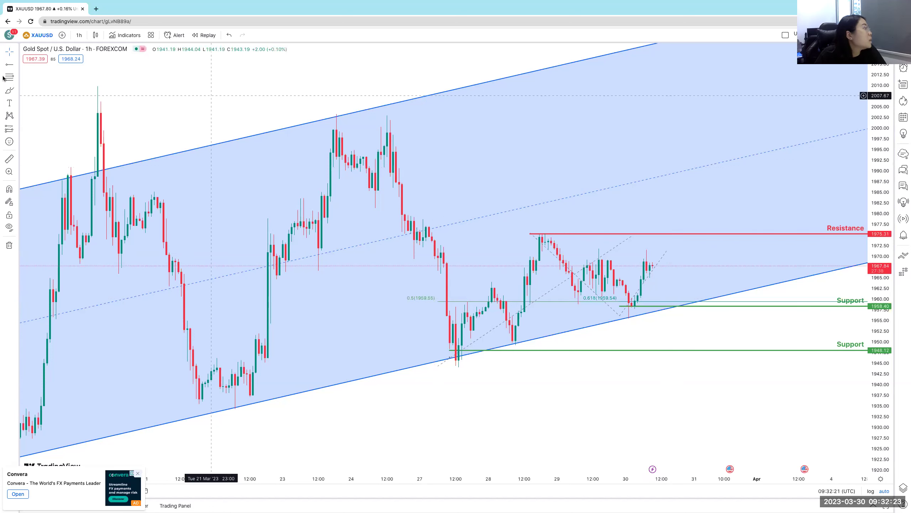
# Draw a rectangle starting at 29 Mar 22:00 that fills the band between the 0.618 level and the upper support line.
pyautogui.click(16, 90)
pyautogui.click(45, 120)
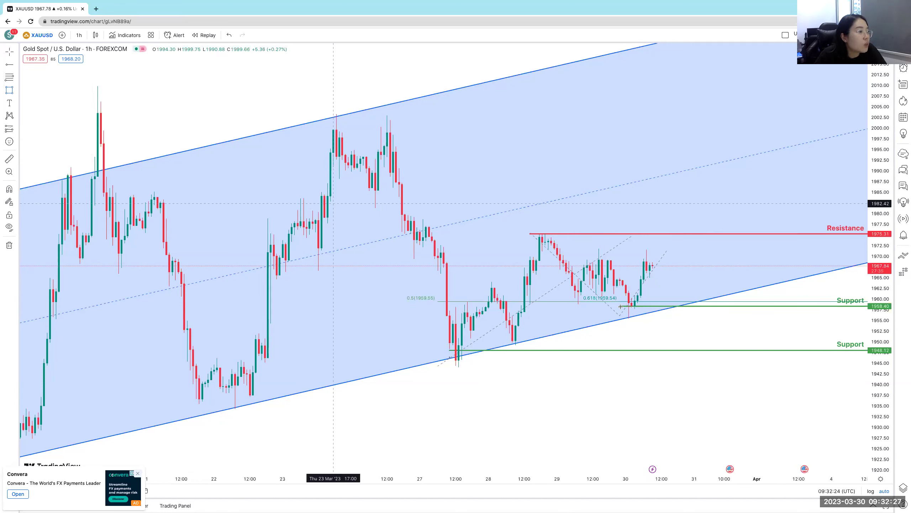
pyautogui.moveTo(620, 299); pyautogui.dragTo(620, 306)
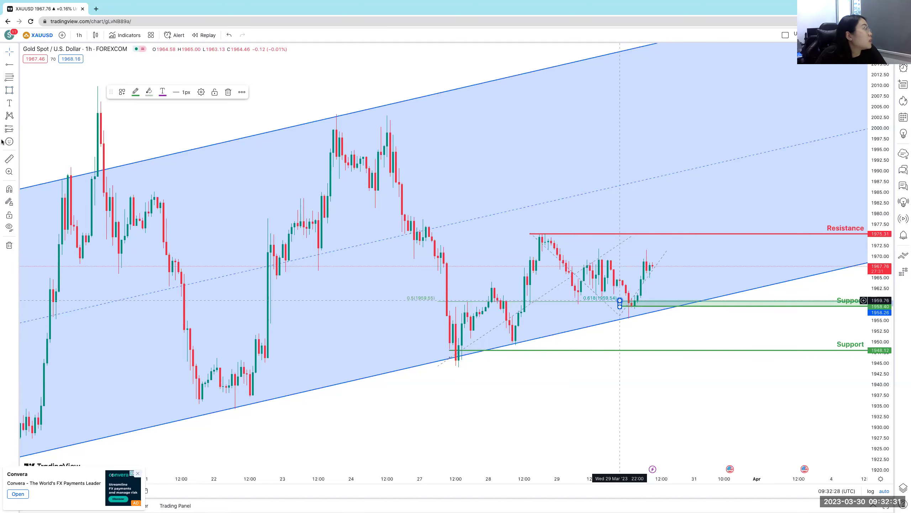
# Brush a dip from the latest candle to the support zone and back up, plus a small arc beside it.
pyautogui.click(9, 90)
pyautogui.click(17, 90)
pyautogui.click(43, 91)
pyautogui.moveTo(653, 271)
pyautogui.mouseDown()
pyautogui.moveTo(678, 300)
pyautogui.moveTo(694, 265)
pyautogui.moveTo(718, 277)
pyautogui.mouseUp()
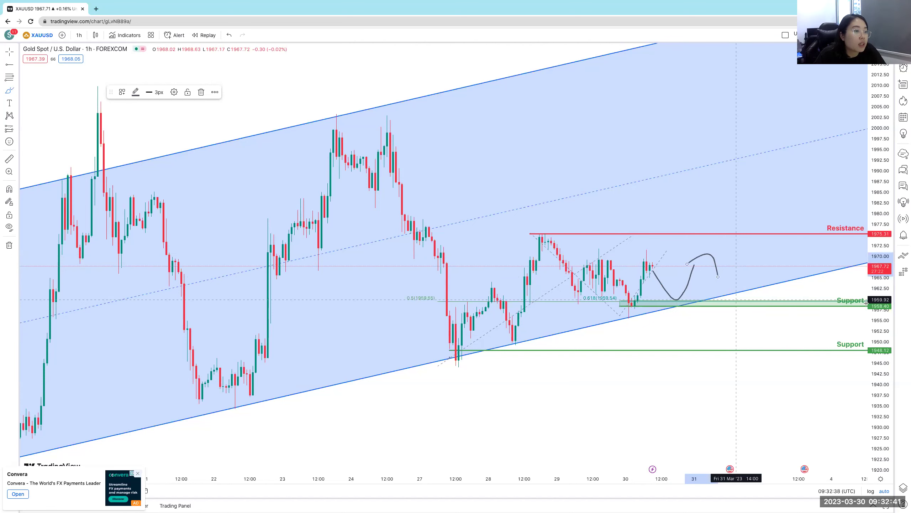
# Circle the upper Support label and the 0.618 and 0.5 Fib level labels with the Brush.
pyautogui.moveTo(866, 303); pyautogui.dragTo(857, 289)
pyautogui.moveTo(623, 302)
pyautogui.mouseDown()
pyautogui.moveTo(578, 304)
pyautogui.moveTo(620, 296)
pyautogui.mouseUp()
pyautogui.moveTo(474, 312)
pyautogui.mouseDown()
pyautogui.moveTo(421, 311)
pyautogui.moveTo(423, 289)
pyautogui.mouseUp()
pyautogui.moveTo(473, 312); pyautogui.dragTo(423, 291)
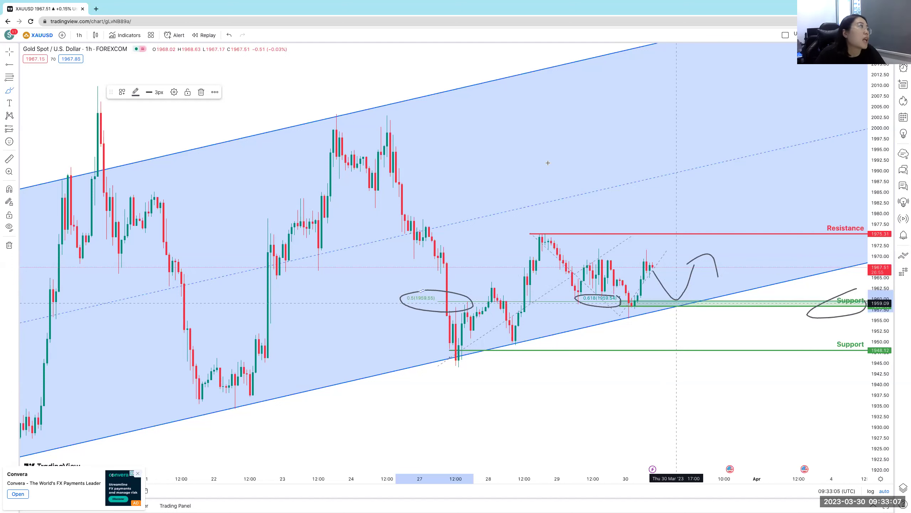
# Undo the circles around the labels, the small arc and the dip stroke.
pyautogui.click(229, 35)
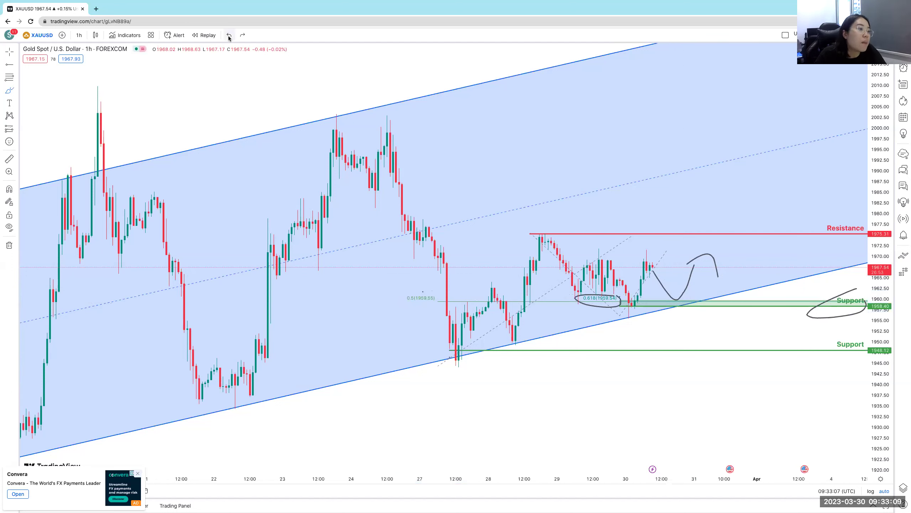
pyautogui.click(229, 35)
pyautogui.doubleClick(229, 35)
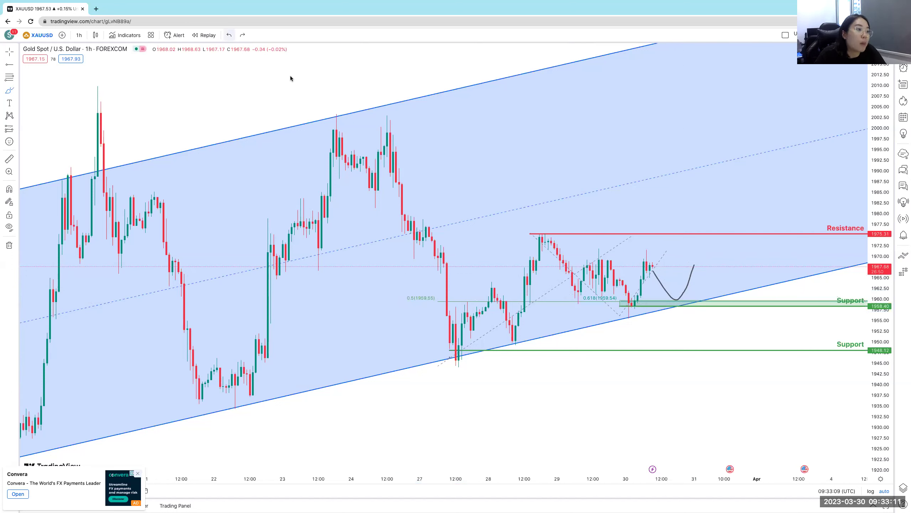
pyautogui.hotkey('ctrl', 'z')
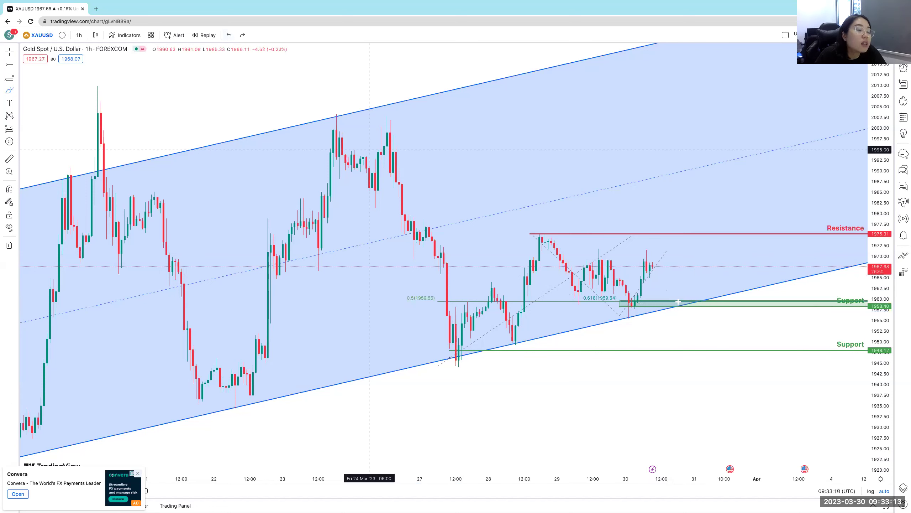
# Brush a small ellipse around the spot where the support zone crosses the channel's lower edge.
pyautogui.moveTo(680, 299)
pyautogui.mouseDown()
pyautogui.moveTo(676, 308)
pyautogui.moveTo(686, 296)
pyautogui.mouseUp()
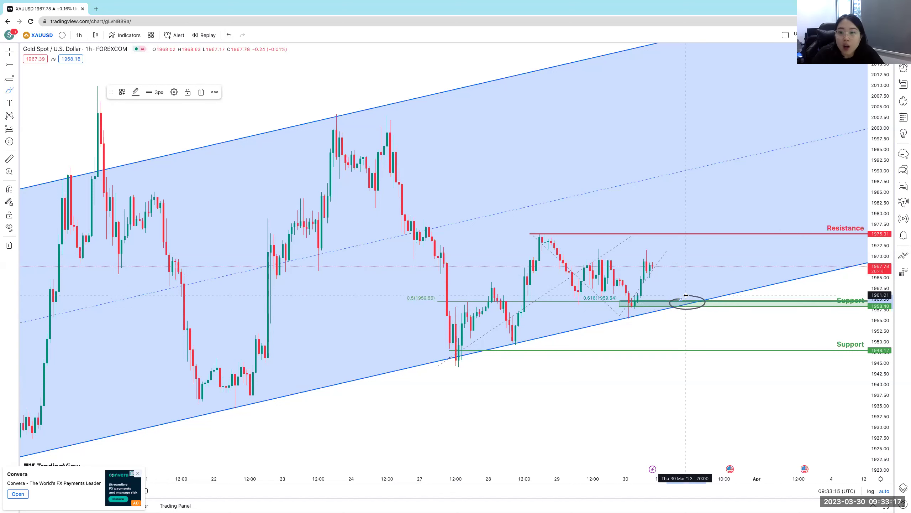
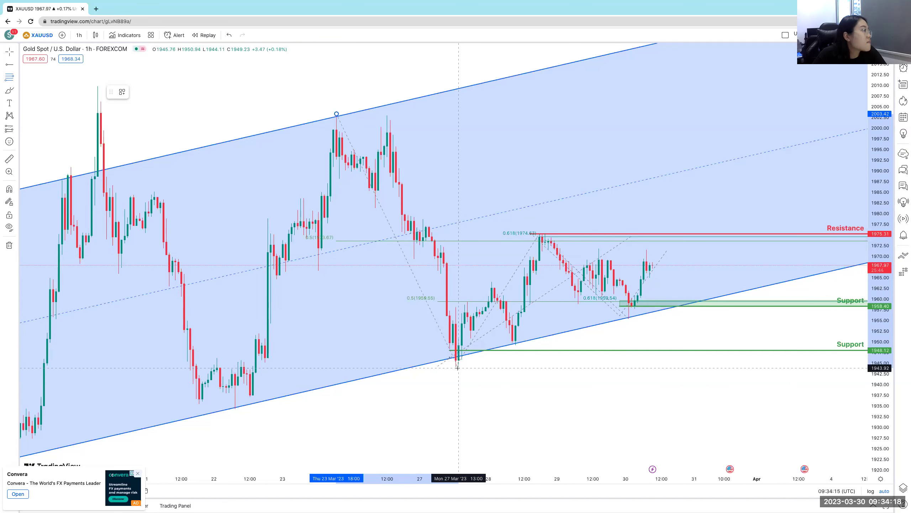
# Finish the Fib Retracement at the 27 March swing low, about 1943.92, and fine-tune its starting anchor on the 23 March high.
pyautogui.click(458, 367)
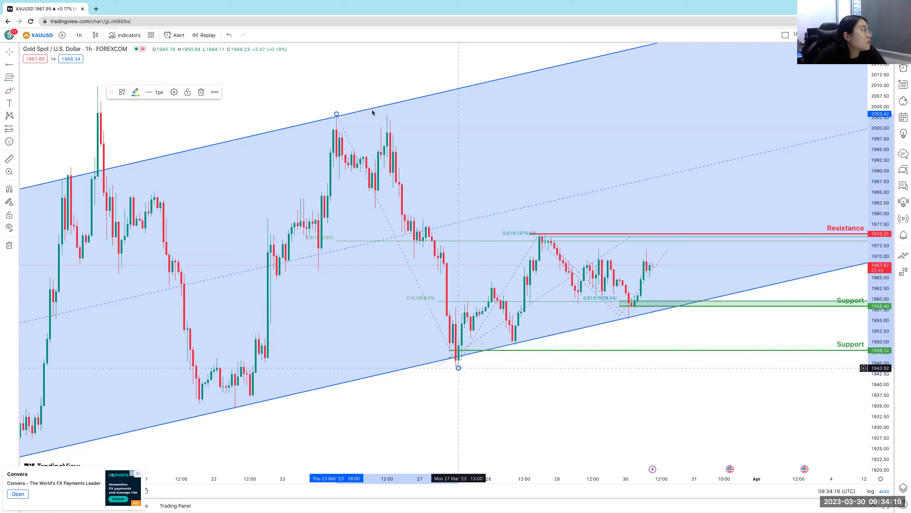
pyautogui.doubleClick(337, 114)
pyautogui.press('Escape')
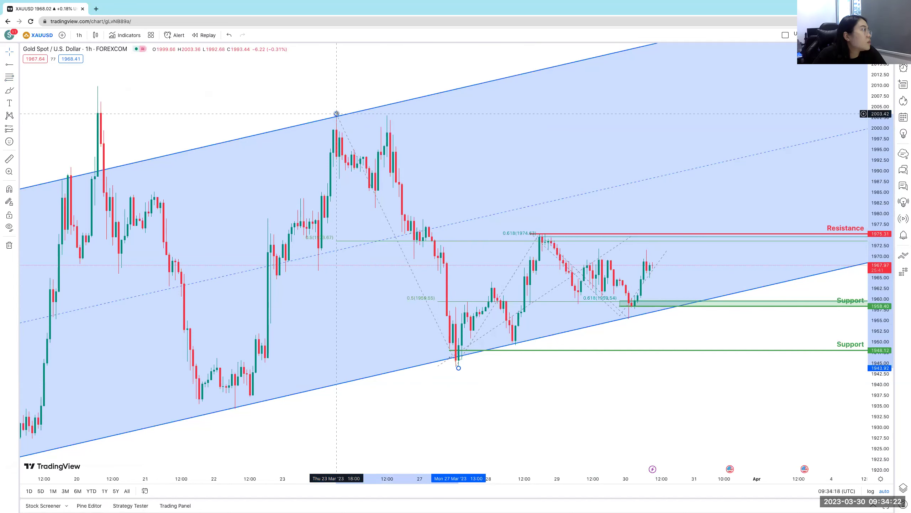
pyautogui.click(355, 115)
pyautogui.click(363, 116)
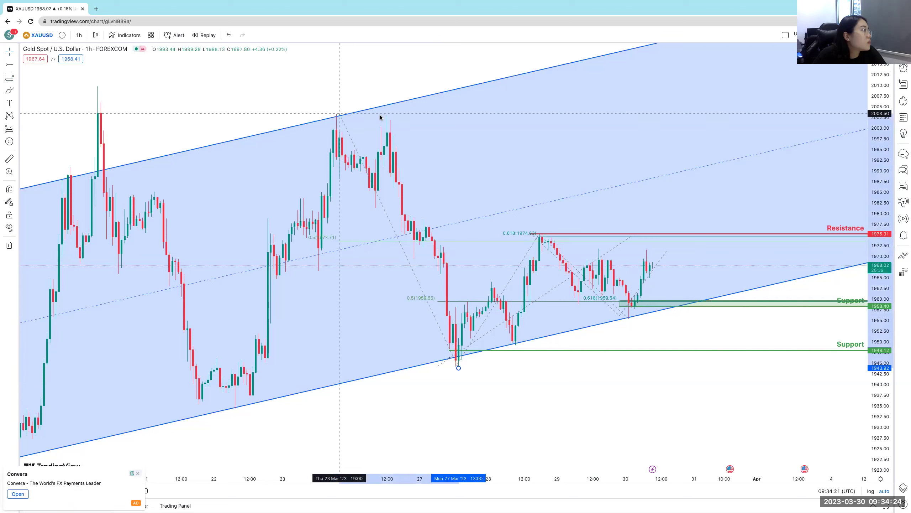
pyautogui.moveTo(380, 116); pyautogui.dragTo(337, 113)
pyautogui.click(338, 116)
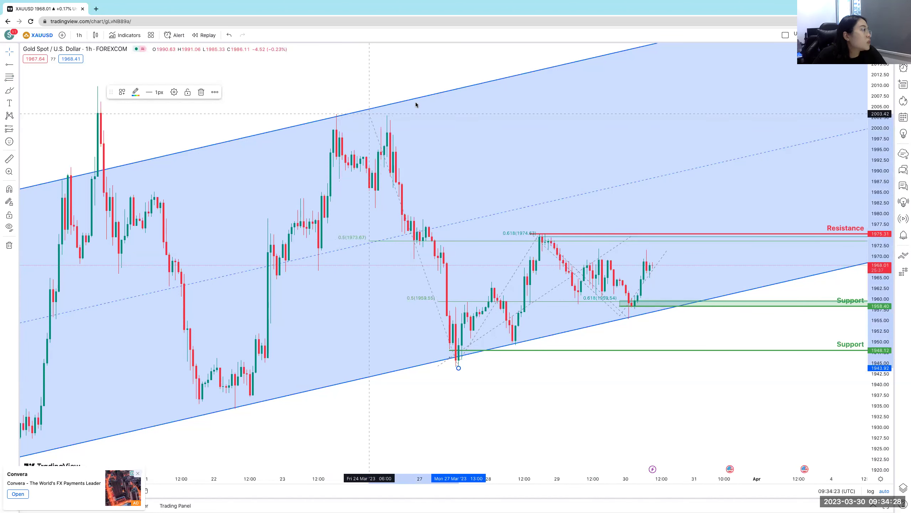
# Draw a thin Rectangle under the Resistance line from about 1975.59 down to 1973.59, starting at the 28 March peak.
pyautogui.click(16, 90)
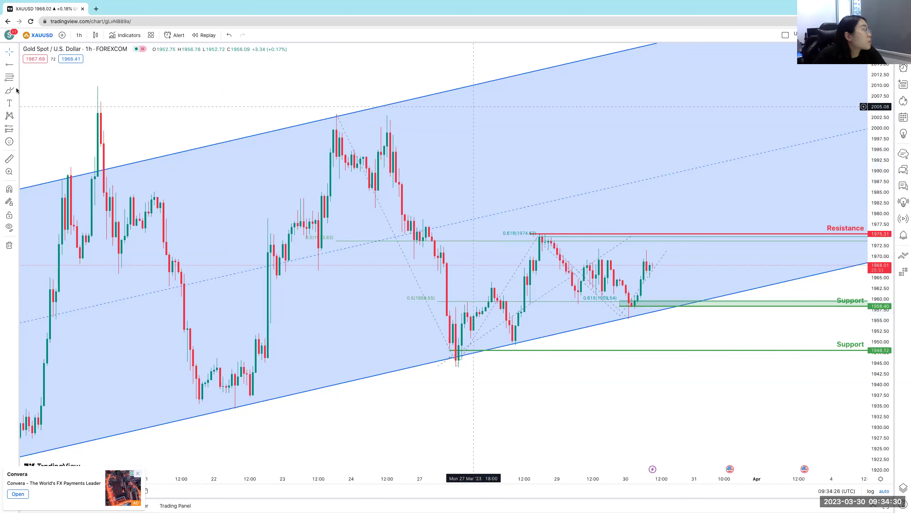
pyautogui.click(62, 119)
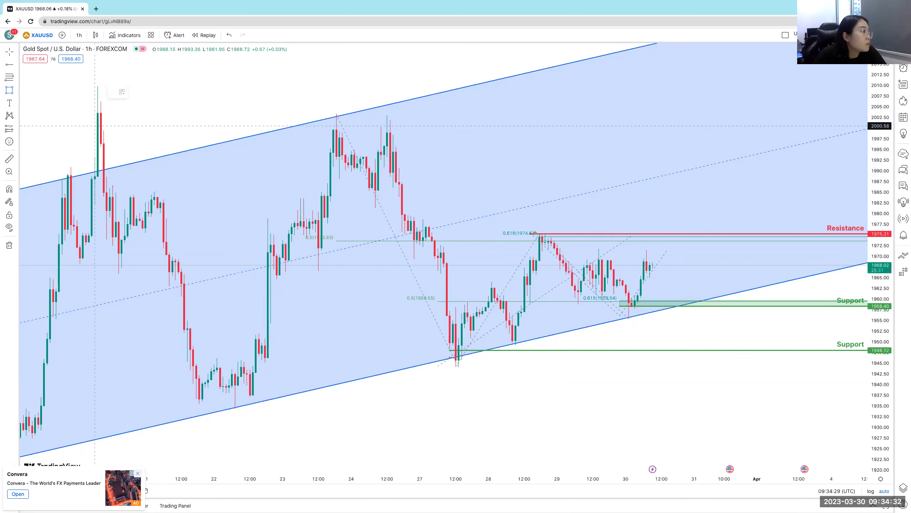
pyautogui.moveTo(532, 233); pyautogui.dragTo(531, 240)
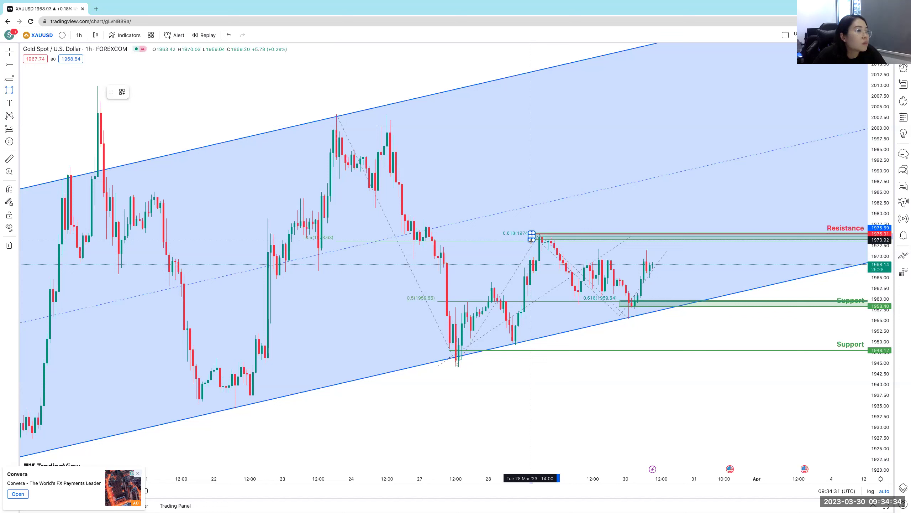
# Set the resistance rectangle's text, background and border colours to red.
pyautogui.doubleClick(532, 238)
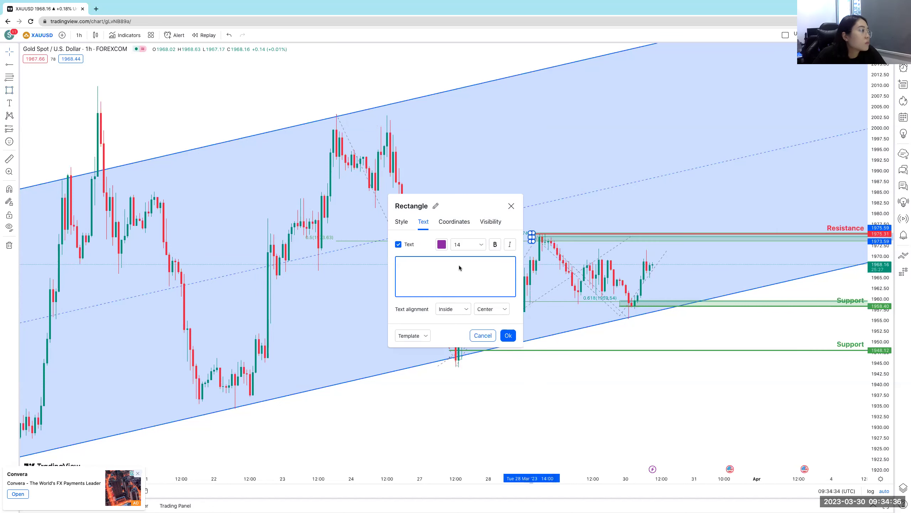
pyautogui.click(441, 244)
pyautogui.click(444, 267)
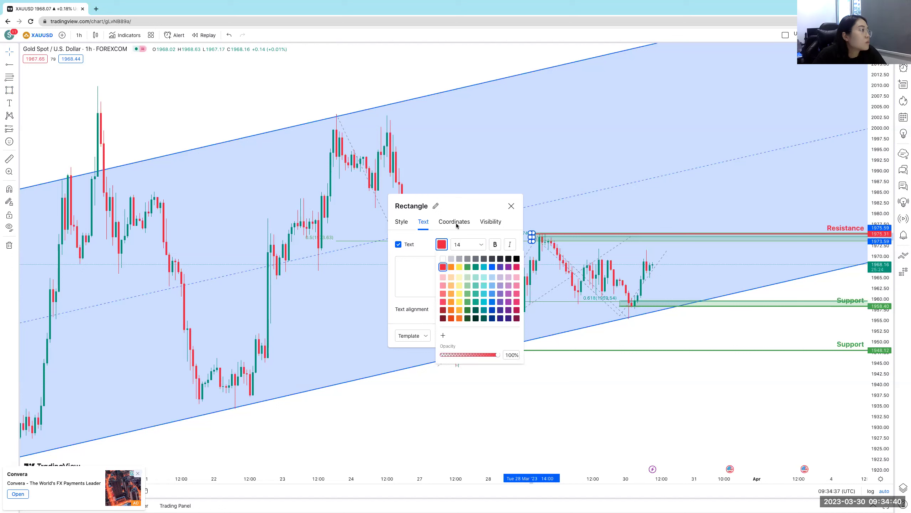
pyautogui.click(401, 221)
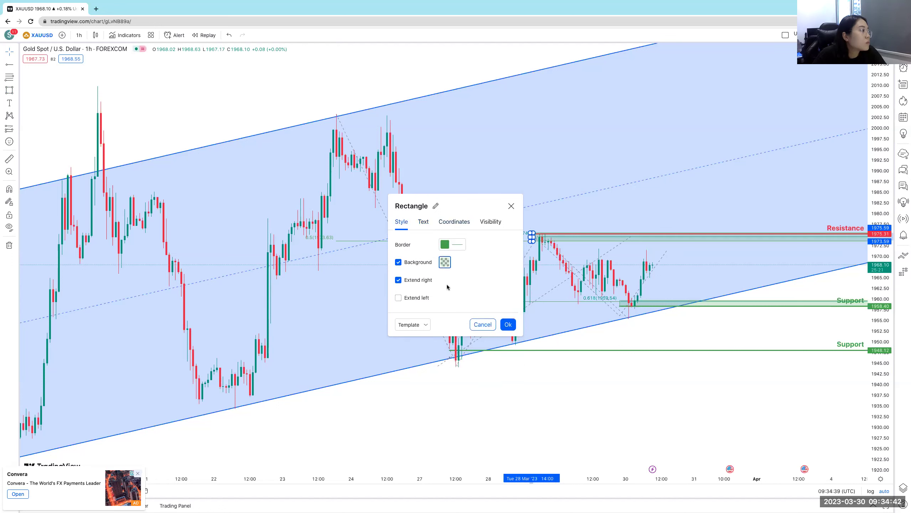
pyautogui.click(448, 265)
pyautogui.click(452, 244)
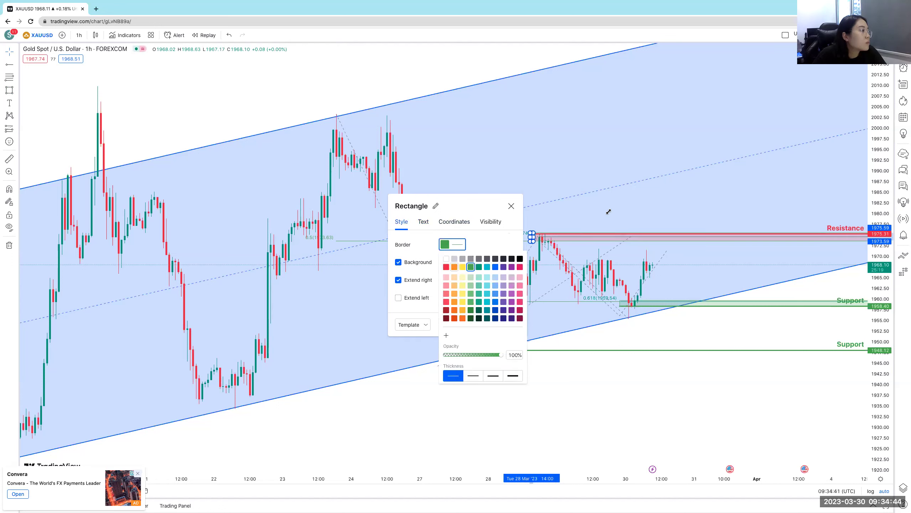
pyautogui.click(604, 219)
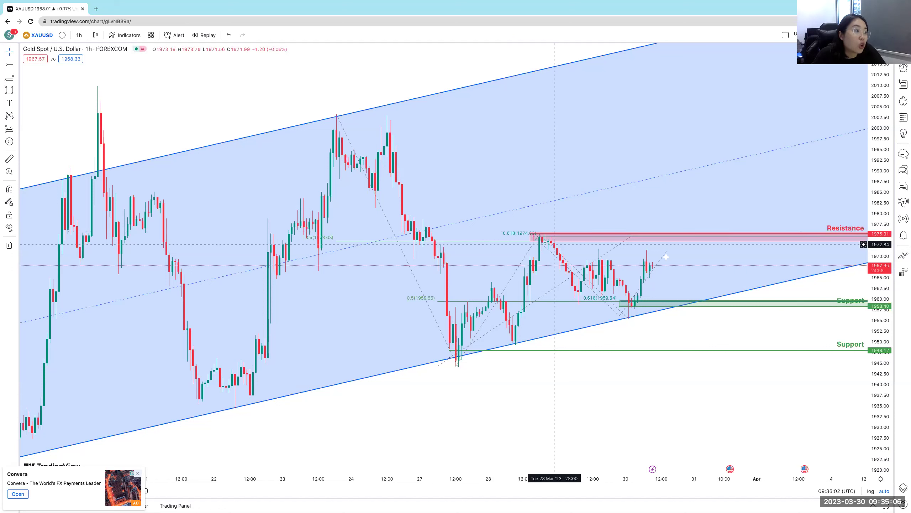
# Brush a rise from the latest candle into the resistance zone and back down with an arrowhead, circle the turning point and write S above it.
pyautogui.click(17, 90)
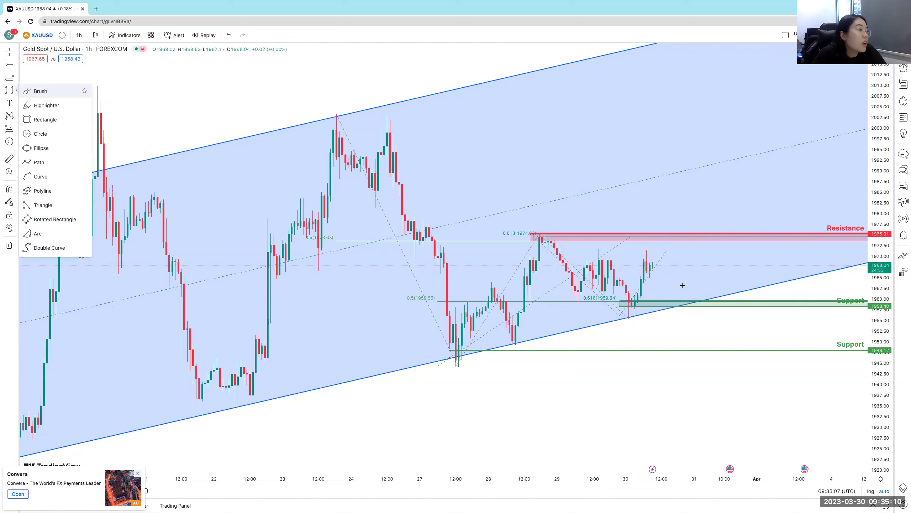
pyautogui.click(40, 90)
pyautogui.moveTo(652, 263)
pyautogui.mouseDown()
pyautogui.moveTo(682, 238)
pyautogui.moveTo(703, 258)
pyautogui.mouseUp()
pyautogui.moveTo(687, 227); pyautogui.dragTo(686, 216)
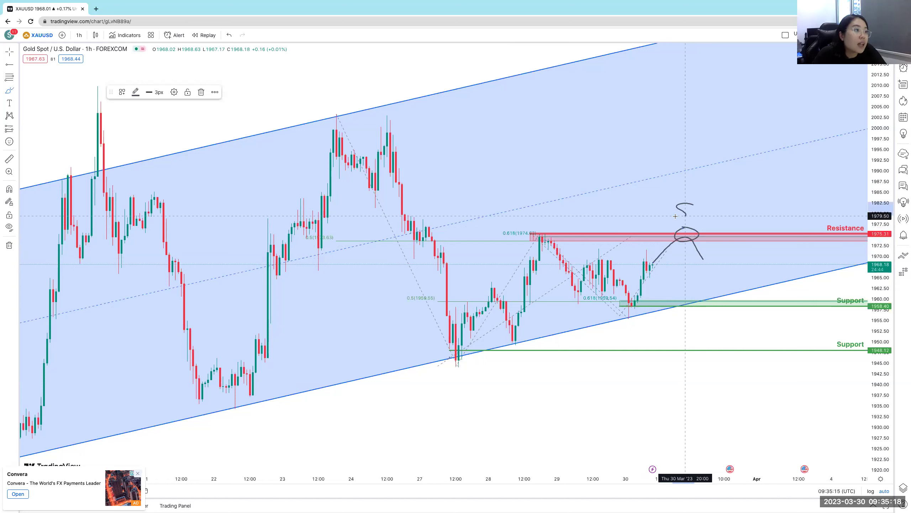
pyautogui.moveTo(693, 263); pyautogui.dragTo(710, 256)
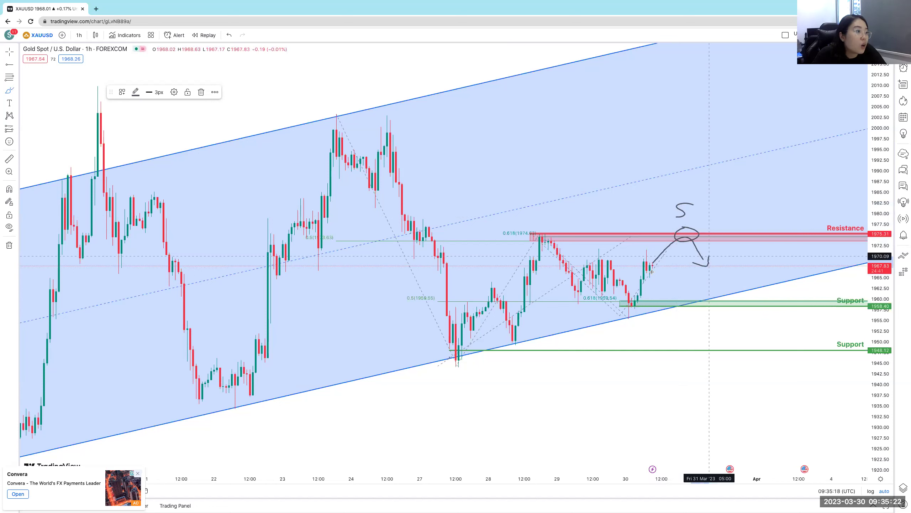
# Brush a dip from the latest candle to the support zone and back up with an arrowhead, circle the turning point and write B below it.
pyautogui.moveTo(652, 272)
pyautogui.mouseDown()
pyautogui.moveTo(679, 301)
pyautogui.moveTo(703, 297)
pyautogui.moveTo(730, 274)
pyautogui.mouseUp()
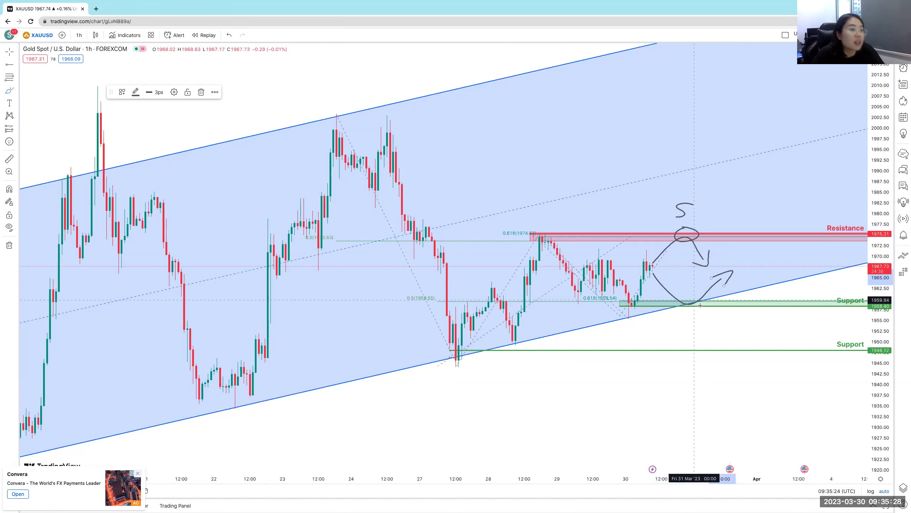
pyautogui.moveTo(691, 298); pyautogui.dragTo(677, 303)
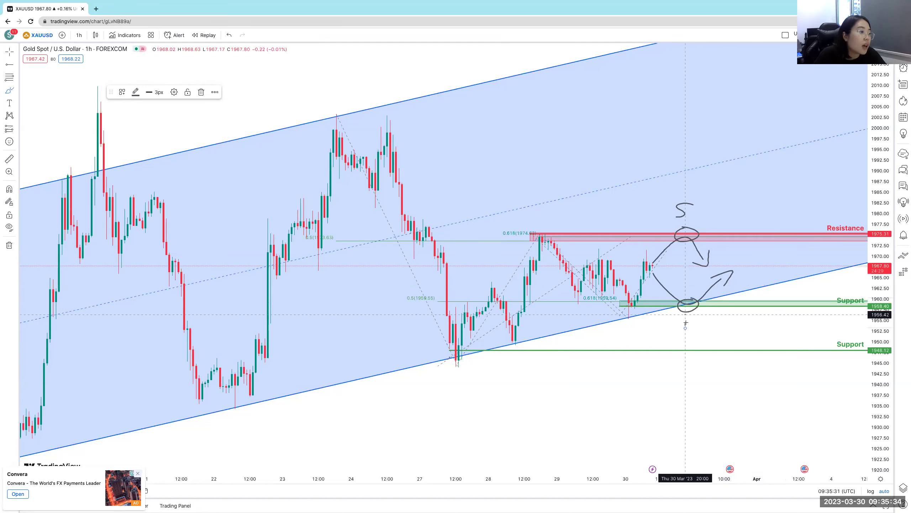
pyautogui.moveTo(685, 314)
pyautogui.mouseDown()
pyautogui.moveTo(698, 329)
pyautogui.moveTo(685, 327)
pyautogui.mouseUp()
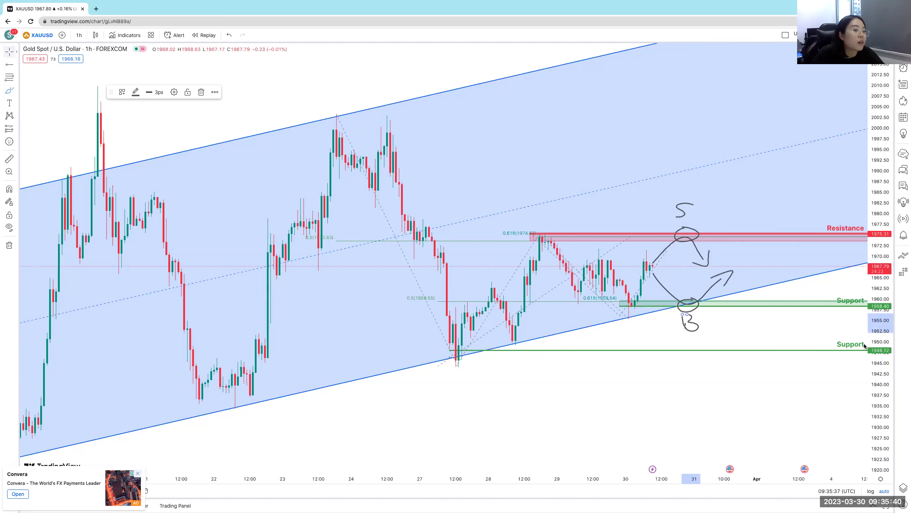
# Delete the lower Support line and the brushed dip, arrowhead, circle and B around the upper support zone.
pyautogui.press('Delete')
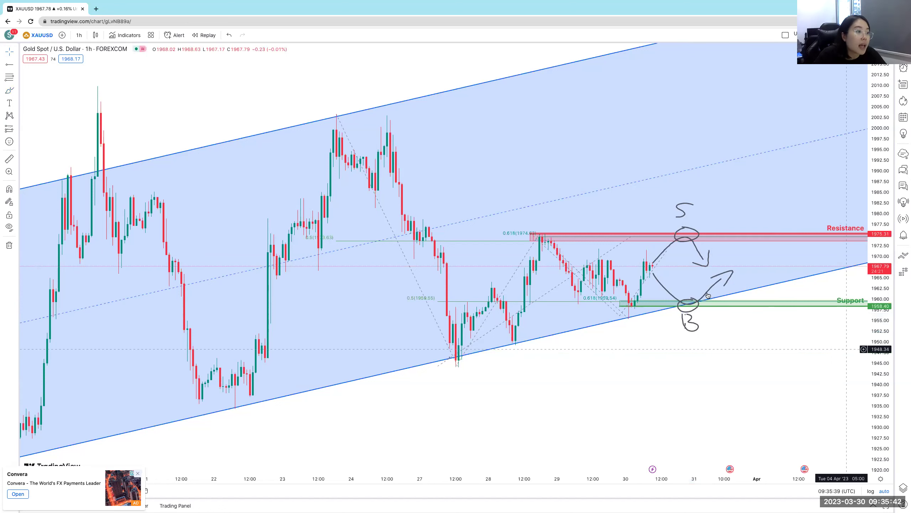
pyautogui.click(718, 276)
pyautogui.press('Delete')
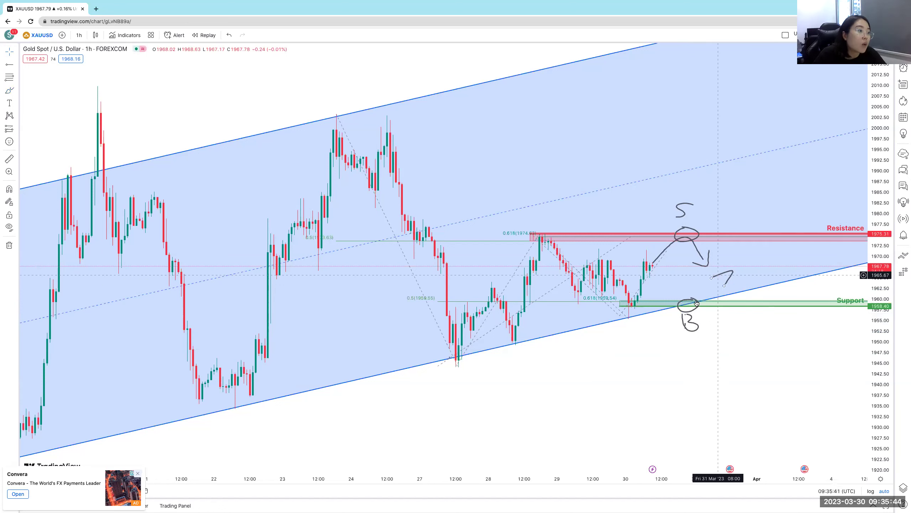
pyautogui.click(718, 275)
pyautogui.press('Delete')
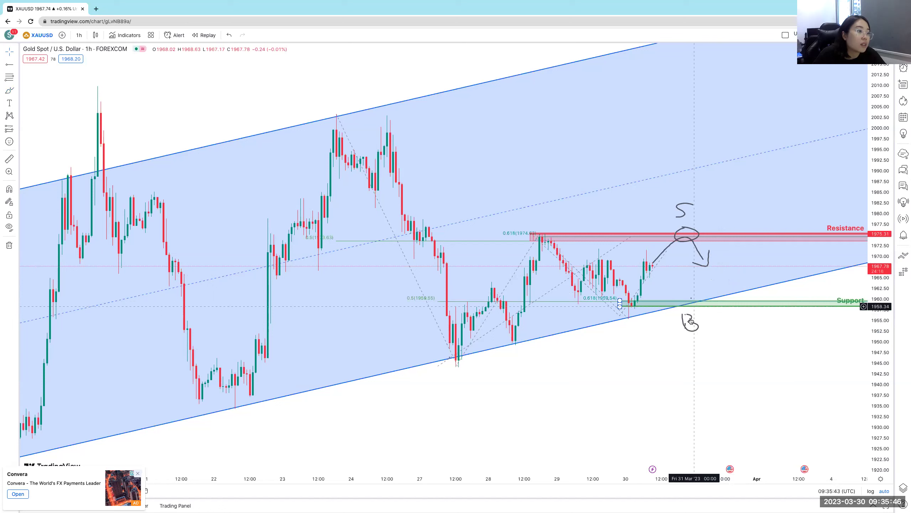
pyautogui.click(685, 329)
pyautogui.press('Delete')
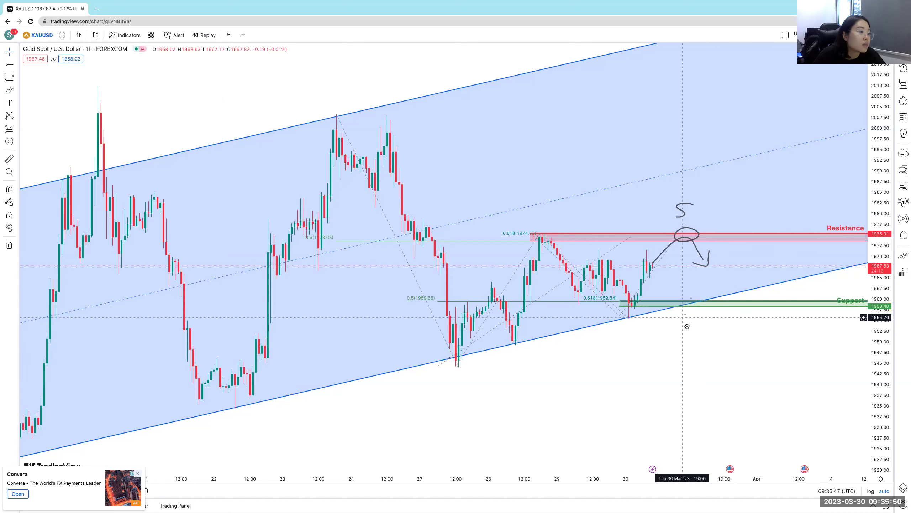
pyautogui.click(691, 300)
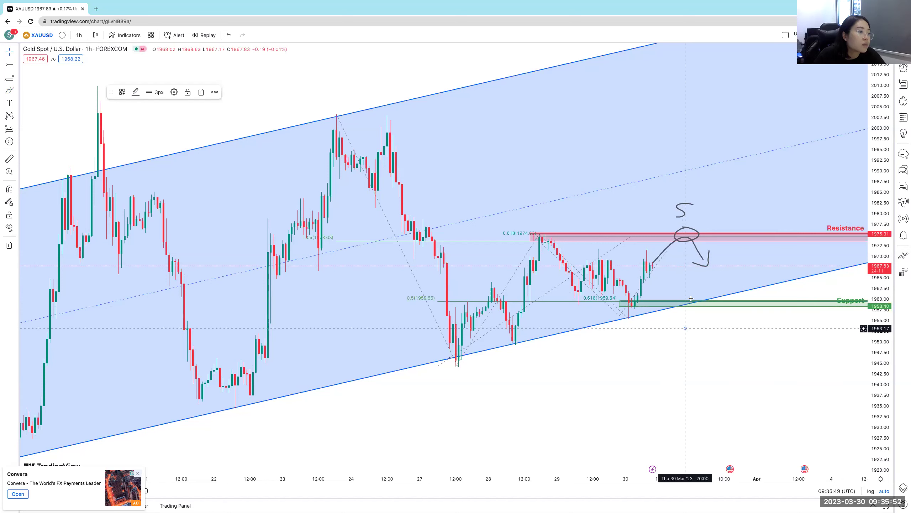
pyautogui.press('Delete')
# Delete the brushed circle, rise-and-fall path, arrowhead and S around the resistance zone.
pyautogui.click(695, 241)
pyautogui.press('Delete')
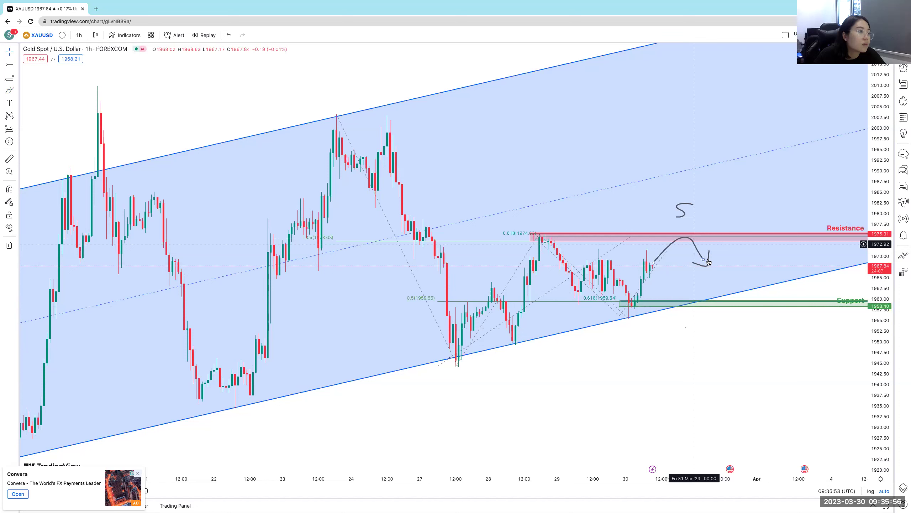
pyautogui.press('Delete')
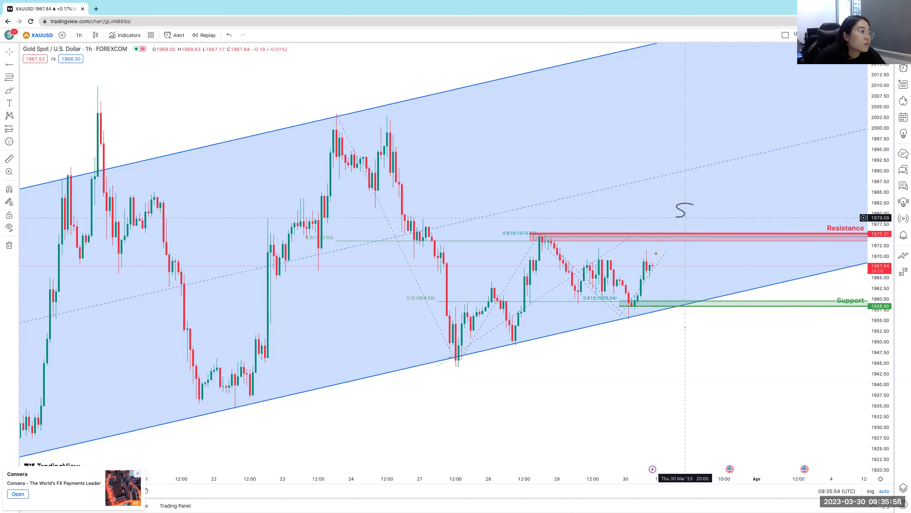
pyautogui.press('Delete')
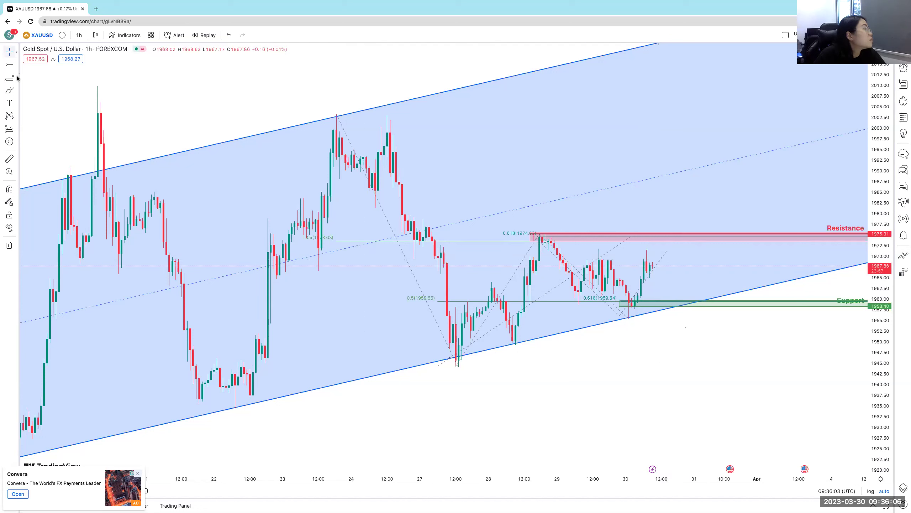
# Draw a Fib Retracement from the 28 March high at about 1975.59 to the 30 March low at about 1955.17.
pyautogui.hotkey('alt', 'f')
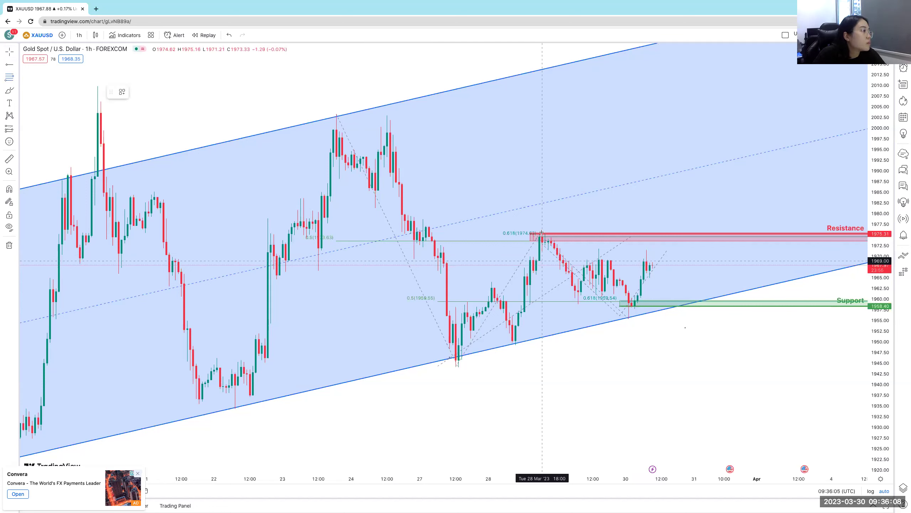
pyautogui.click(540, 232)
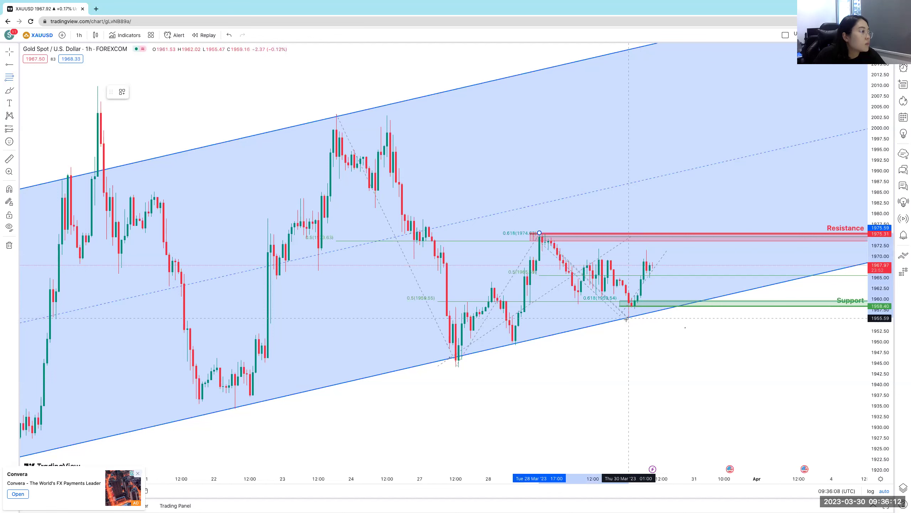
pyautogui.click(627, 319)
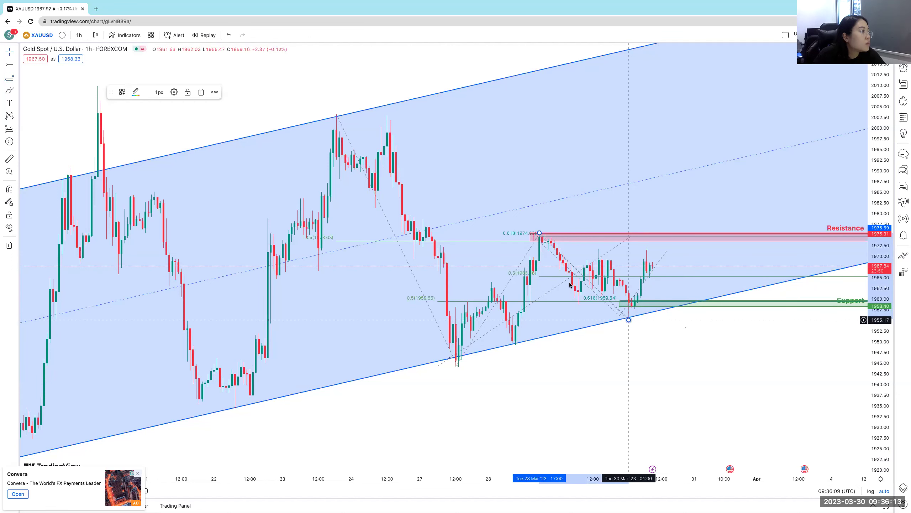
# Show only the 0.786 level on the new Fib Retracement, switching off 0.5 and leaving 0.618 off.
pyautogui.doubleClick(482, 211)
pyautogui.press('space')
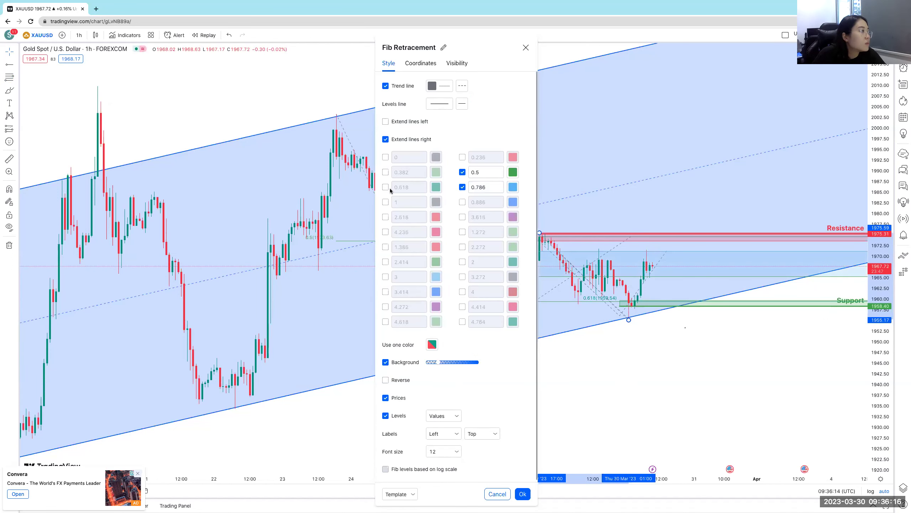
pyautogui.click(385, 187)
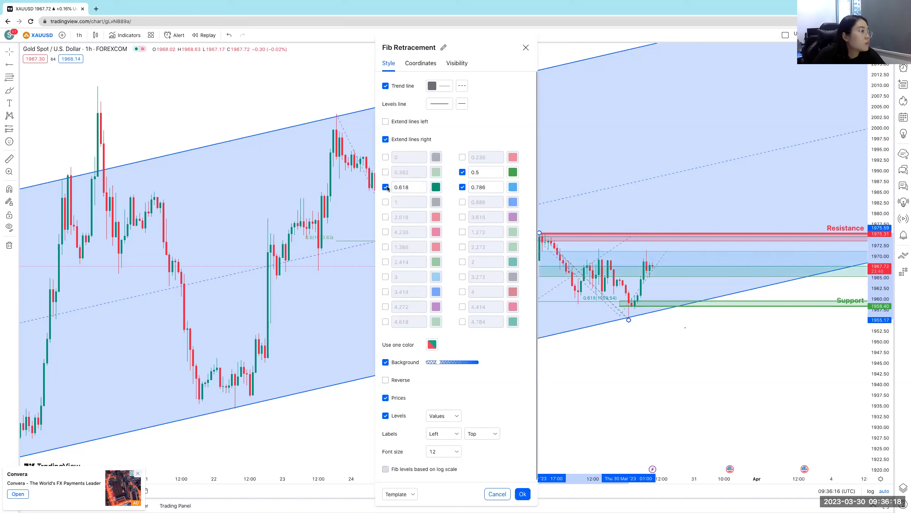
pyautogui.click(386, 187)
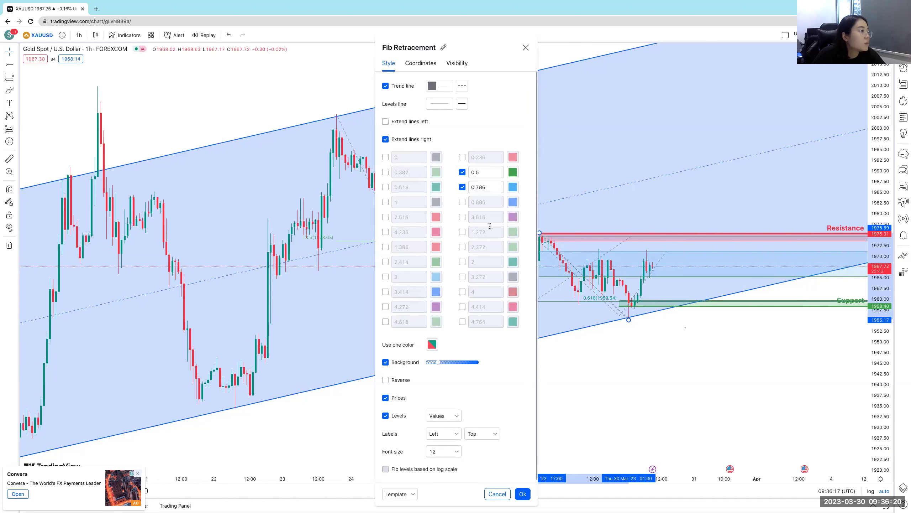
pyautogui.press('space')
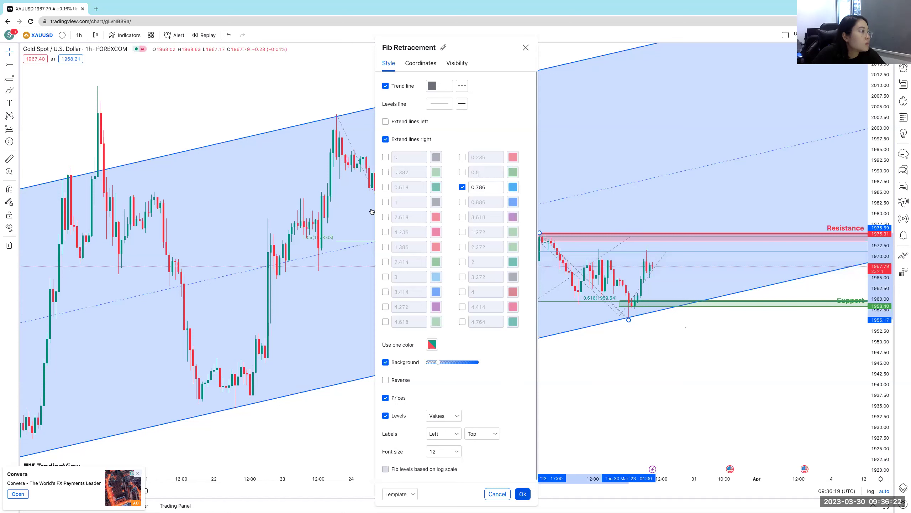
pyautogui.press('Return')
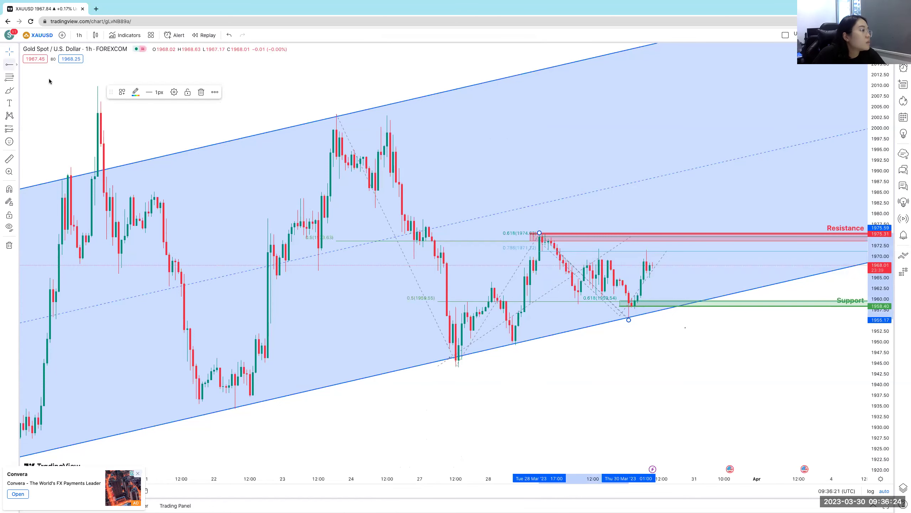
# Place a horizontal ray at about 1969.42 from the 29 March high and delete the Fib Retracement showing the 0.786 level.
pyautogui.click(599, 259)
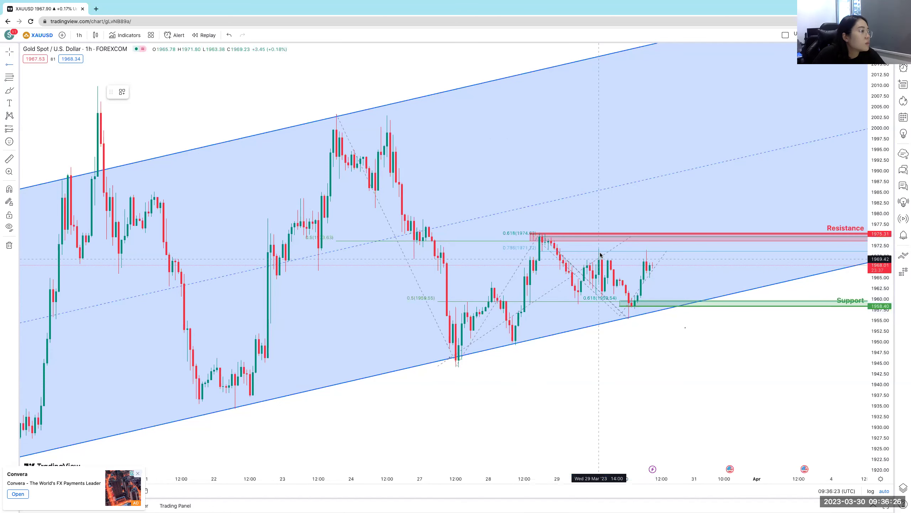
pyautogui.doubleClick(599, 253)
pyautogui.press('Escape')
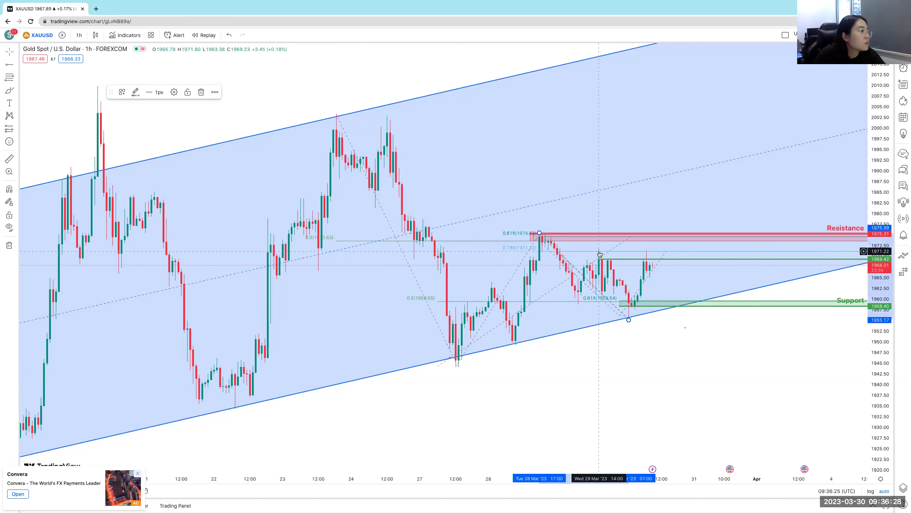
pyautogui.doubleClick(599, 253)
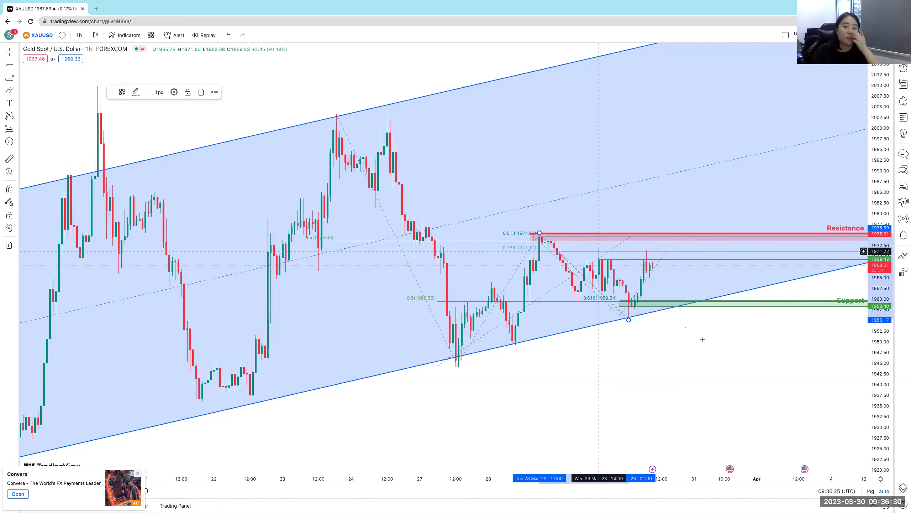
pyautogui.press('Delete')
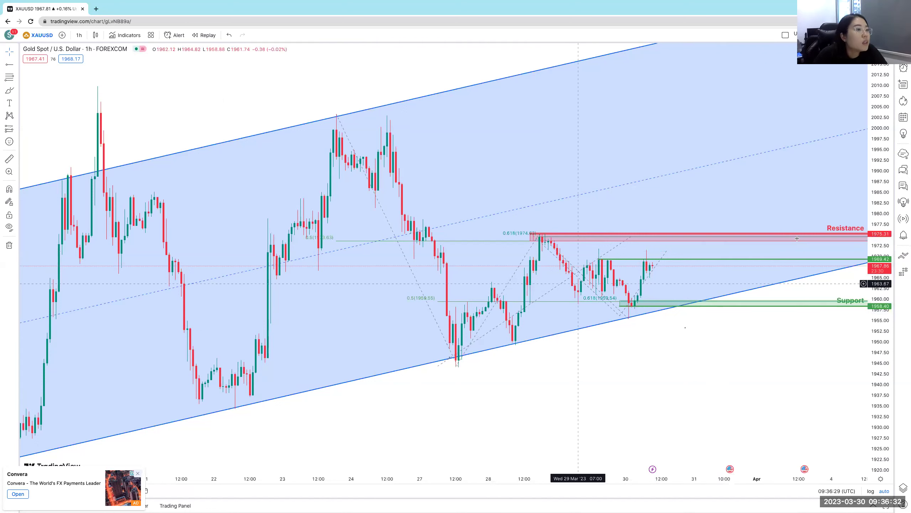
pyautogui.rightClick(836, 233)
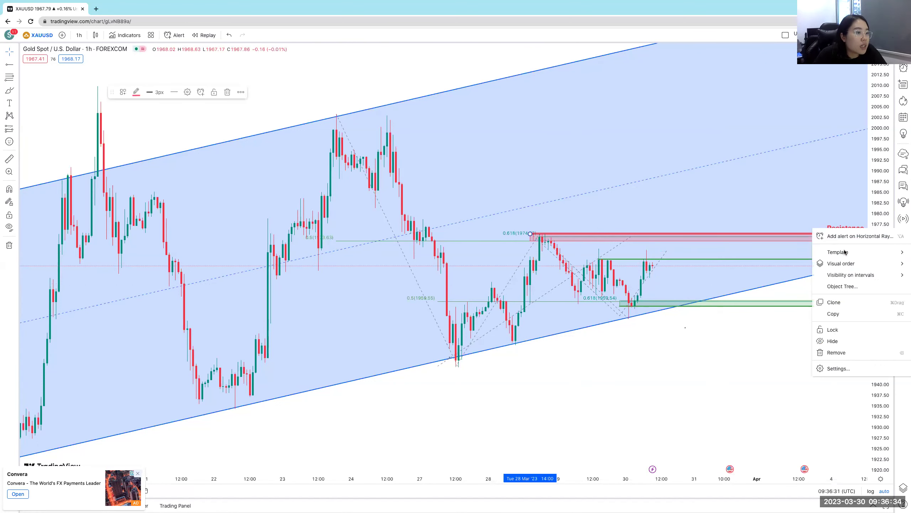
pyautogui.moveTo(837, 252)
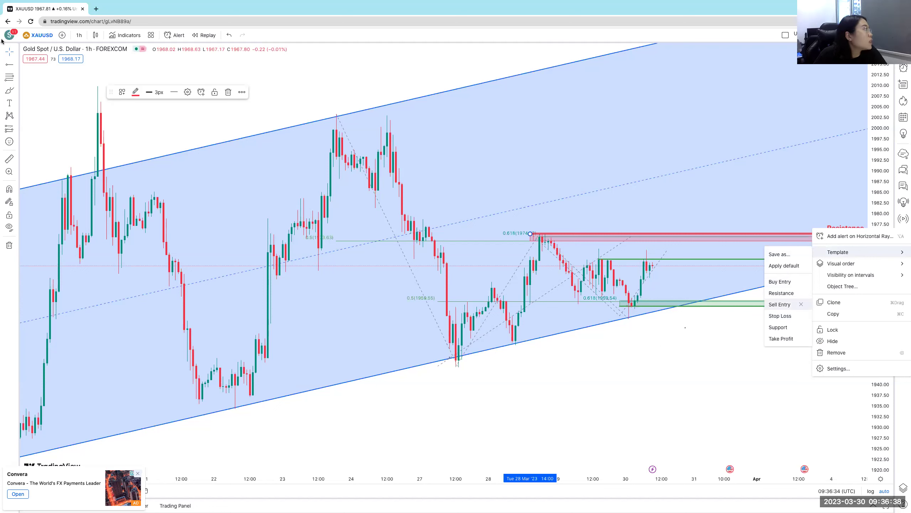
pyautogui.click(410, 167)
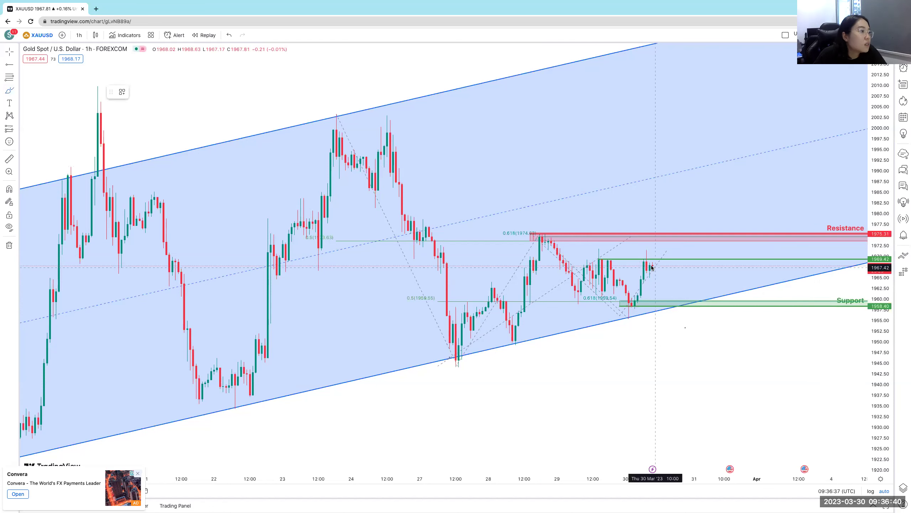
# Brush a rise-and-fall path into the resistance zone, circle the two recent highs at the unlabelled green ray, and undo these strokes.
pyautogui.moveTo(653, 254)
pyautogui.mouseDown()
pyautogui.moveTo(686, 240)
pyautogui.moveTo(697, 256)
pyautogui.mouseUp()
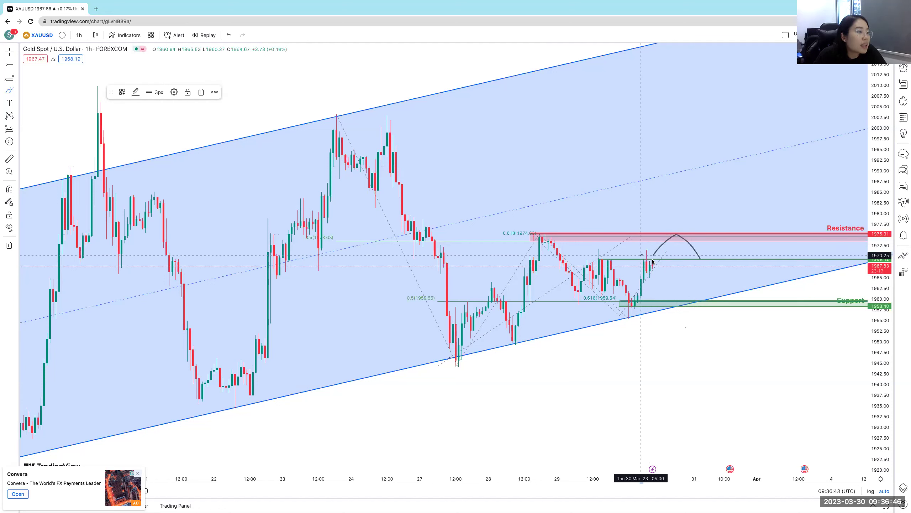
pyautogui.moveTo(641, 255)
pyautogui.mouseDown()
pyautogui.moveTo(595, 264)
pyautogui.moveTo(605, 250)
pyautogui.mouseUp()
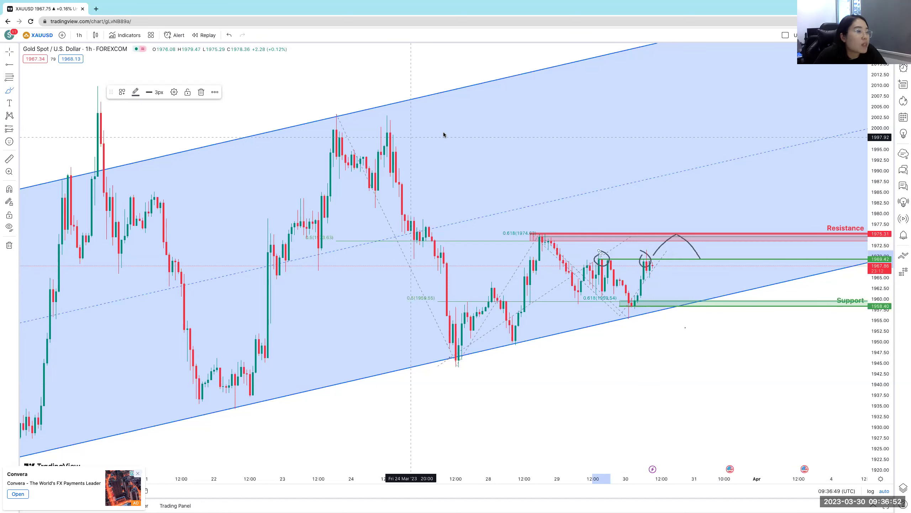
pyautogui.click(229, 35)
pyautogui.click(229, 35)
pyautogui.click(229, 35)
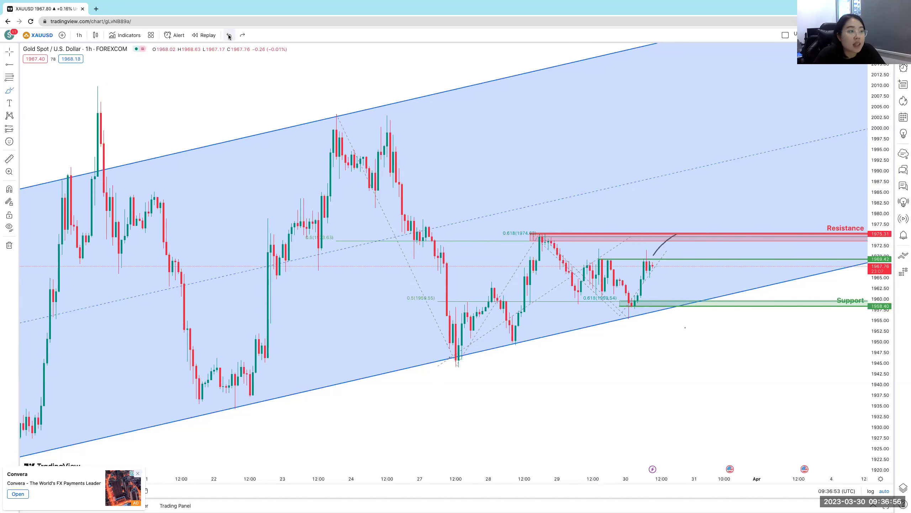
pyautogui.click(230, 35)
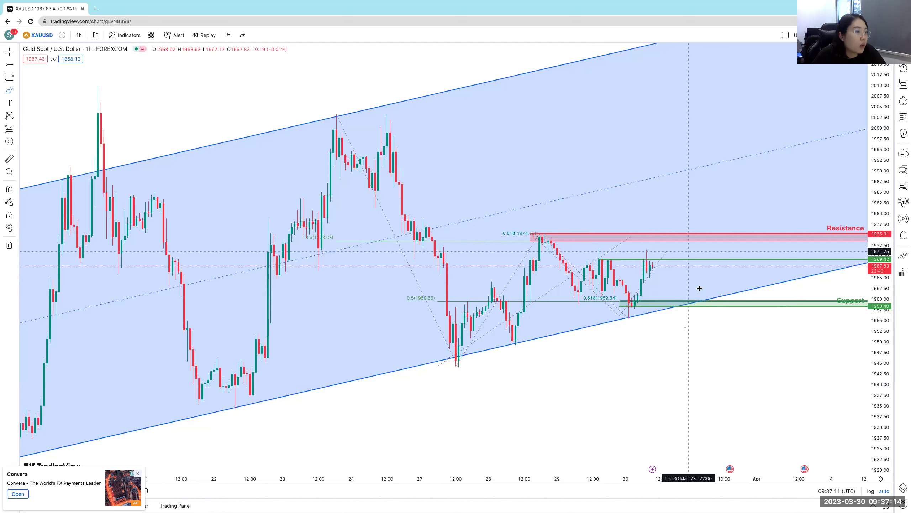
# Try a brushed falling arrow toward support, replacing it with a rise-and-fall arrow that turns down at the resistance zone.
pyautogui.moveTo(676, 246)
pyautogui.mouseDown()
pyautogui.moveTo(709, 298)
pyautogui.moveTo(709, 283)
pyautogui.mouseUp()
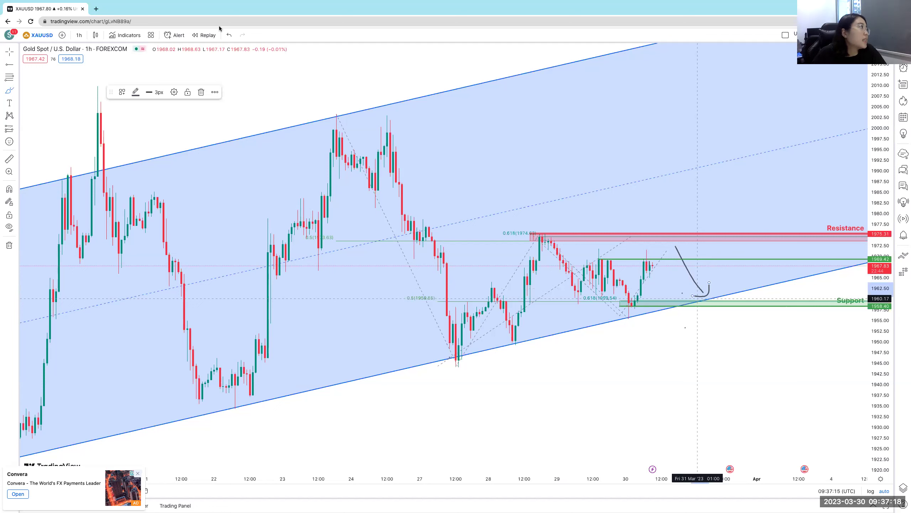
pyautogui.click(227, 34)
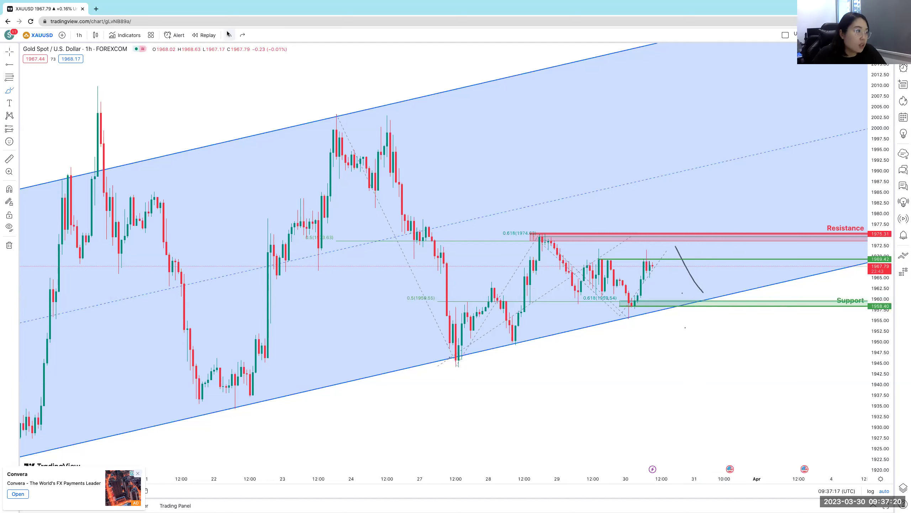
pyautogui.click(228, 34)
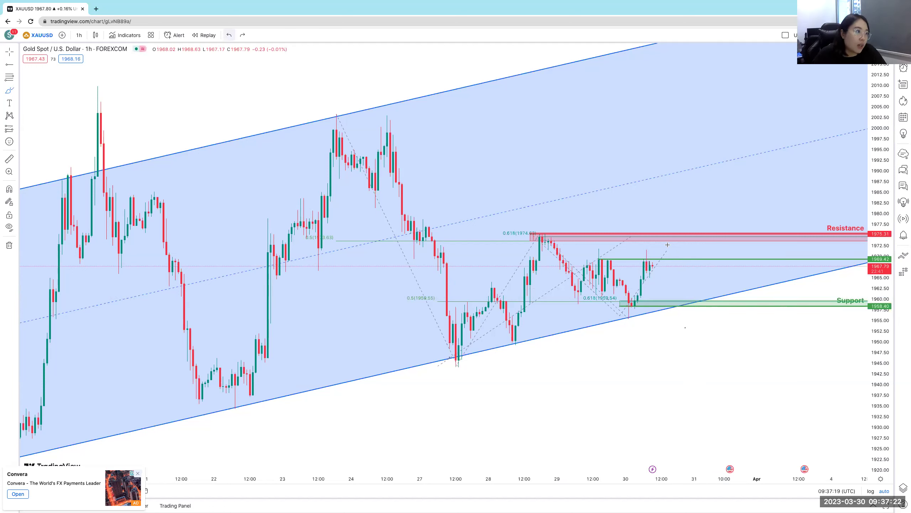
pyautogui.moveTo(672, 235)
pyautogui.mouseDown()
pyautogui.moveTo(650, 257)
pyautogui.moveTo(692, 259)
pyautogui.moveTo(688, 250)
pyautogui.mouseUp()
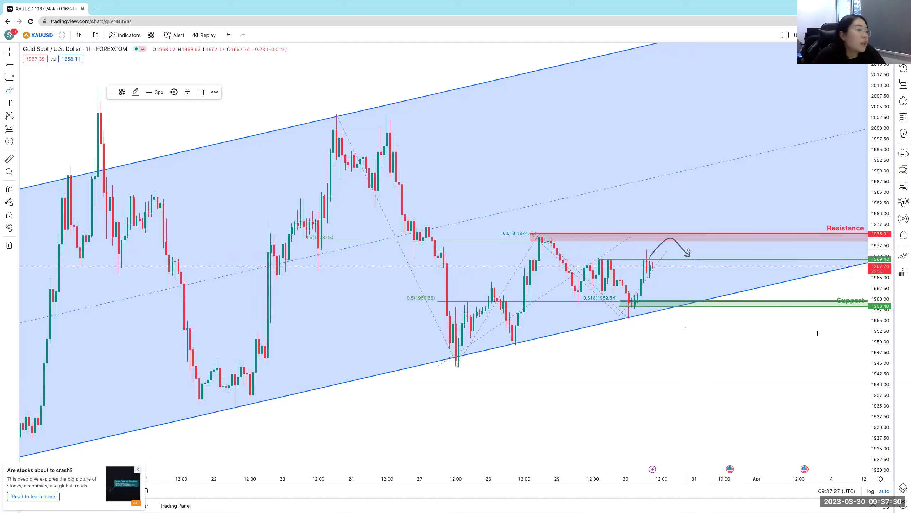
# Apply the Take Profit template to the unlabelled green horizontal ray between the resistance and support zones.
pyautogui.click(802, 261)
pyautogui.rightClick(801, 259)
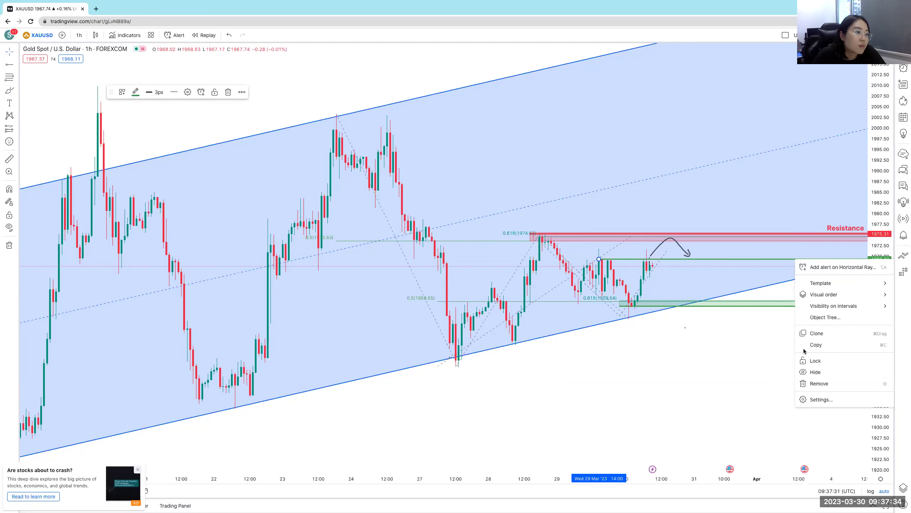
pyautogui.moveTo(813, 284)
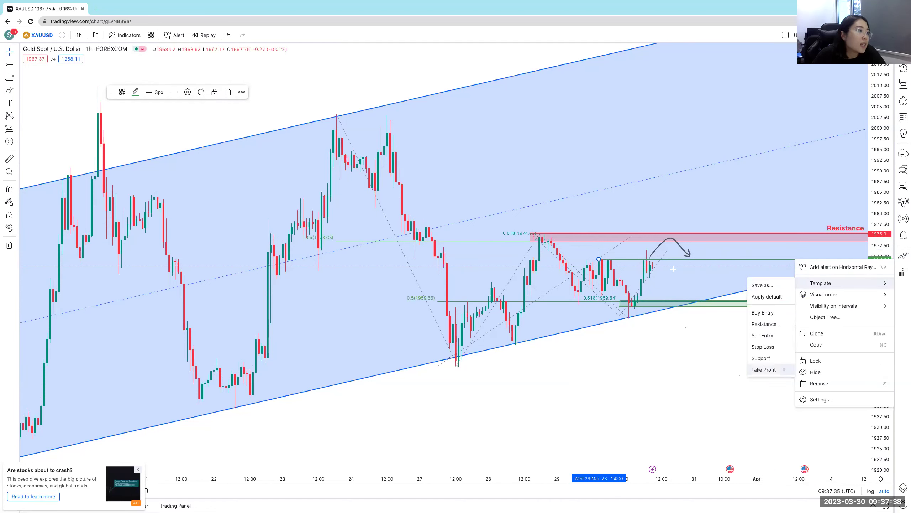
pyautogui.click(764, 370)
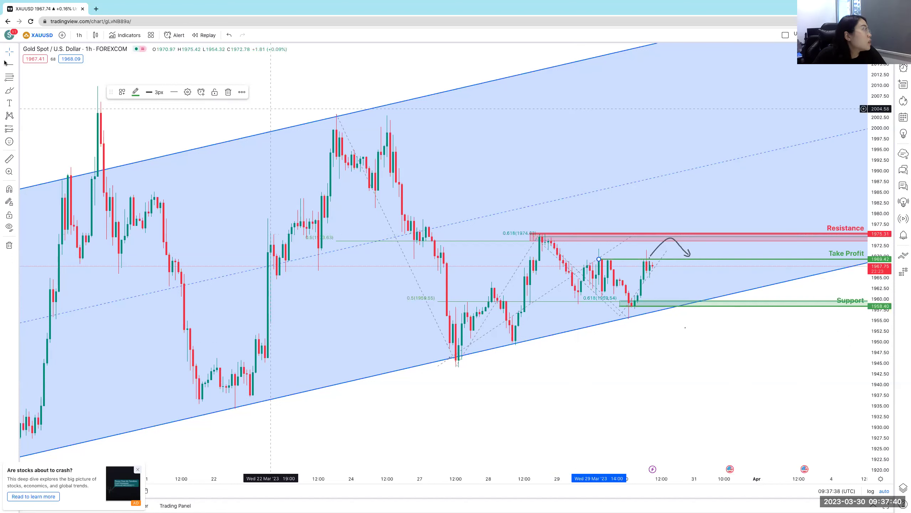
# Add a horizontal ray at about 1977.42 above the Resistance line from the 28 March high and apply the Stop Loss template.
pyautogui.click(652, 230)
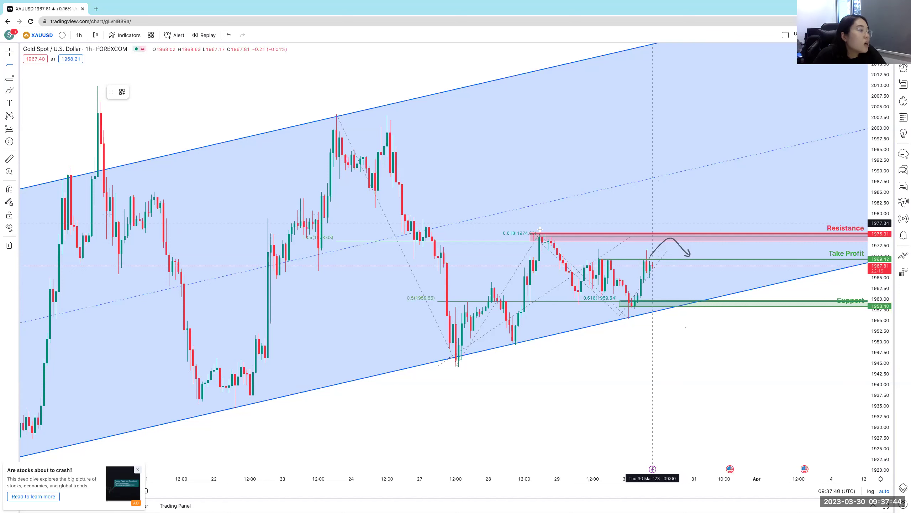
pyautogui.hotkey('alt', 'j')
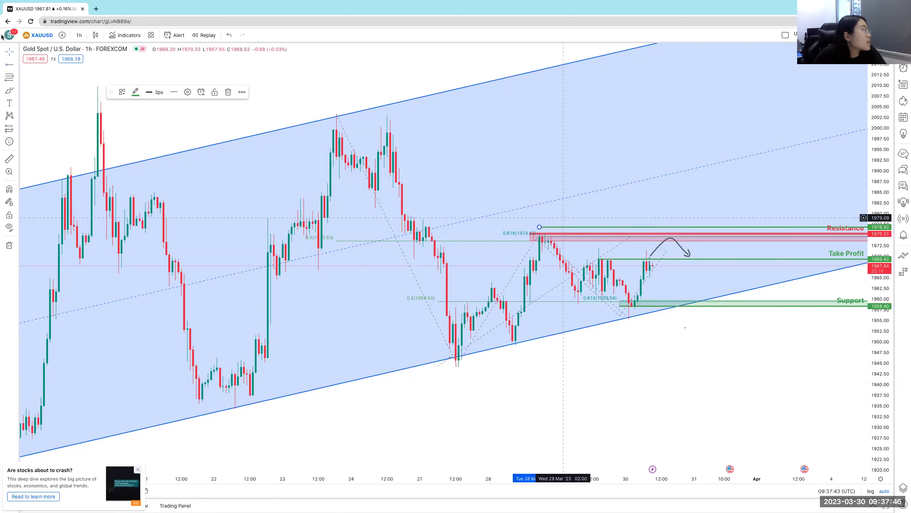
pyautogui.click(656, 257)
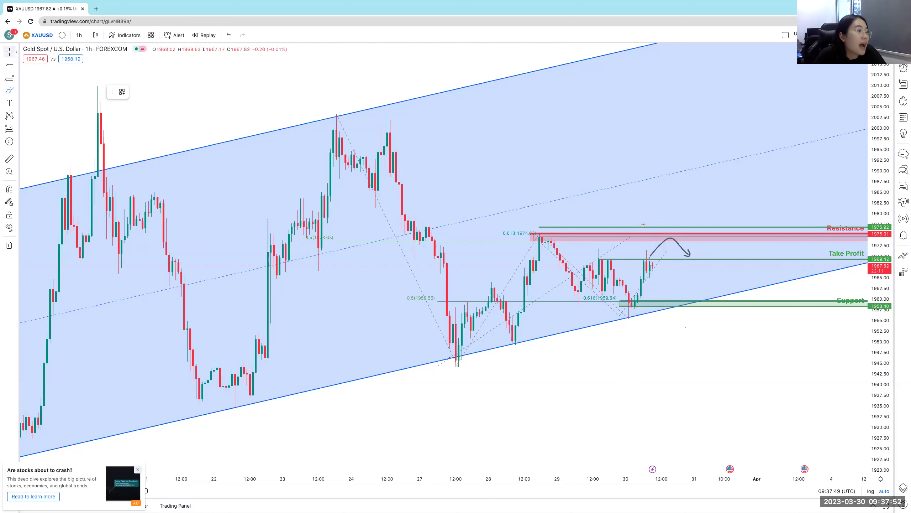
pyautogui.moveTo(646, 229); pyautogui.dragTo(645, 226)
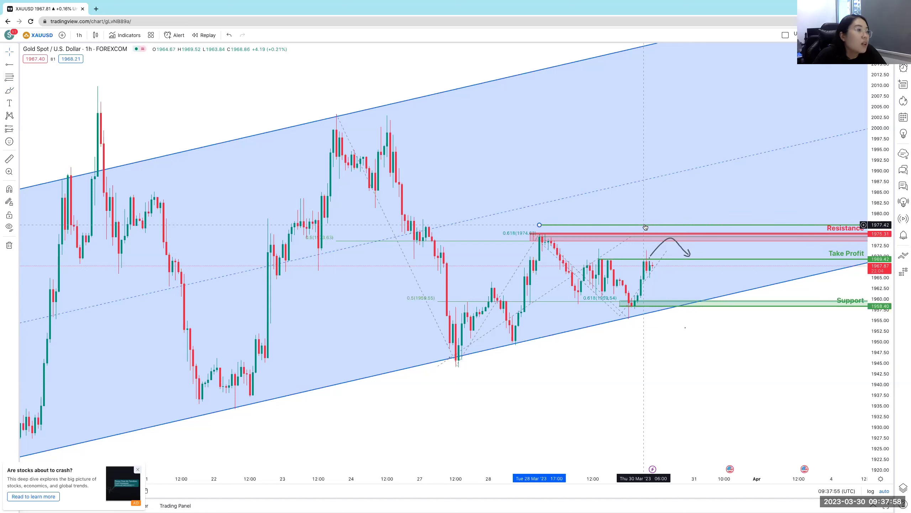
pyautogui.rightClick(645, 227)
pyautogui.moveTo(677, 252)
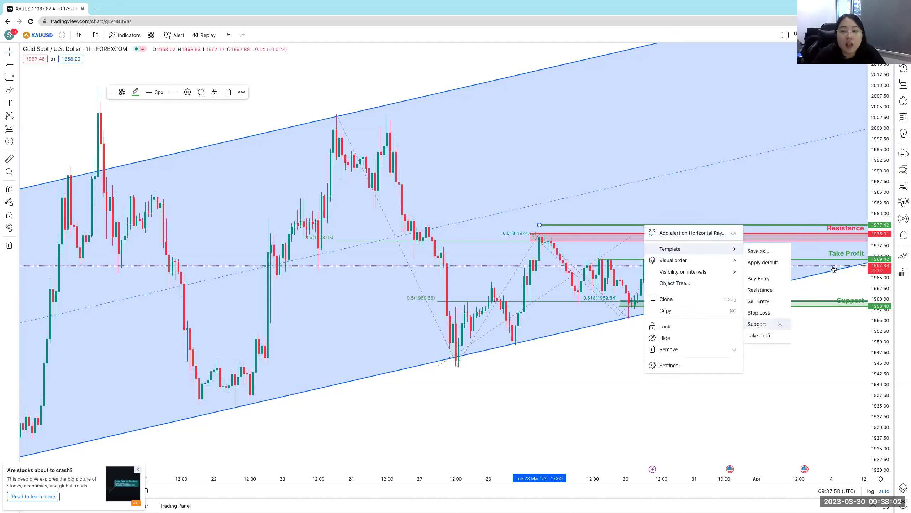
pyautogui.click(759, 312)
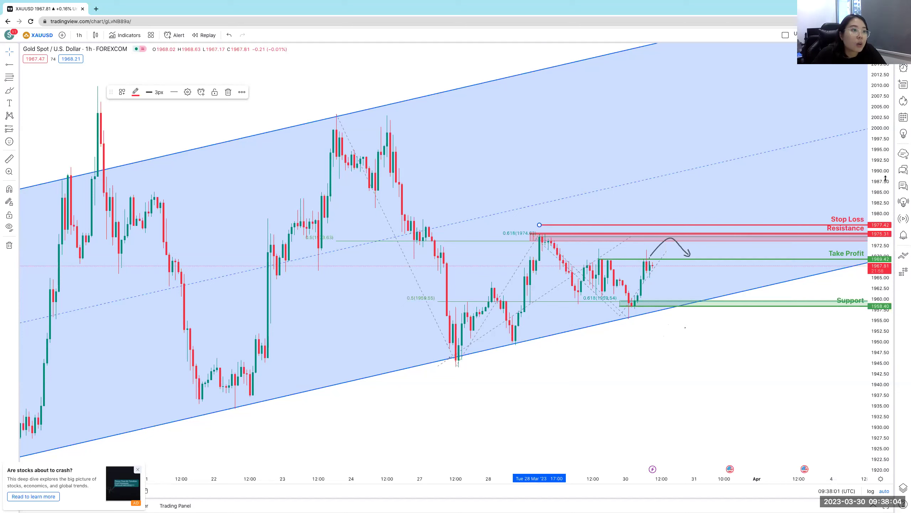
# Delete the brushed rise-and-fall arrow near the resistance zone and the stray dot below the channel.
pyautogui.moveTo(880, 191); pyautogui.dragTo(880, 163)
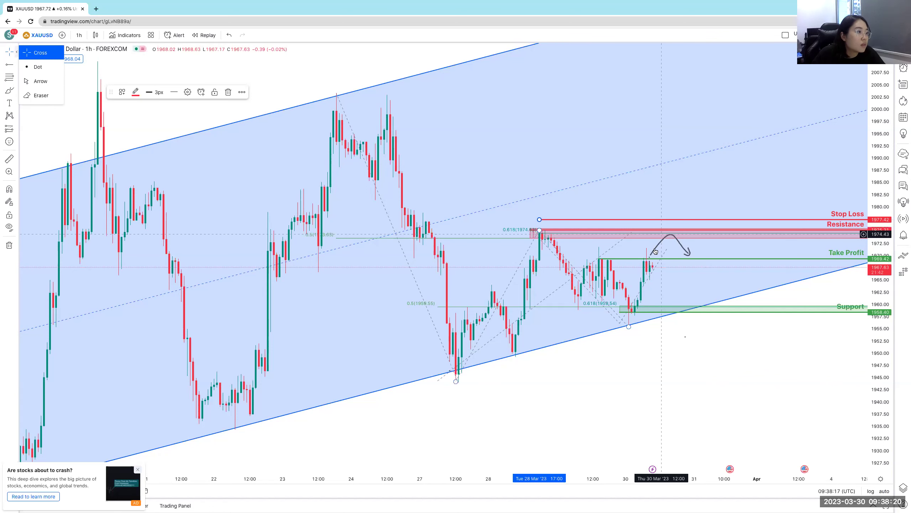
pyautogui.click(691, 254)
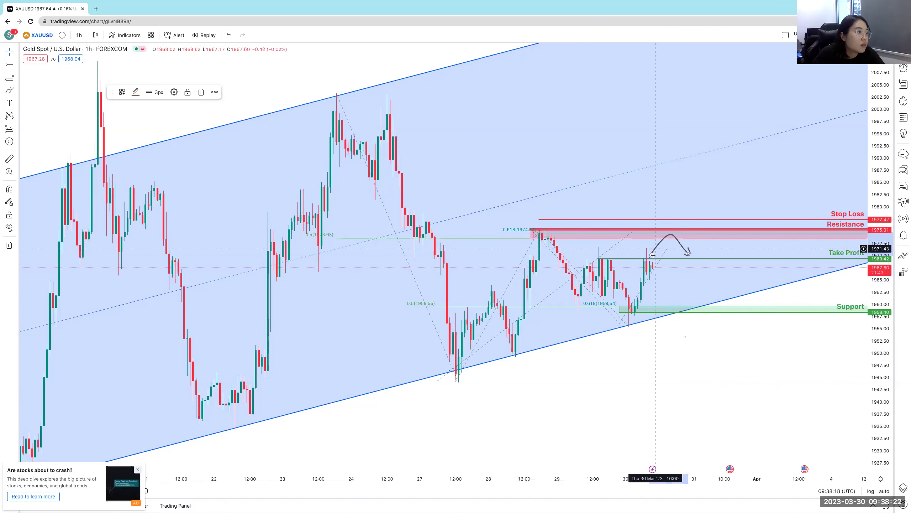
pyautogui.press('Delete')
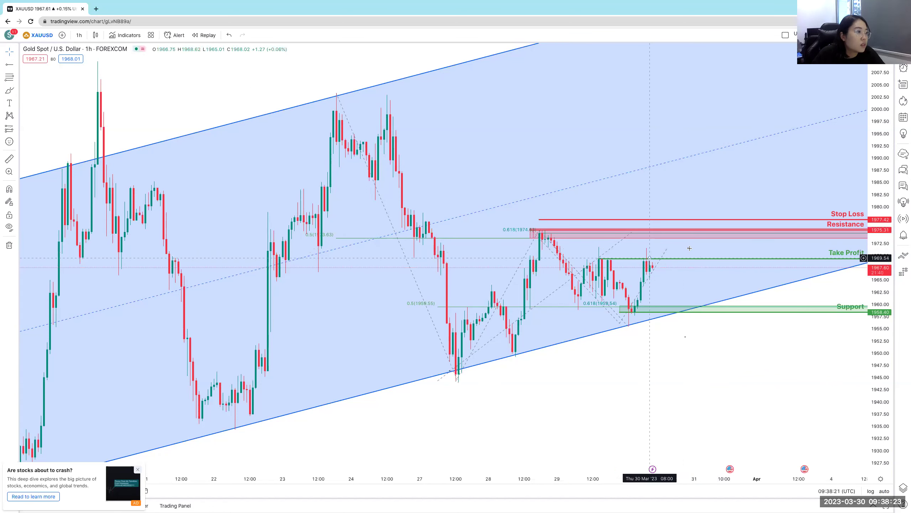
pyautogui.click(685, 337)
pyautogui.press('Delete')
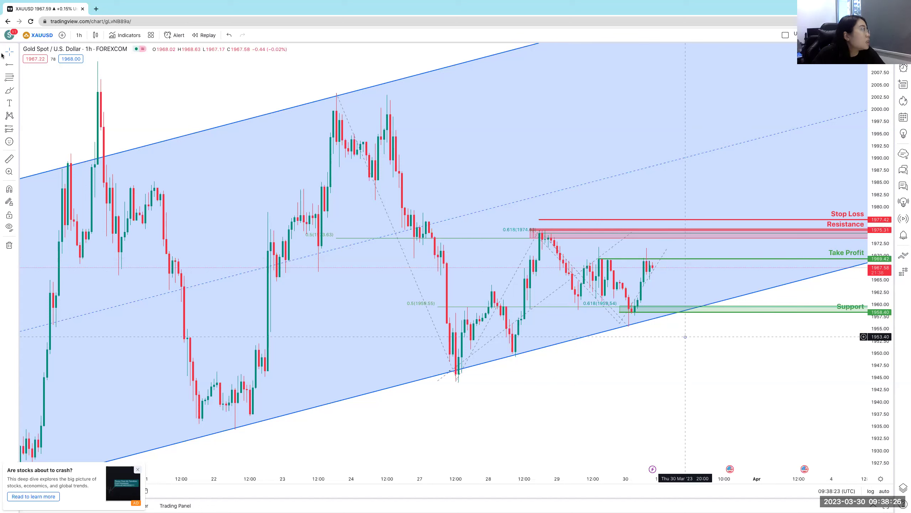
# Brush a falling path from the latest candle at about 1968.29 down to the support zone at about 1959.24.
pyautogui.click(10, 90)
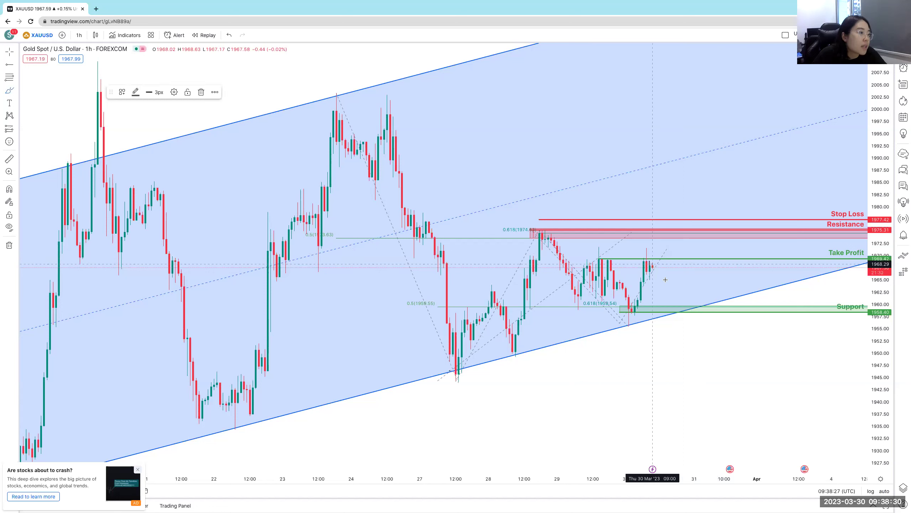
pyautogui.moveTo(652, 264); pyautogui.dragTo(679, 305)
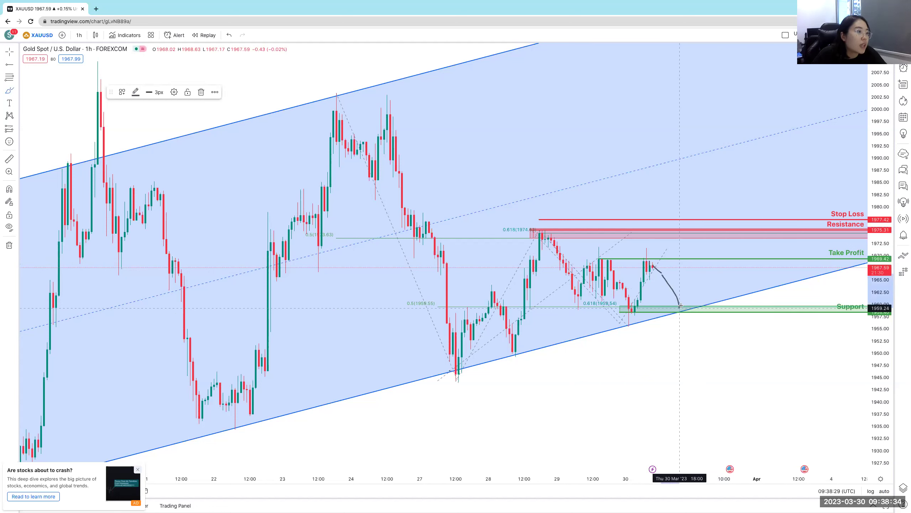
# Brush a rebound arrow from support to Take Profit with circles around the zones, and undo these strokes, keeping the falling path.
pyautogui.moveTo(680, 305); pyautogui.dragTo(712, 264)
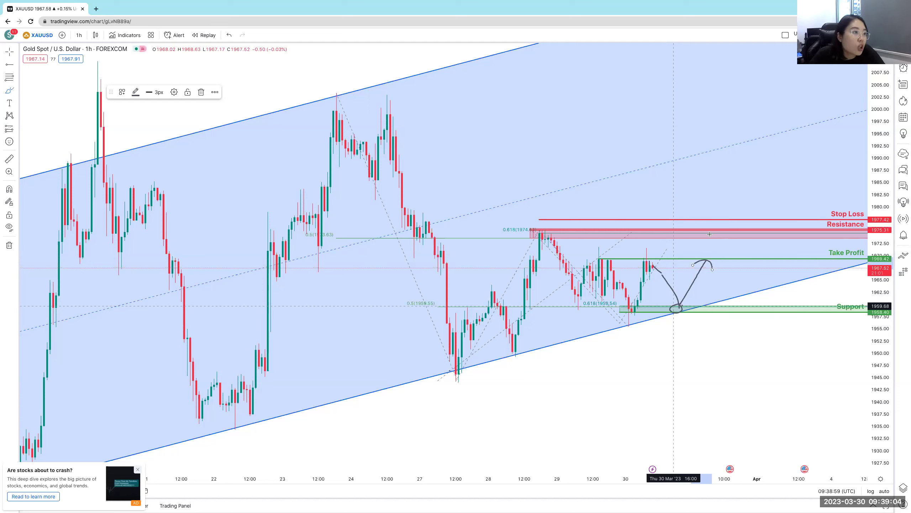
pyautogui.moveTo(730, 258)
pyautogui.mouseDown()
pyautogui.moveTo(722, 231)
pyautogui.moveTo(719, 257)
pyautogui.mouseUp()
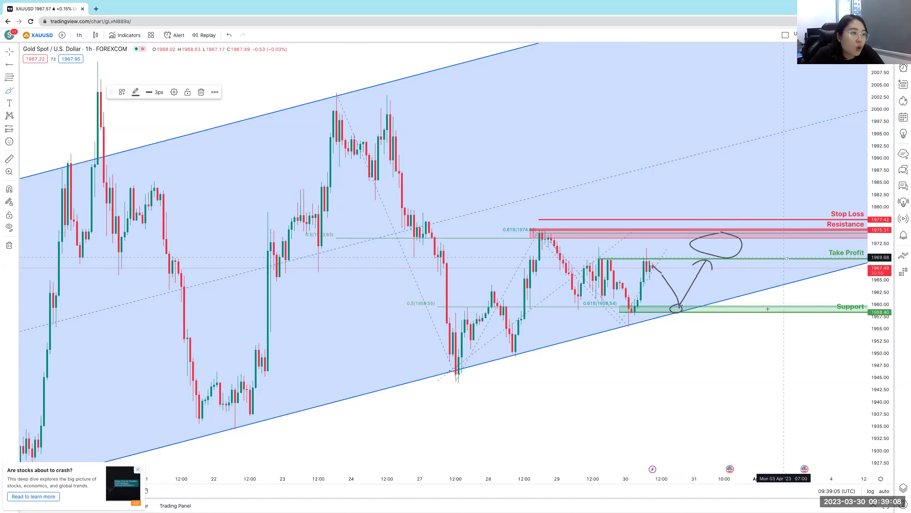
pyautogui.moveTo(780, 258)
pyautogui.mouseDown()
pyautogui.moveTo(758, 284)
pyautogui.moveTo(780, 310)
pyautogui.moveTo(814, 269)
pyautogui.moveTo(787, 260)
pyautogui.mouseUp()
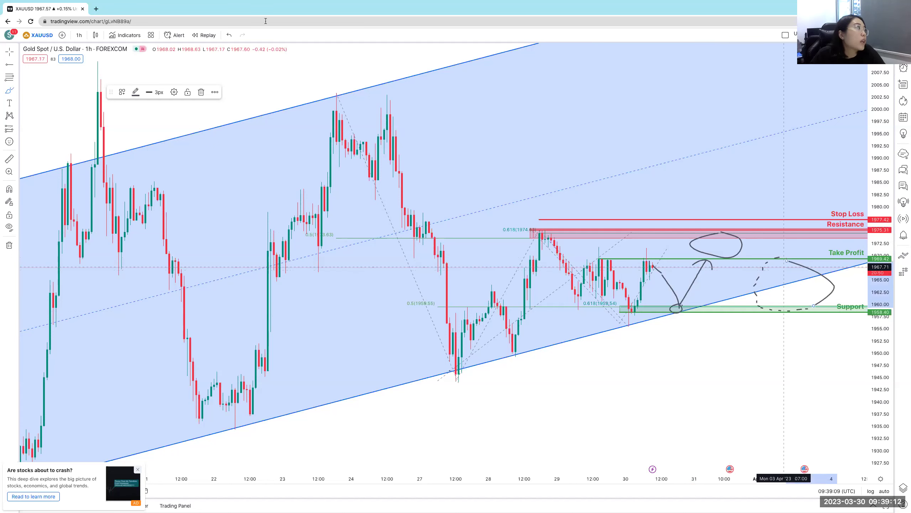
pyautogui.click(229, 35)
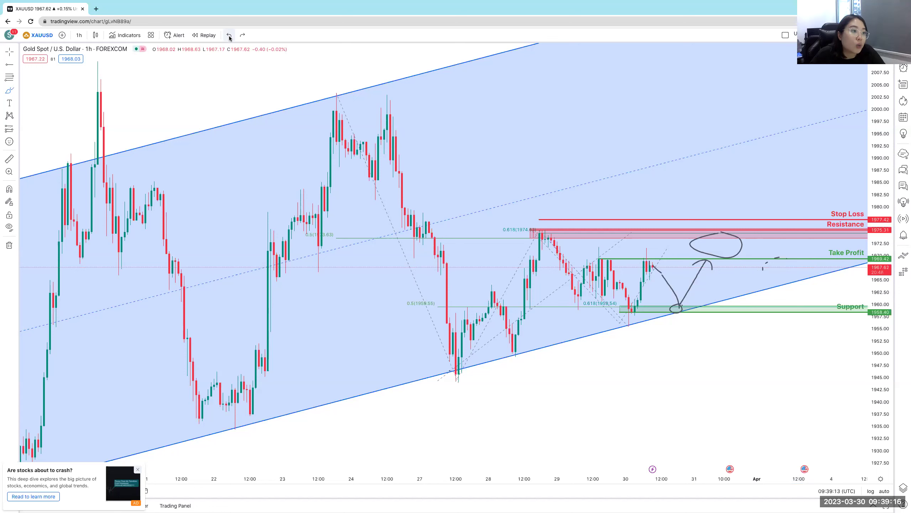
pyautogui.click(229, 35)
pyautogui.click(229, 35)
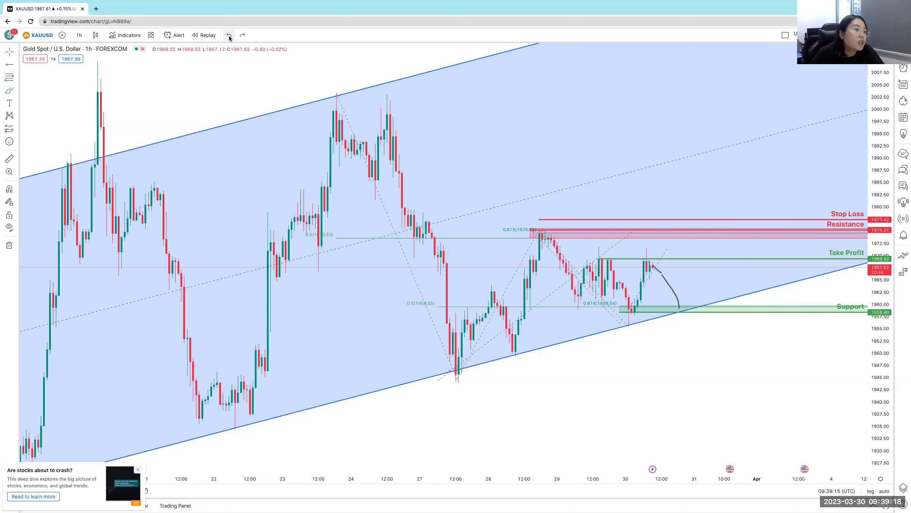
# Undo the brushed falling path, and add a horizontal ray at about 1954.64 below the Support line from the 30 March low using the Stop Loss template.
pyautogui.click(230, 36)
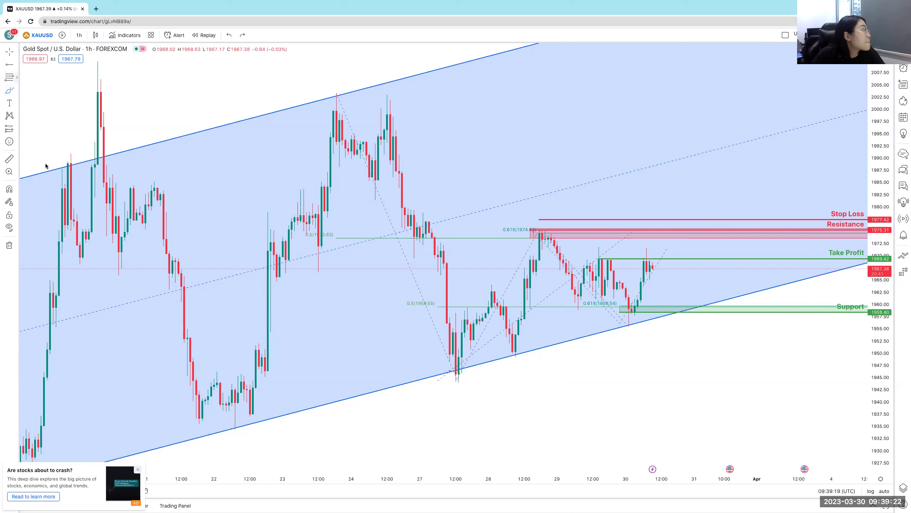
pyautogui.click(16, 76)
pyautogui.click(637, 329)
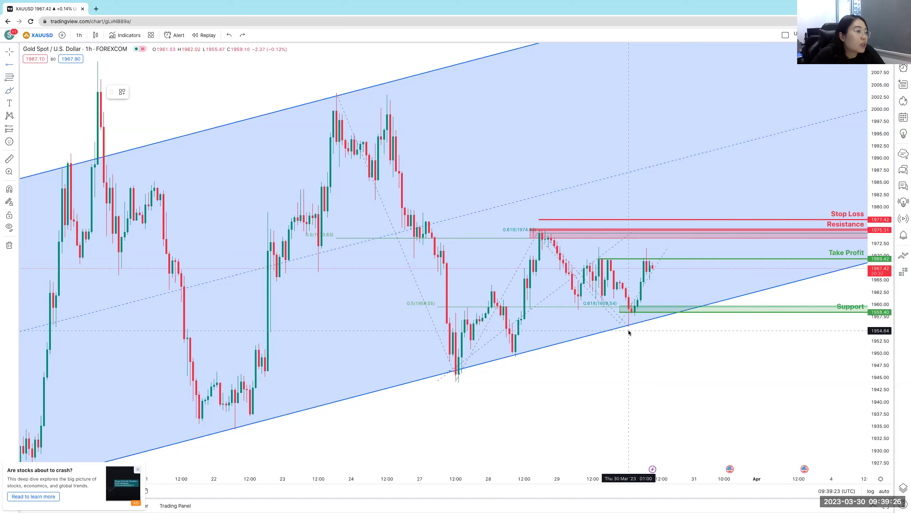
pyautogui.click(629, 330)
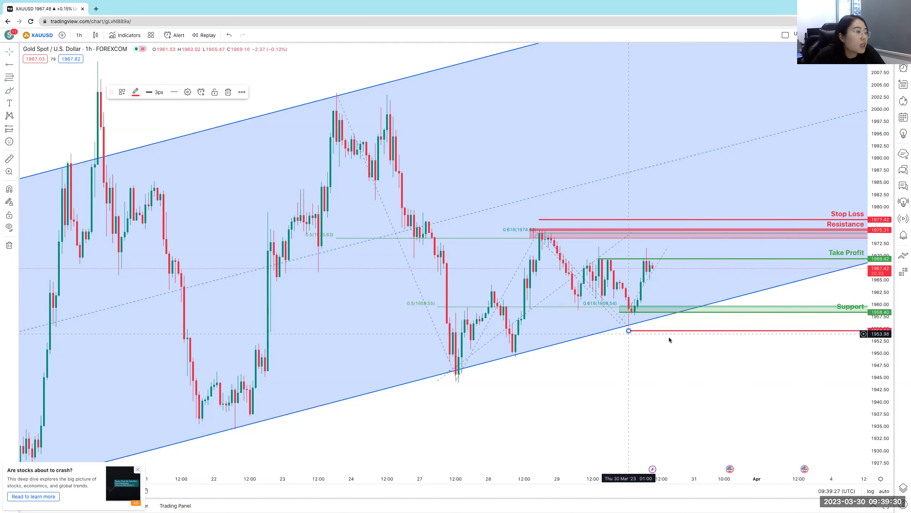
pyautogui.rightClick(630, 333)
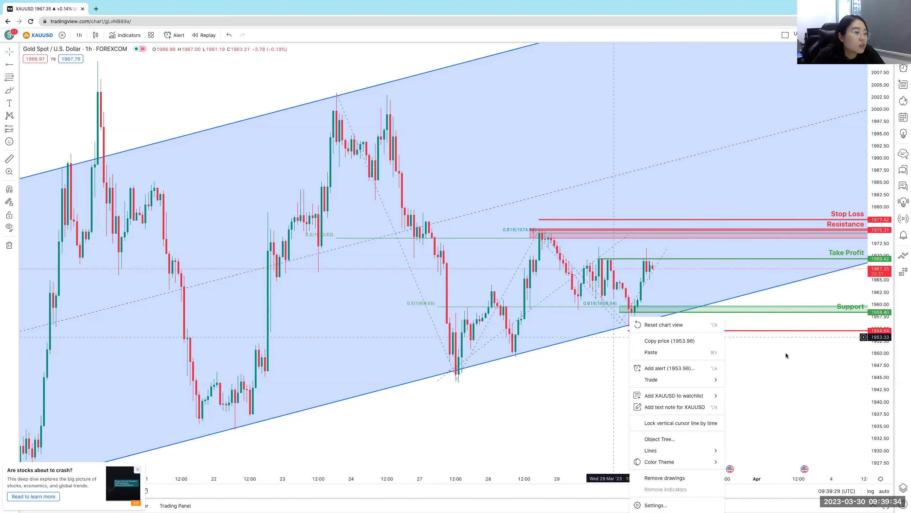
pyautogui.click(787, 356)
pyautogui.rightClick(763, 331)
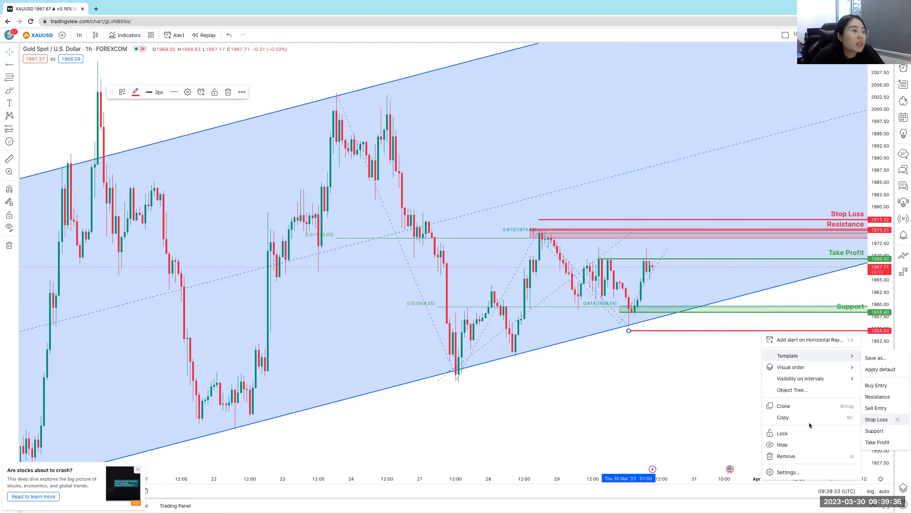
pyautogui.click(877, 420)
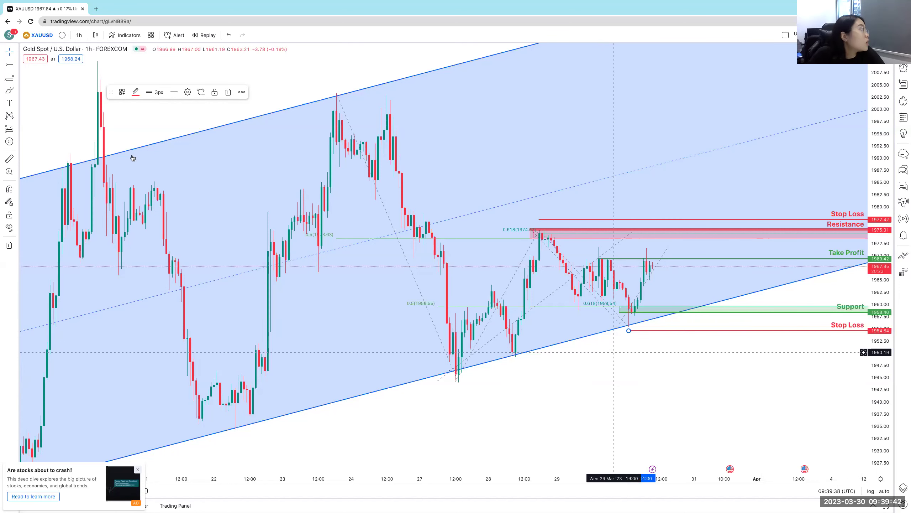
# Draw an arrow from the latest candle up to the resistance zone at about 1974.43 and another back down to Take Profit at about 1969.54.
pyautogui.click(16, 77)
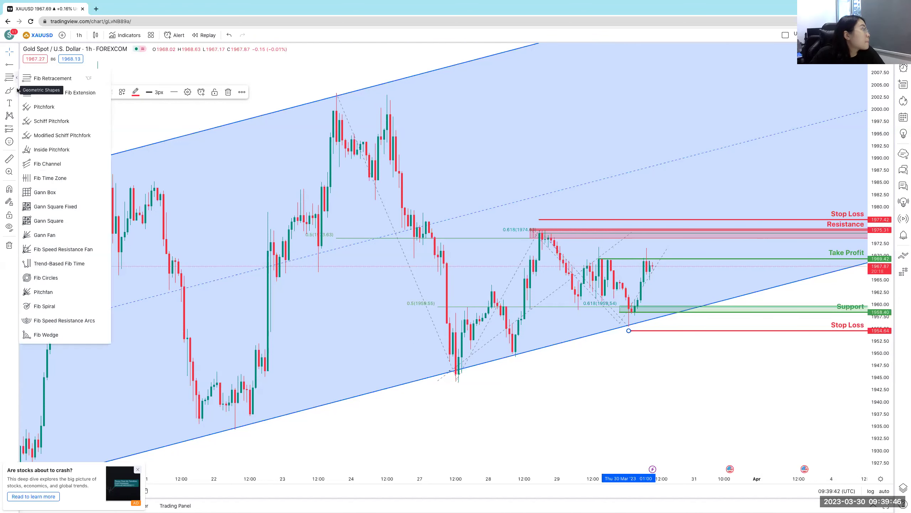
pyautogui.click(16, 90)
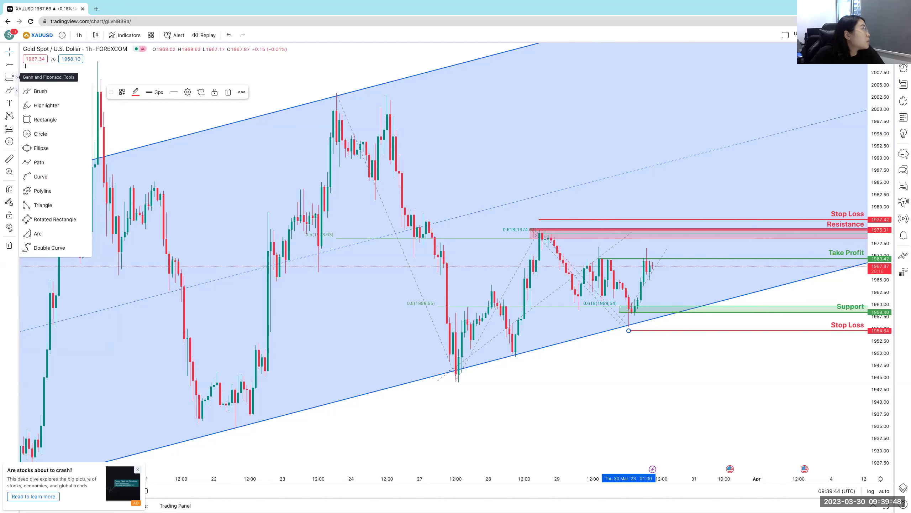
pyautogui.click(17, 65)
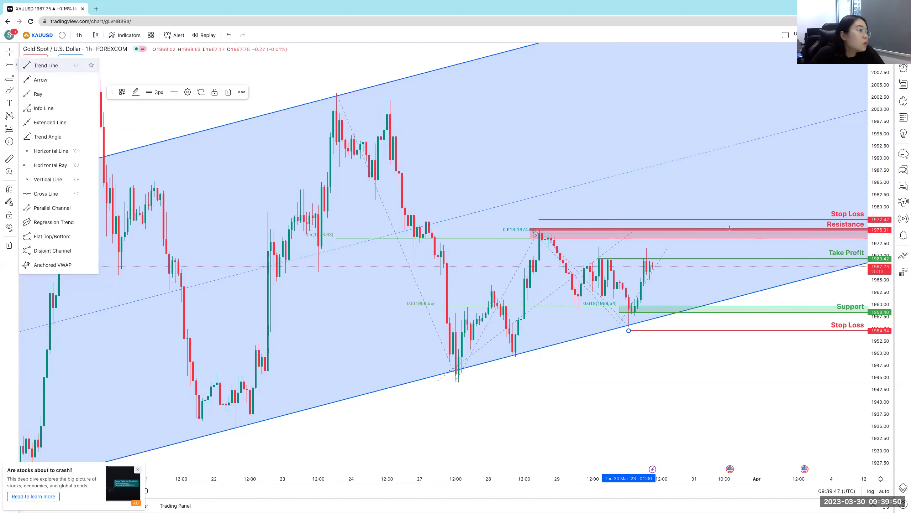
pyautogui.hotkey('alt', 't')
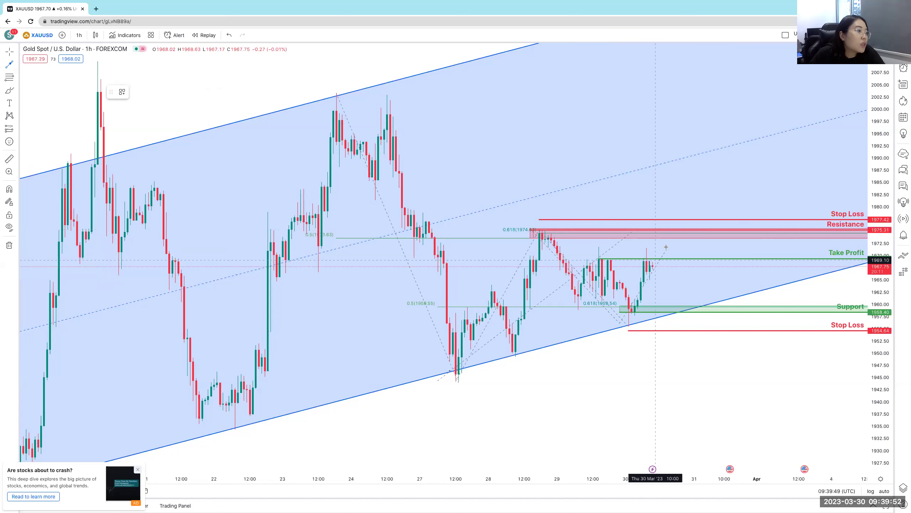
pyautogui.click(672, 239)
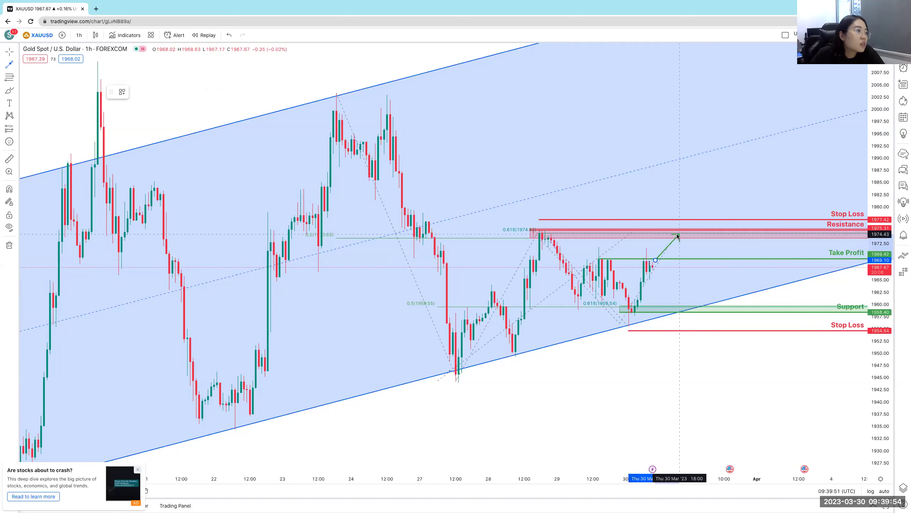
pyautogui.click(679, 234)
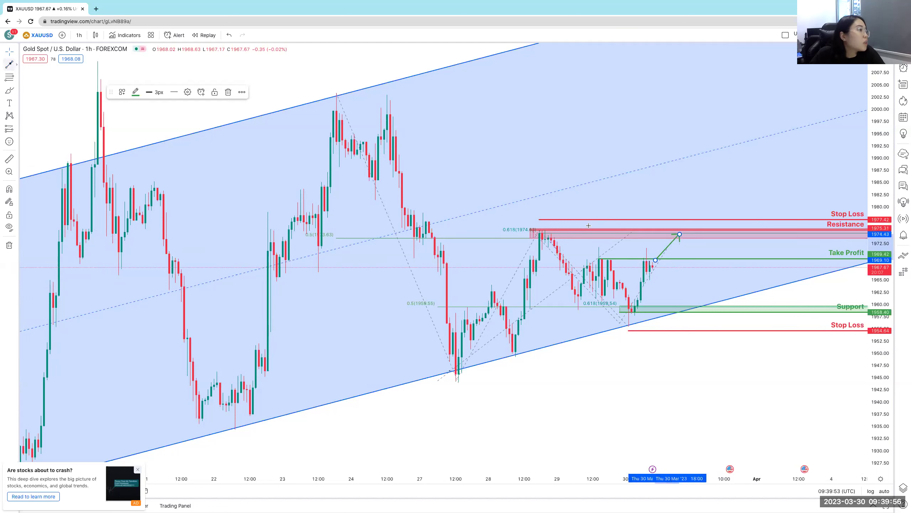
pyautogui.click(8, 63)
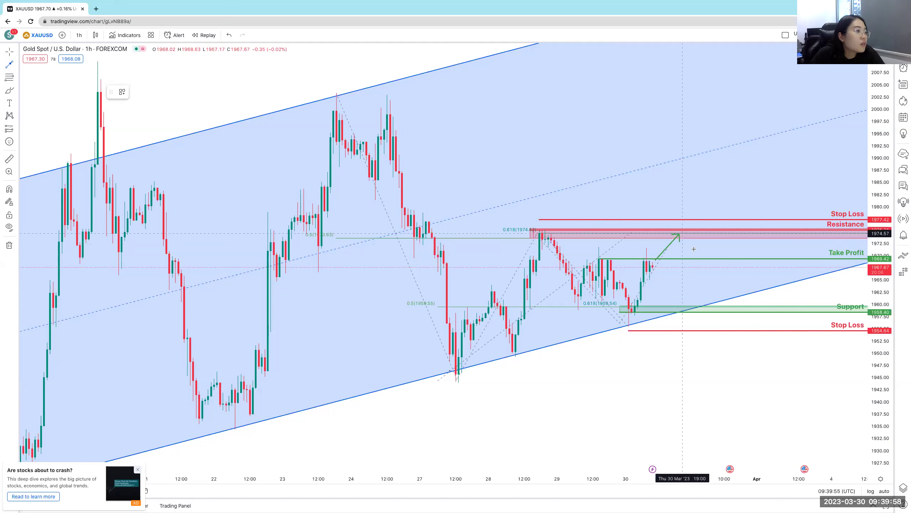
pyautogui.moveTo(702, 256); pyautogui.dragTo(680, 234)
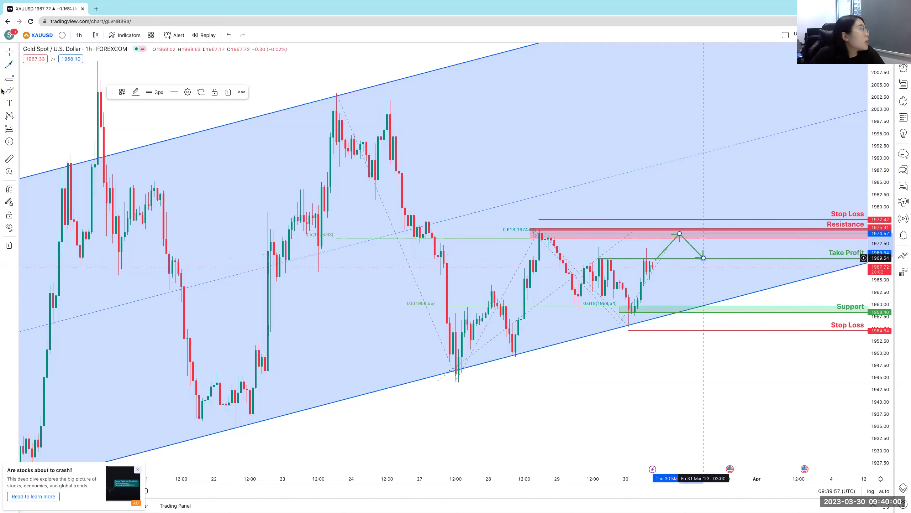
# Draw an arrow from the latest candle at about 1967.56 down to support and a rebound arrow from about 1959.02 up to about 1968.73.
pyautogui.click(9, 64)
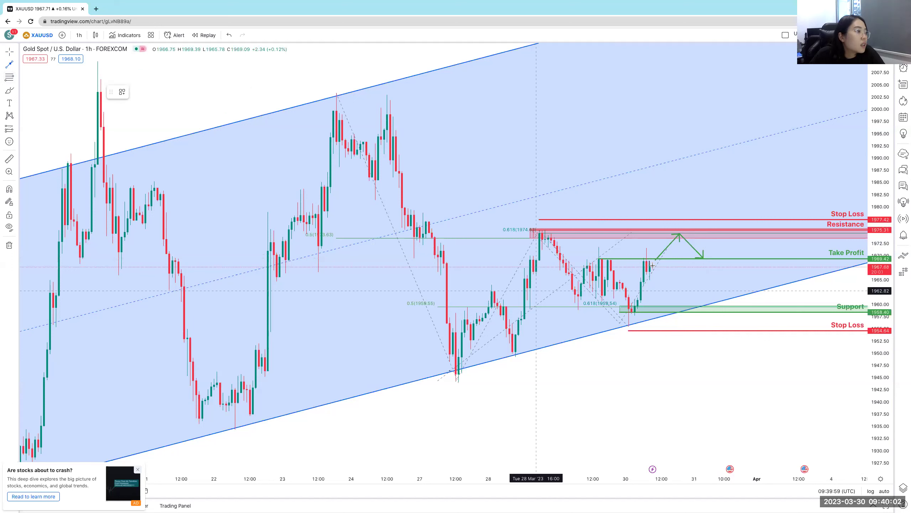
pyautogui.click(652, 267)
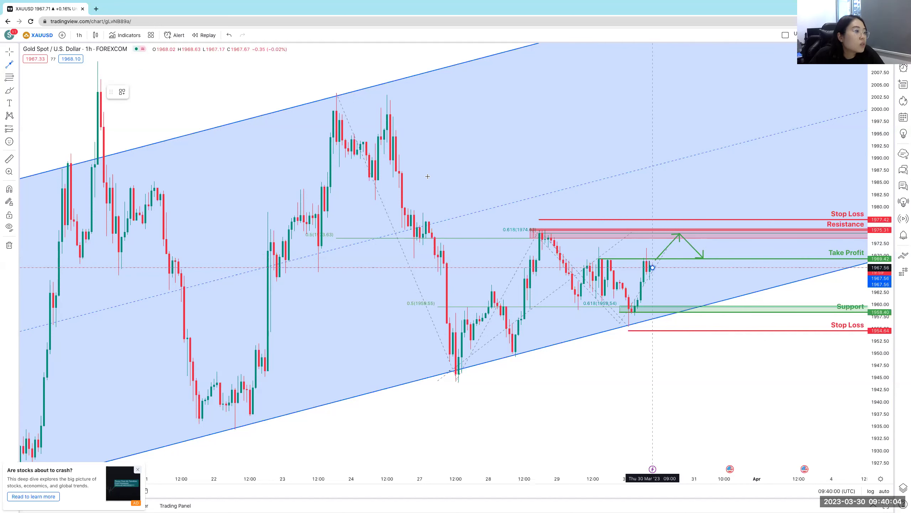
pyautogui.click(682, 309)
pyautogui.click(9, 65)
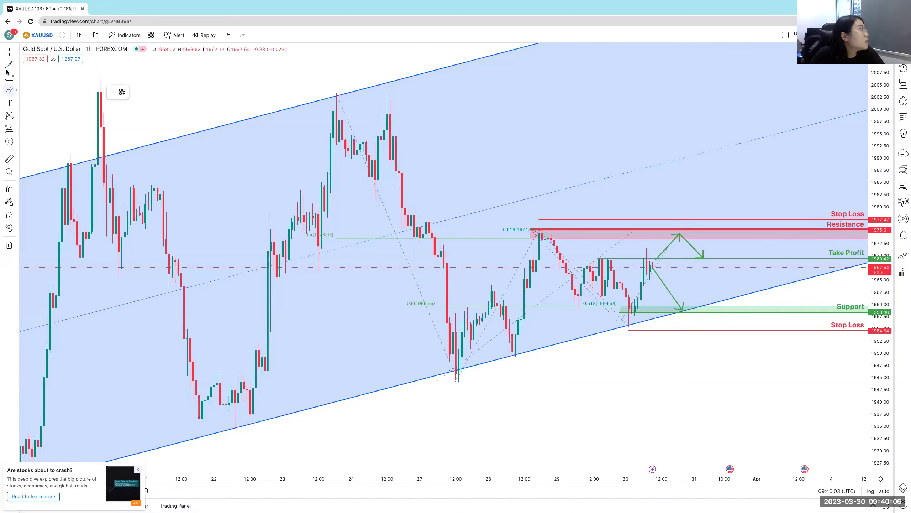
pyautogui.click(685, 309)
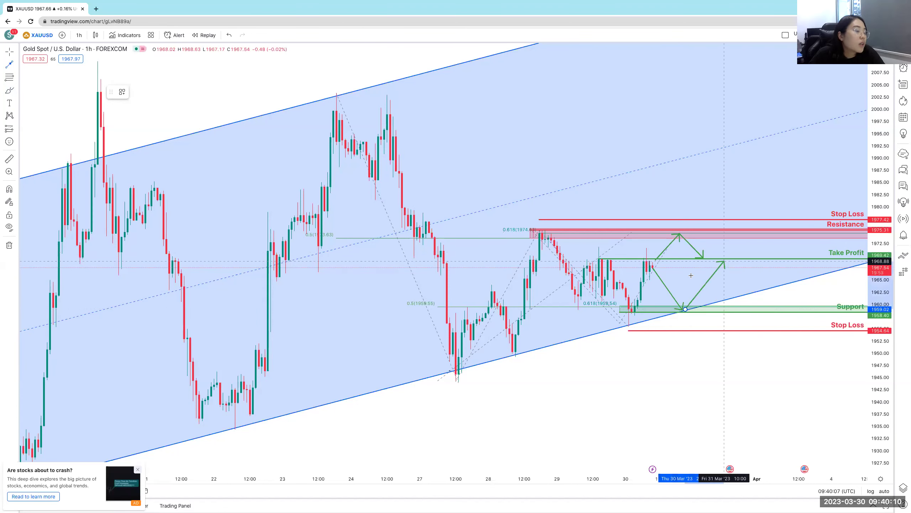
pyautogui.doubleClick(725, 261)
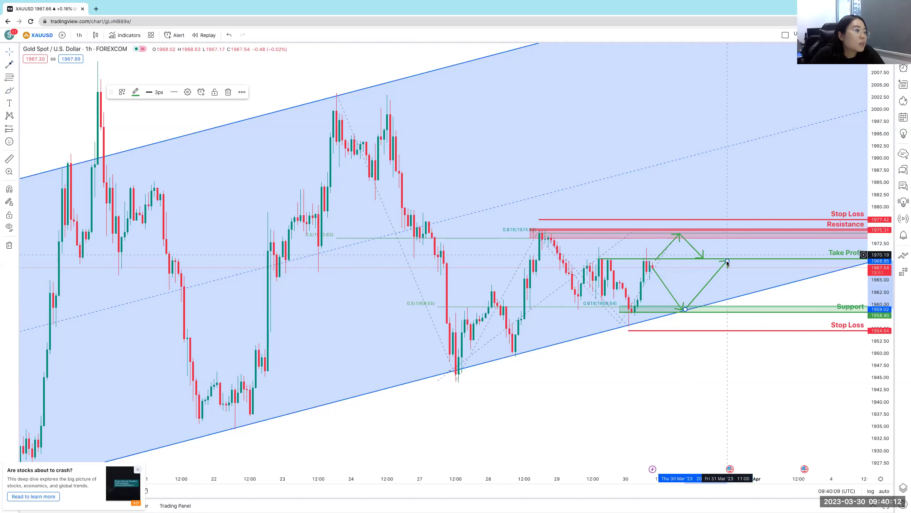
pyautogui.moveTo(727, 261); pyautogui.dragTo(721, 261)
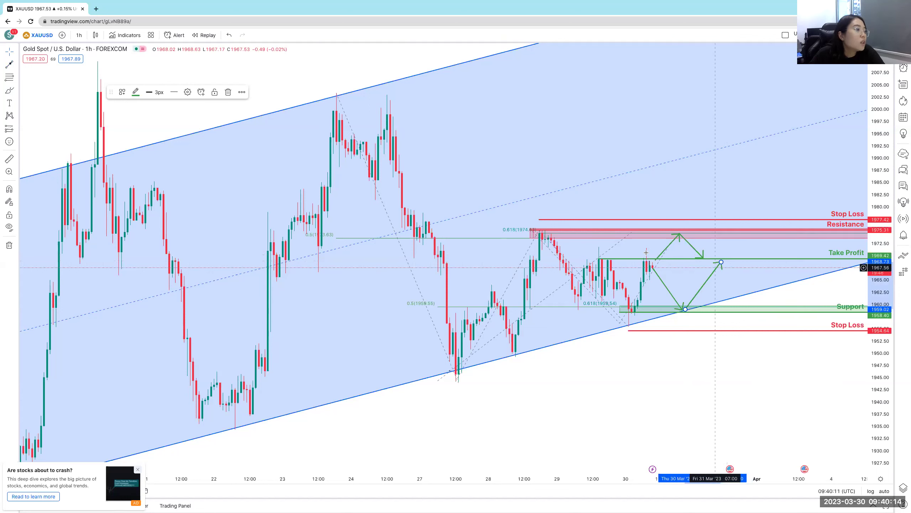
# Delete the two arrows leading from the latest candle to the resistance and support zones.
pyautogui.click(664, 286)
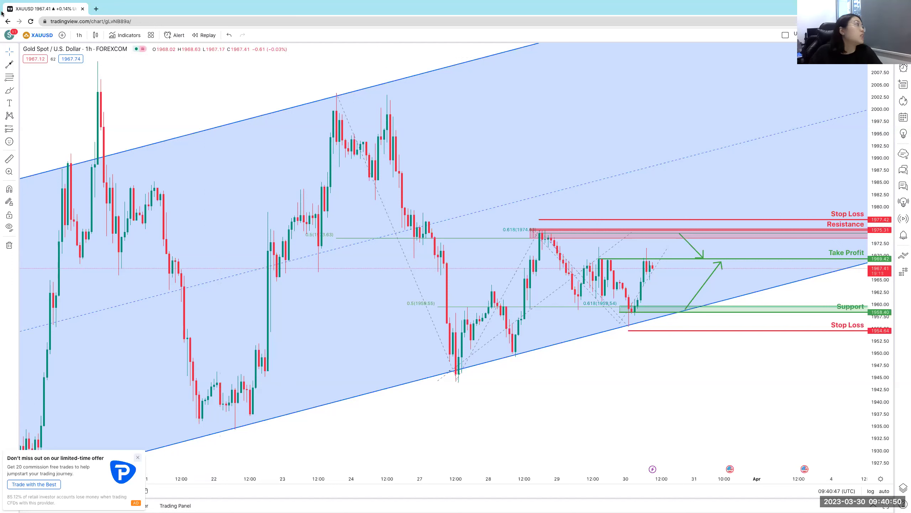
# Add the Ichimoku Cloud indicator to the XAUUSD chart.
pyautogui.click(123, 38)
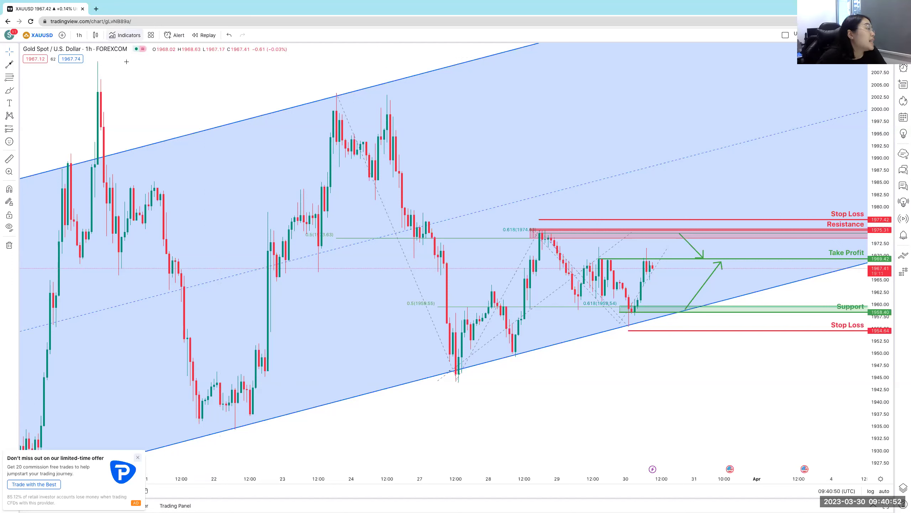
pyautogui.press('/')
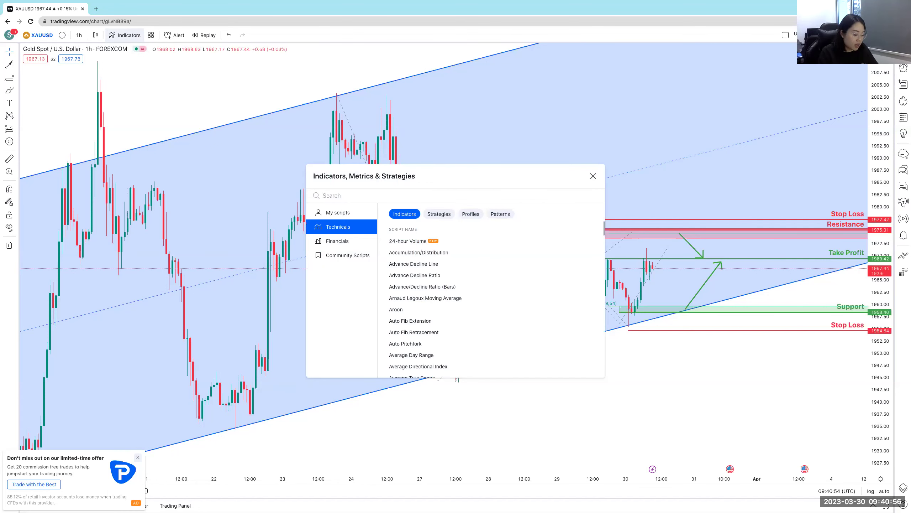
pyautogui.write('ichimoku')
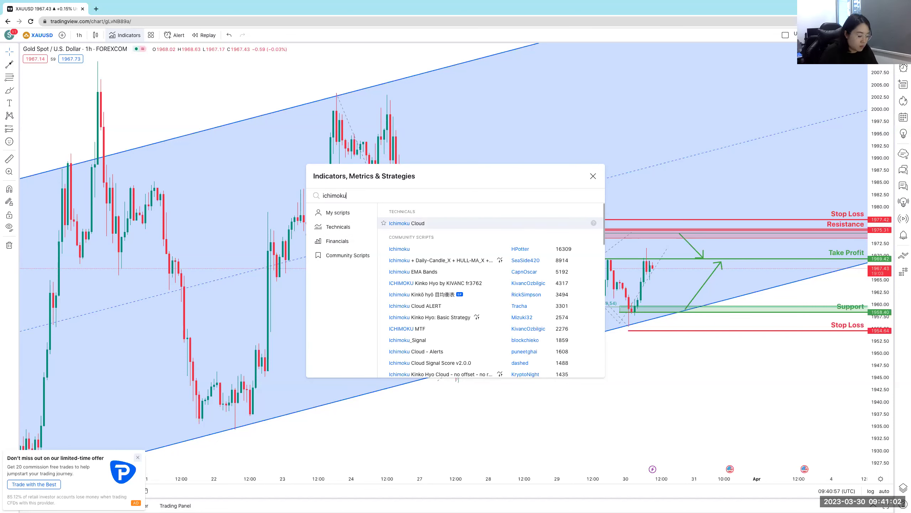
pyautogui.press('Return')
# Add the Relative Strength Index and Stochastic indicators in panes below the price chart.
pyautogui.write('r')
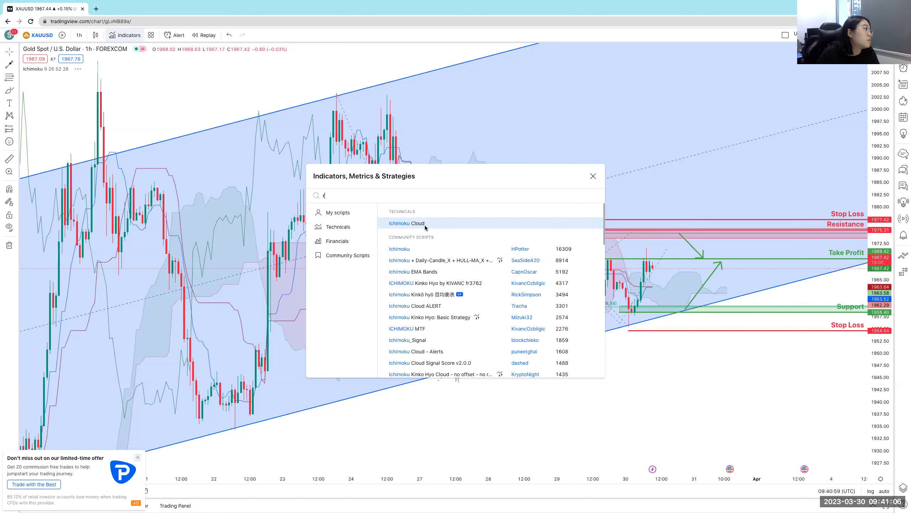
pyautogui.write('si')
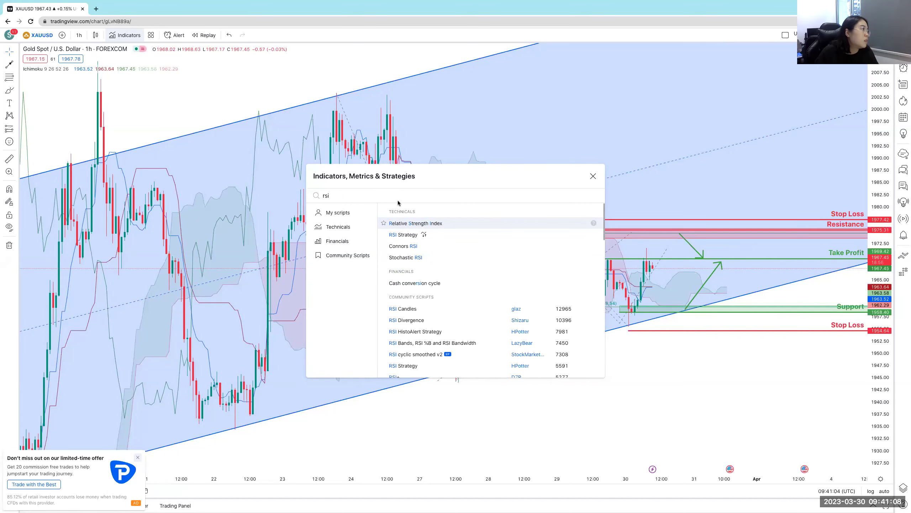
pyautogui.press('Return')
pyautogui.write('stocha')
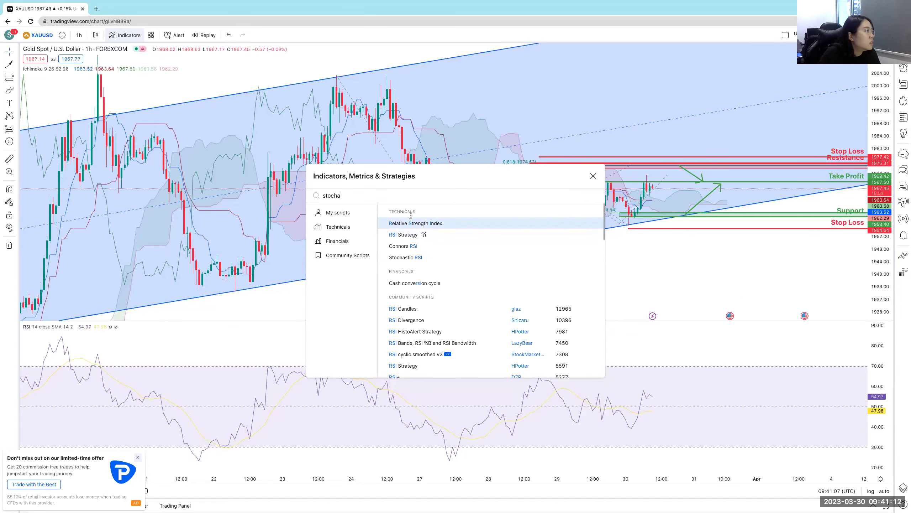
pyautogui.write('sti')
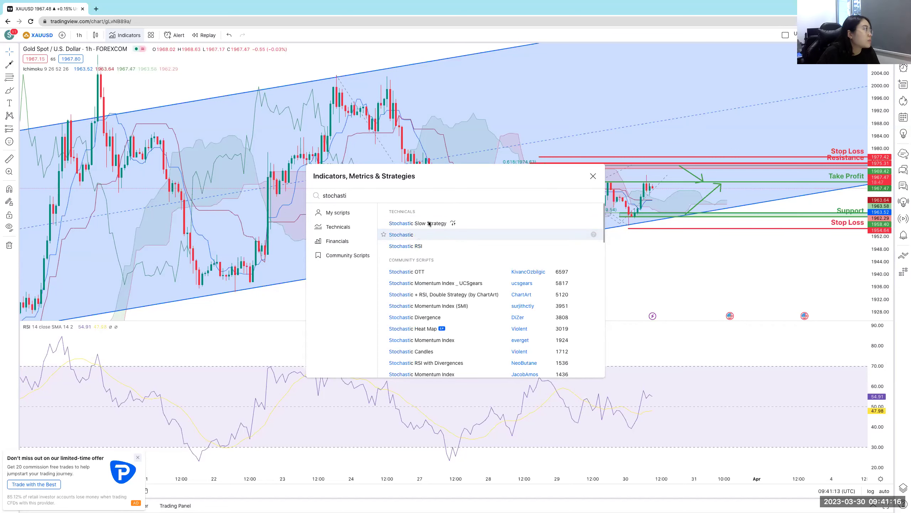
pyautogui.press('Return')
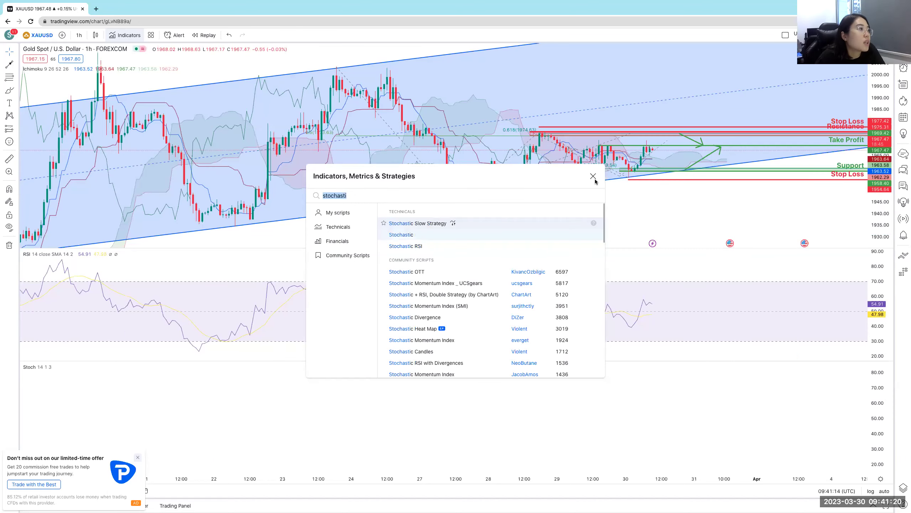
pyautogui.press('Escape')
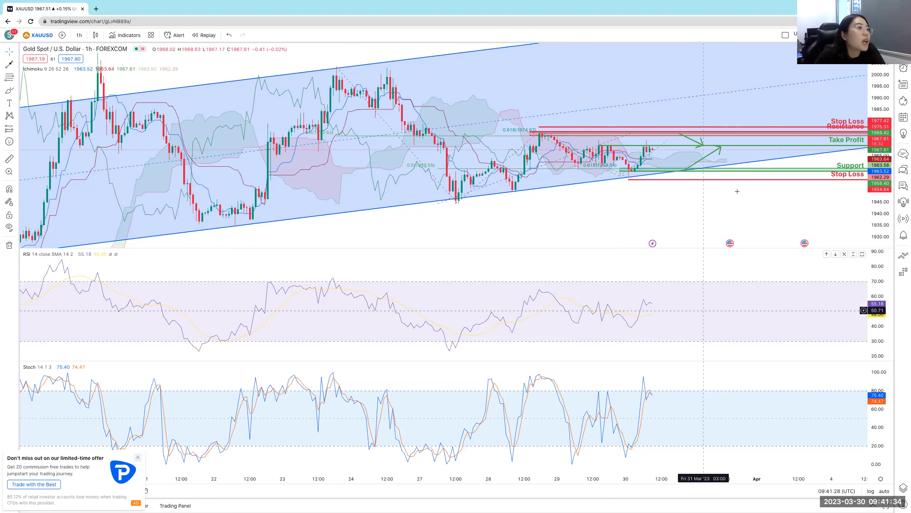
# Hide the RSI indicator and move its pane below the Stochastic pane, undoing each change.
pyautogui.hscroll(-3, 737, 191)
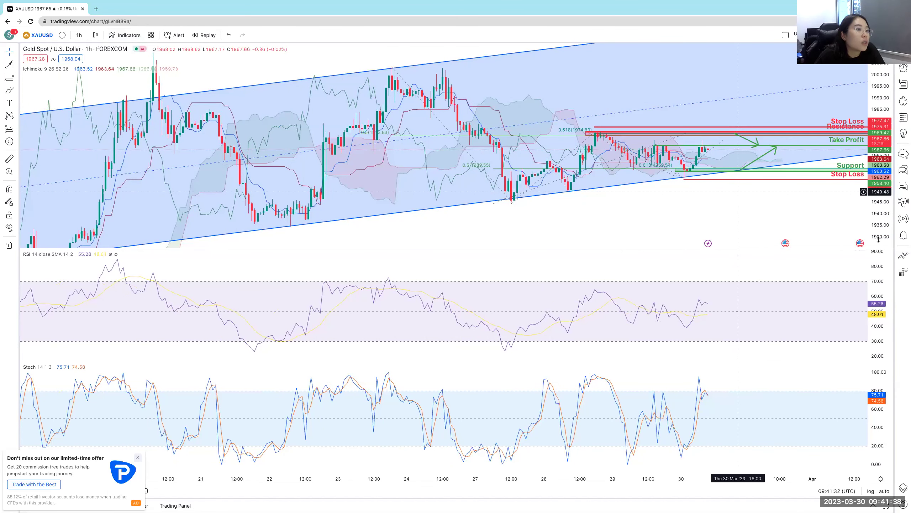
pyautogui.click(80, 254)
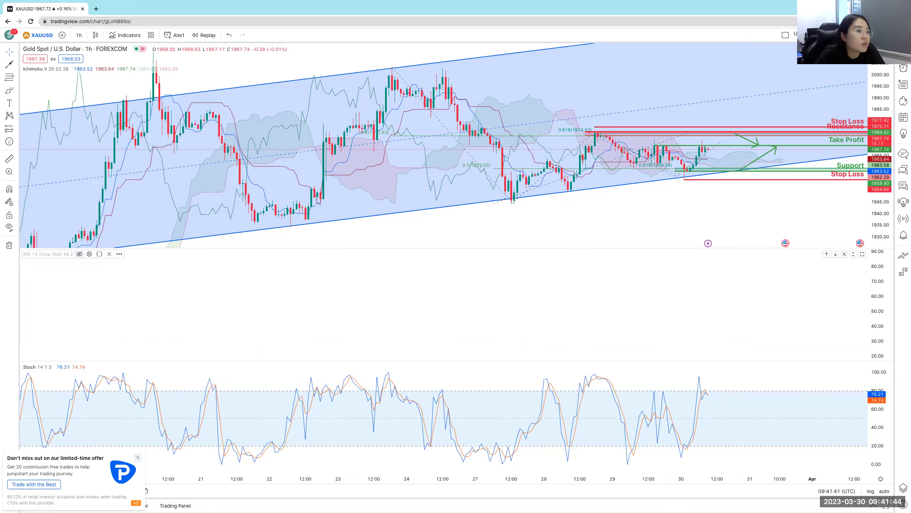
pyautogui.hotkey('ctrl', 'z')
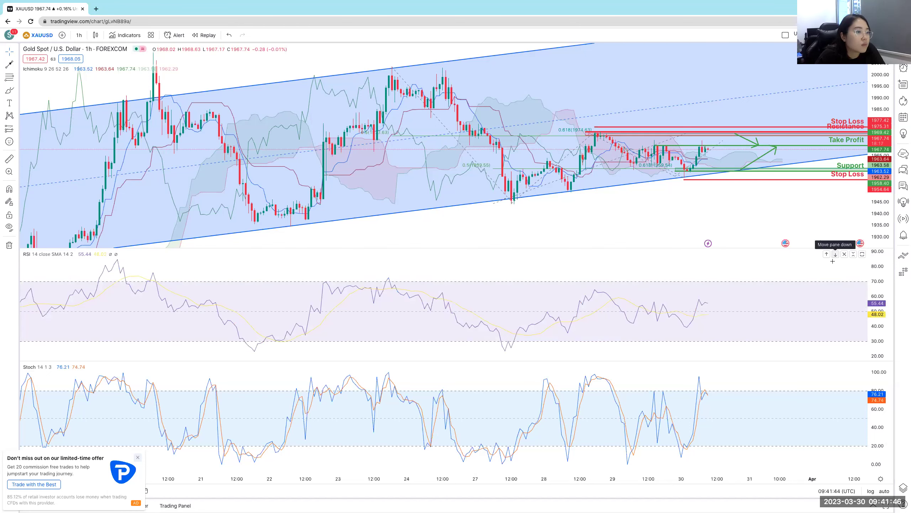
pyautogui.click(835, 254)
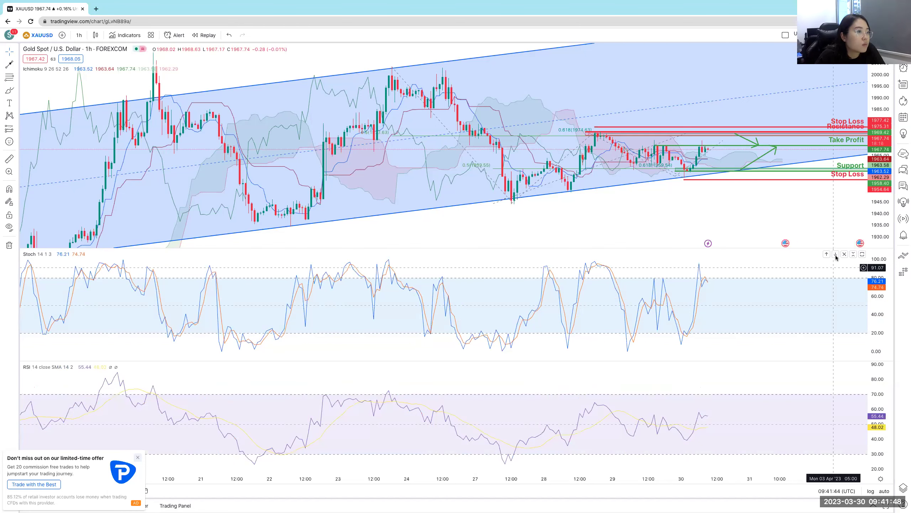
pyautogui.hotkey('ctrl', 'z')
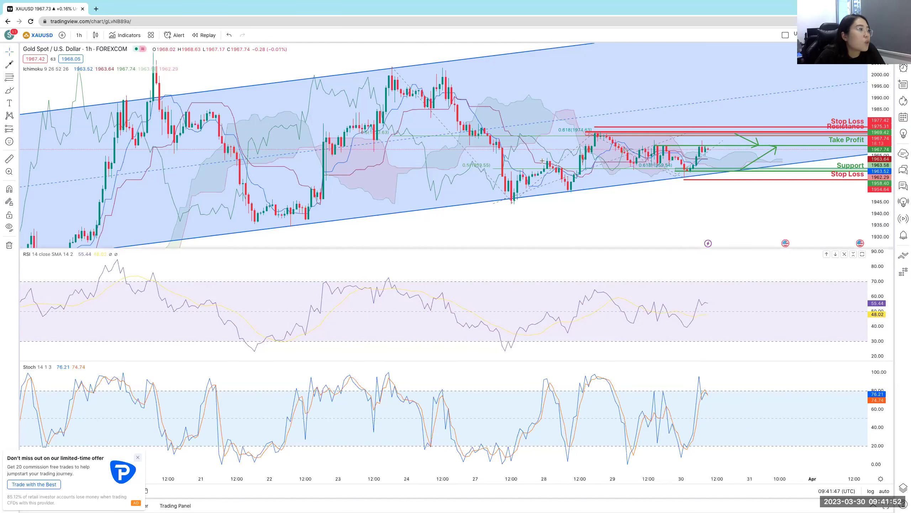
# Turn off the Lagging Span, Leading Span A and Leading Span B lines of the Ichimoku indicator.
pyautogui.hotkey('ctrl', 'z')
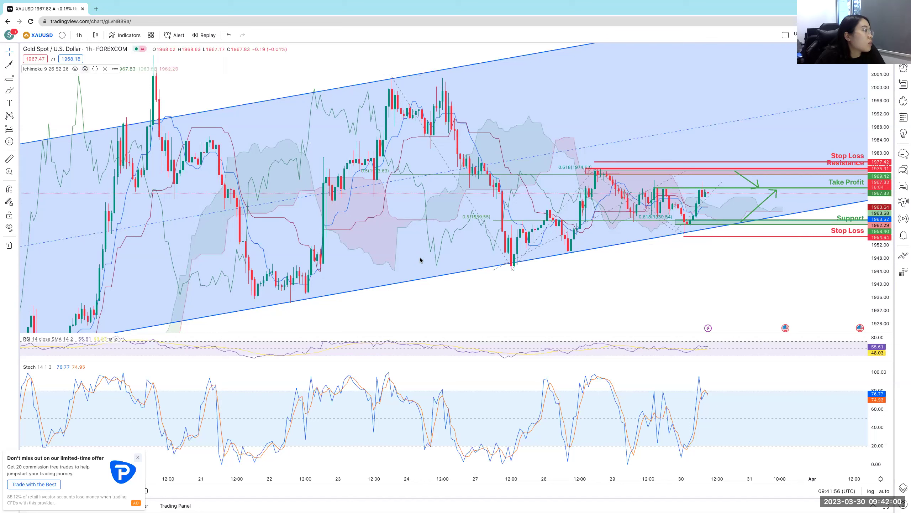
pyautogui.doubleClick(431, 253)
pyautogui.click(427, 227)
pyautogui.click(399, 286)
pyautogui.click(399, 304)
pyautogui.click(399, 322)
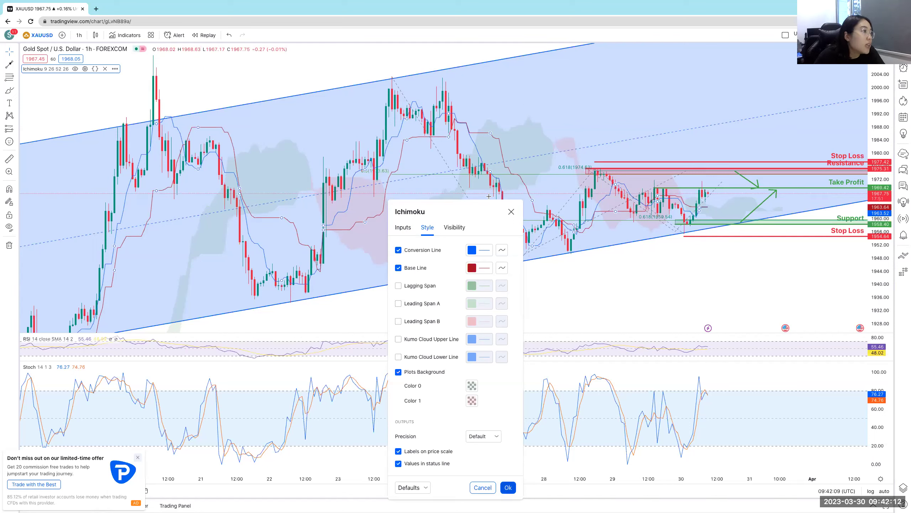
pyautogui.press('Escape')
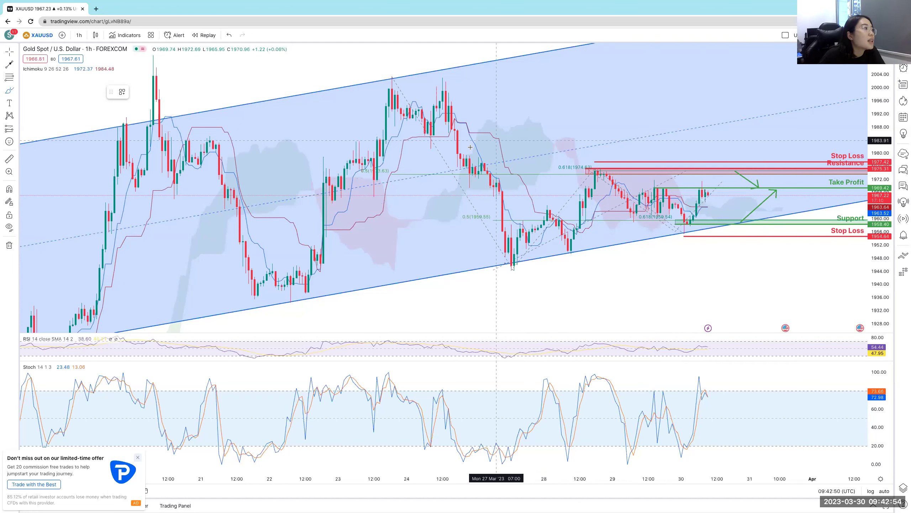
# Brush a freehand outline around the Ichimoku cloud between 27 and 28 March, undoing the strokes.
pyautogui.moveTo(463, 153)
pyautogui.mouseDown()
pyautogui.moveTo(491, 116)
pyautogui.moveTo(505, 132)
pyautogui.mouseUp()
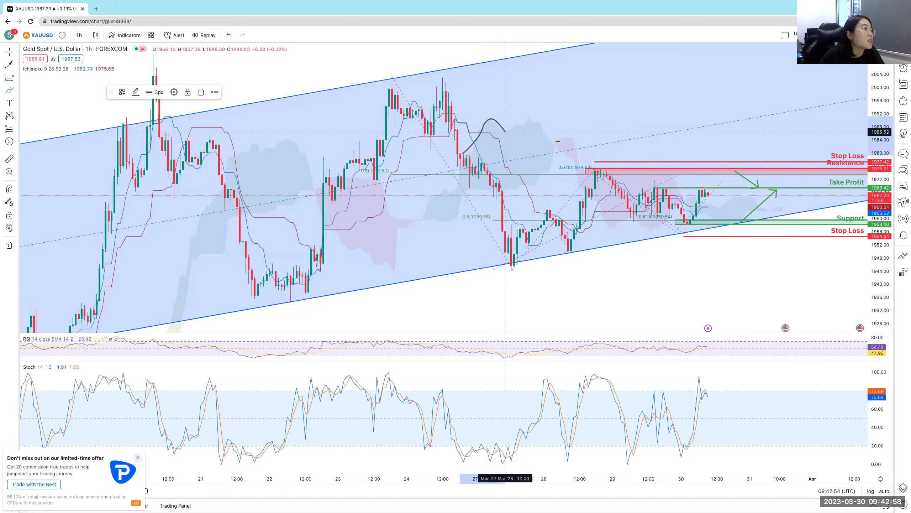
pyautogui.moveTo(558, 141); pyautogui.dragTo(545, 173)
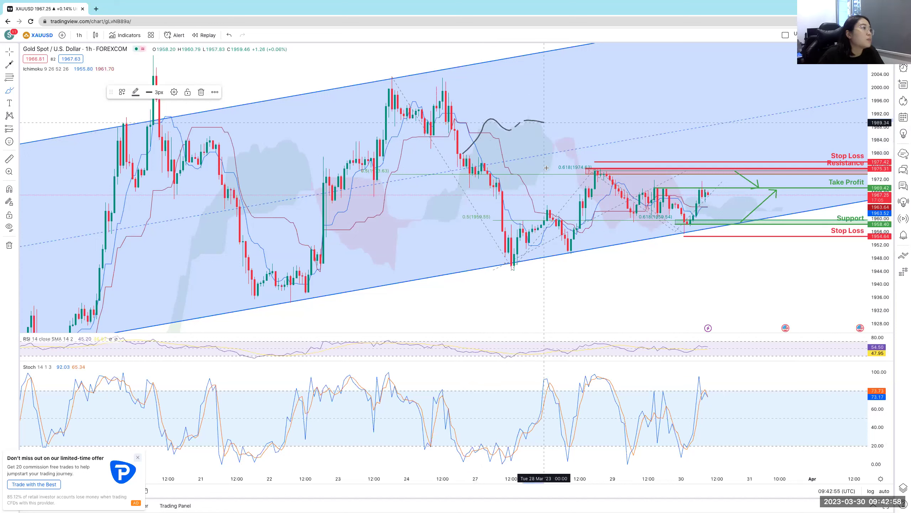
pyautogui.click(230, 35)
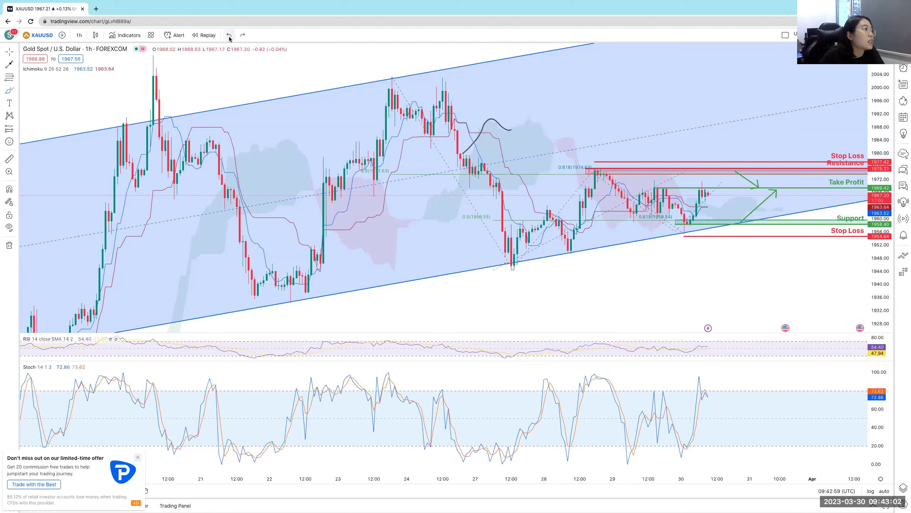
pyautogui.hotkey('ctrl', 'z')
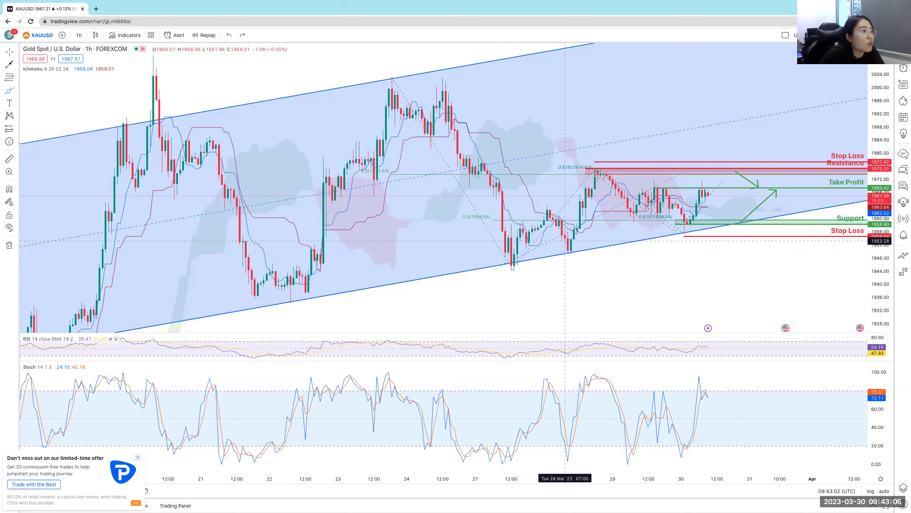
# Brush curves over the 28 March price peak and the 29–30 March swings, undoing the strokes.
pyautogui.moveTo(565, 238); pyautogui.dragTo(626, 198)
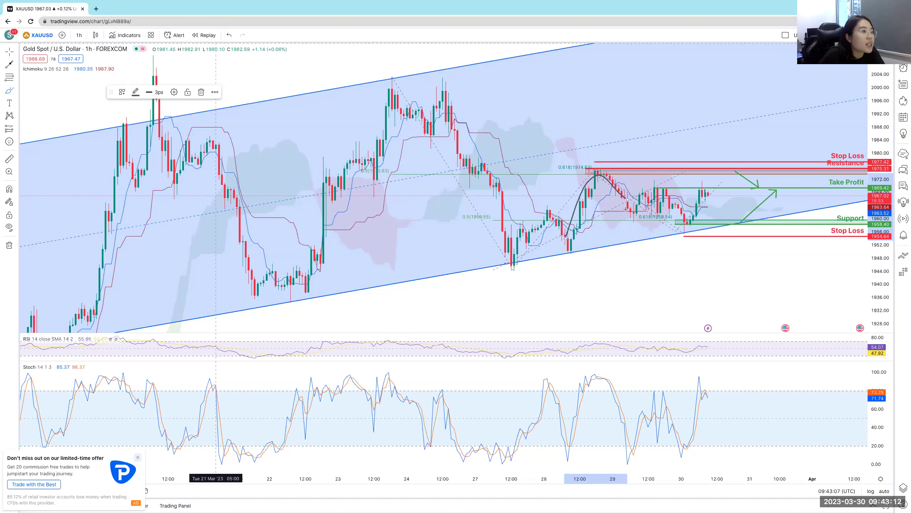
pyautogui.hotkey('ctrl', 'z')
pyautogui.moveTo(684, 230)
pyautogui.mouseDown()
pyautogui.moveTo(704, 194)
pyautogui.moveTo(723, 204)
pyautogui.mouseUp()
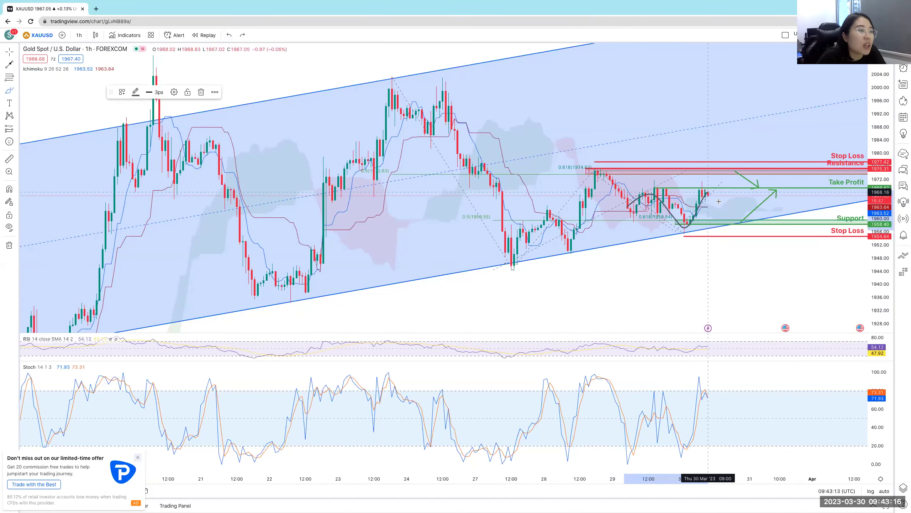
pyautogui.click(226, 36)
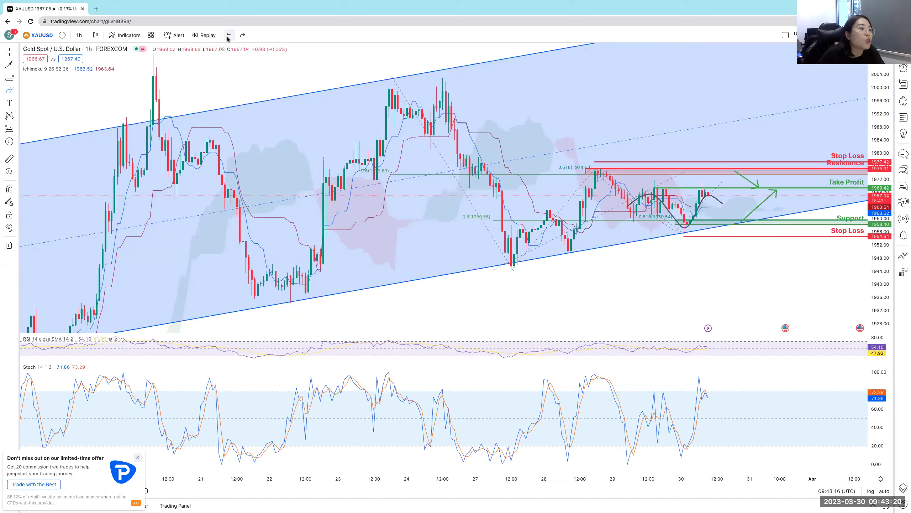
pyautogui.click(227, 37)
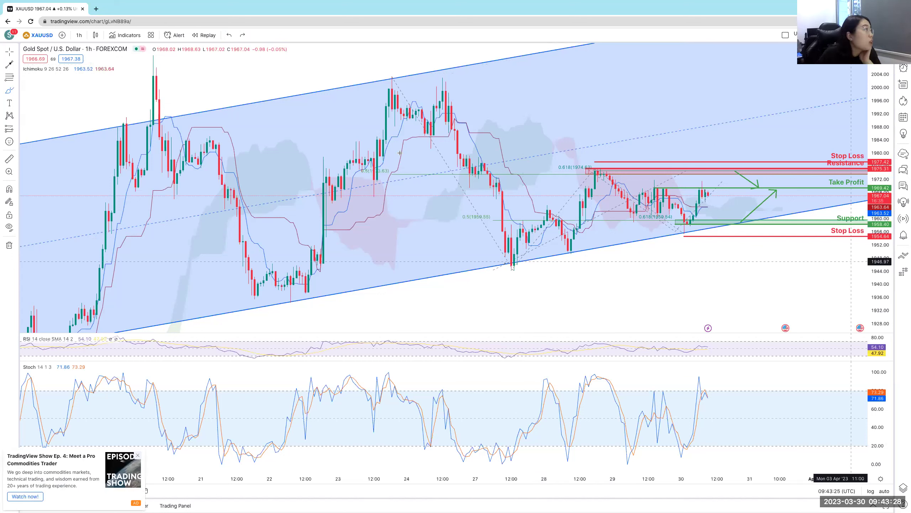
# Brush a path from the latest candle down to the support zone and back up, removing both strokes.
pyautogui.click(16, 90)
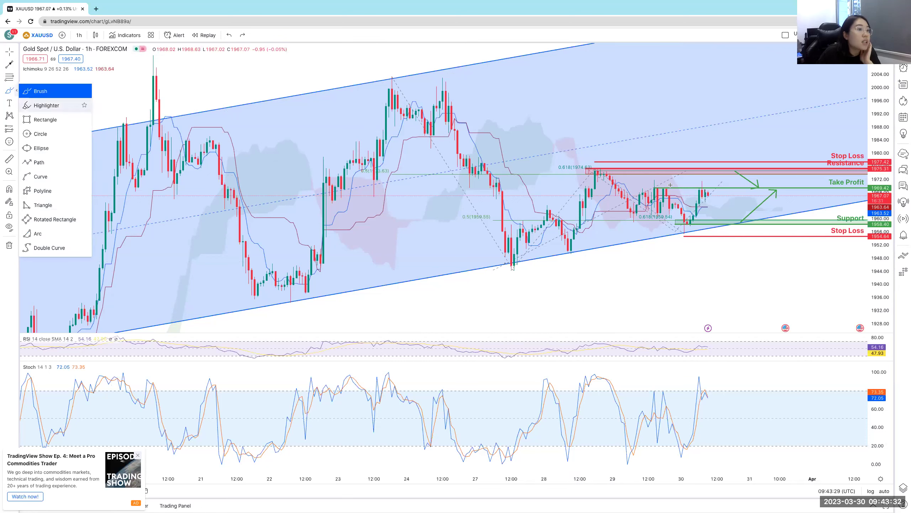
pyautogui.click(713, 205)
pyautogui.moveTo(722, 214)
pyautogui.mouseDown()
pyautogui.moveTo(734, 218)
pyautogui.moveTo(744, 206)
pyautogui.mouseUp()
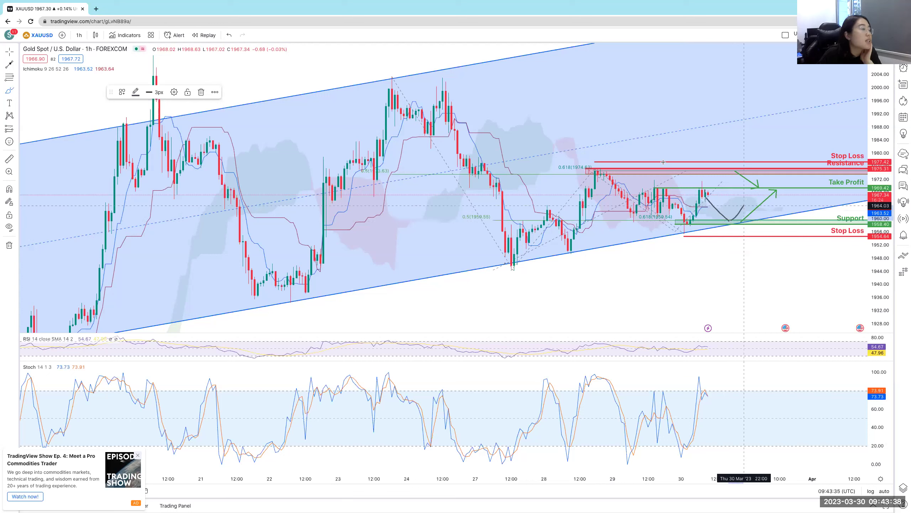
pyautogui.click(229, 35)
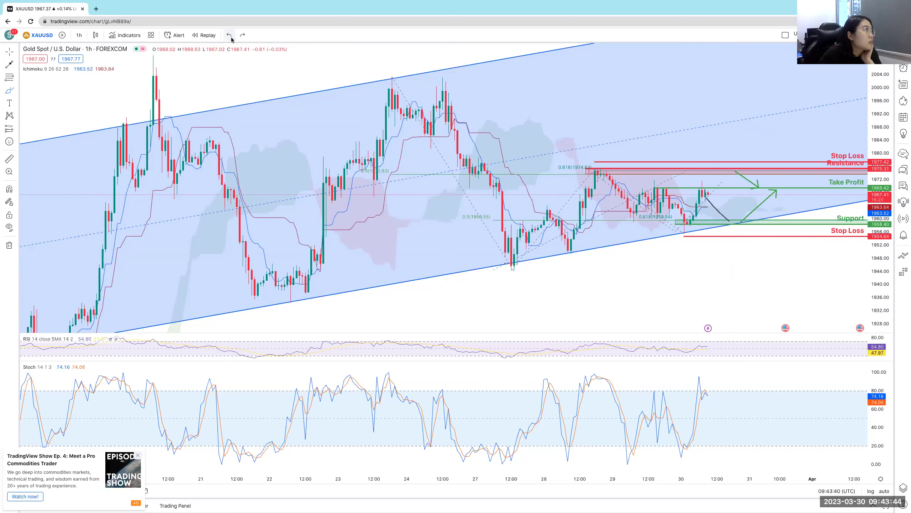
pyautogui.click(727, 218)
pyautogui.press('Delete')
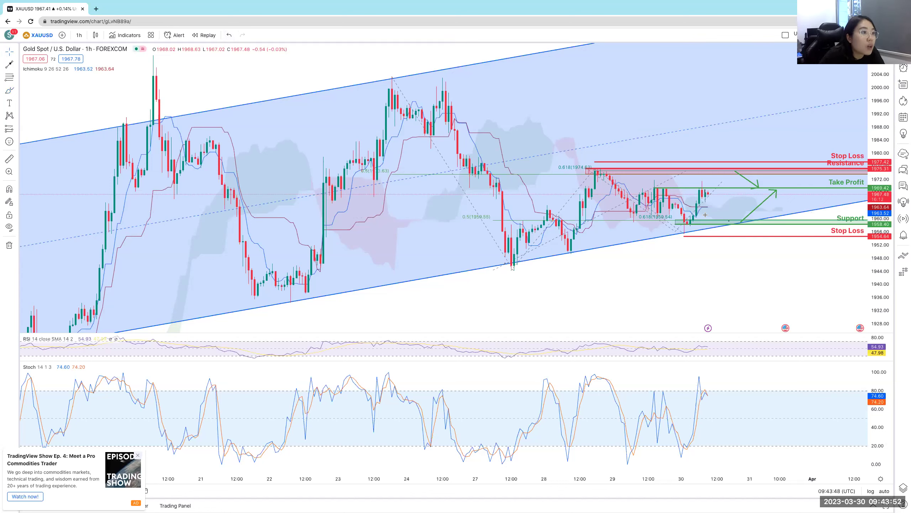
# Brush curved rebounds and a circle at the support zone near the upward arrow's start, undoing the strokes.
pyautogui.moveTo(705, 215)
pyautogui.mouseDown()
pyautogui.moveTo(725, 224)
pyautogui.moveTo(765, 211)
pyautogui.moveTo(742, 224)
pyautogui.moveTo(733, 215)
pyautogui.moveTo(752, 229)
pyautogui.mouseUp()
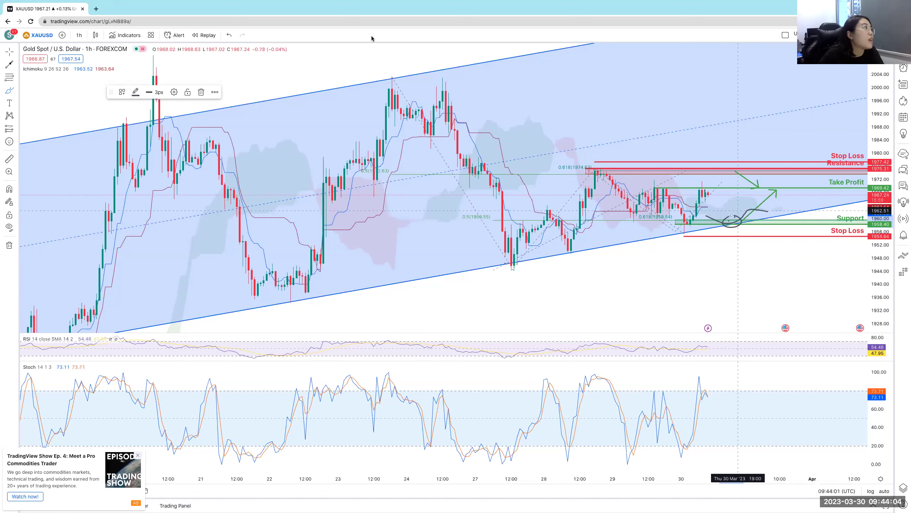
pyautogui.click(226, 35)
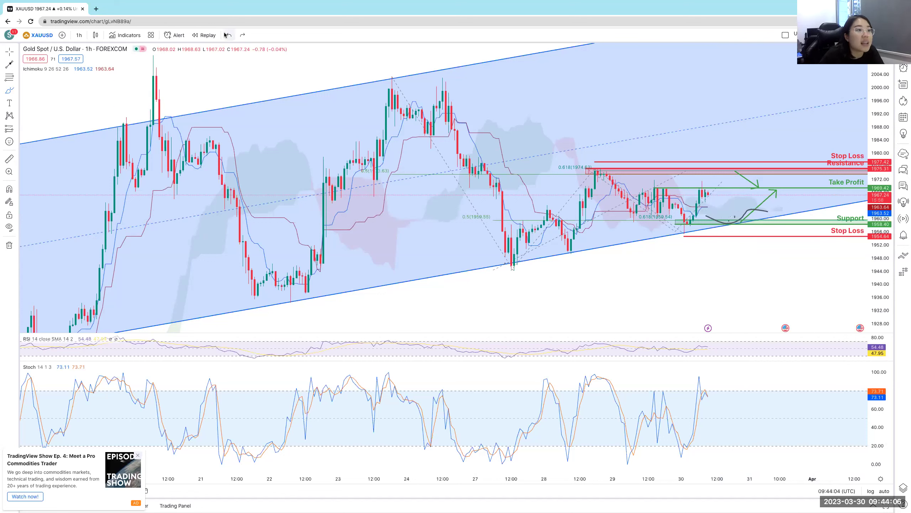
pyautogui.click(226, 35)
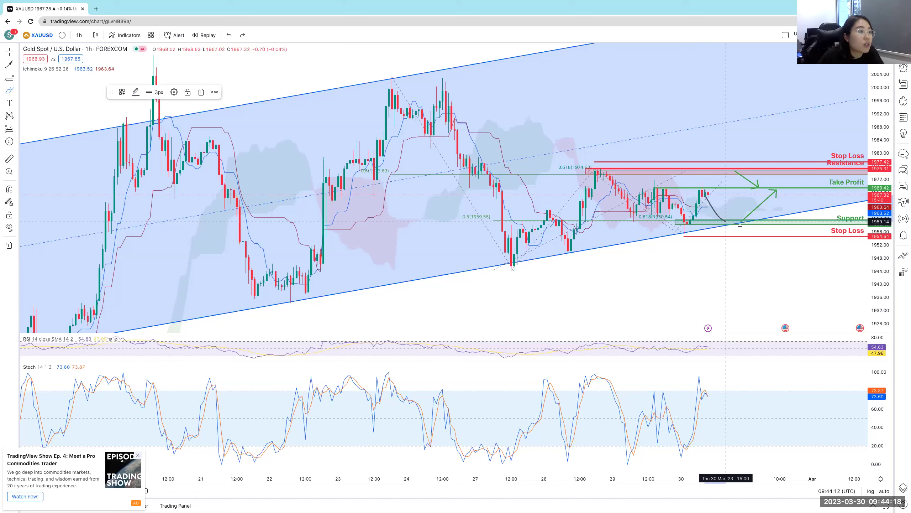
pyautogui.click(242, 35)
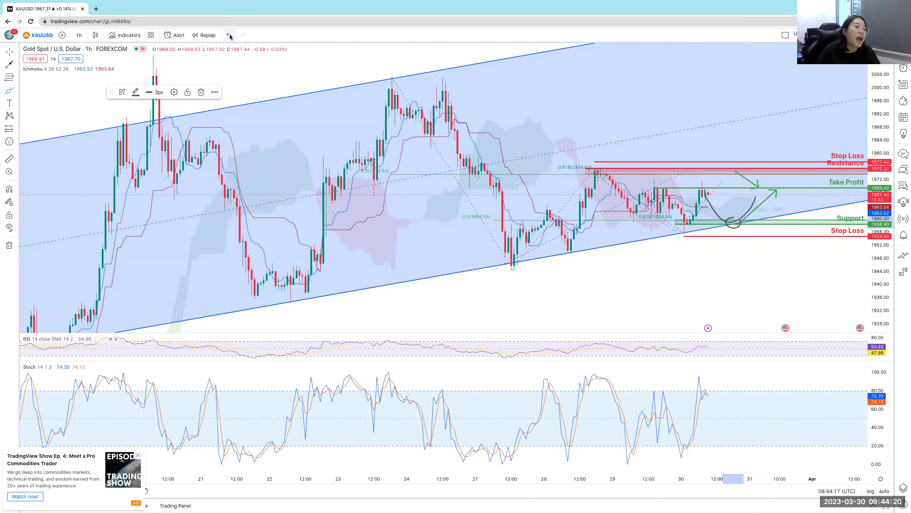
pyautogui.click(230, 36)
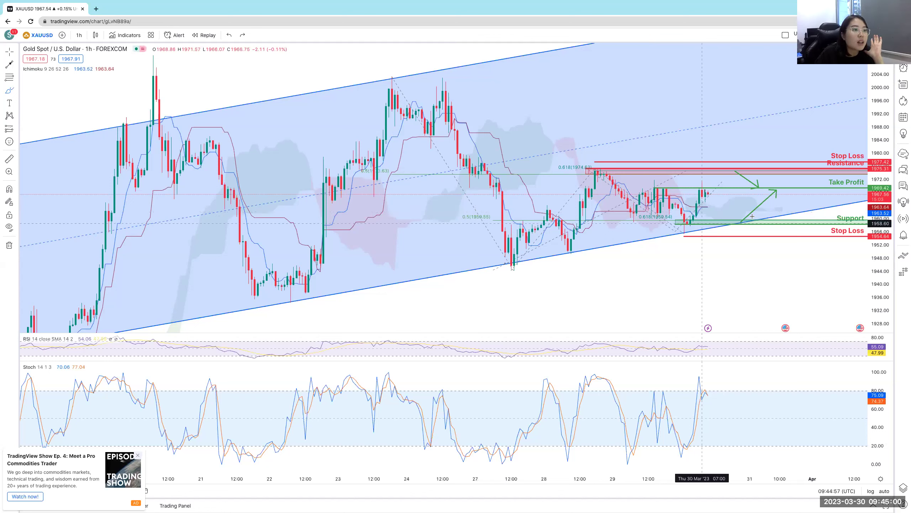
pyautogui.click(712, 201)
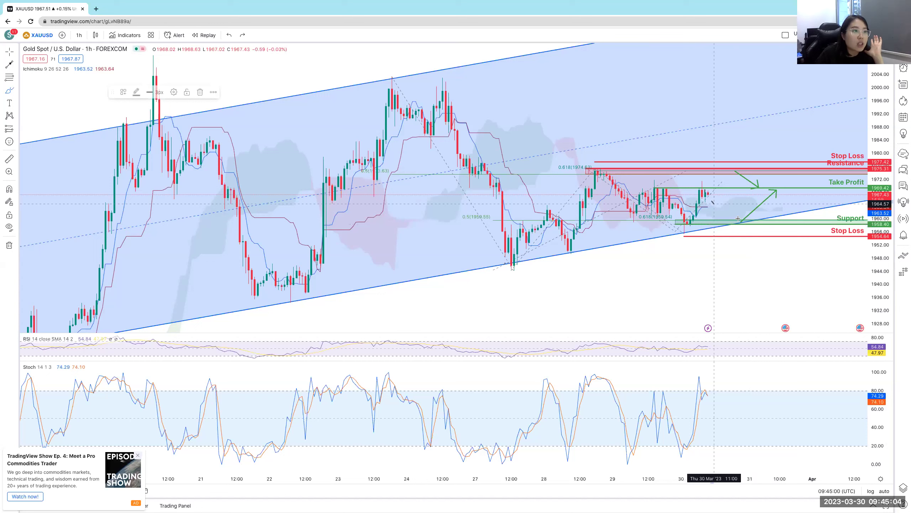
pyautogui.moveTo(738, 218); pyautogui.dragTo(744, 212)
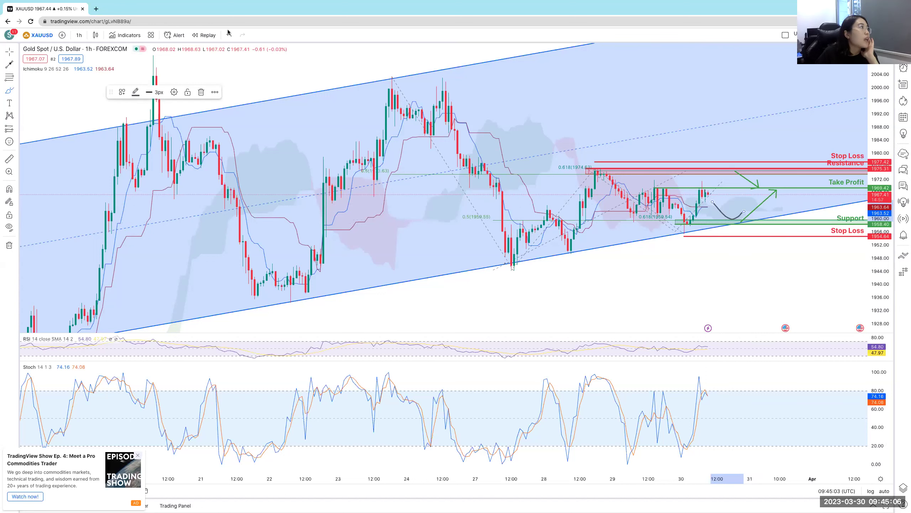
pyautogui.click(228, 34)
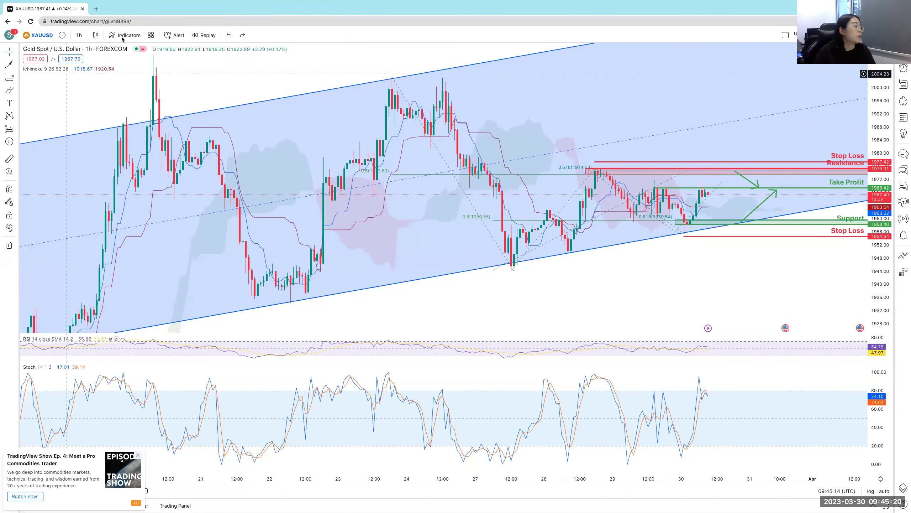
# Replace the Ichimoku indicator with the Directional Movement Index and enlarge the RSI pane.
pyautogui.click(114, 69)
pyautogui.press('/')
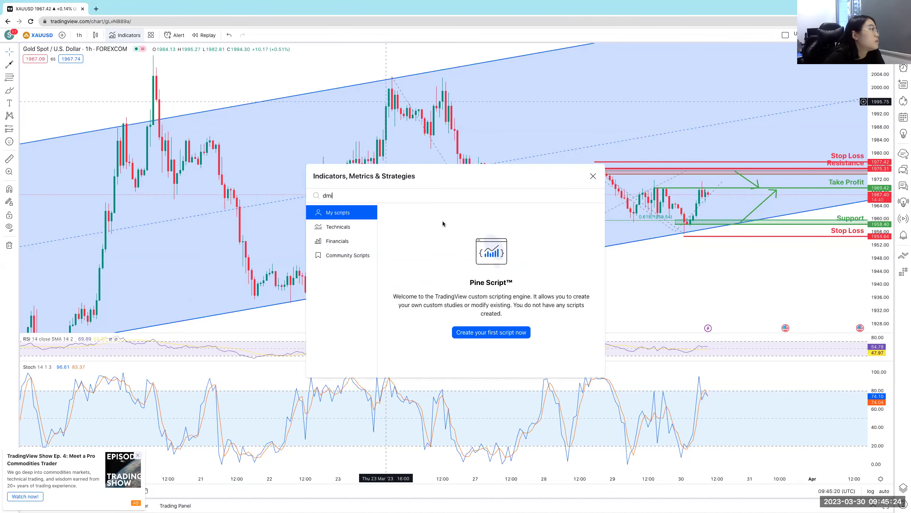
pyautogui.write('dmi')
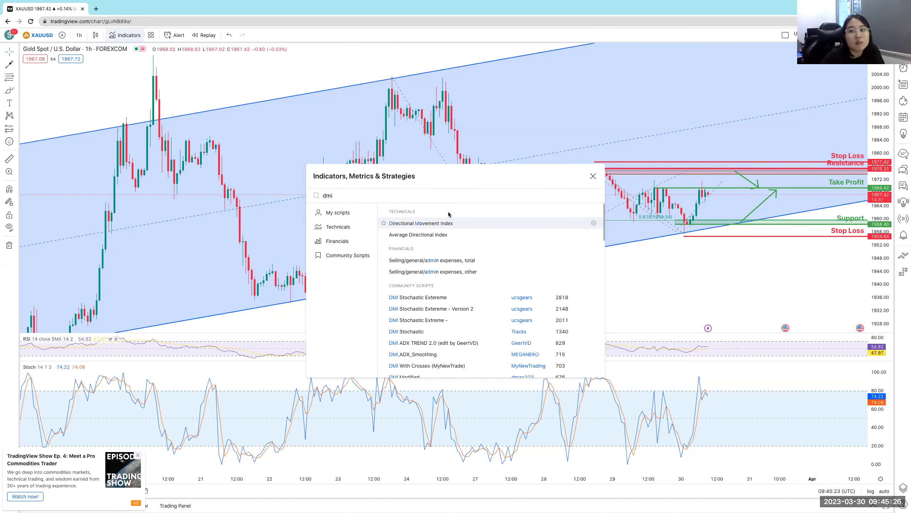
pyautogui.press('Return')
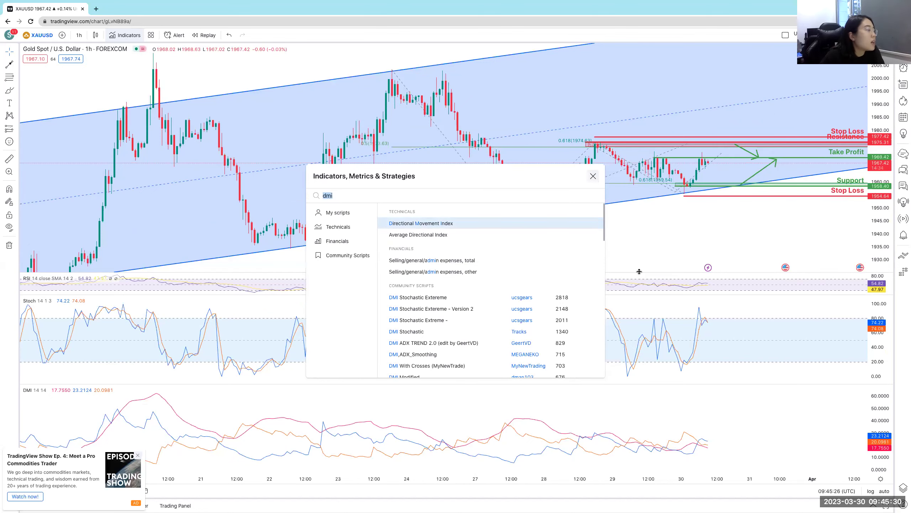
pyautogui.press('Escape')
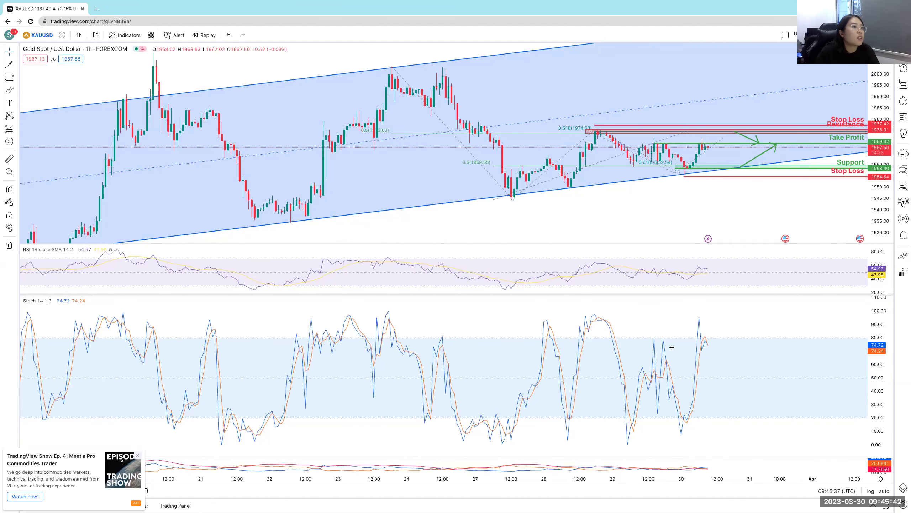
pyautogui.moveTo(672, 347); pyautogui.dragTo(678, 334)
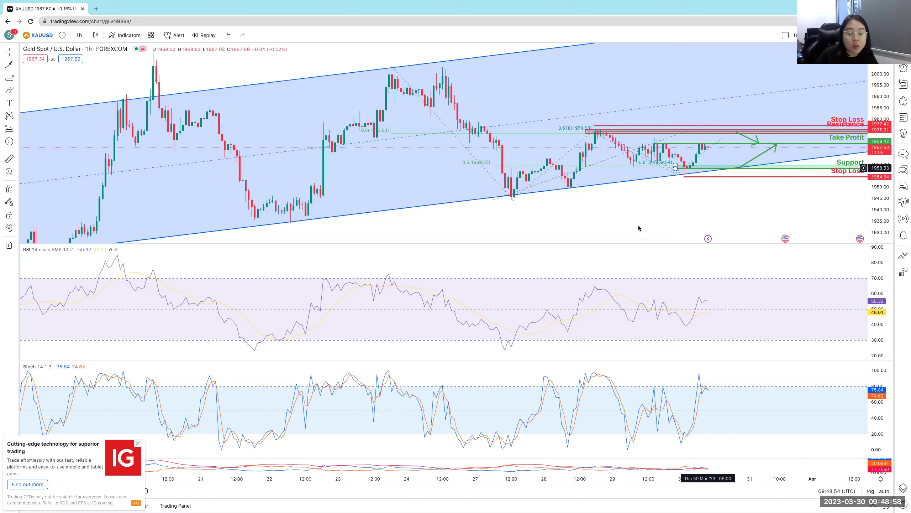
# Draw a descending trend line on the RSI from about 65 on 28 March 17:00 to about 44 on 30 March 17:00.
pyautogui.click(48, 68)
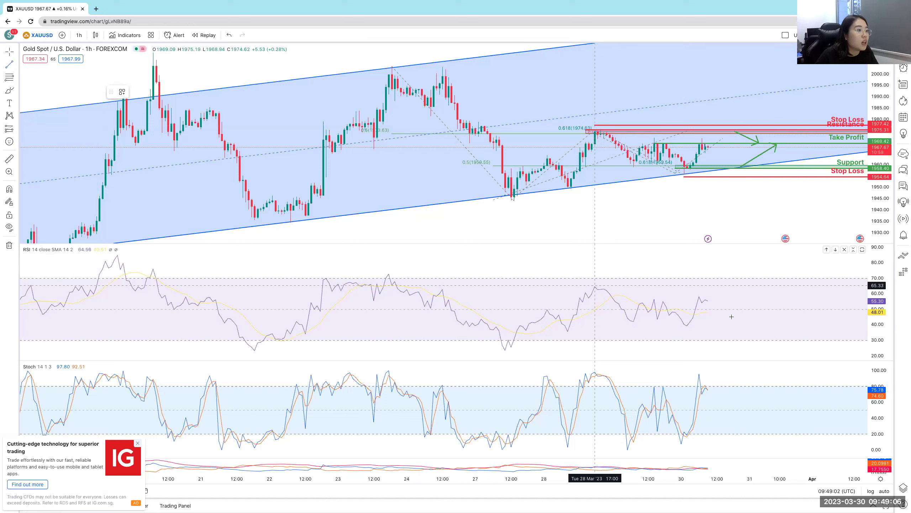
pyautogui.click(595, 286)
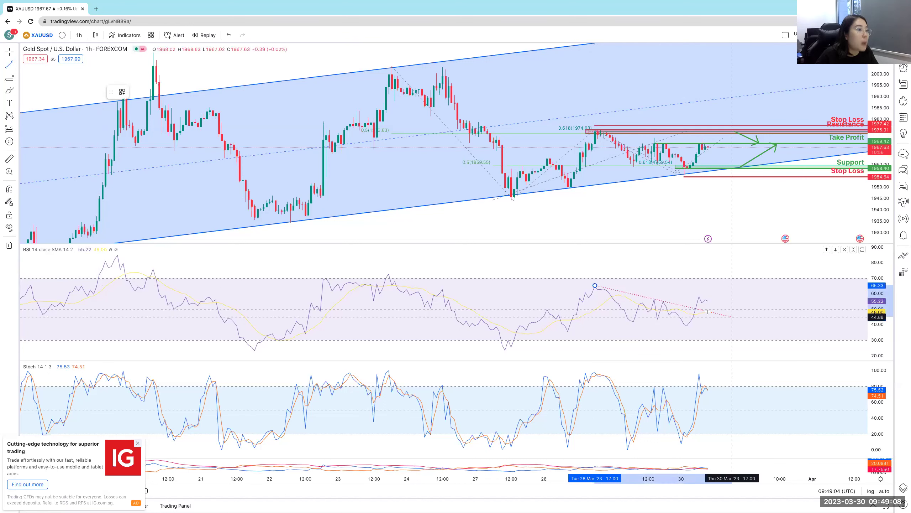
pyautogui.click(732, 318)
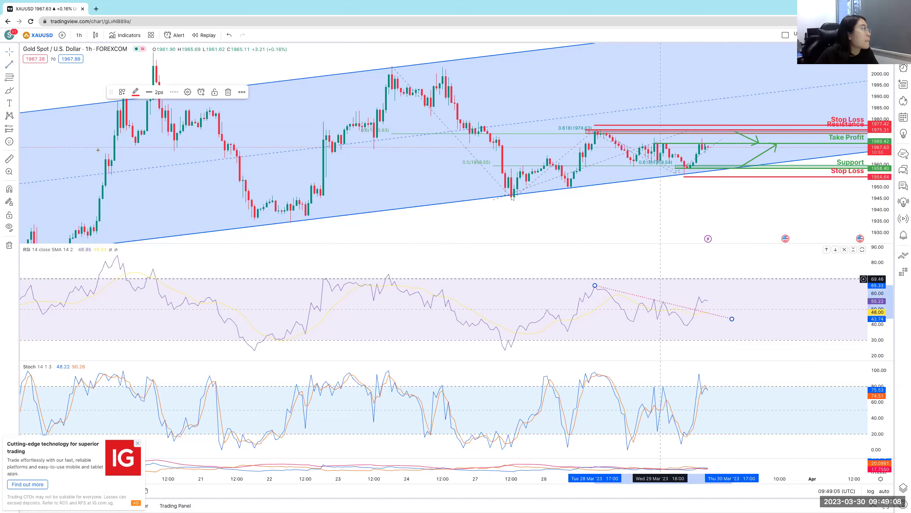
# Draw a descending trend line on price from about 1975.9 on 28 March 16:00 to about 1968 on 30 March 17:00, and delete it.
pyautogui.click(8, 92)
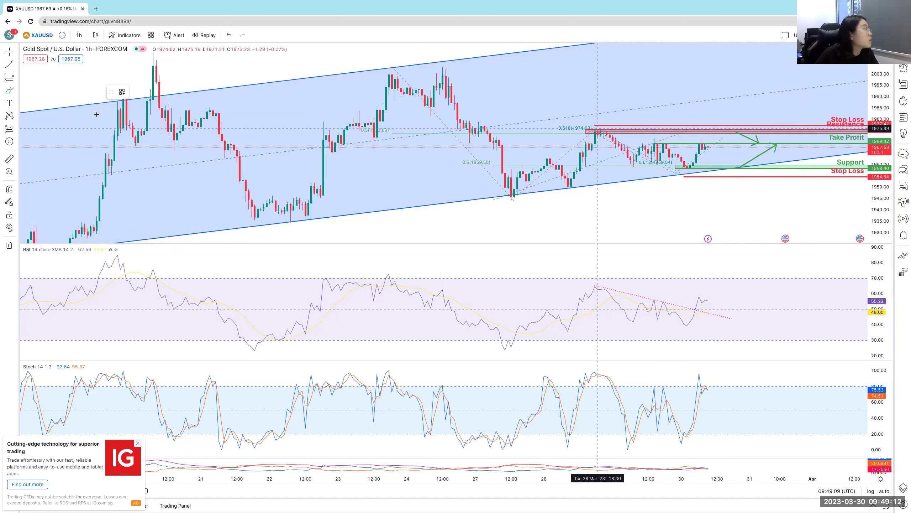
pyautogui.hotkey('alt', 't')
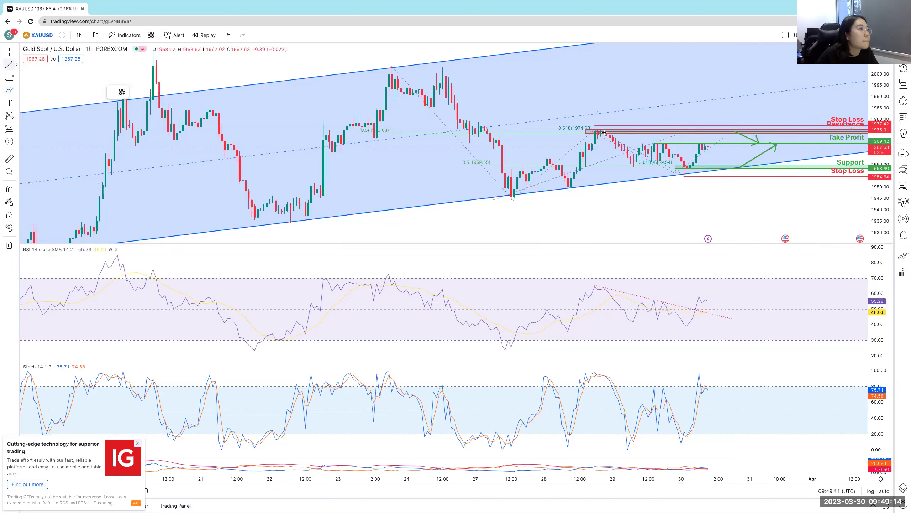
pyautogui.click(593, 129)
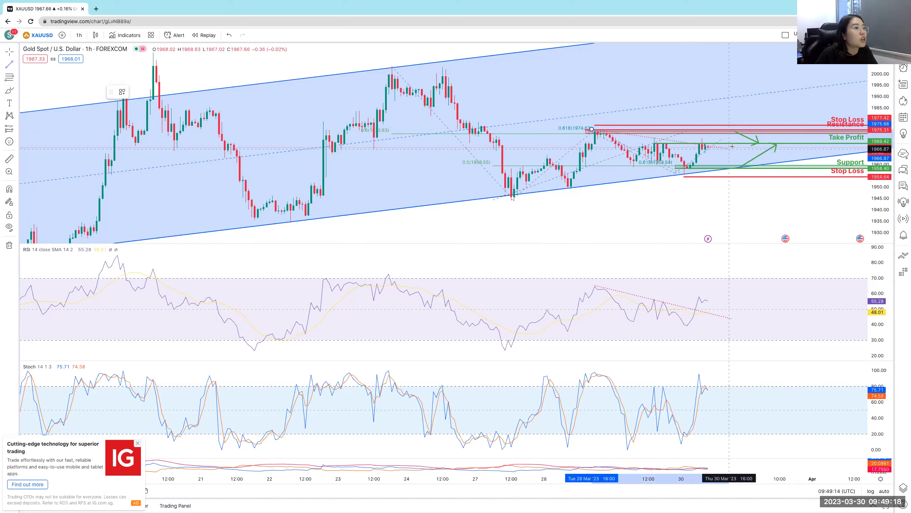
pyautogui.click(732, 146)
pyautogui.doubleClick(621, 132)
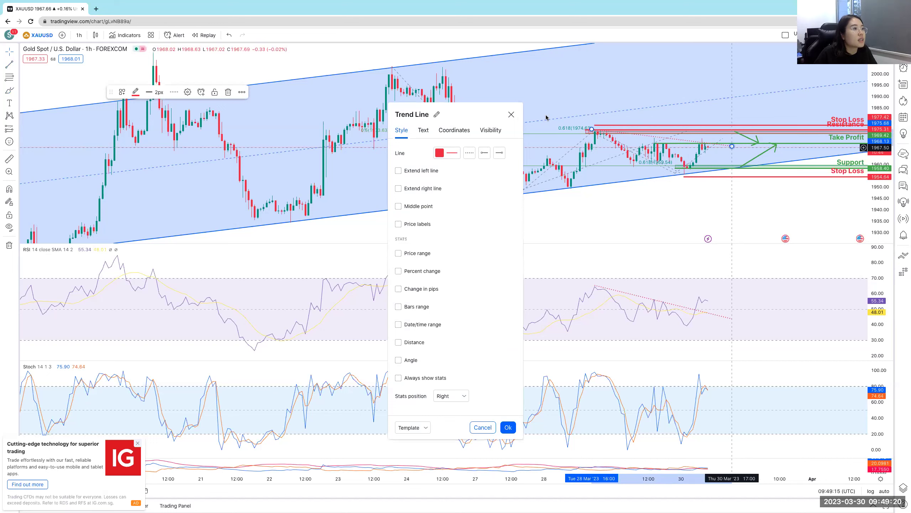
pyautogui.press('Escape')
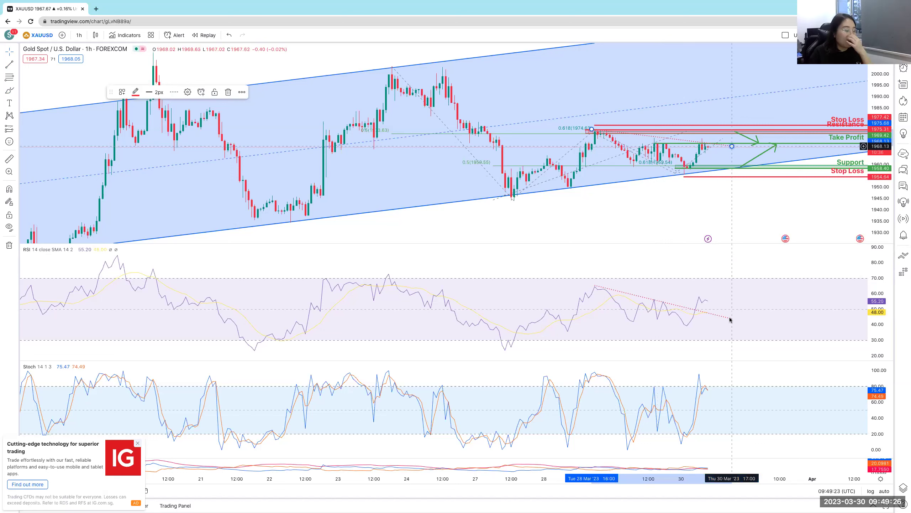
pyautogui.press('Delete')
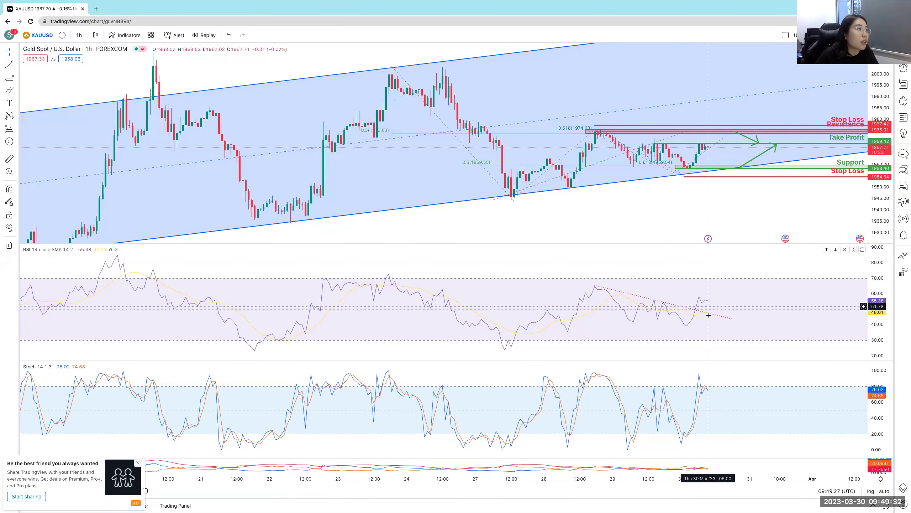
pyautogui.hotkey('alt', 't')
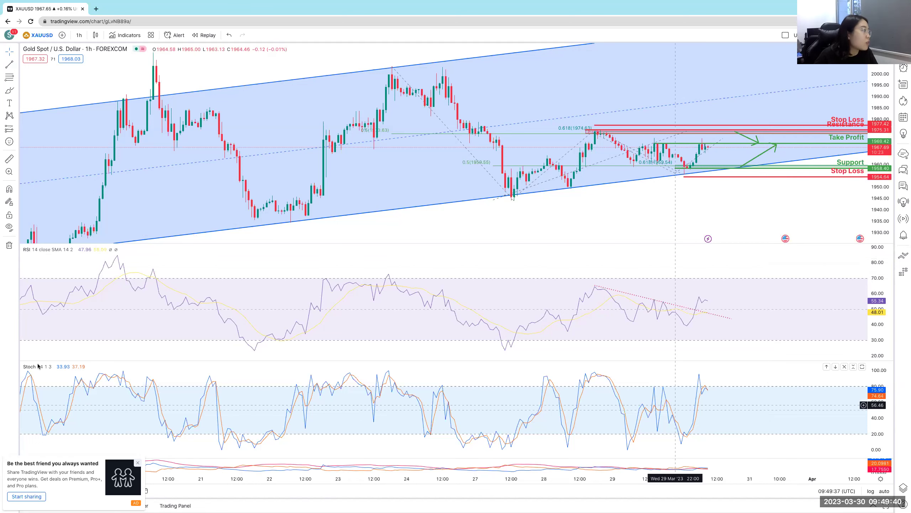
# Set the Stochastic indicator's %K length to 21 and its %K smoothing to 5.
pyautogui.moveTo(66, 365)
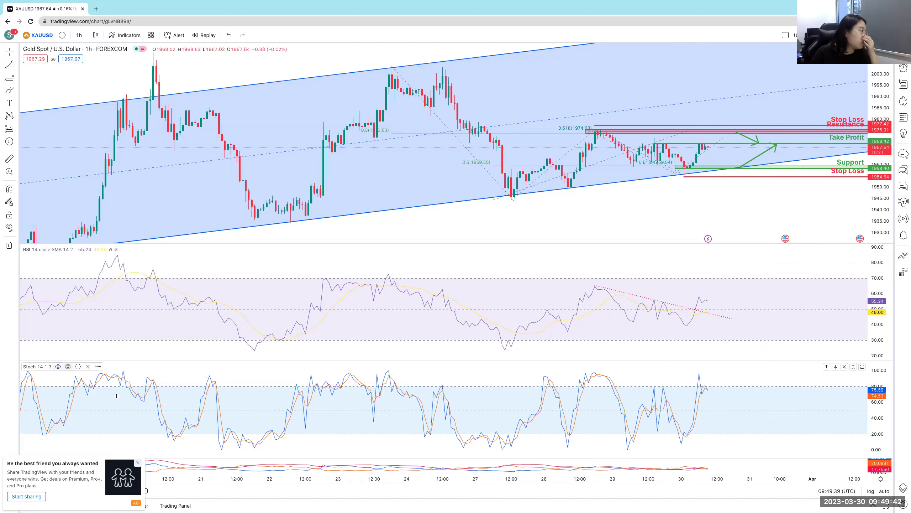
pyautogui.doubleClick(96, 378)
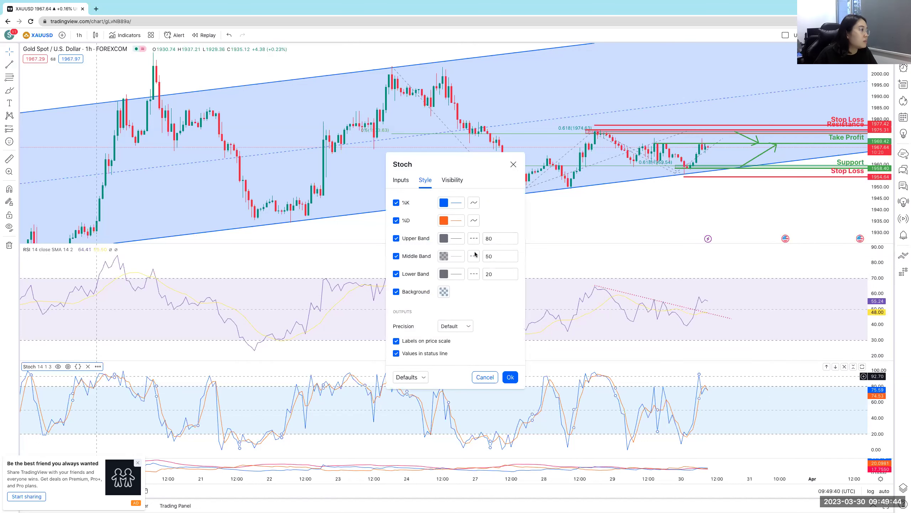
pyautogui.click(400, 179)
pyautogui.click(448, 220)
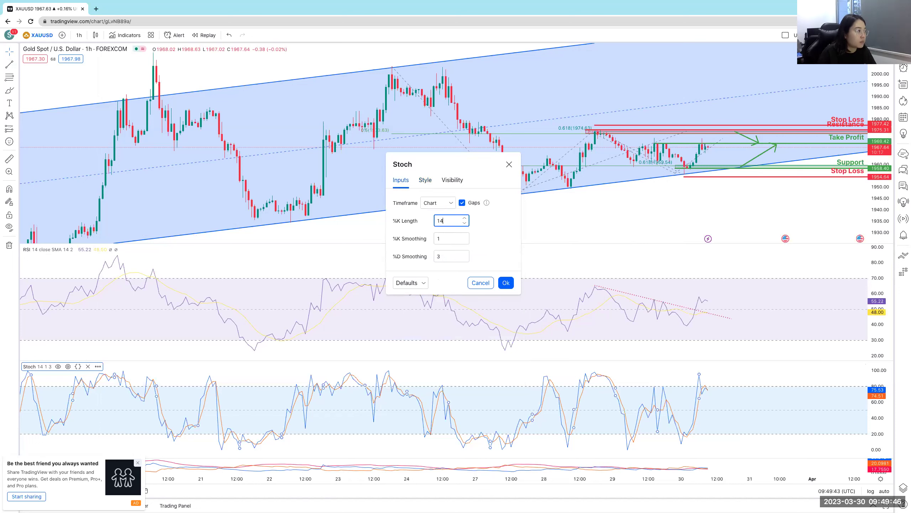
pyautogui.press('BackSpace')
pyautogui.press('BackSpace')
pyautogui.write('21')
pyautogui.press('Tab')
pyautogui.write('5')
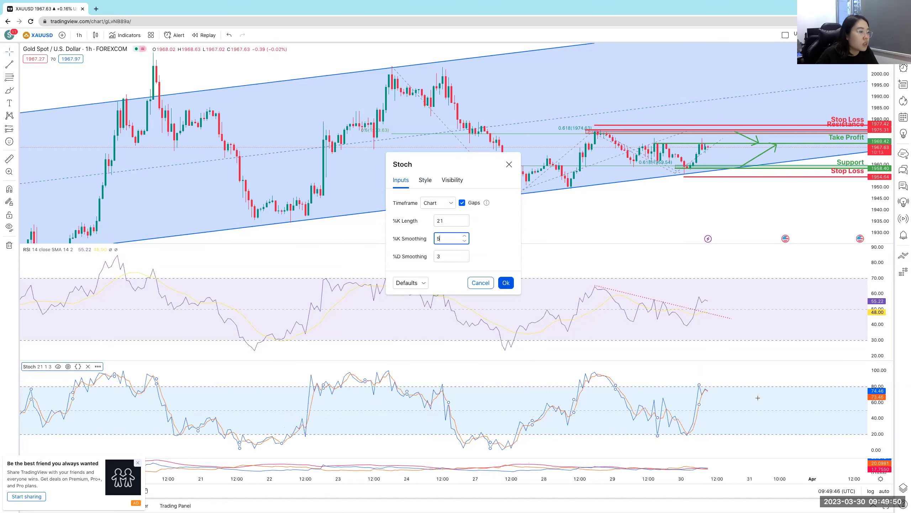
pyautogui.press('Return')
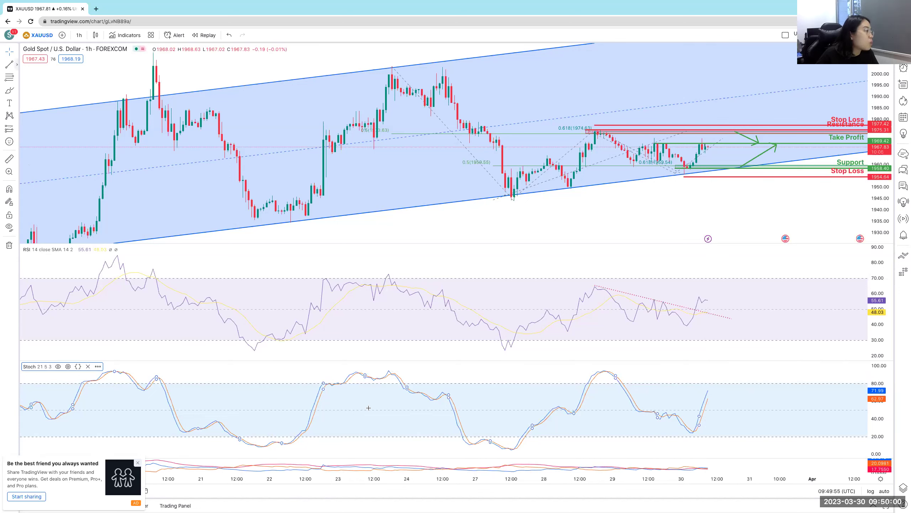
# Draw a horizontal ray on the Stochastic from its 23 March 17:00 peak at about 95.07.
pyautogui.click(17, 64)
pyautogui.click(51, 162)
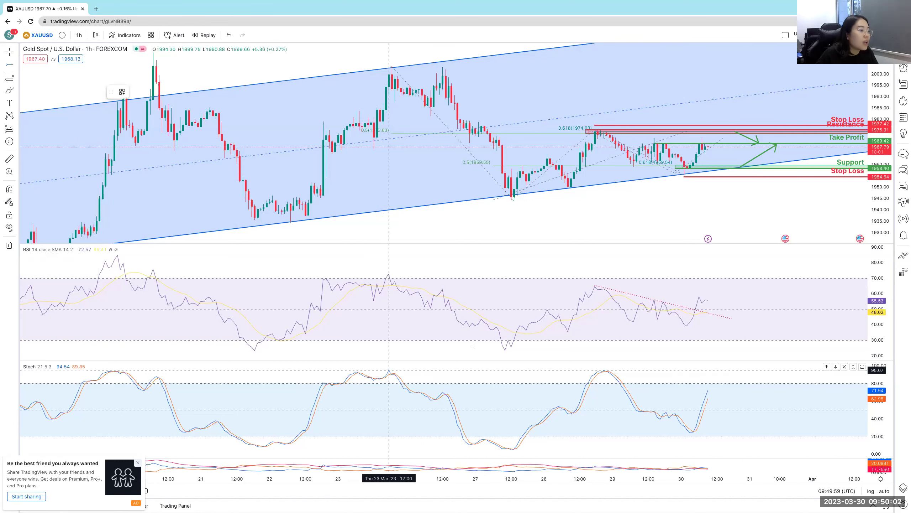
pyautogui.click(389, 370)
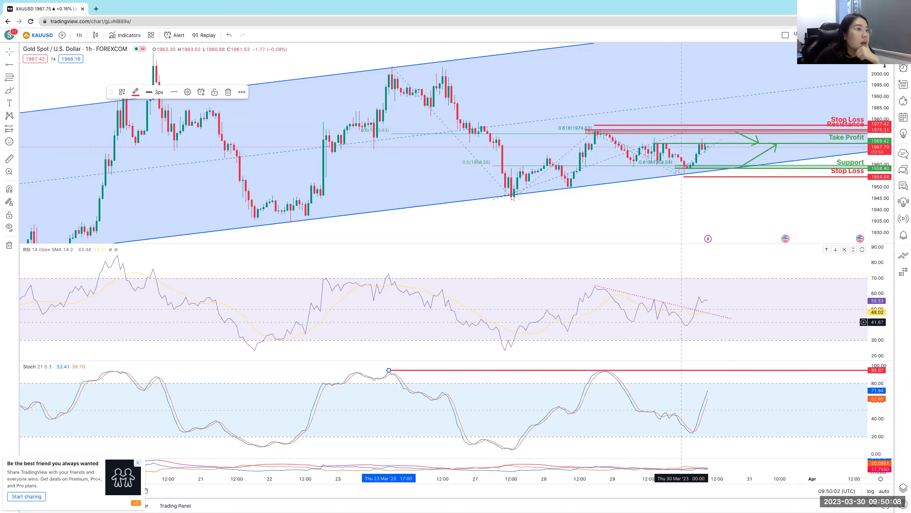
# Remove the RSI and Stochastic indicators from the chart, keeping the Directional Movement Index.
pyautogui.moveTo(869, 285); pyautogui.dragTo(813, 239)
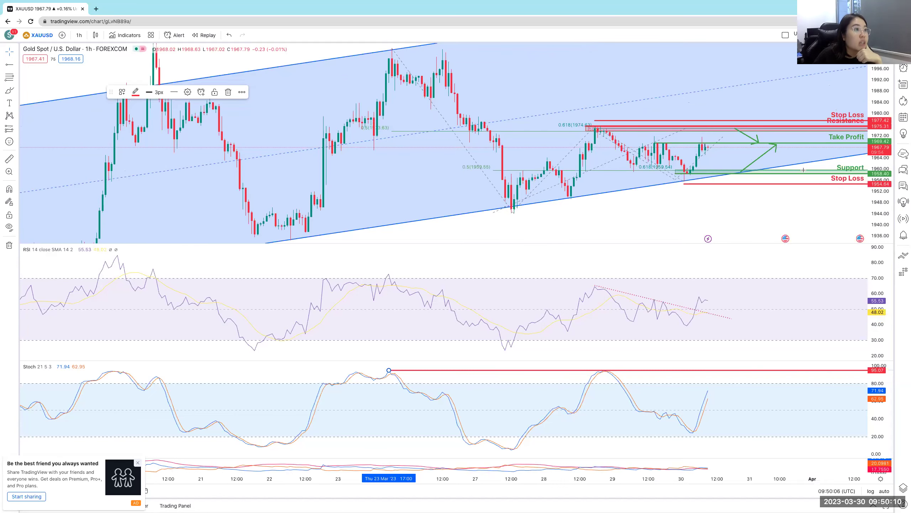
pyautogui.doubleClick(879, 169)
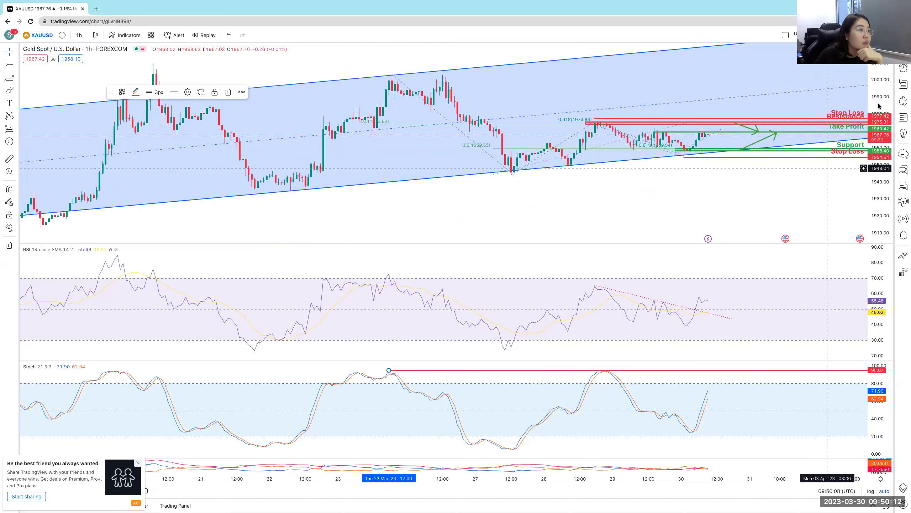
pyautogui.scroll(2, 879, 107)
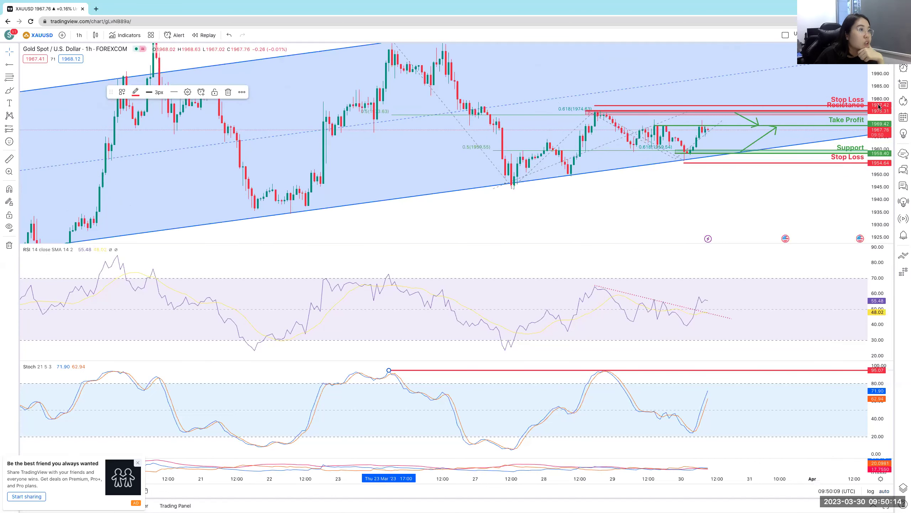
pyautogui.moveTo(870, 193); pyautogui.dragTo(869, 189)
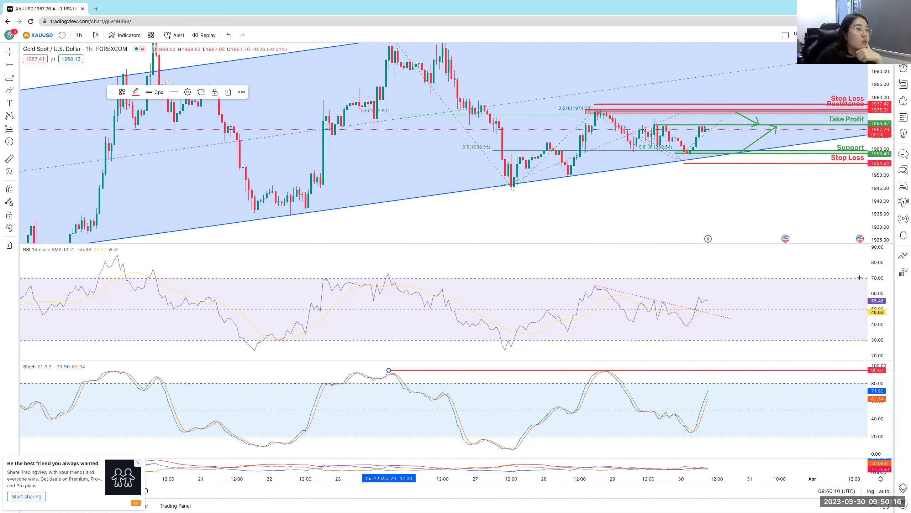
pyautogui.hotkey('alt', 'r')
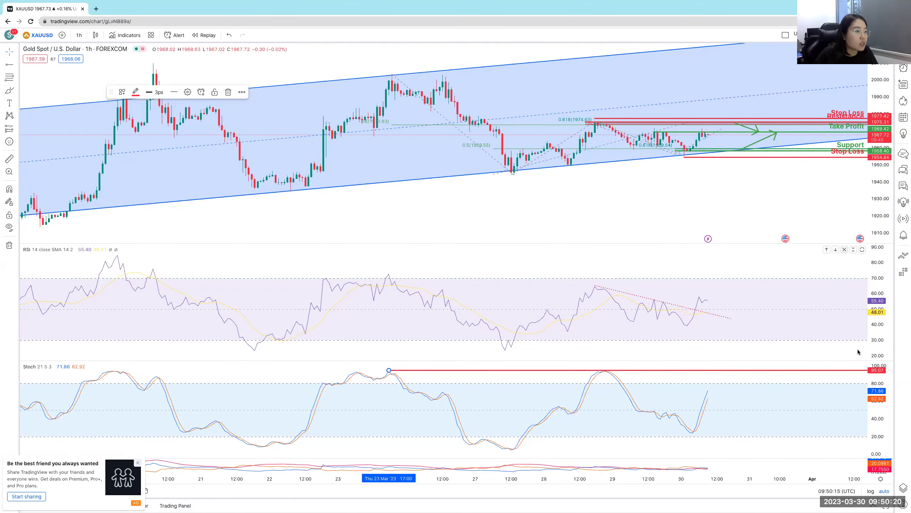
pyautogui.click(845, 249)
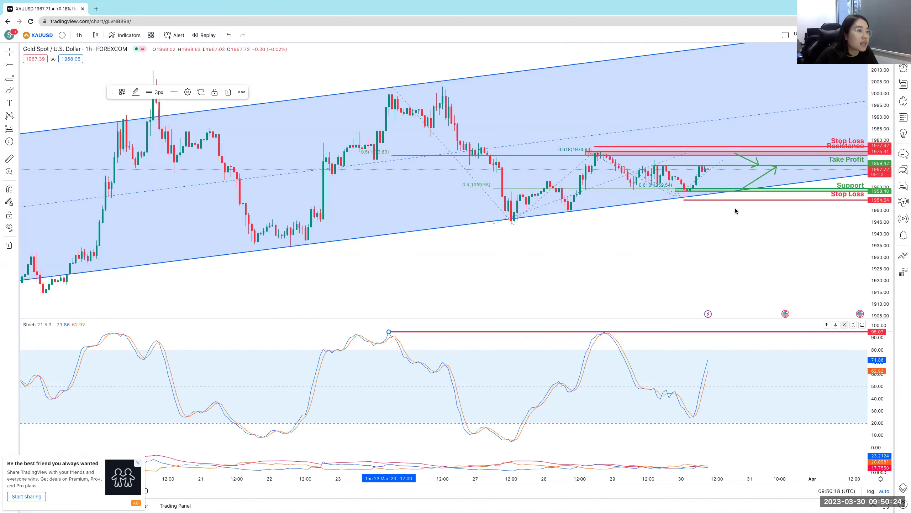
pyautogui.press('Delete')
# Reposition the resistance arrow to point up from about 1969.84 to 1974.76 at 31 March 00:00, and delete the Stop Loss line above the resistance zone.
pyautogui.moveTo(732, 207)
pyautogui.mouseDown()
pyautogui.moveTo(722, 221)
pyautogui.moveTo(761, 213)
pyautogui.moveTo(750, 202)
pyautogui.mouseUp()
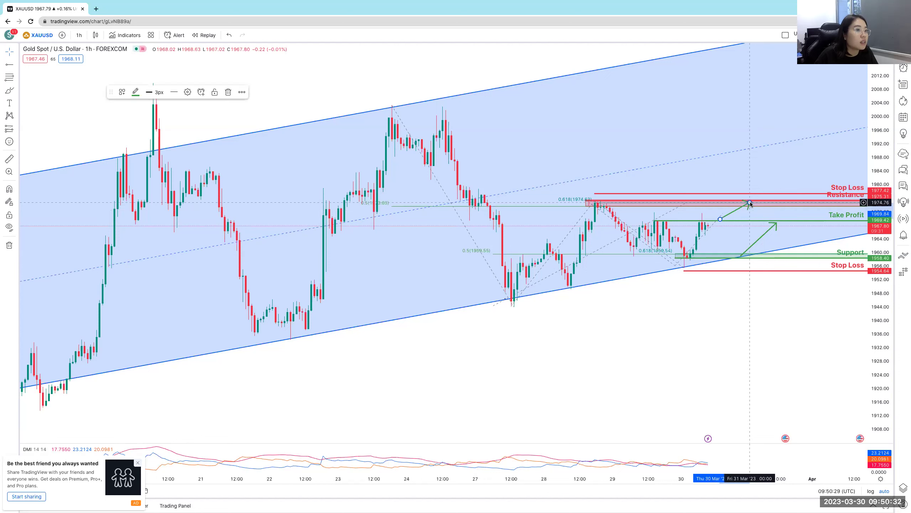
pyautogui.click(512, 115)
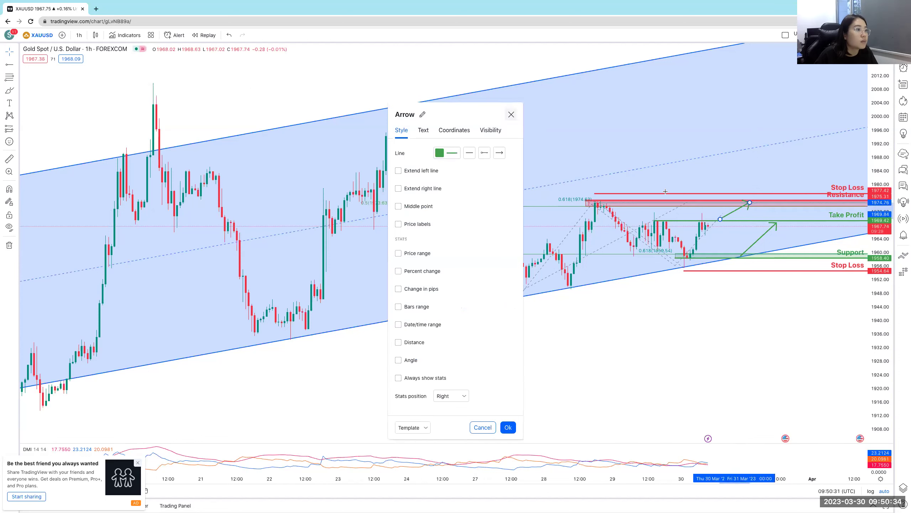
pyautogui.press('Escape')
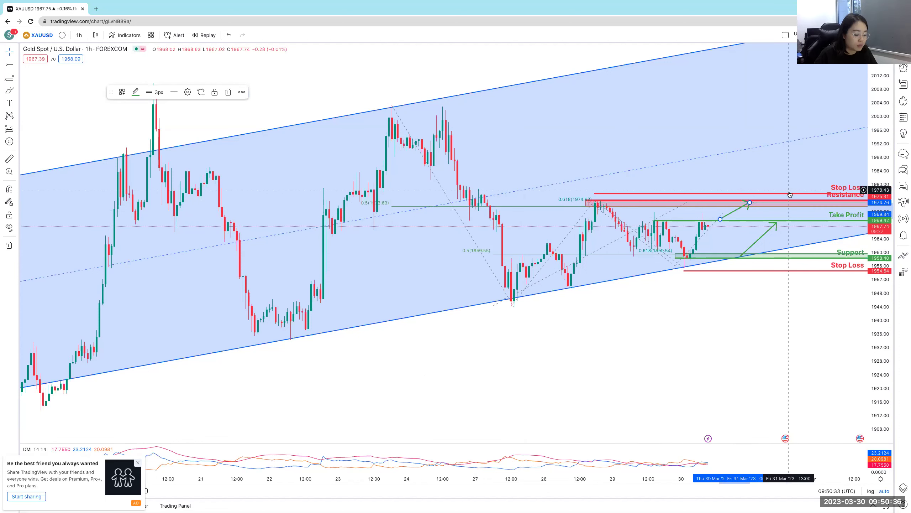
pyautogui.click(789, 193)
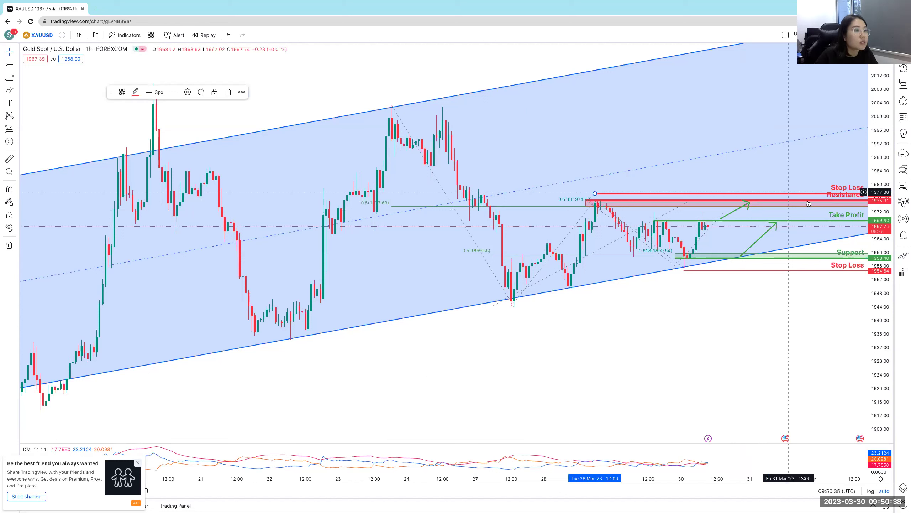
pyautogui.press('Delete')
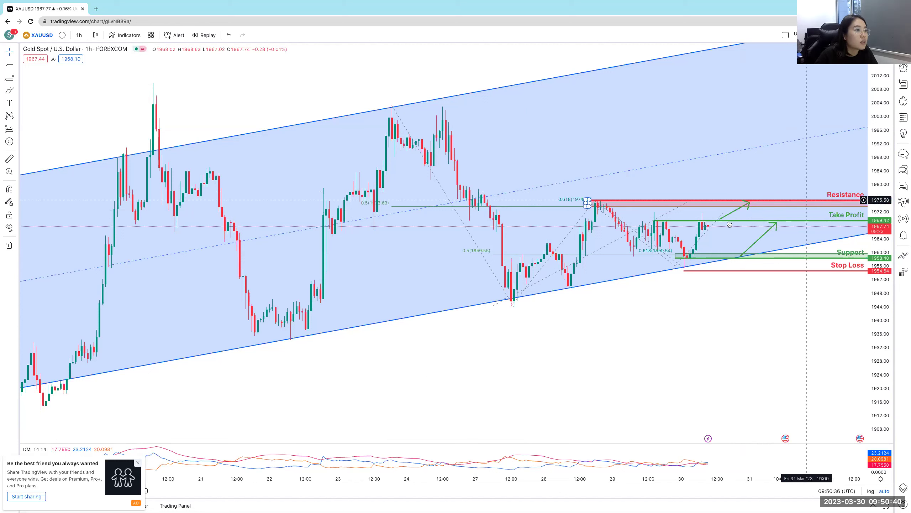
# Move the start of the arrow pointing at the resistance zone to about 1969.56 on 30 March 11:00.
pyautogui.moveTo(723, 220); pyautogui.dragTo(724, 222)
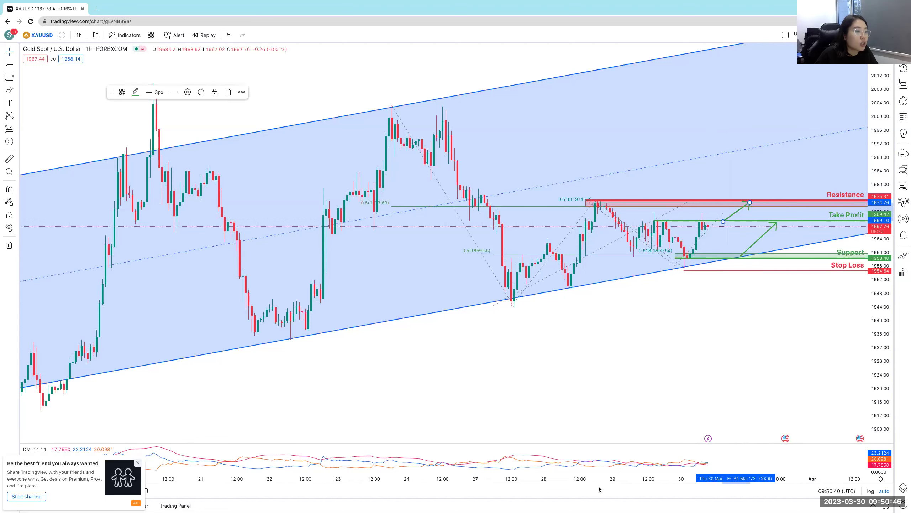
pyautogui.click(864, 64)
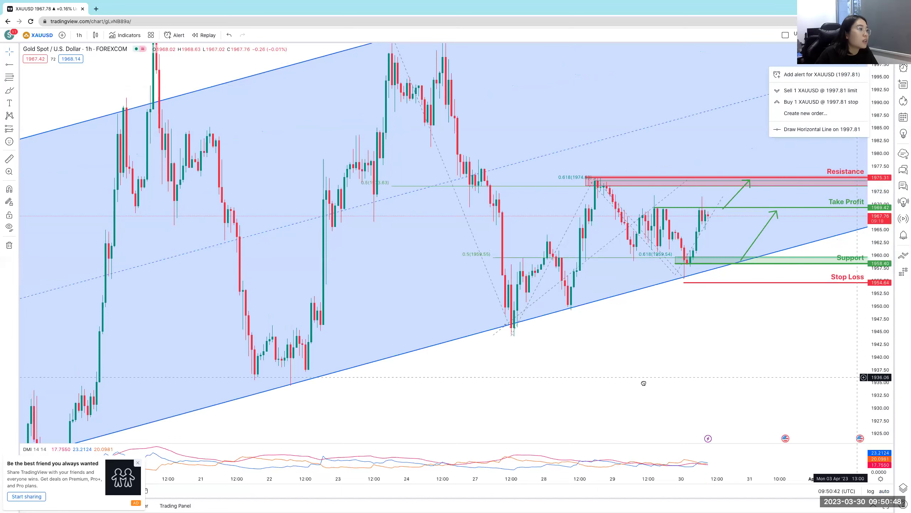
pyautogui.scroll(2, 672, 379)
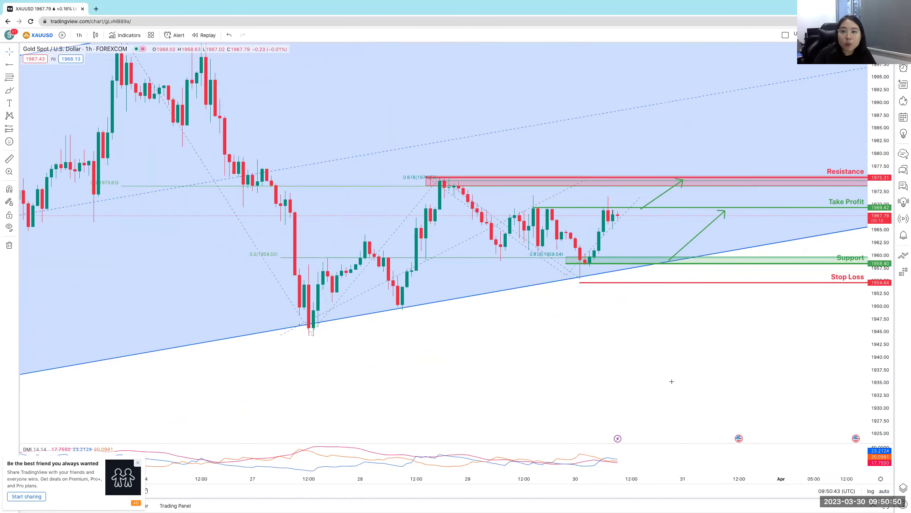
pyautogui.scroll(2, 672, 381)
pyautogui.hscroll(-1, 672, 381)
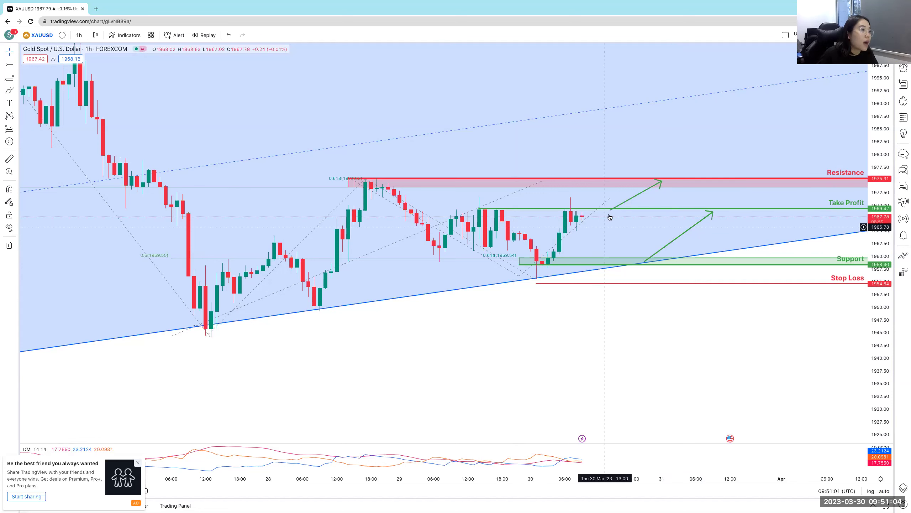
pyautogui.moveTo(610, 210); pyautogui.dragTo(594, 208)
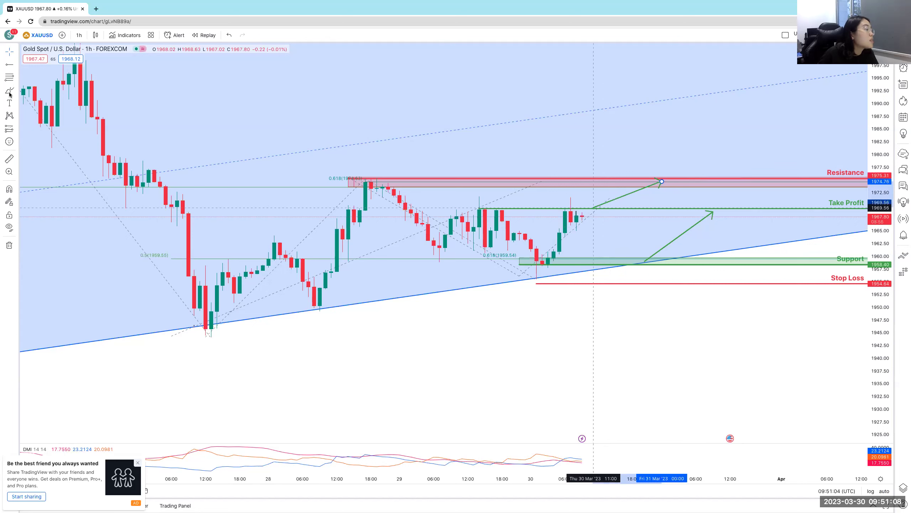
# Brush a small curve beside the latest candle at the Take Profit level and undo the stroke.
pyautogui.press('Escape')
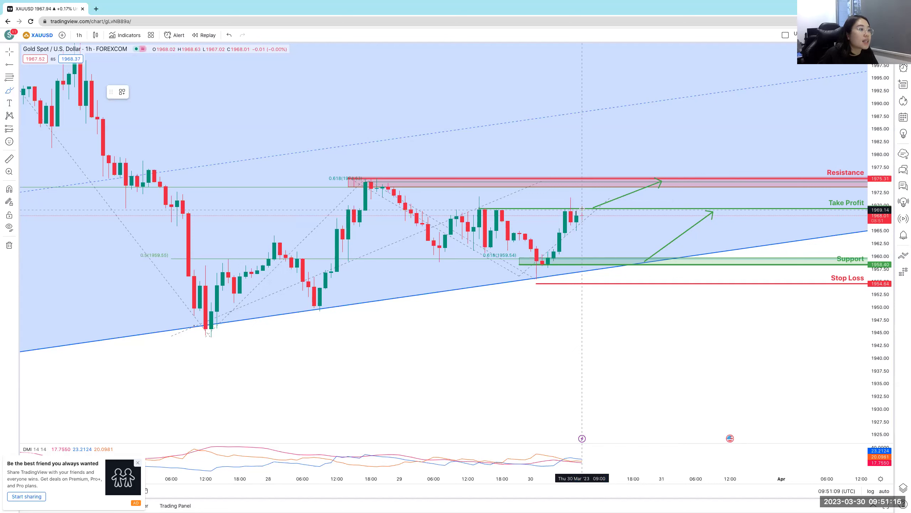
pyautogui.moveTo(582, 207)
pyautogui.mouseDown()
pyautogui.moveTo(593, 206)
pyautogui.moveTo(583, 208)
pyautogui.mouseUp()
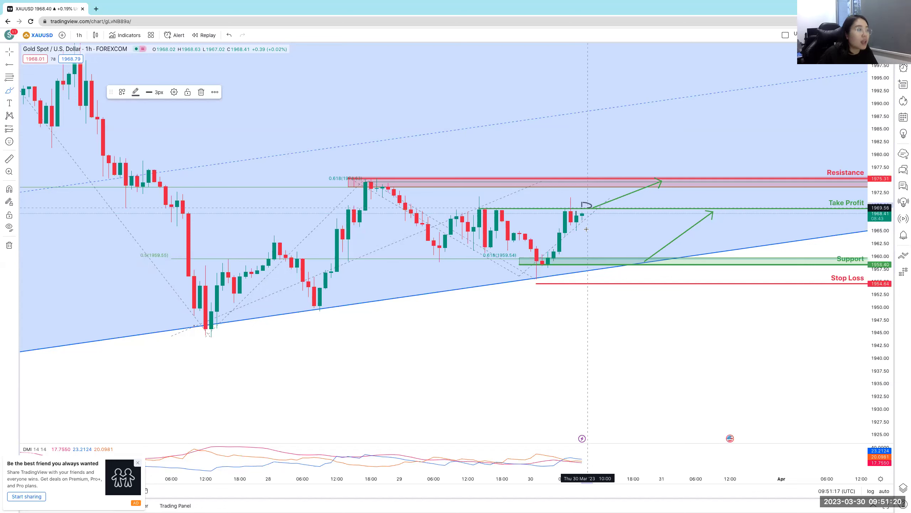
pyautogui.click(226, 35)
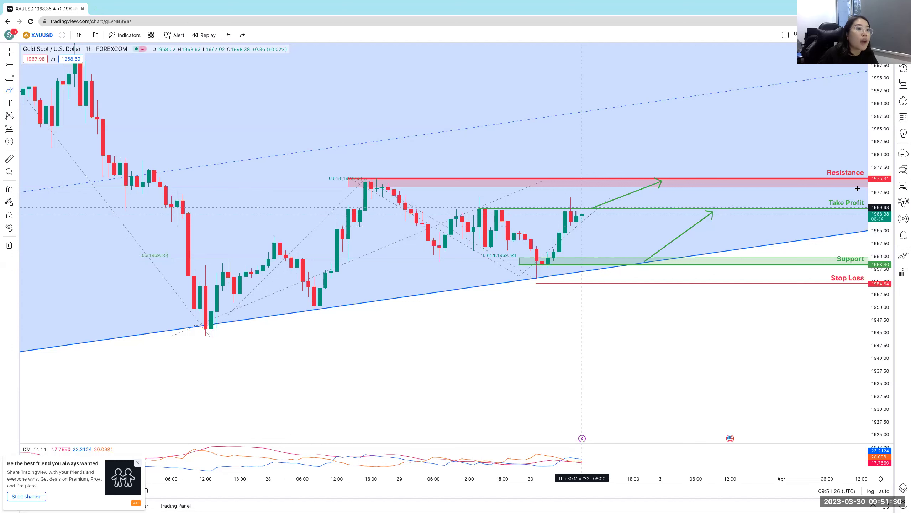
# Brush a small mark above the latest candle and a path falling from it to the support zone at about 1960.
pyautogui.click(584, 208)
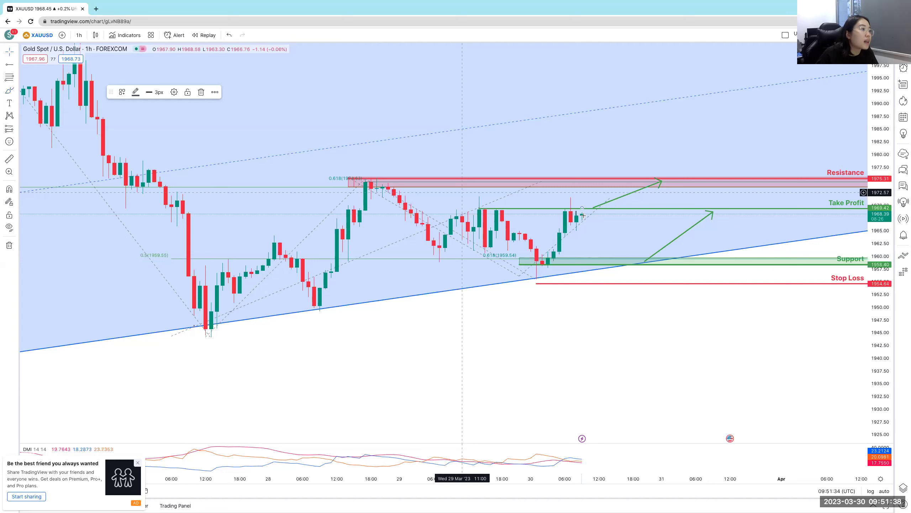
pyautogui.moveTo(583, 216); pyautogui.dragTo(617, 258)
pyautogui.moveTo(589, 217); pyautogui.dragTo(622, 257)
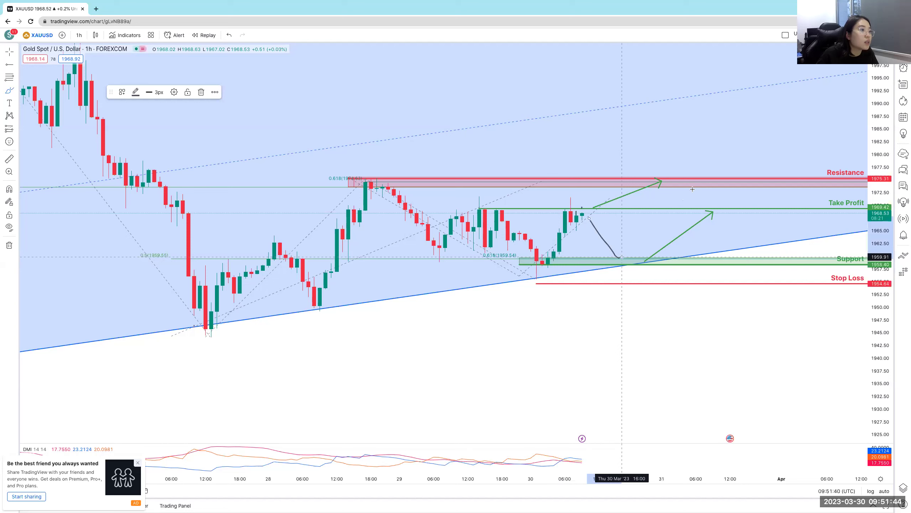
# Brush a path rising from support to resistance, circle the support touch, and sketch a breakout, pullback and rise to resistance from the latest candle.
pyautogui.moveTo(623, 256)
pyautogui.mouseDown()
pyautogui.moveTo(685, 188)
pyautogui.moveTo(696, 190)
pyautogui.mouseUp()
pyautogui.moveTo(652, 212)
pyautogui.mouseDown()
pyautogui.moveTo(673, 207)
pyautogui.moveTo(679, 217)
pyautogui.mouseUp()
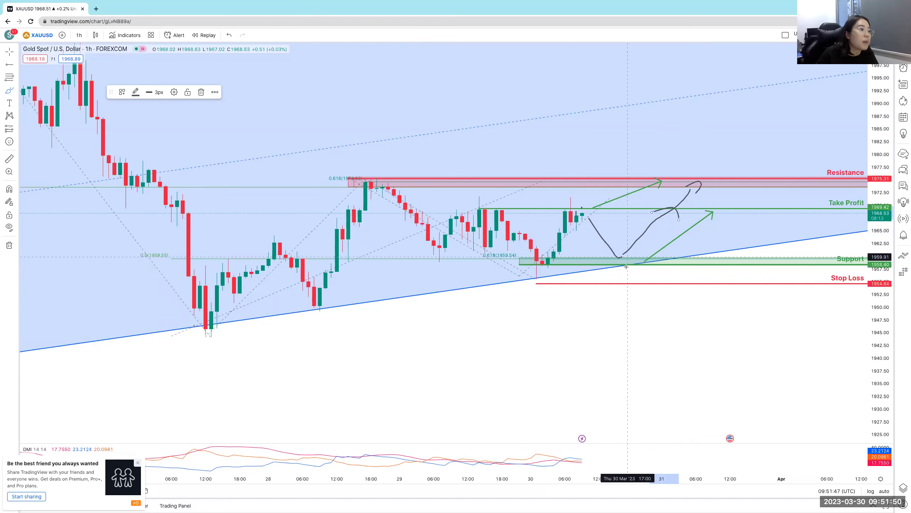
pyautogui.moveTo(626, 267); pyautogui.dragTo(632, 256)
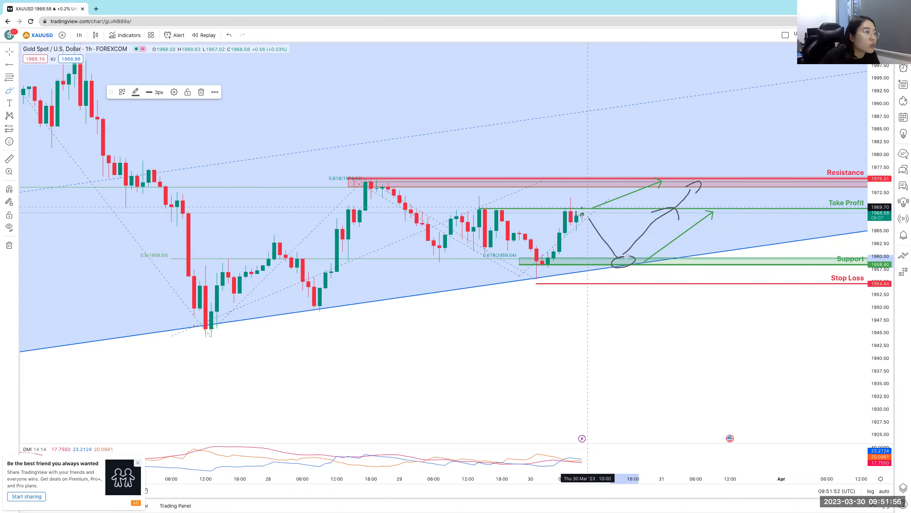
pyautogui.moveTo(584, 212)
pyautogui.mouseDown()
pyautogui.moveTo(599, 197)
pyautogui.moveTo(618, 212)
pyautogui.moveTo(639, 188)
pyautogui.moveTo(644, 198)
pyautogui.mouseUp()
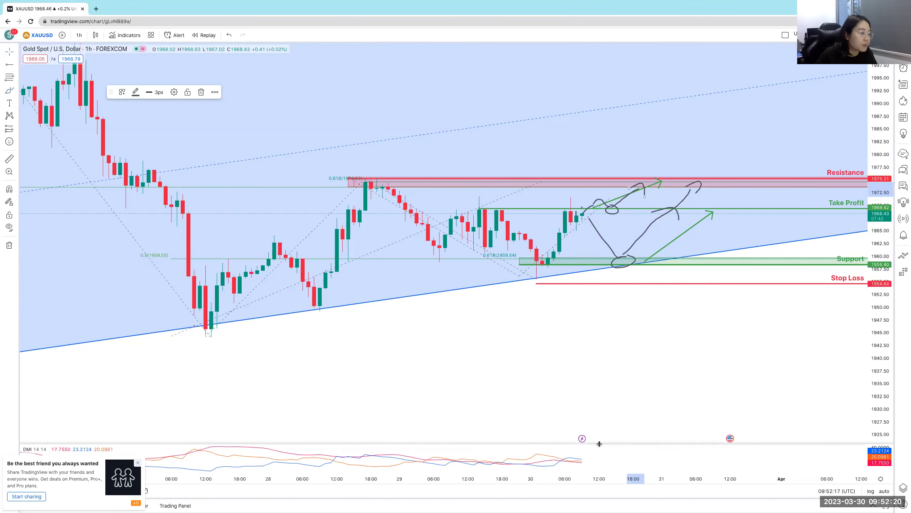
# Enlarge the DMI pane to examine its lines, and remove the DMI indicator from the chart.
pyautogui.click(613, 344)
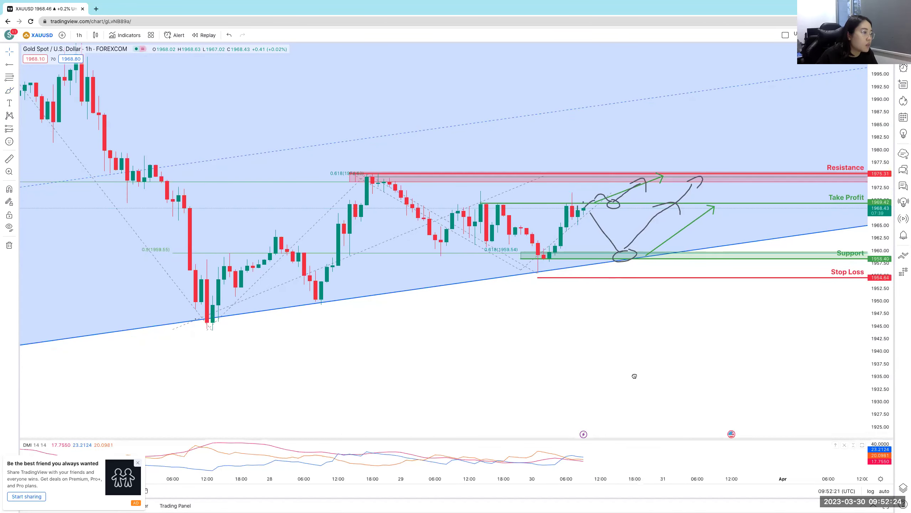
pyautogui.moveTo(624, 419); pyautogui.dragTo(635, 438)
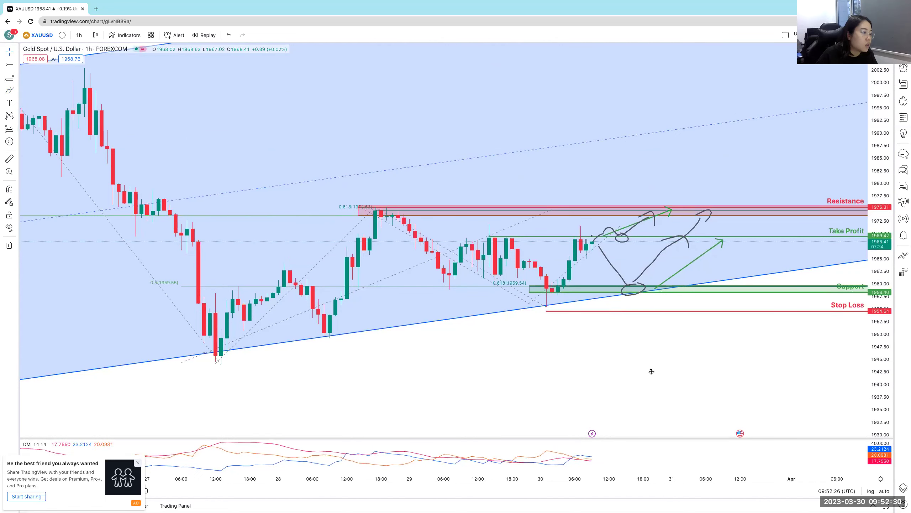
pyautogui.moveTo(647, 322); pyautogui.dragTo(627, 361)
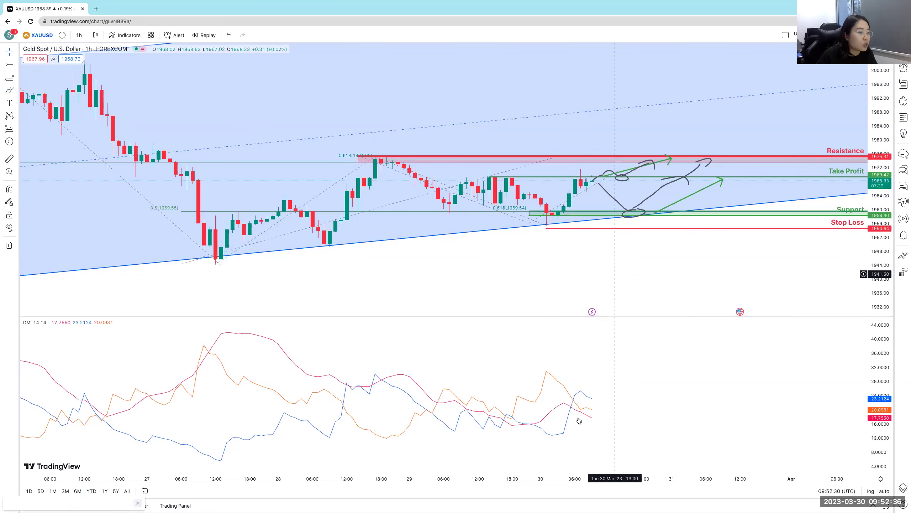
pyautogui.hscroll(2, 576, 419)
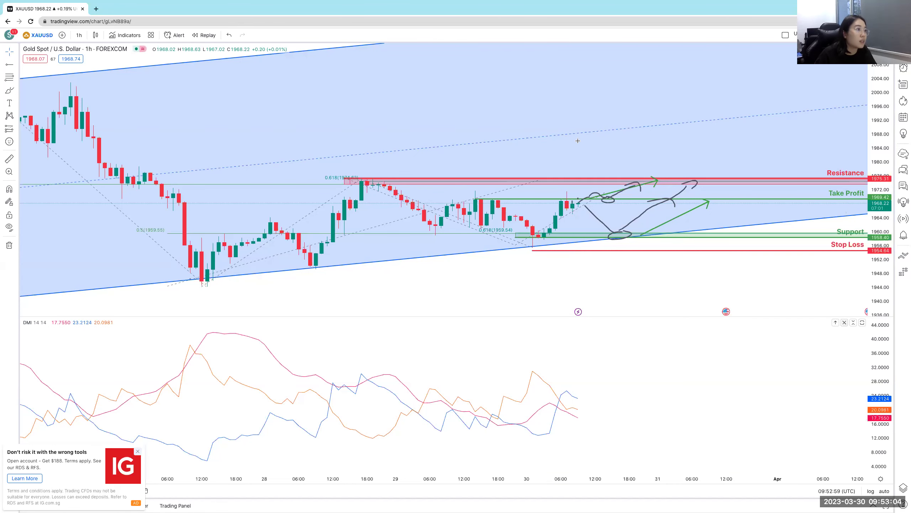
pyautogui.click(844, 322)
# Place a text note in open space above the latest candles with the first line "85% confident up".
pyautogui.click(9, 103)
pyautogui.click(578, 140)
pyautogui.write('8')
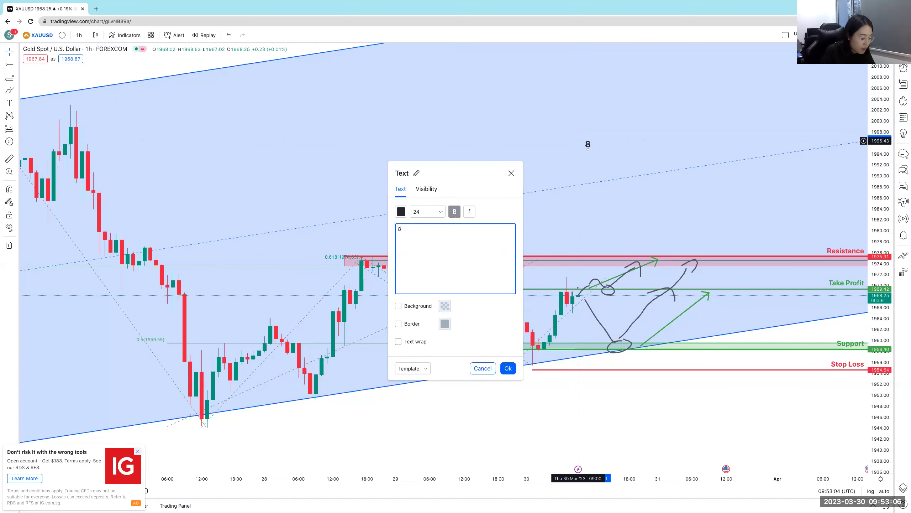
pyautogui.write('5% conf')
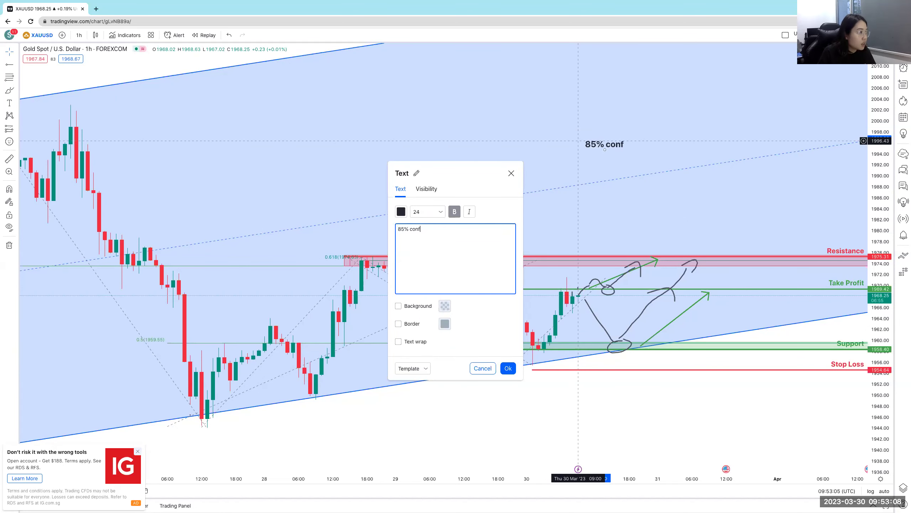
pyautogui.write('ident u')
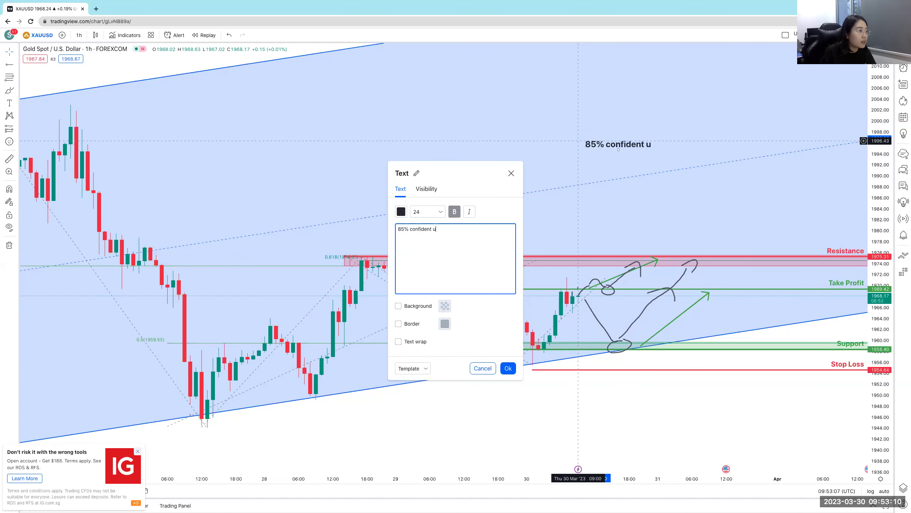
pyautogui.write('p')
pyautogui.press('Return')
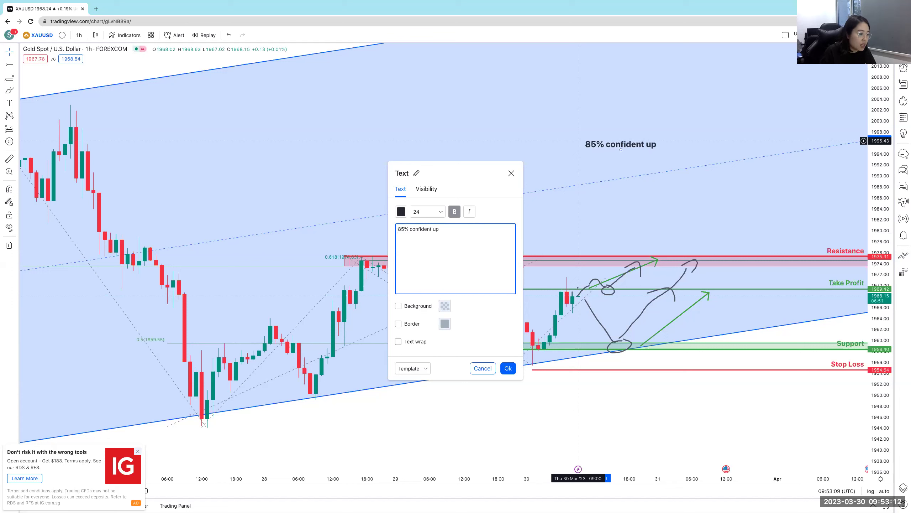
# Add the second line "breakout or at the pullback" to the text note.
pyautogui.write('b')
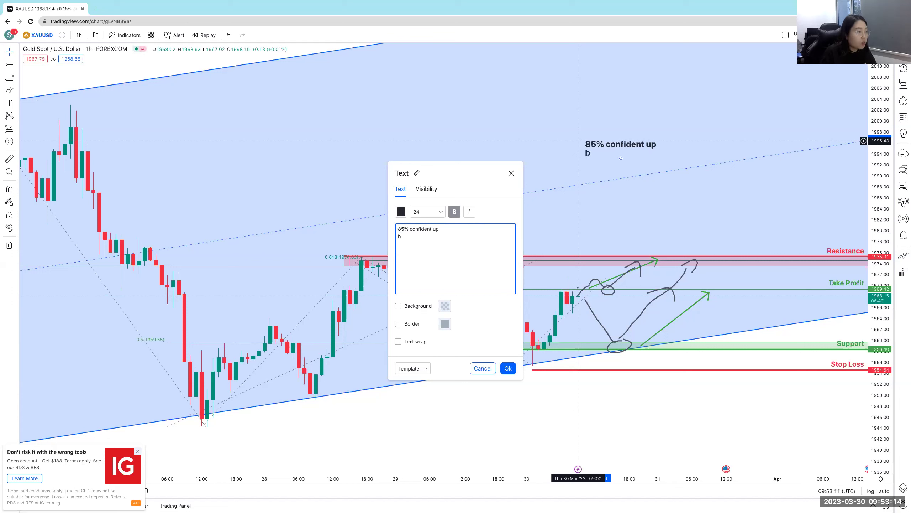
pyautogui.write('reako')
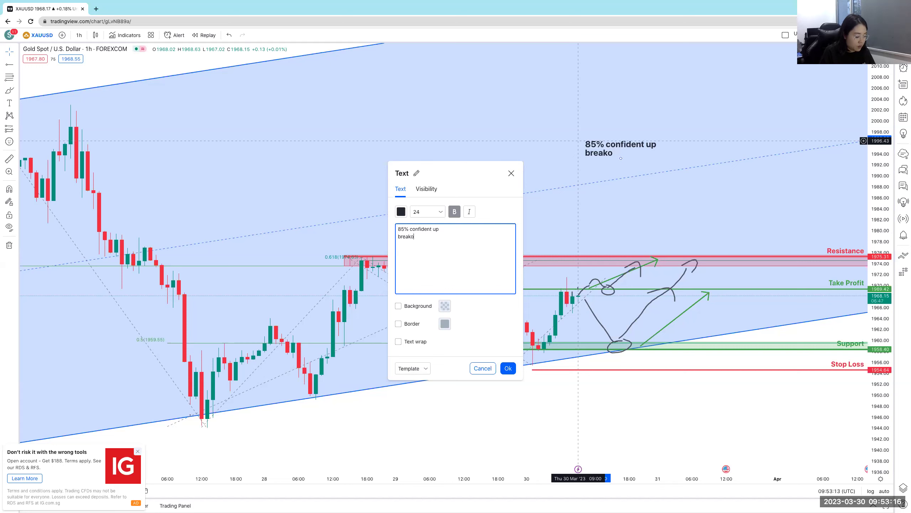
pyautogui.write('tut or at the ')
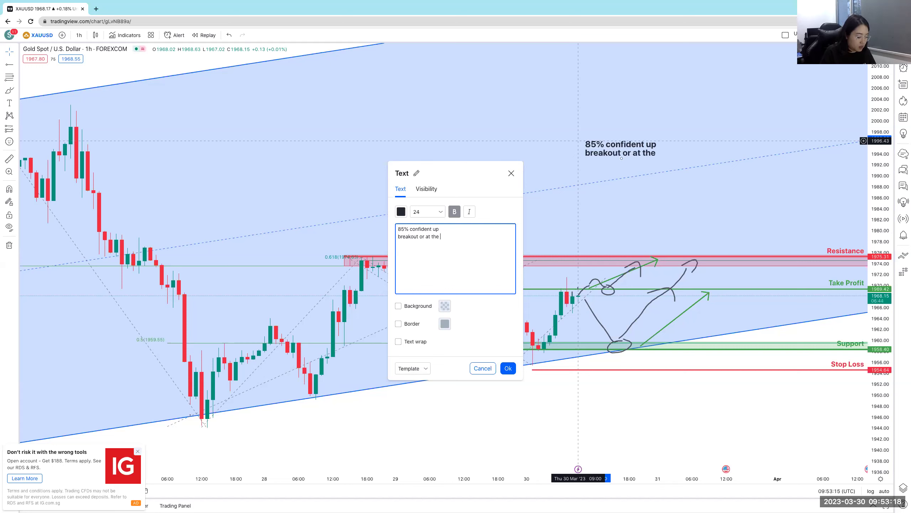
pyautogui.write('b')
pyautogui.press('BackSpace')
pyautogui.write('pul')
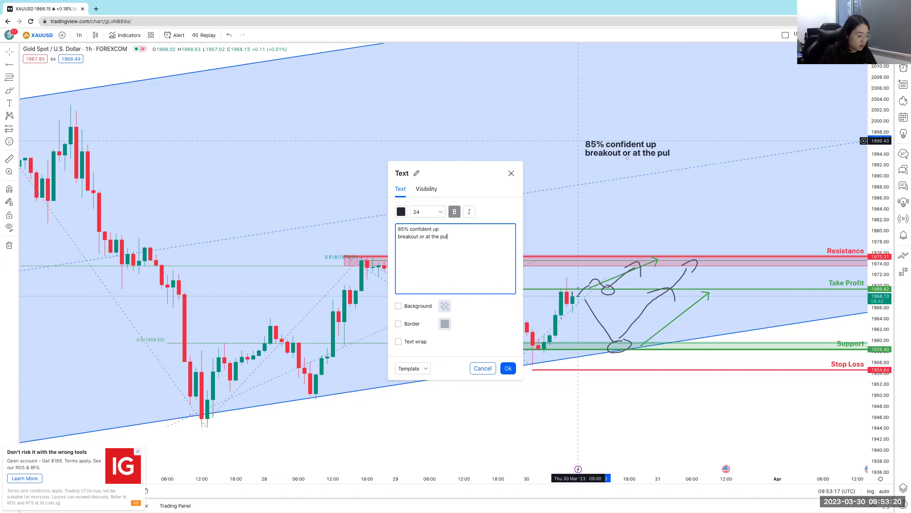
pyautogui.write('lback')
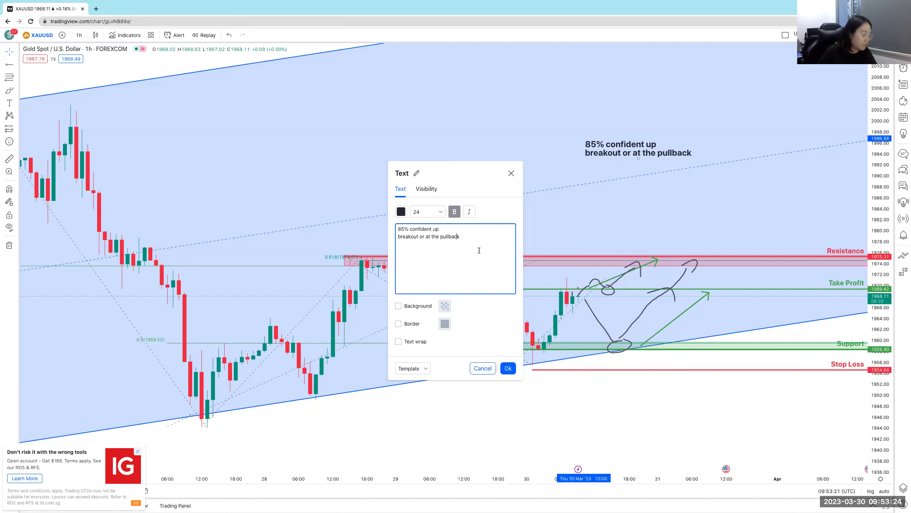
pyautogui.write('entr')
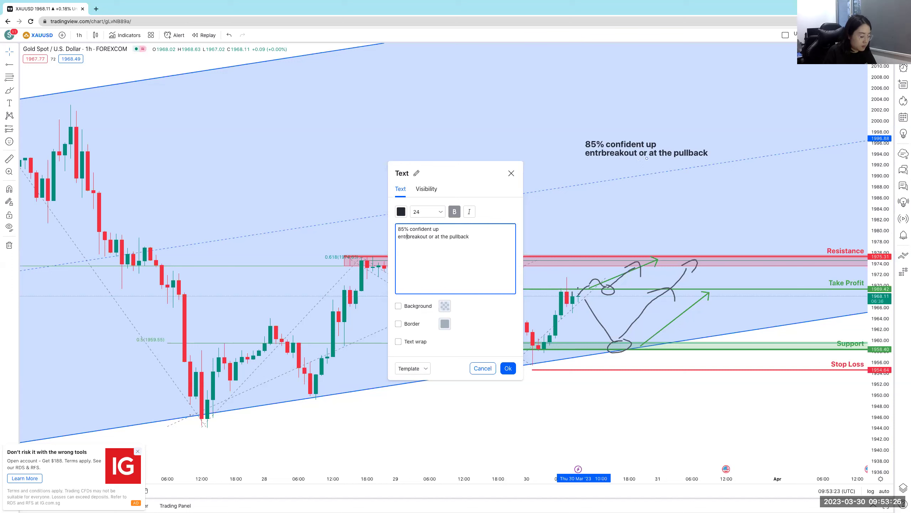
pyautogui.write('y eitehr a')
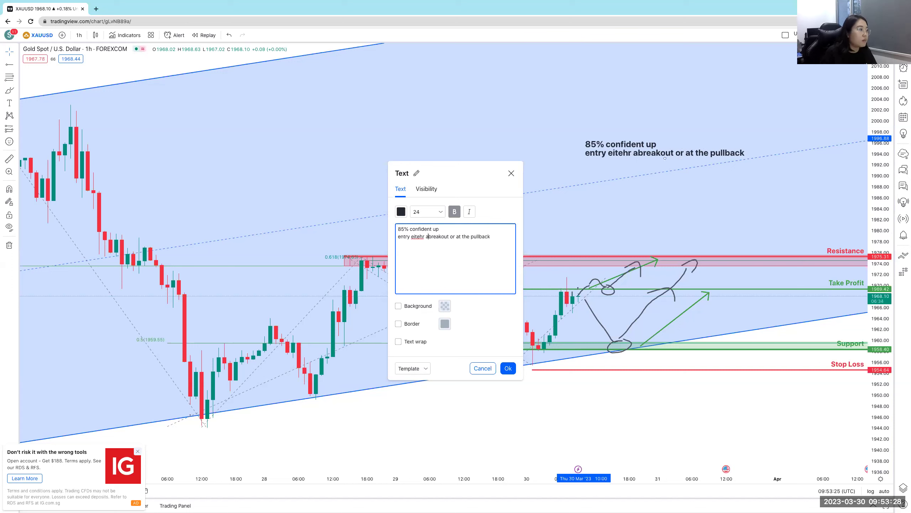
pyautogui.write('t')
# Extend the note's second line to "entry either at breakout or at the pullback", correct its spelling and accept the text.
pyautogui.rightClick(413, 236)
pyautogui.click(426, 240)
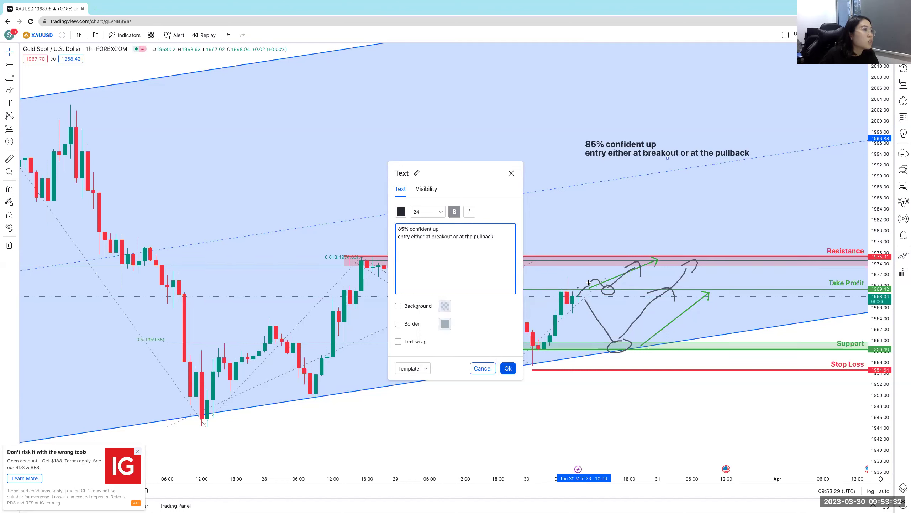
pyautogui.click(508, 369)
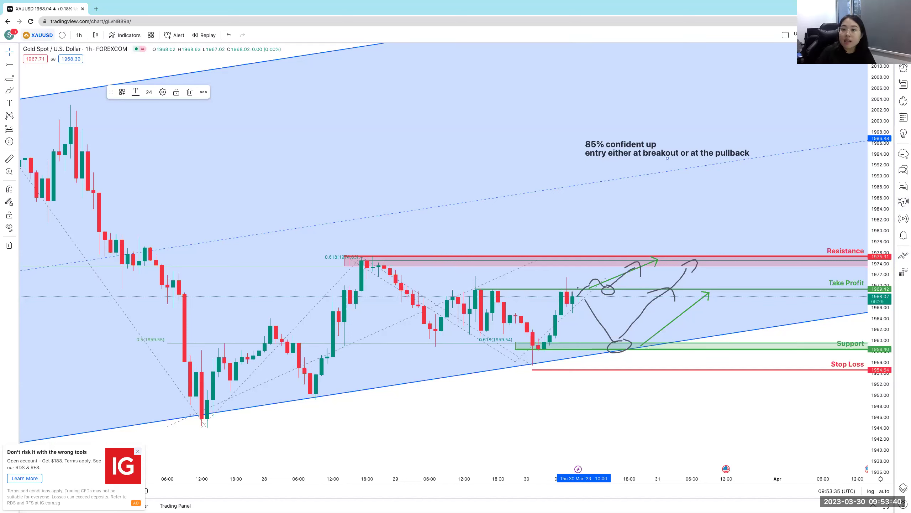
# Switch the chart to the Coinbase ETHUSD symbol on the 1-day timeframe.
pyautogui.write('ETHUSD')
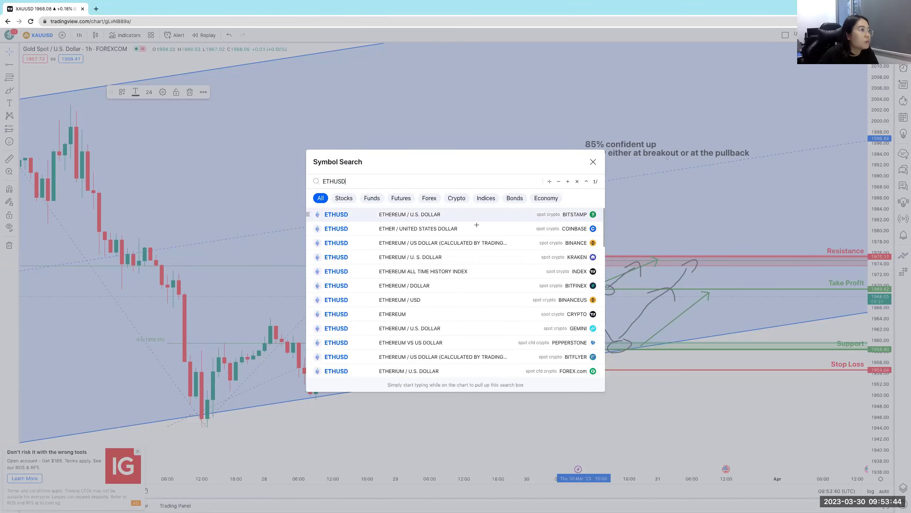
pyautogui.click(477, 225)
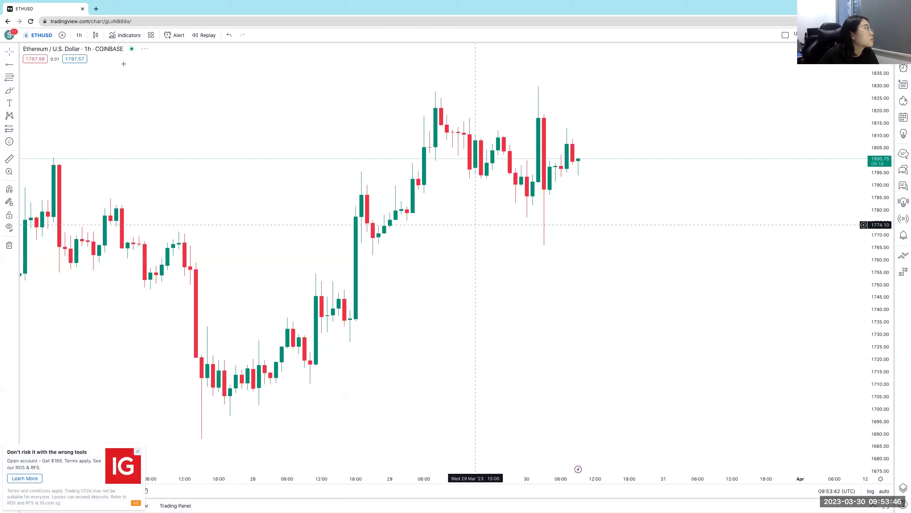
pyautogui.click(79, 35)
pyautogui.click(79, 35)
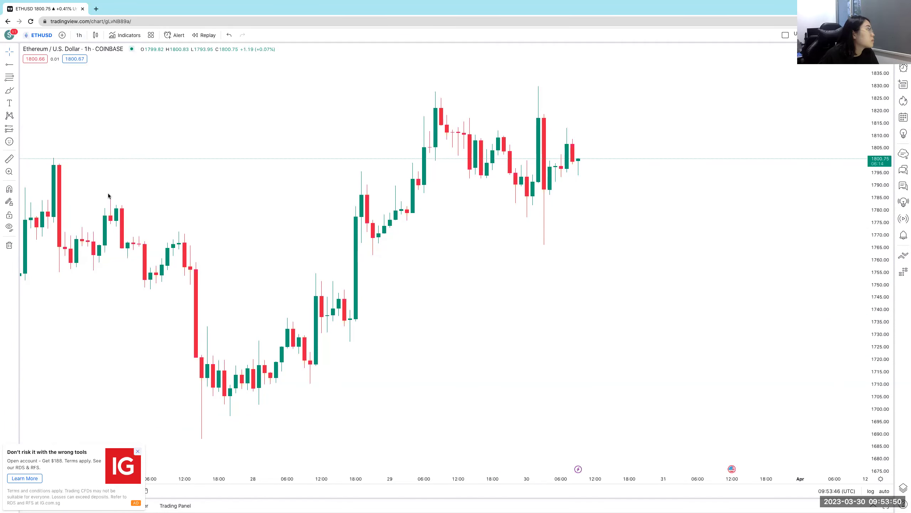
pyautogui.click(79, 35)
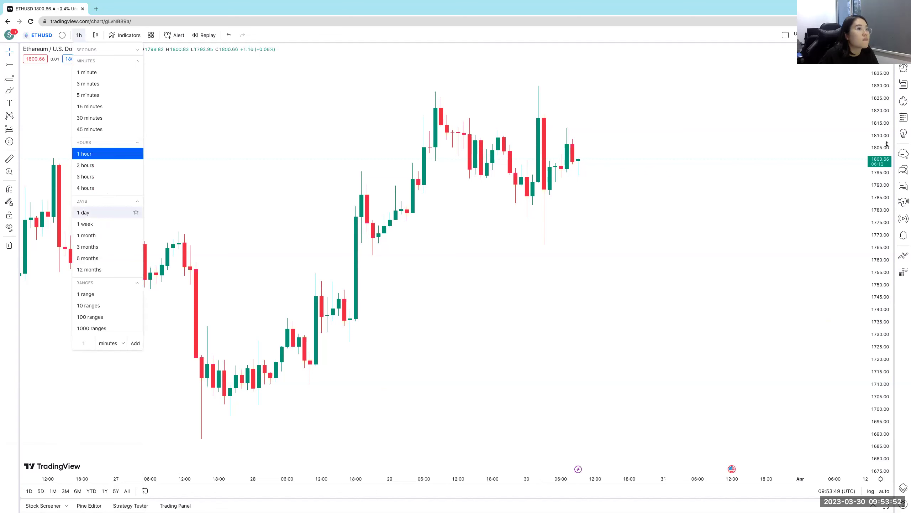
pyautogui.click(86, 212)
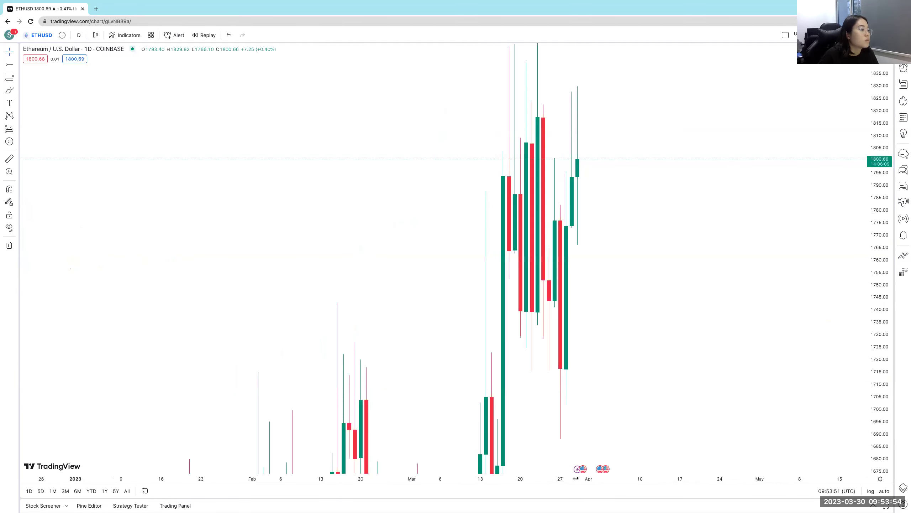
# Draw a horizontal ray from the mid-February 2023 highs at about 1709.22.
pyautogui.scroll(-5, 554, 308)
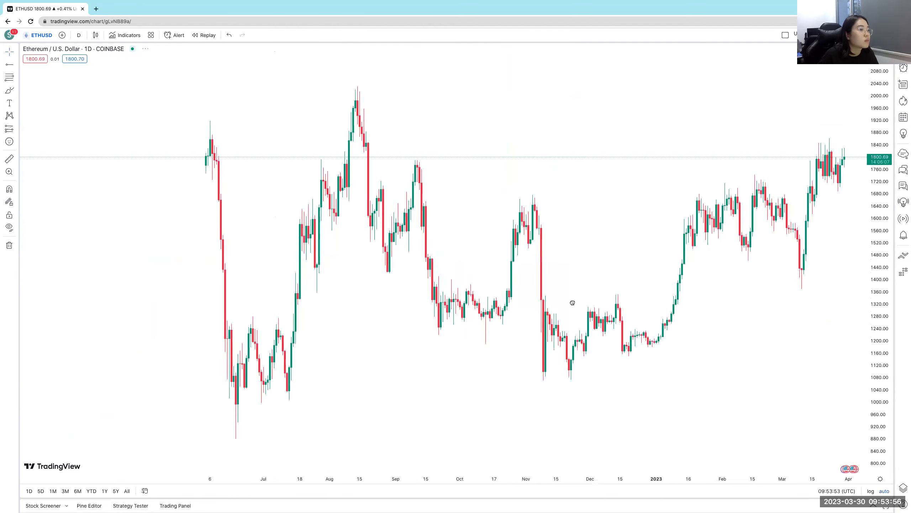
pyautogui.scroll(-2, 559, 307)
pyautogui.moveTo(451, 303); pyautogui.dragTo(405, 303)
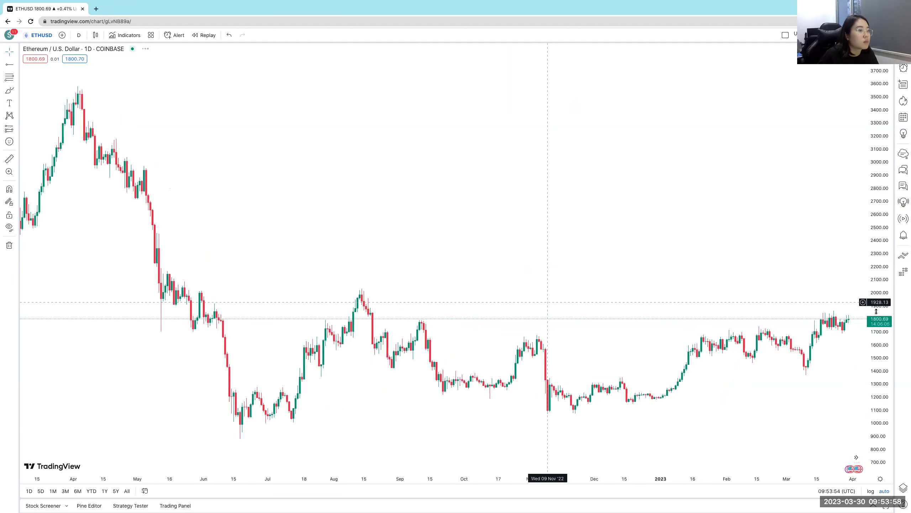
pyautogui.moveTo(877, 311); pyautogui.dragTo(869, 240)
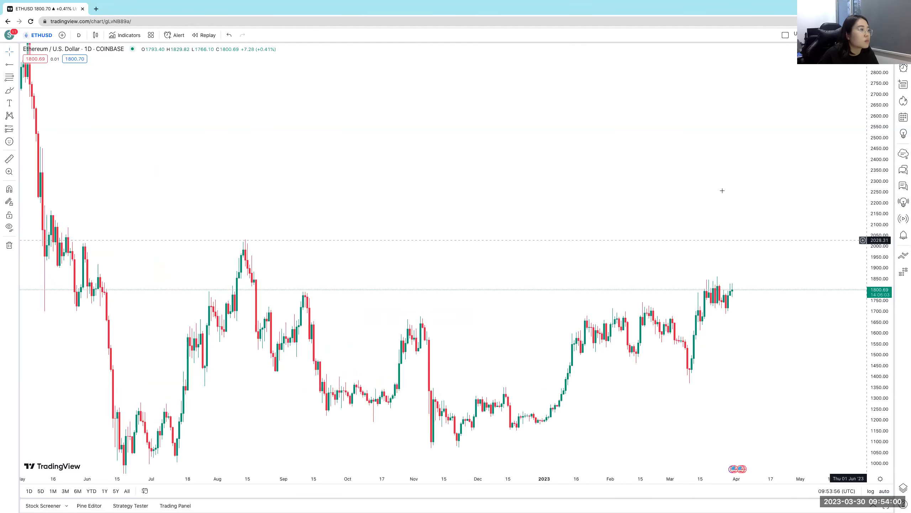
pyautogui.hscroll(5, 722, 190)
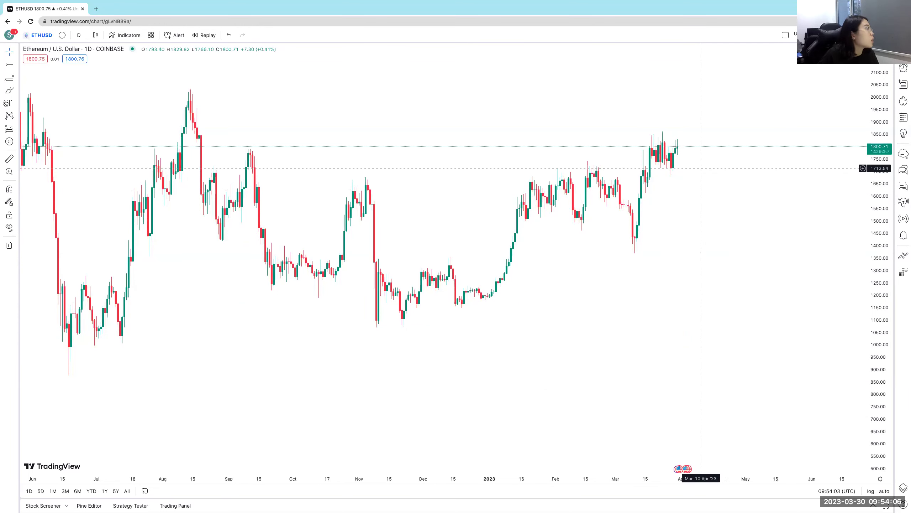
pyautogui.click(588, 169)
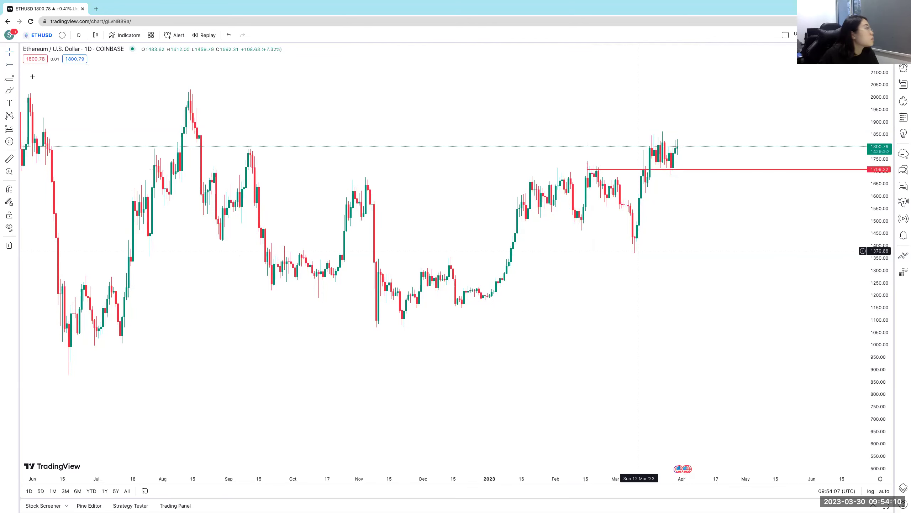
# Draw a rising parallel channel with its lower line from about 1074.96 on 22 November 2022 to 1556.77 on 6 May 2023 and its upper line along the highs.
pyautogui.click(16, 65)
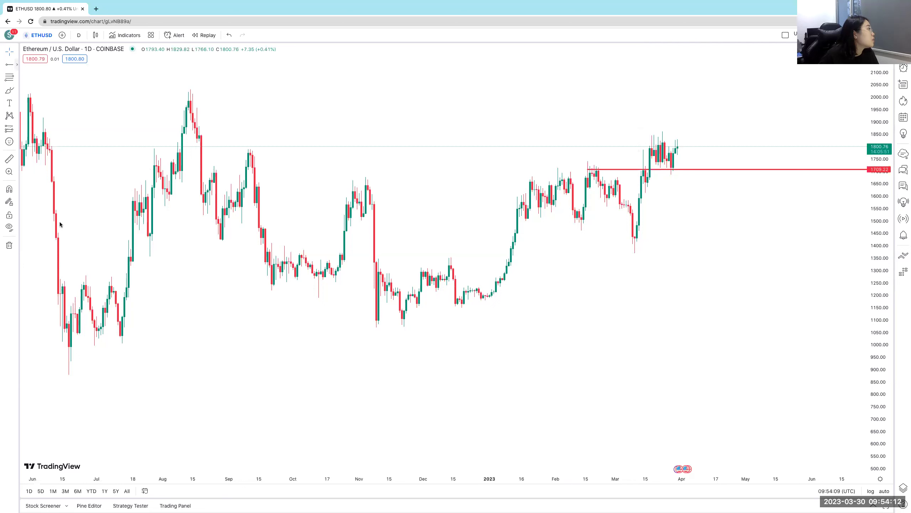
pyautogui.hotkey('alt', 't')
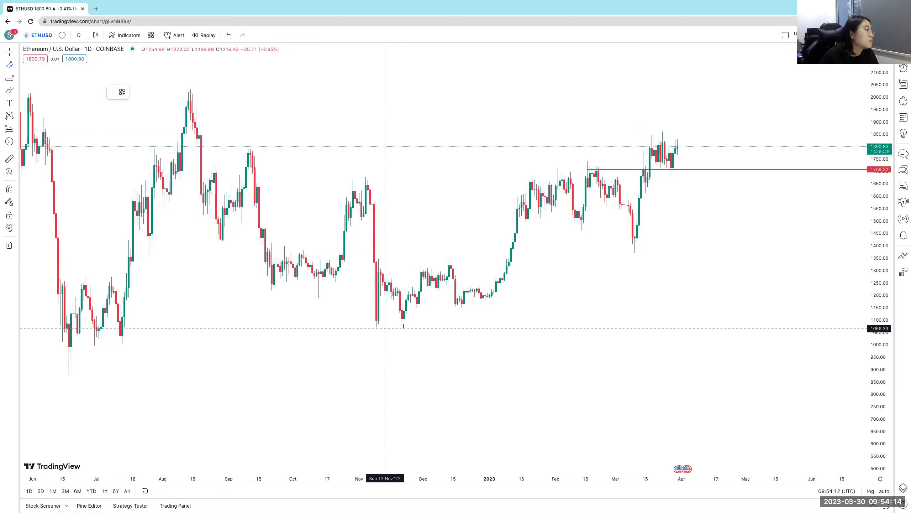
pyautogui.click(404, 326)
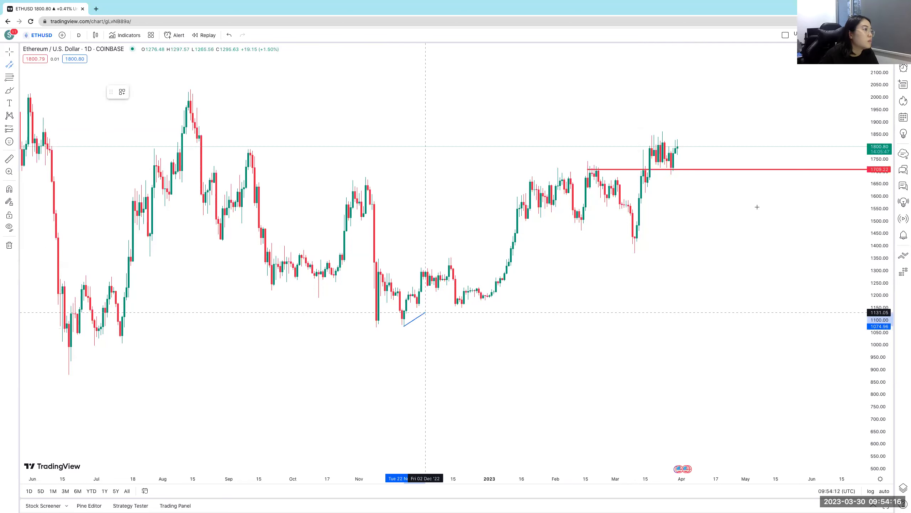
pyautogui.click(698, 123)
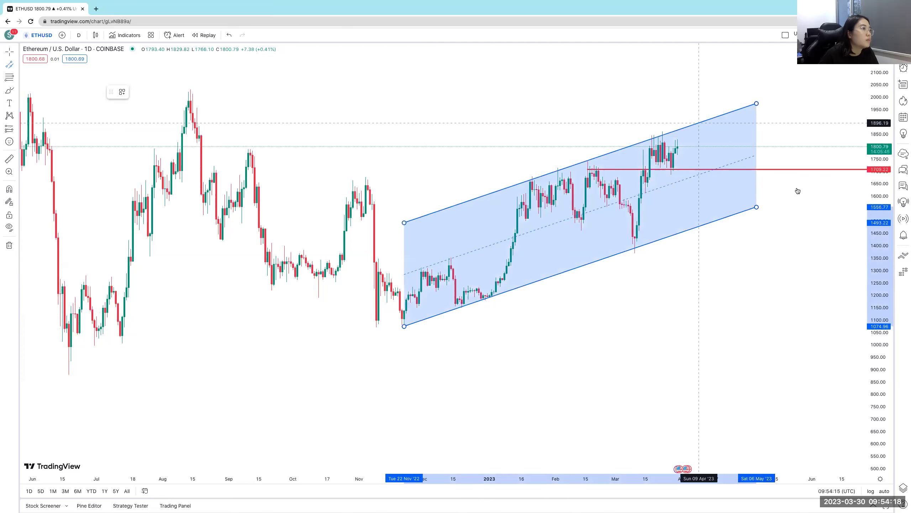
pyautogui.click(618, 342)
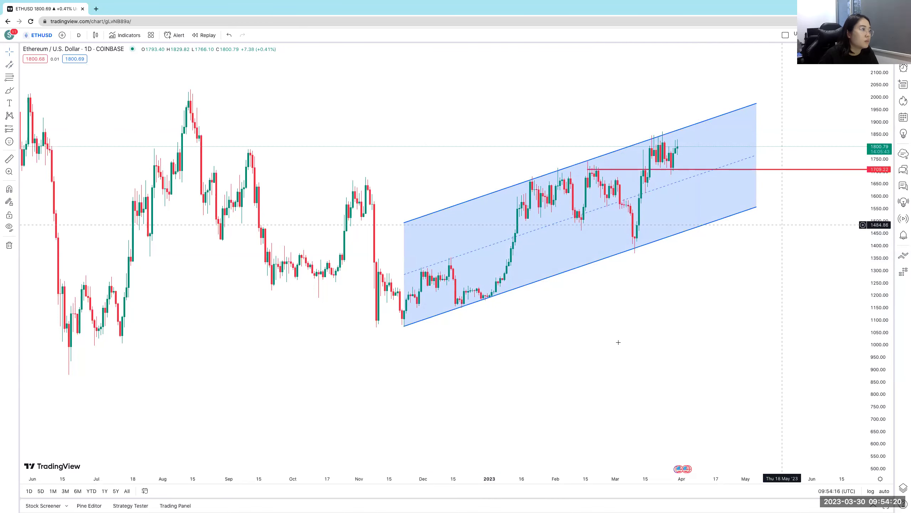
# Draw a horizontal ray at about 1827.16 starting from the 18 March 2023 candle near the recent highs.
pyautogui.hscroll(5, 606, 309)
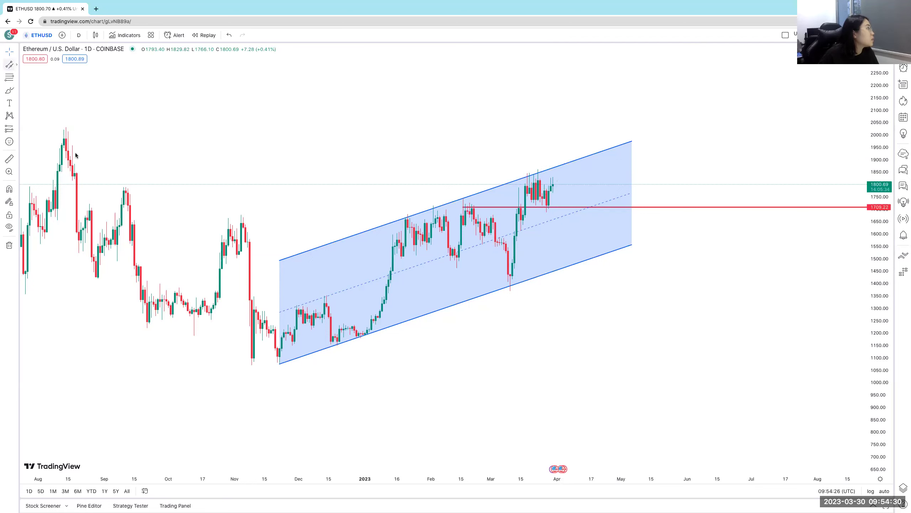
pyautogui.click(16, 65)
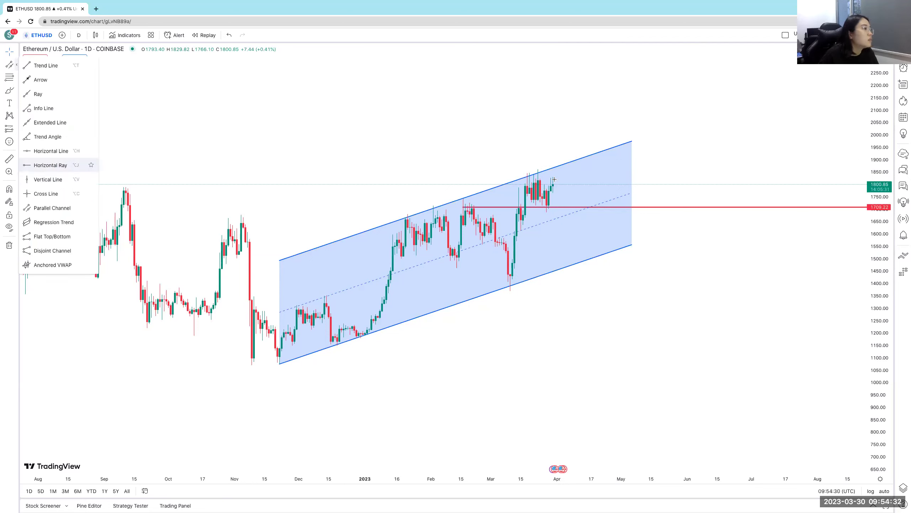
pyautogui.click(50, 165)
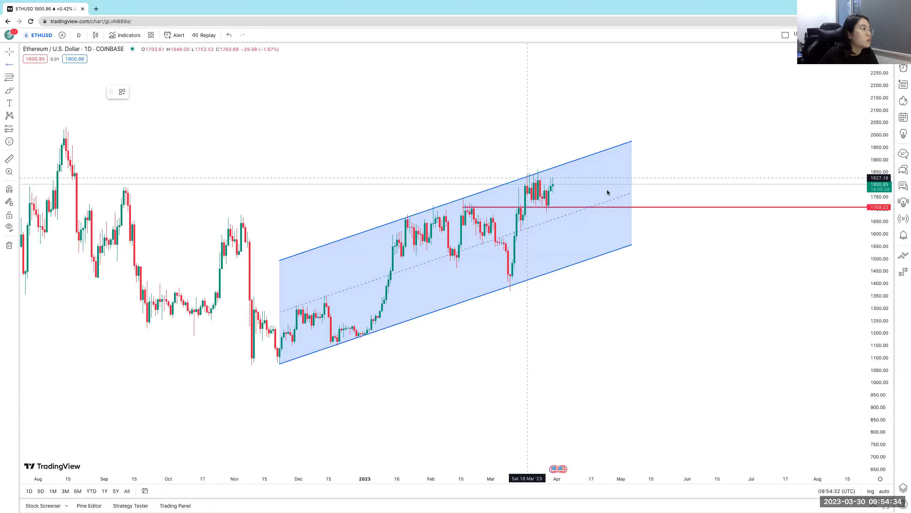
pyautogui.click(527, 177)
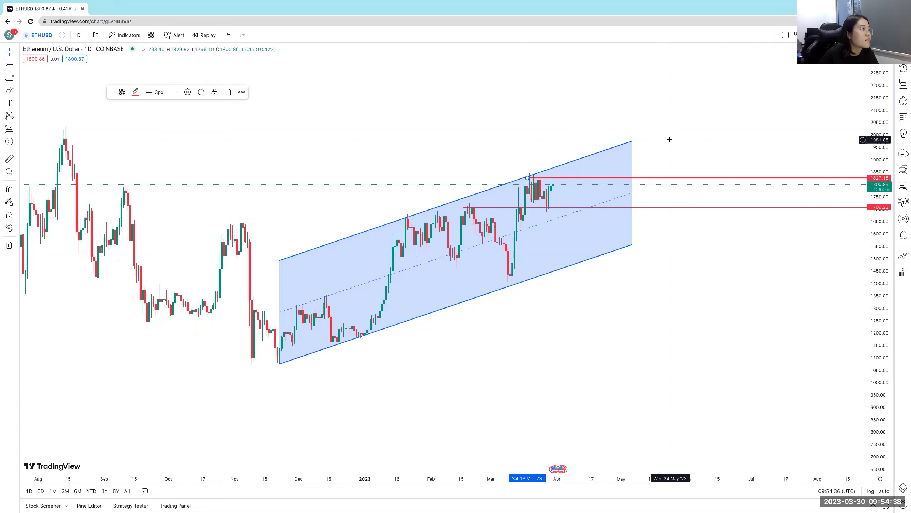
# Sketch a freehand price wave swinging between the two horizontal rays with the Brush, and delete it.
pyautogui.click(512, 199)
pyautogui.click(550, 200)
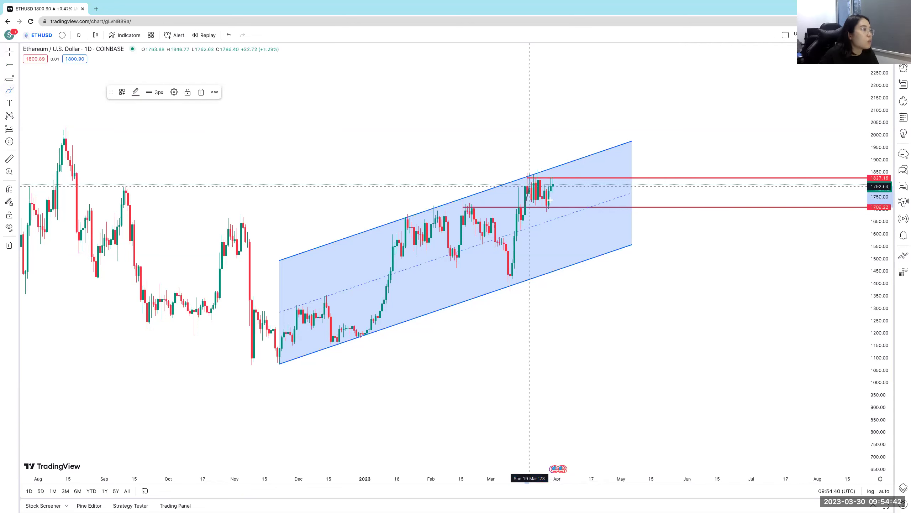
pyautogui.moveTo(527, 199)
pyautogui.mouseDown()
pyautogui.moveTo(545, 189)
pyautogui.moveTo(561, 199)
pyautogui.moveTo(585, 181)
pyautogui.moveTo(607, 203)
pyautogui.mouseUp()
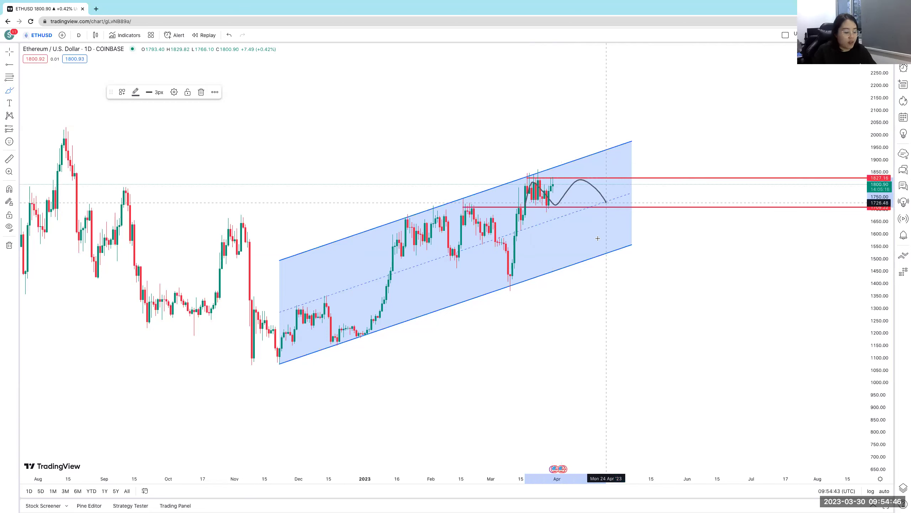
pyautogui.press('Delete')
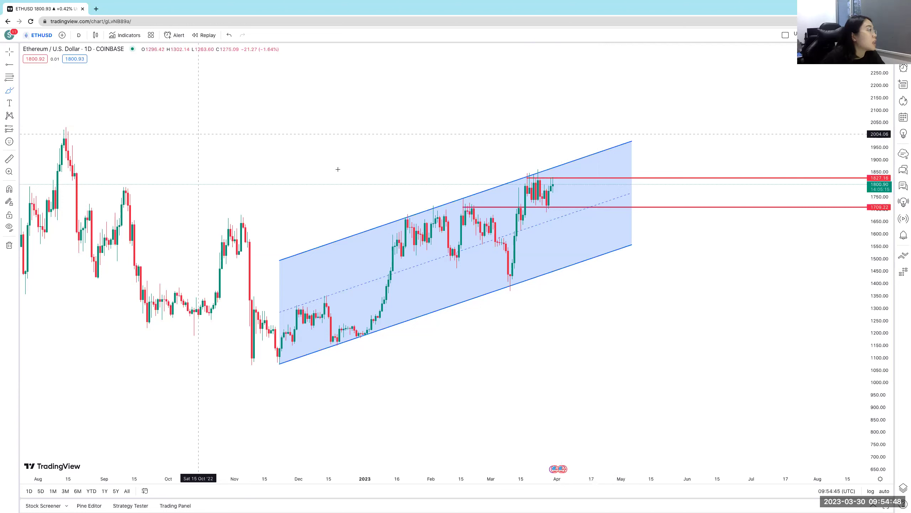
# Circle the latest candle's area at the upper horizontal ray and write an S above the channel with the Brush.
pyautogui.moveTo(557, 181); pyautogui.dragTo(548, 166)
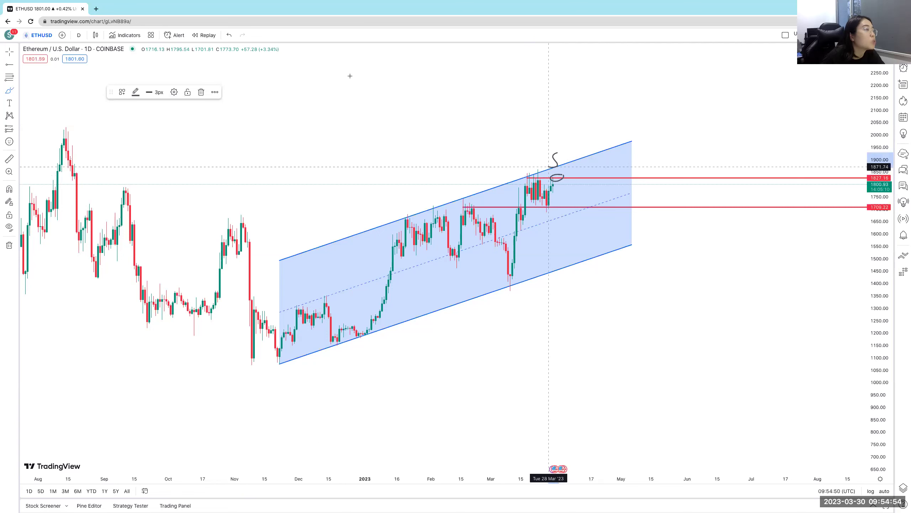
pyautogui.click(78, 35)
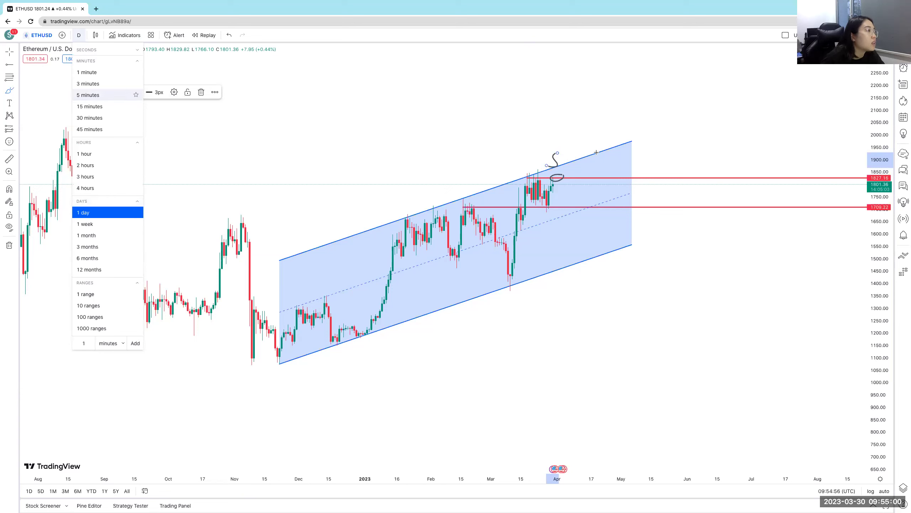
# Remove the circle and raise the upper horizontal ray to about 1842.98, starting slightly before the March highs.
pyautogui.click(588, 174)
pyautogui.moveTo(589, 177); pyautogui.dragTo(589, 174)
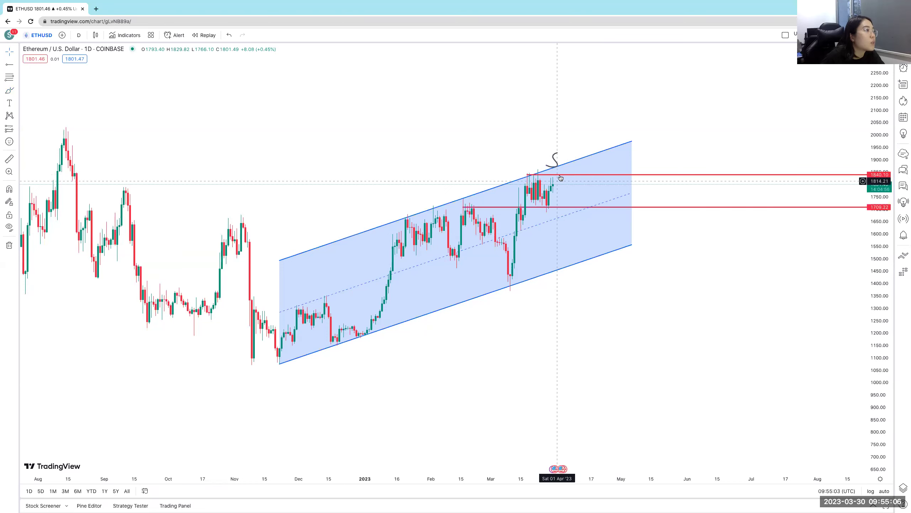
pyautogui.moveTo(561, 174); pyautogui.dragTo(558, 176)
pyautogui.click(521, 173)
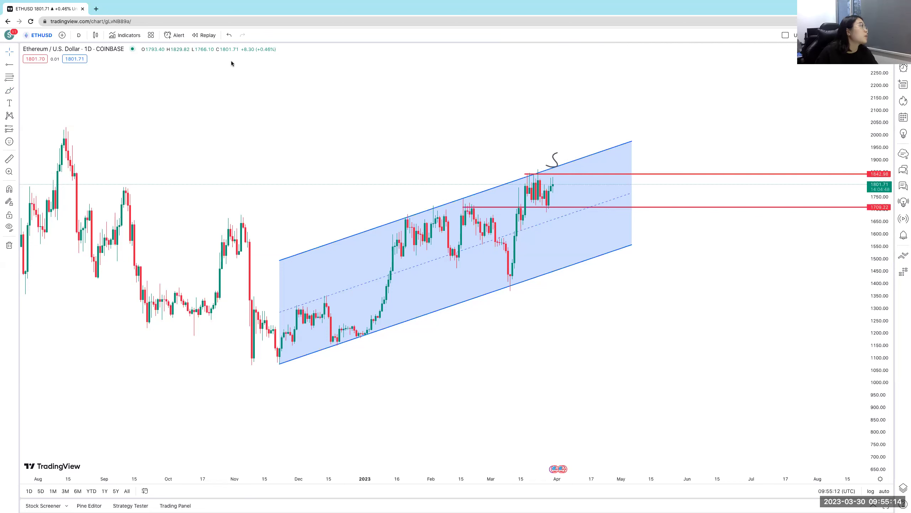
# Search the indicators for "dmi" and add the Directional Movement Index to the chart.
pyautogui.press('/')
pyautogui.write('dmi')
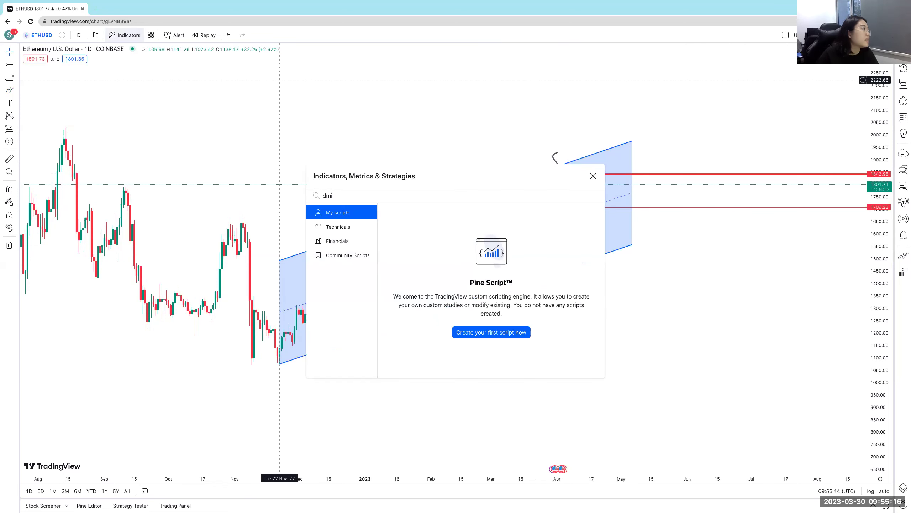
pyautogui.click(458, 224)
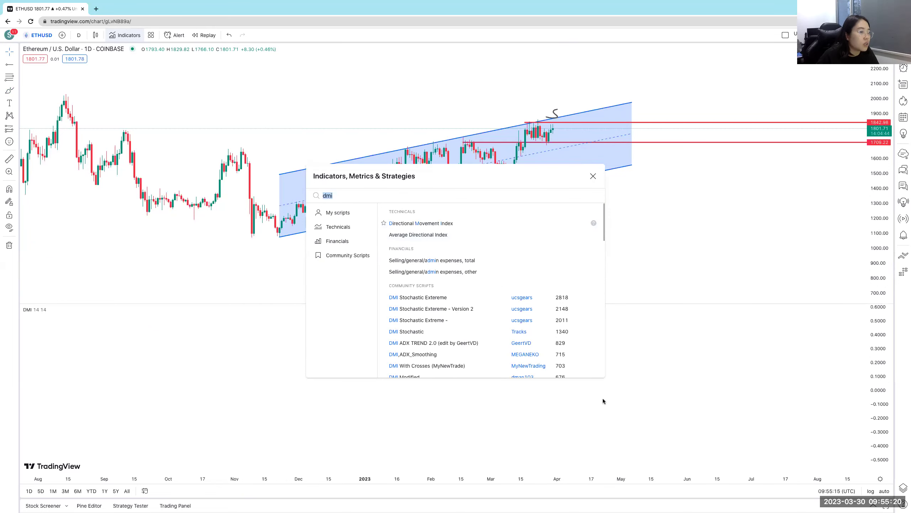
pyautogui.click(622, 392)
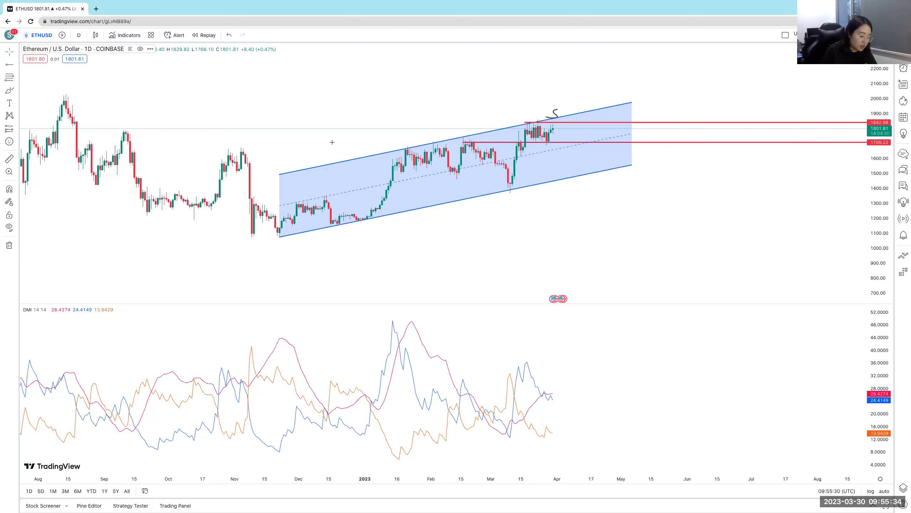
# Search the indicators for "stochastic" and add the Stochastic oscillator below the DMI.
pyautogui.press('/')
pyautogui.write('stochas')
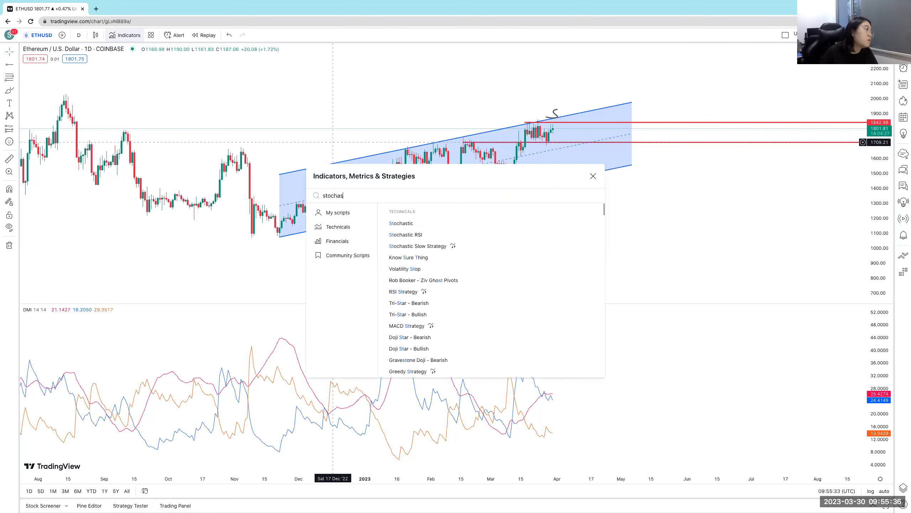
pyautogui.write('tic')
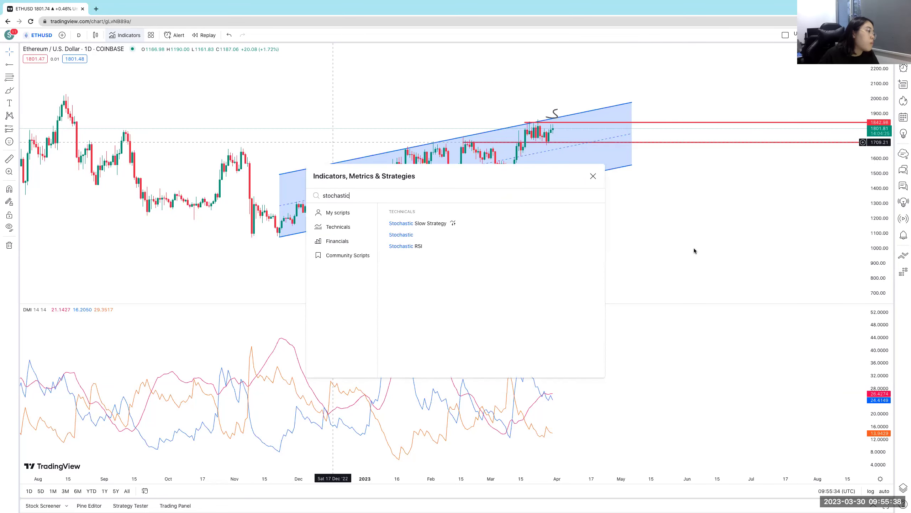
pyautogui.press('Return')
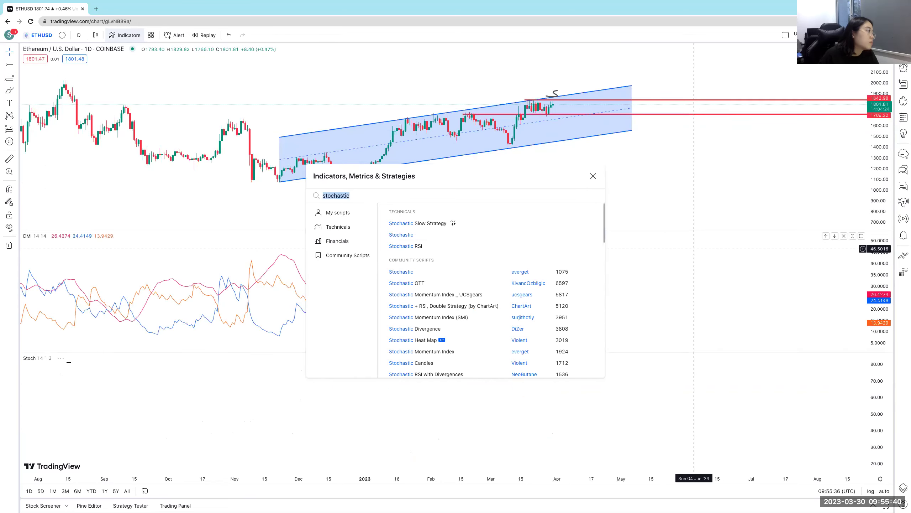
pyautogui.press('Escape')
# Set the Stochastic's %K Length to 21 and its %K Smoothing to 5, and accept the settings.
pyautogui.click(68, 358)
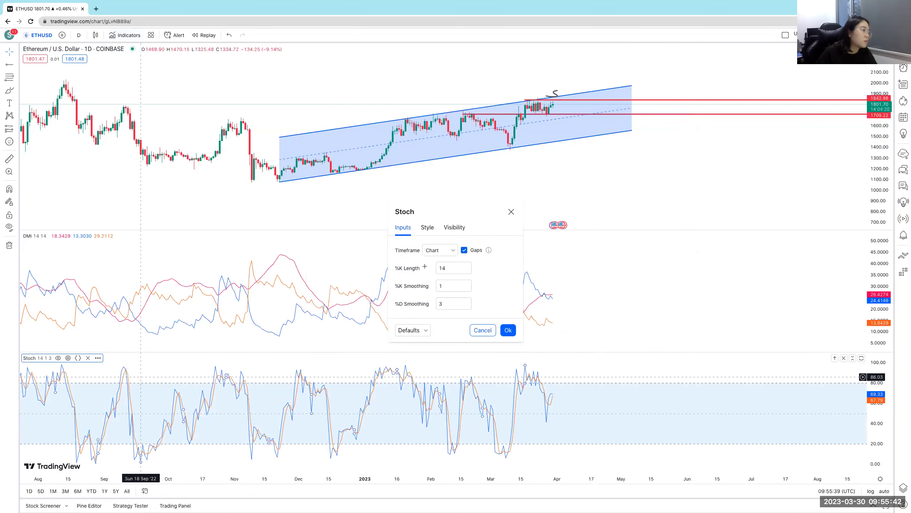
pyautogui.doubleClick(458, 270)
pyautogui.press('BackSpace')
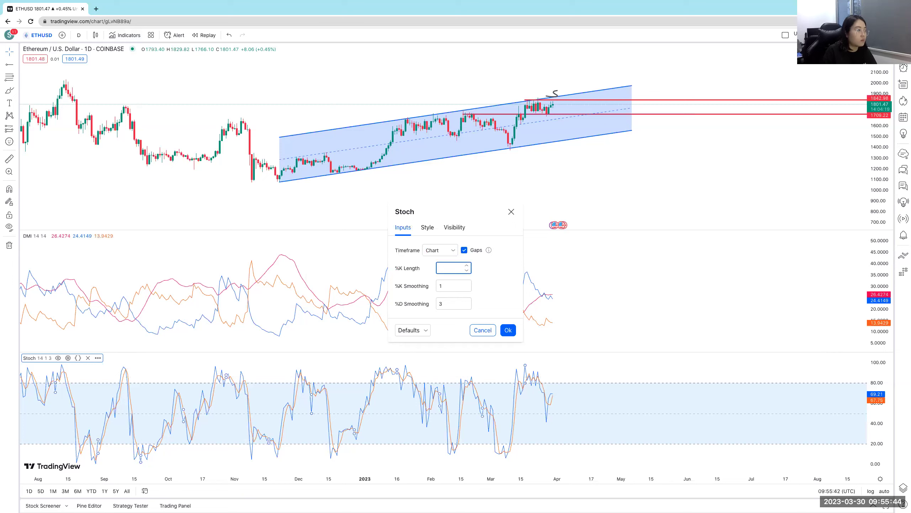
pyautogui.write('215')
pyautogui.press('BackSpace')
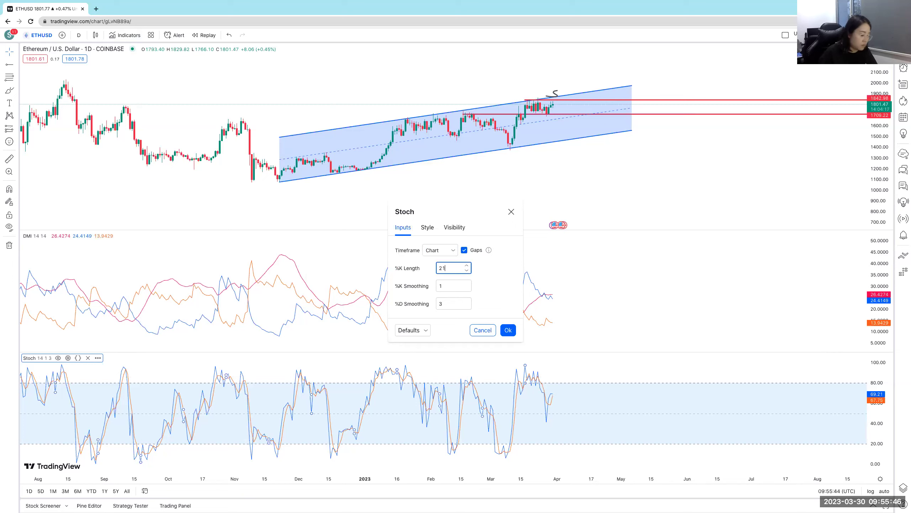
pyautogui.press('Tab')
pyautogui.write('5')
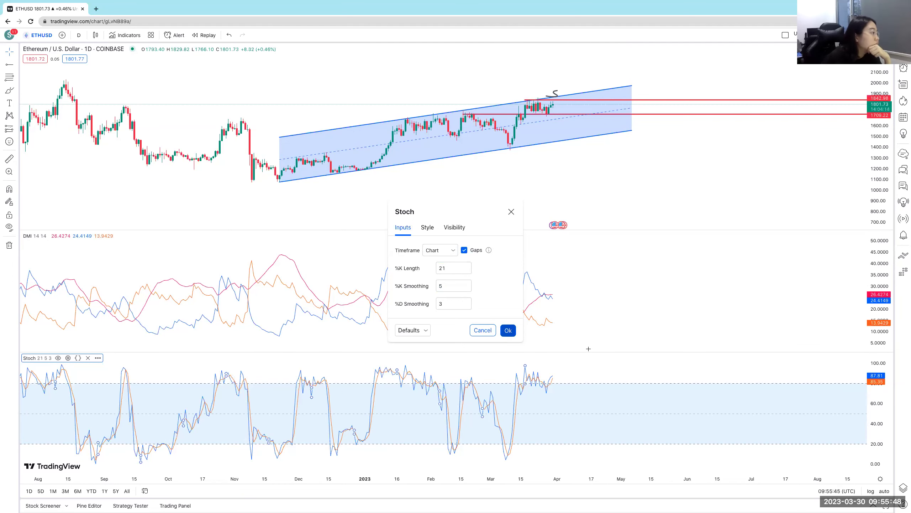
pyautogui.press('Return')
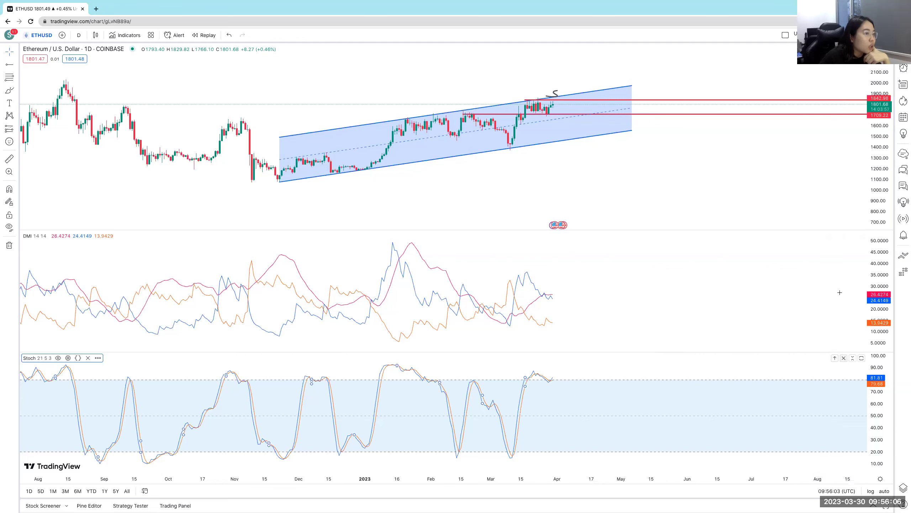
# Remove the Stochastic and DMI indicators from the chart.
pyautogui.click(843, 357)
pyautogui.click(843, 309)
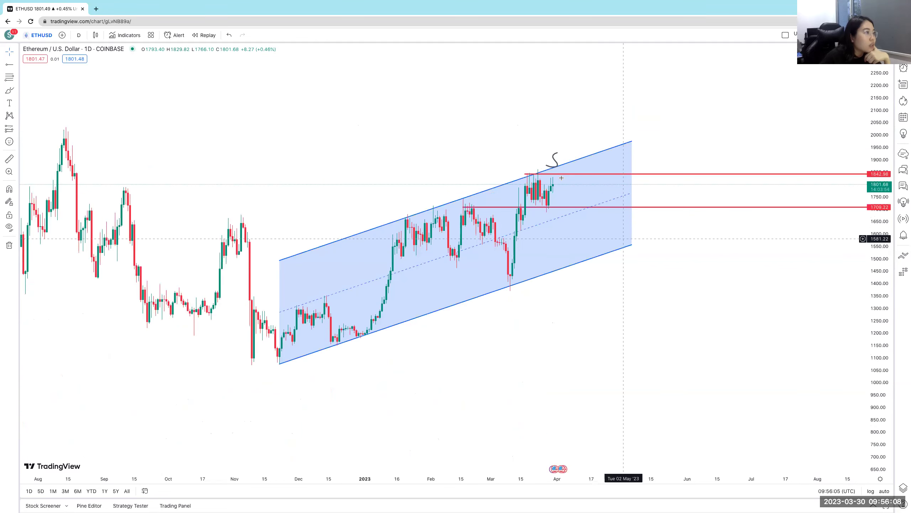
# Switch the ETHUSD chart to the 4-hour timeframe and frame the recent candles with free space ahead of them.
pyautogui.click(79, 35)
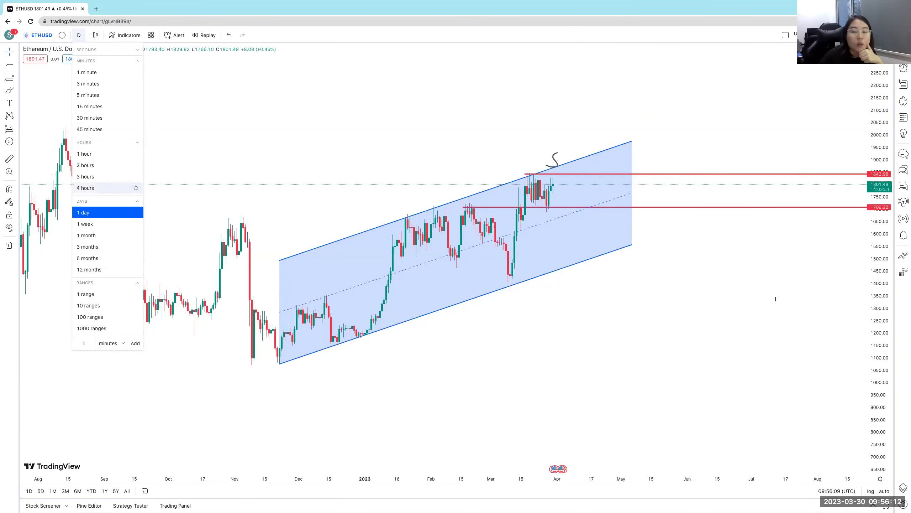
pyautogui.press('Return')
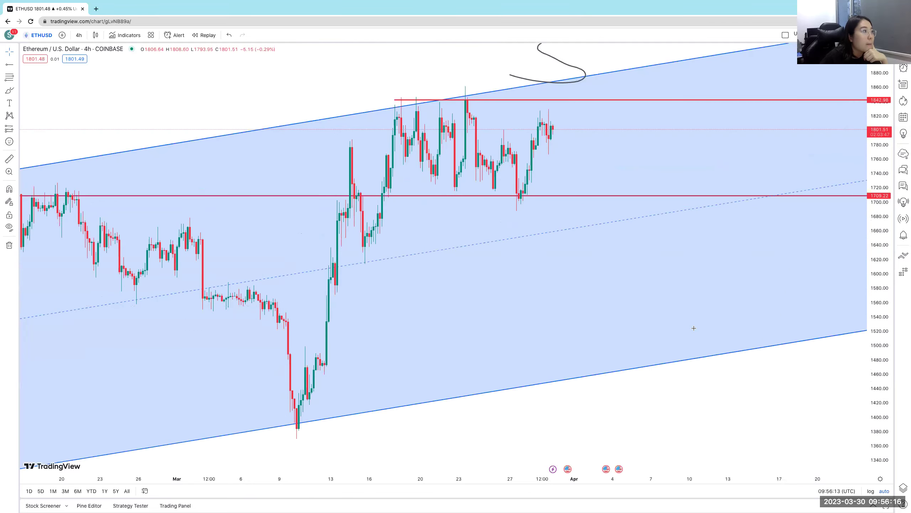
pyautogui.scroll(-1, 694, 328)
pyautogui.scroll(-2, 693, 328)
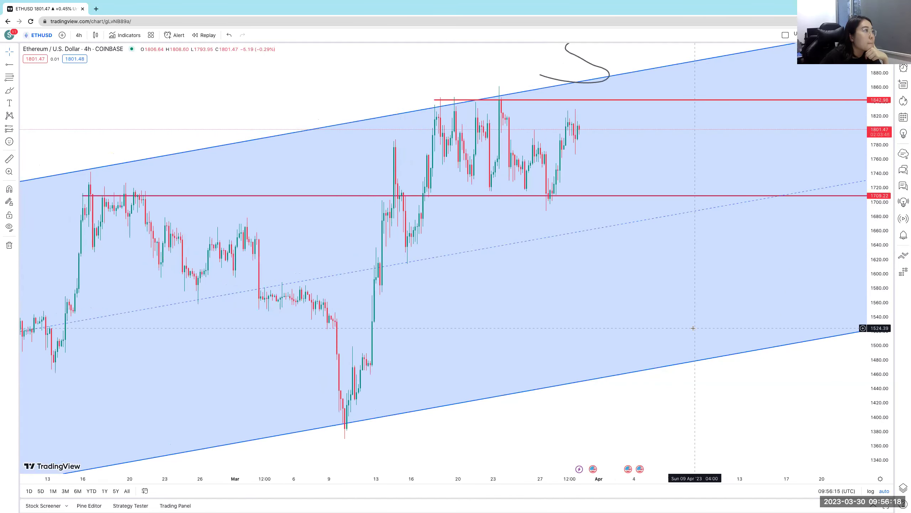
pyautogui.scroll(2, 695, 328)
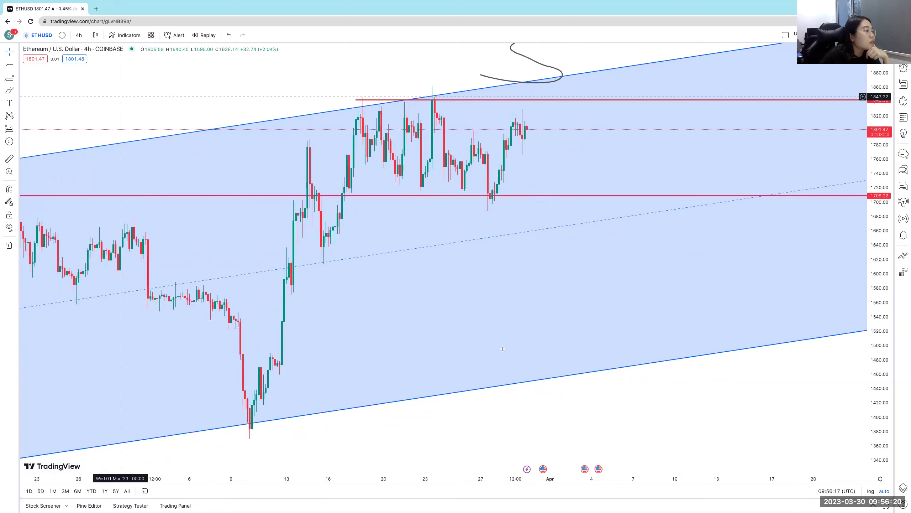
pyautogui.click(9, 50)
pyautogui.moveTo(586, 403); pyautogui.dragTo(683, 431)
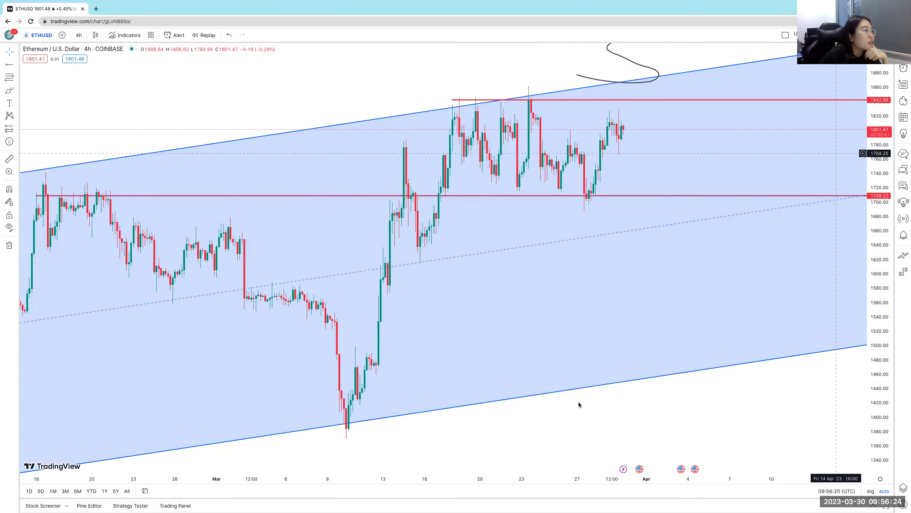
pyautogui.scroll(-2, 579, 385)
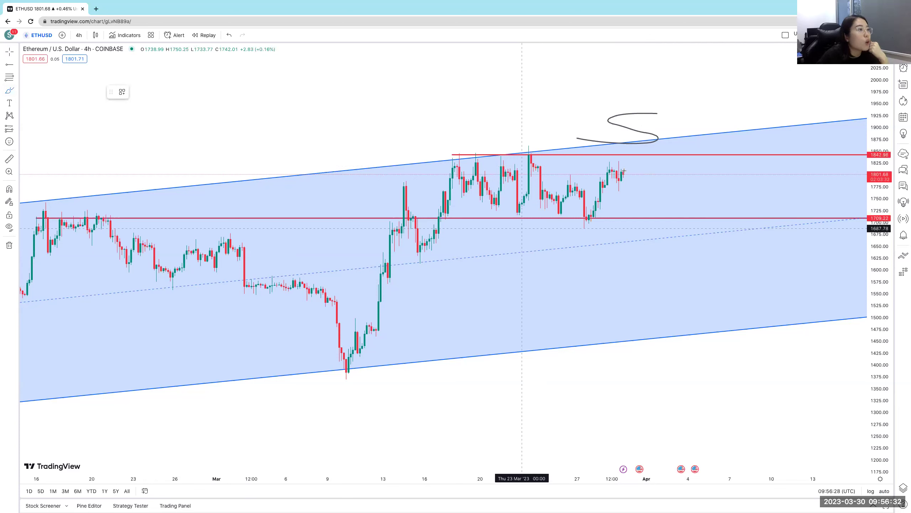
# Sketch two Brush arrow paths: a rejection at 1842.98 down to 1709.22, and a breakout with pullback rising above the channel.
pyautogui.moveTo(625, 169)
pyautogui.mouseDown()
pyautogui.moveTo(635, 157)
pyautogui.moveTo(675, 212)
pyautogui.moveTo(683, 206)
pyautogui.mouseUp()
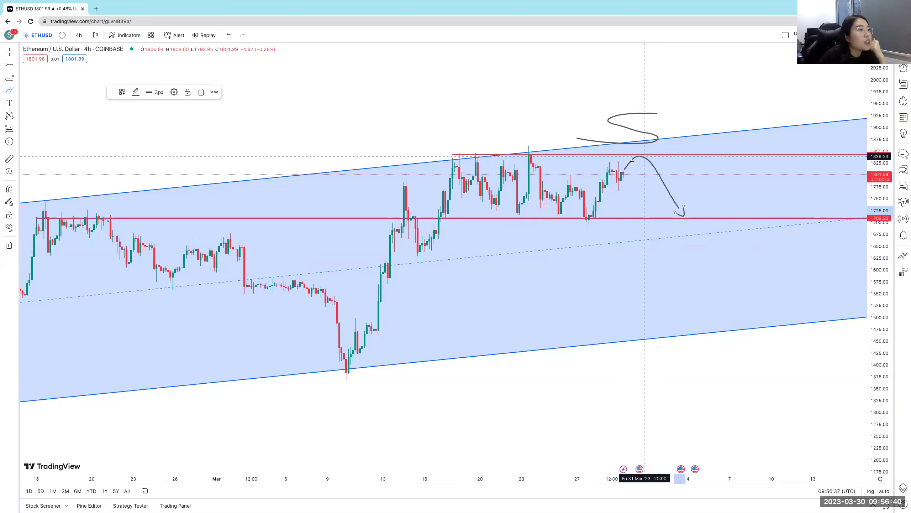
pyautogui.moveTo(630, 167)
pyautogui.mouseDown()
pyautogui.moveTo(672, 143)
pyautogui.moveTo(691, 154)
pyautogui.mouseUp()
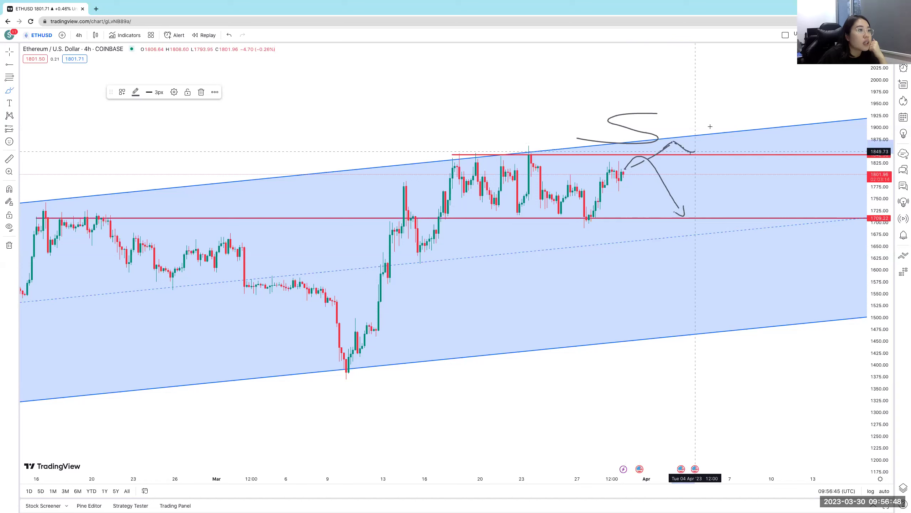
pyautogui.moveTo(692, 152)
pyautogui.mouseDown()
pyautogui.moveTo(738, 97)
pyautogui.moveTo(735, 122)
pyautogui.mouseUp()
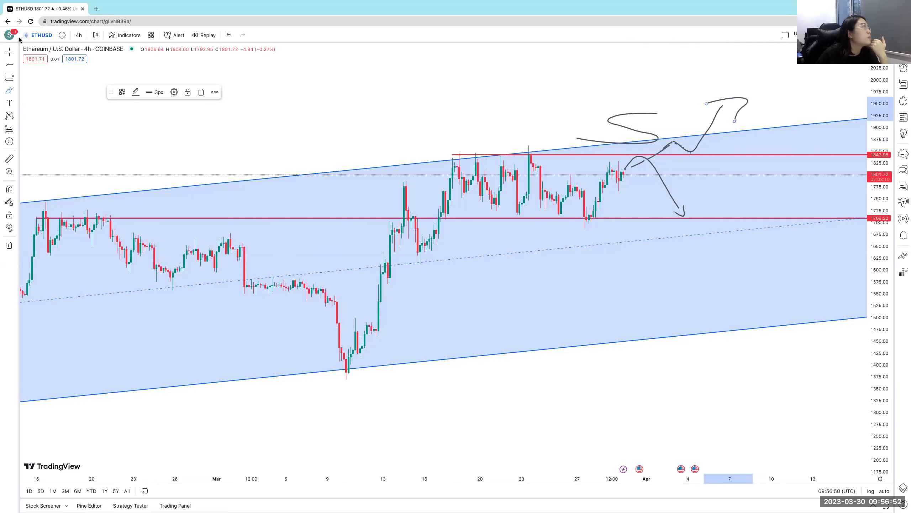
# Delete the freehand S above the channel and switch the chart back to the 1-day timeframe.
pyautogui.click(640, 113)
pyautogui.press('Delete')
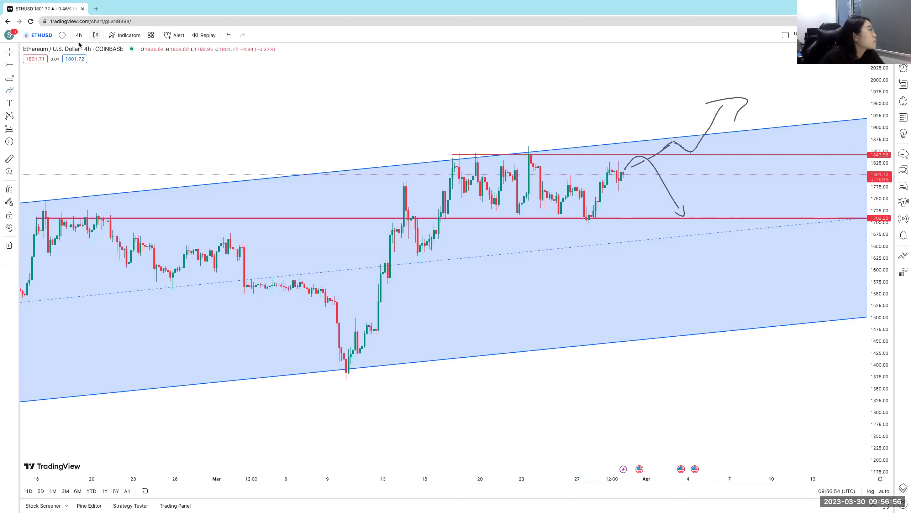
pyautogui.click(79, 35)
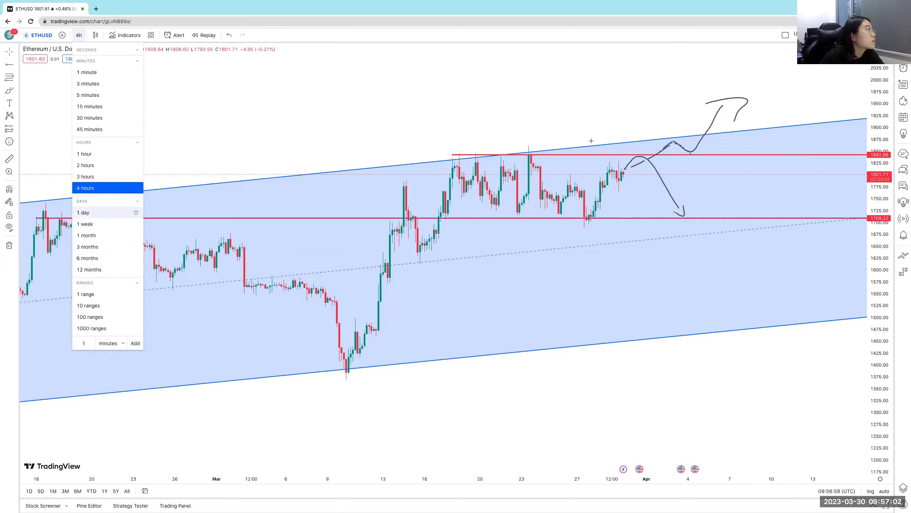
pyautogui.click(83, 212)
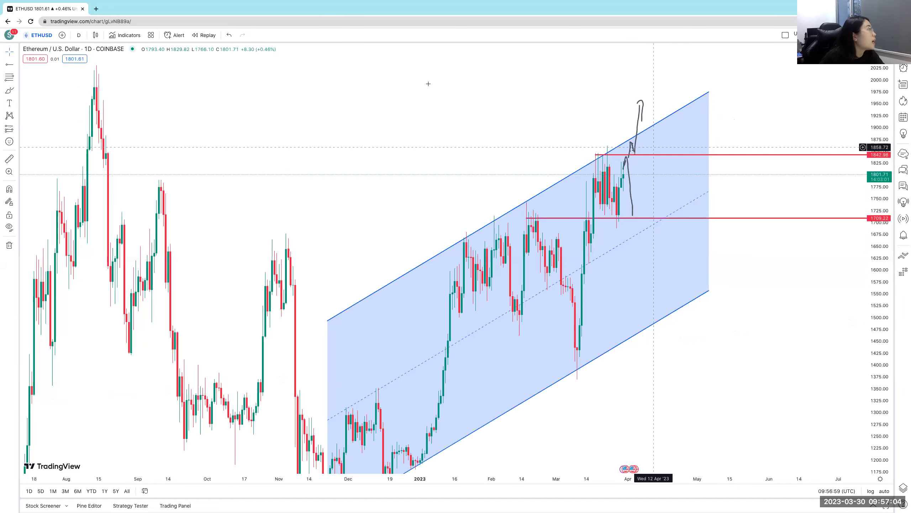
# Place and delete a trial horizontal ray near the August 2022 high, and switch the chart to the 4-hour timeframe.
pyautogui.click(92, 88)
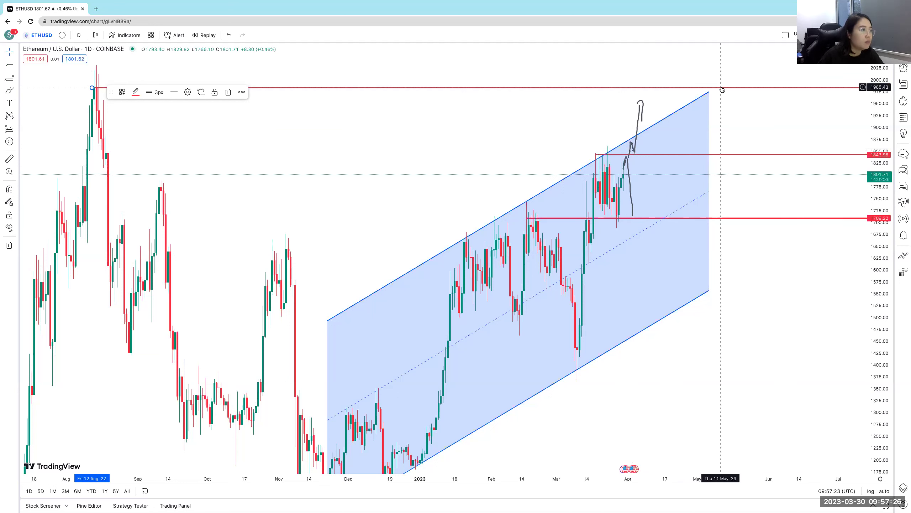
pyautogui.press('Delete')
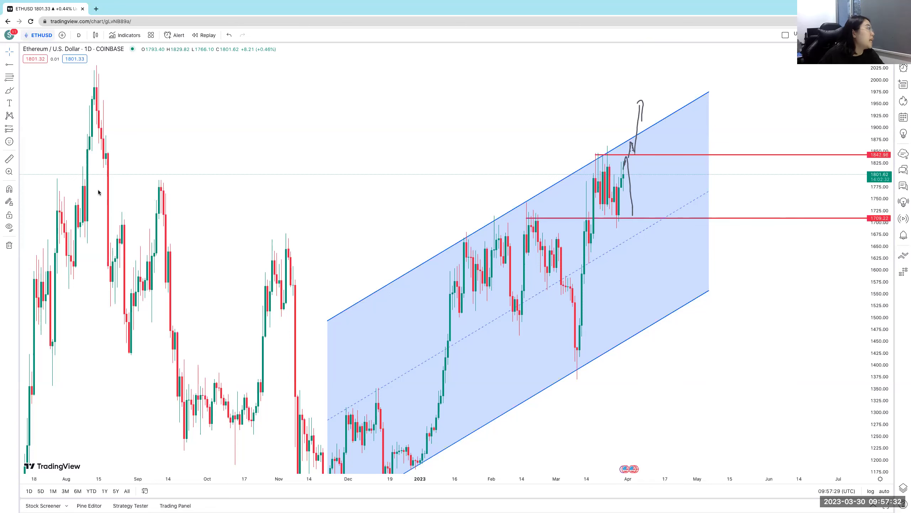
pyautogui.click(78, 35)
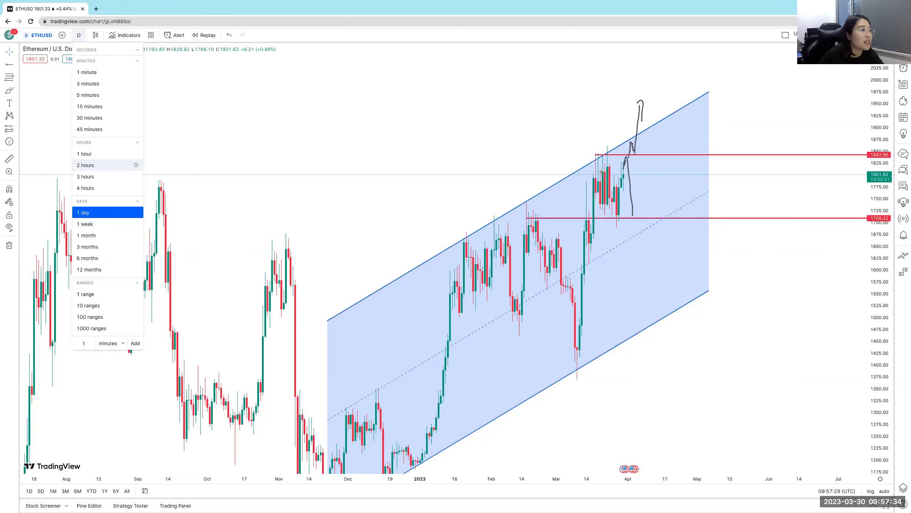
pyautogui.click(85, 187)
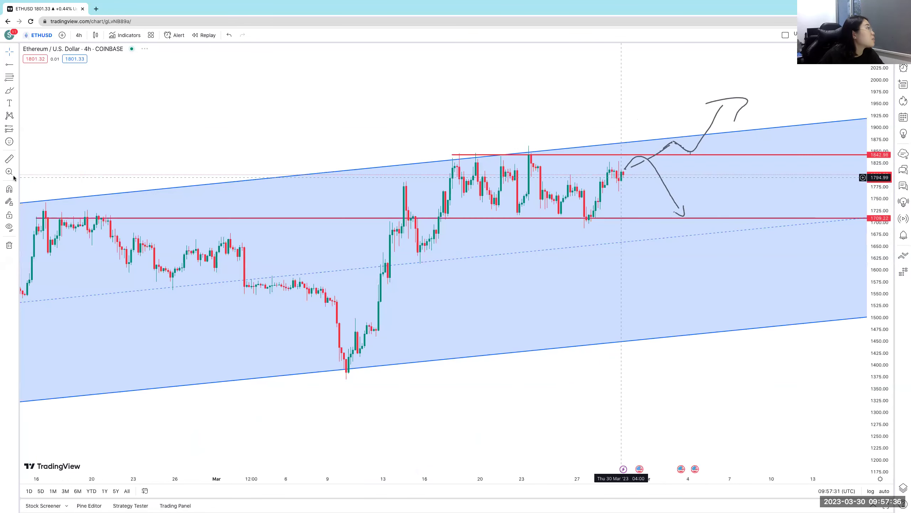
# Place a horizontal ray at 1866.22 above the 23 March high and apply the Stop Loss template to it.
pyautogui.click(9, 65)
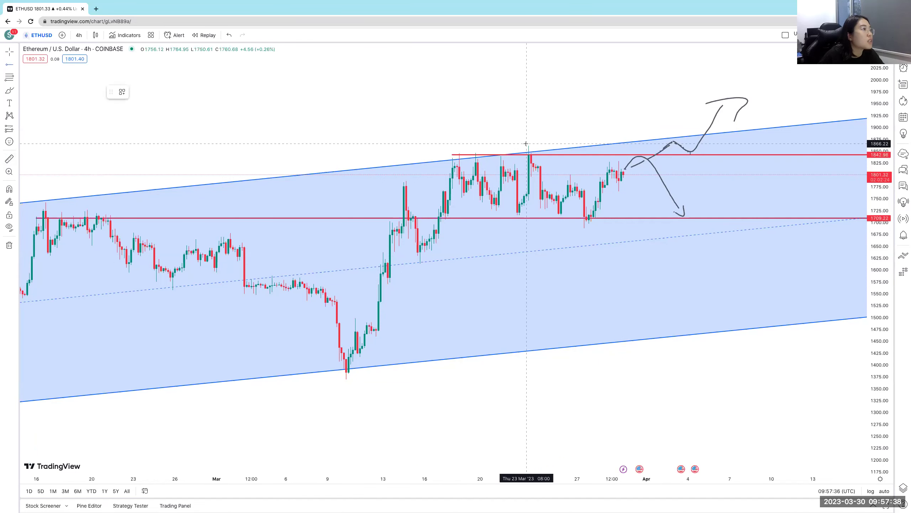
pyautogui.click(527, 143)
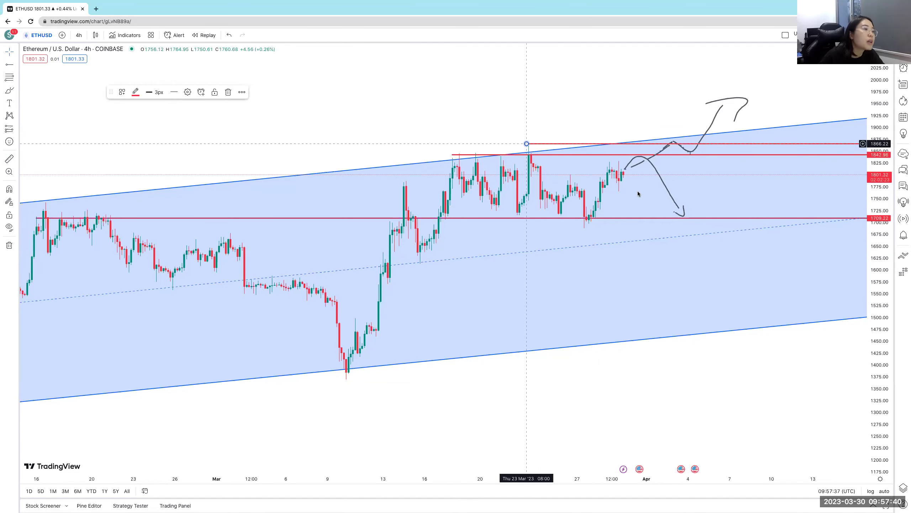
pyautogui.rightClick(527, 143)
pyautogui.moveTo(573, 168)
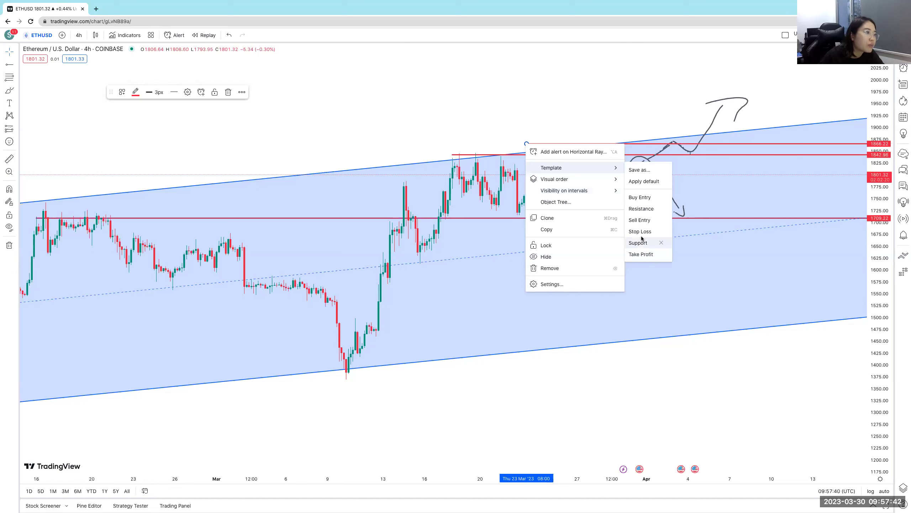
pyautogui.click(640, 232)
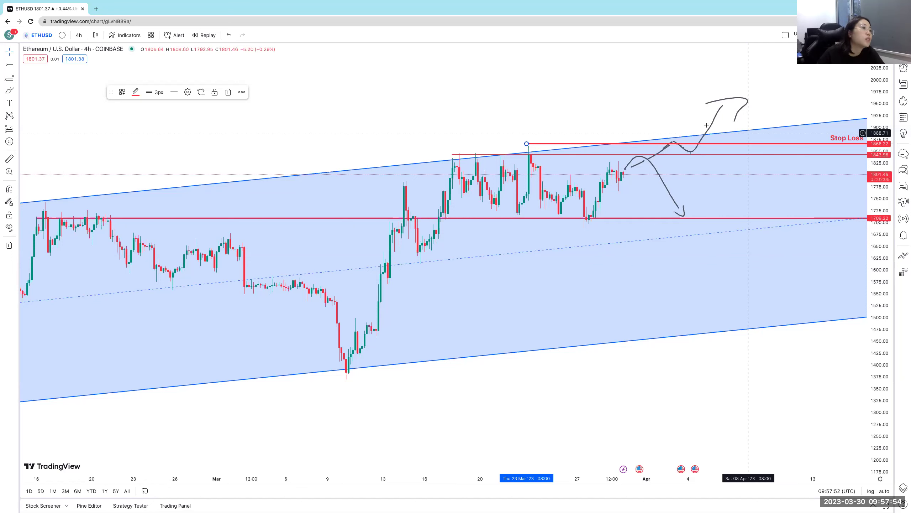
# Move the Stop Loss ray up to 1881.22 and remove the Brush strokes of the breakout arrow rising above the channel.
pyautogui.doubleClick(527, 143)
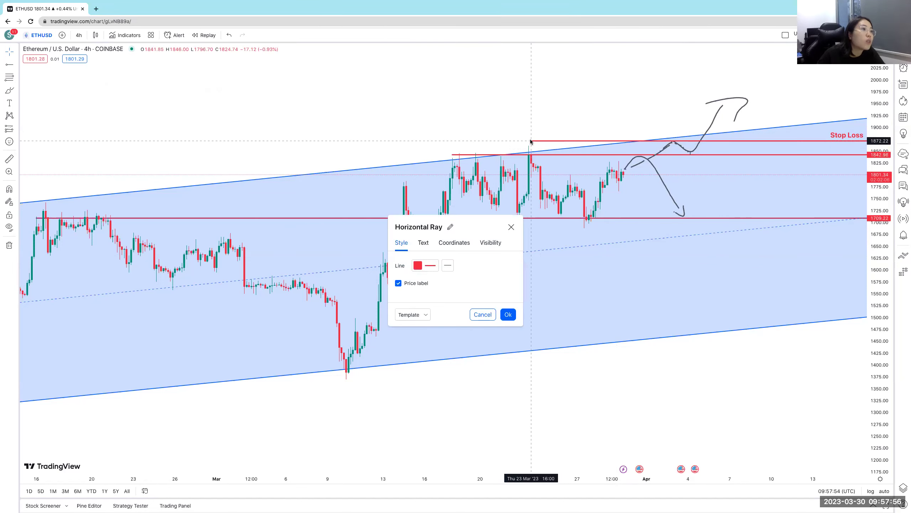
pyautogui.click(522, 200)
pyautogui.moveTo(538, 140); pyautogui.dragTo(538, 136)
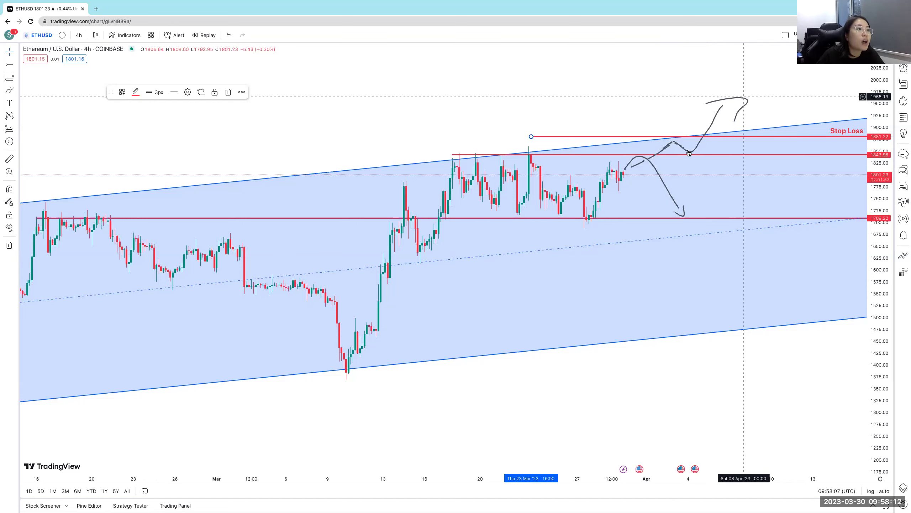
pyautogui.press('super+z')
pyautogui.press('super+z')
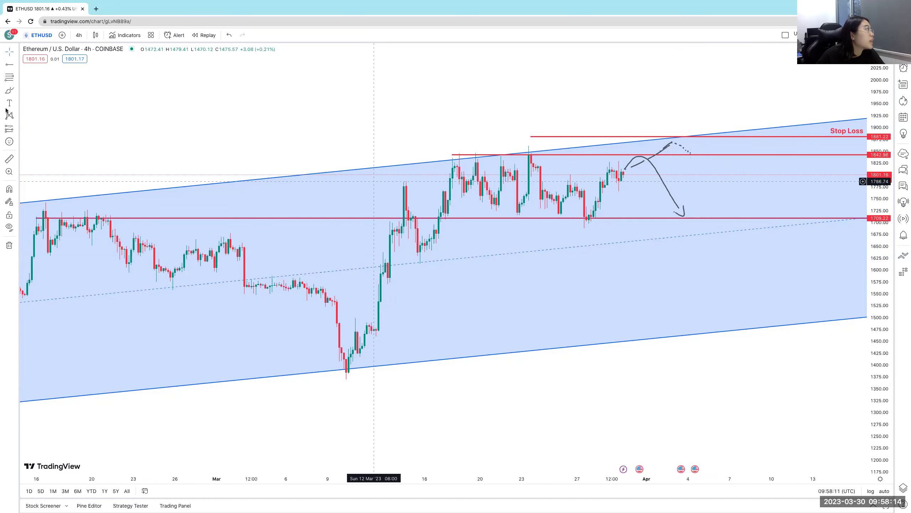
# Add a text note above the channel with the first line "50/50% confidence".
pyautogui.click(10, 103)
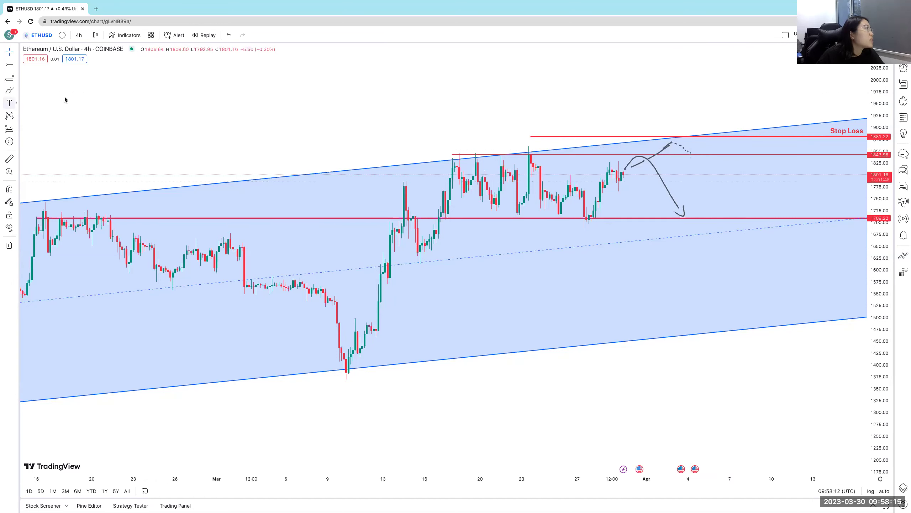
pyautogui.click(390, 94)
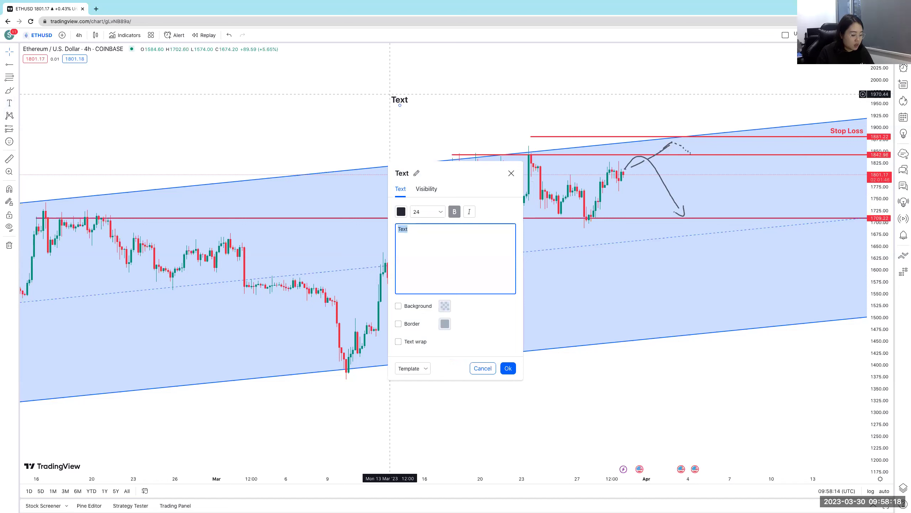
pyautogui.write('50/5%')
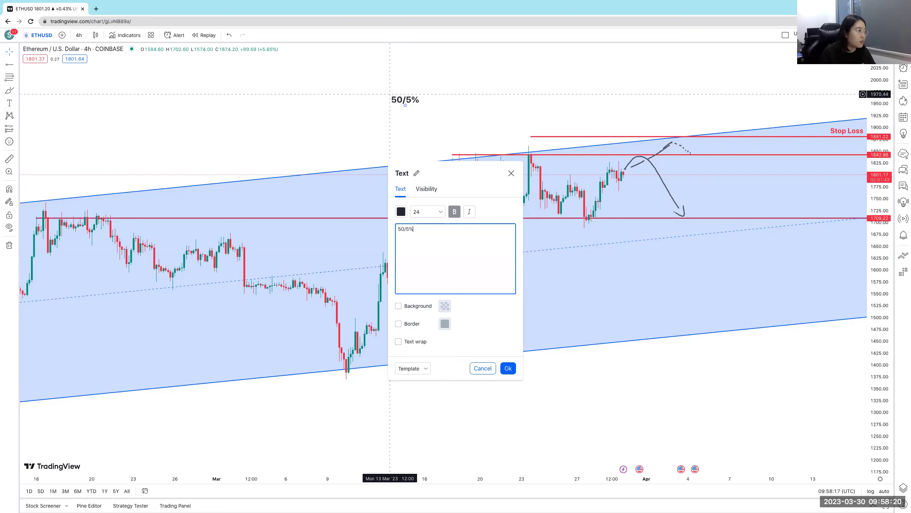
pyautogui.press('BackSpace')
pyautogui.press('BackSpace')
pyautogui.write('0% t')
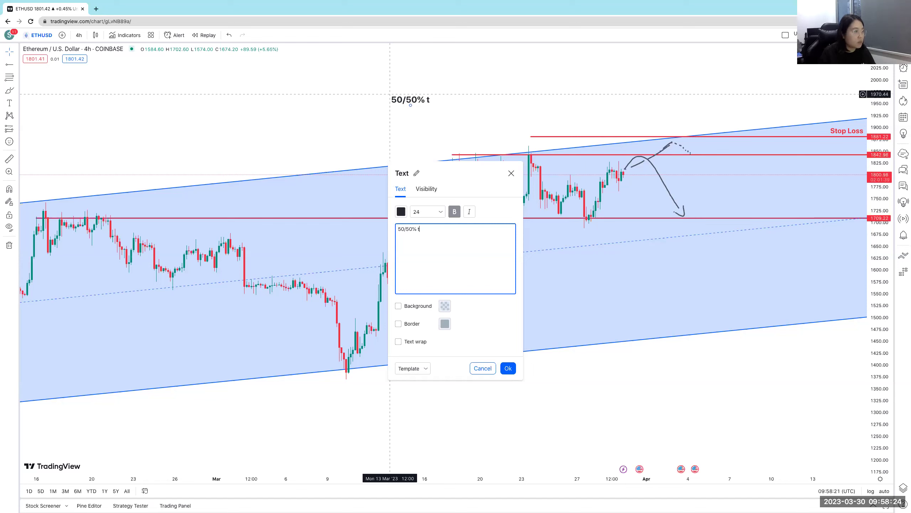
pyautogui.write('rade')
pyautogui.press('BackSpace')
pyautogui.press('BackSpace')
pyautogui.press('BackSpace')
pyautogui.press('BackSpace')
pyautogui.press('BackSpace')
pyautogui.press('BackSpace')
pyautogui.write('condi')
pyautogui.press('BackSpace')
pyautogui.press('BackSpace')
pyautogui.write('fidence')
# Add the second line "wait breakout or reversal at 1842" to the text note.
pyautogui.press('Return')
pyautogui.write('wait br')
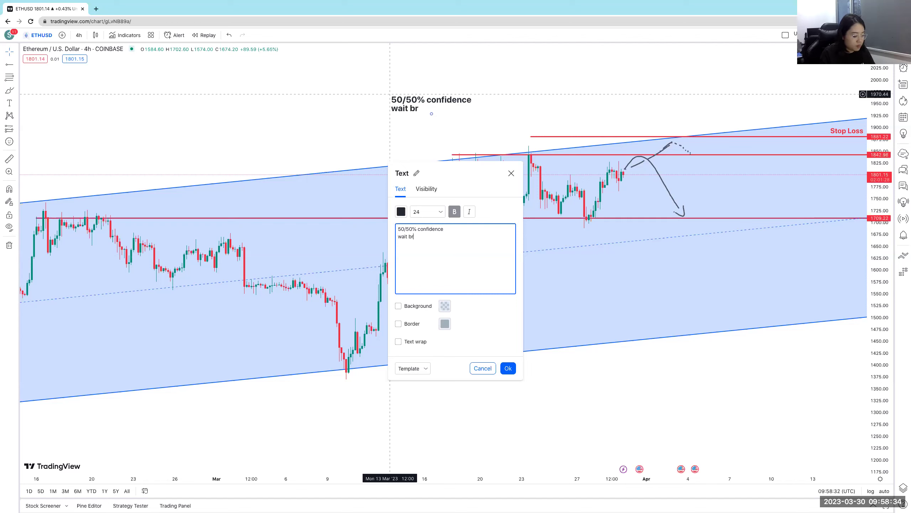
pyautogui.write('eakout or re')
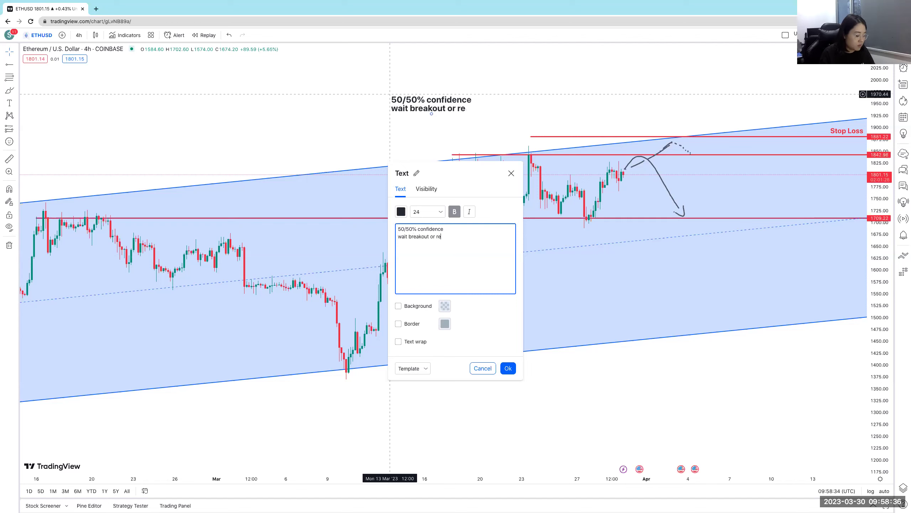
pyautogui.write('versal at')
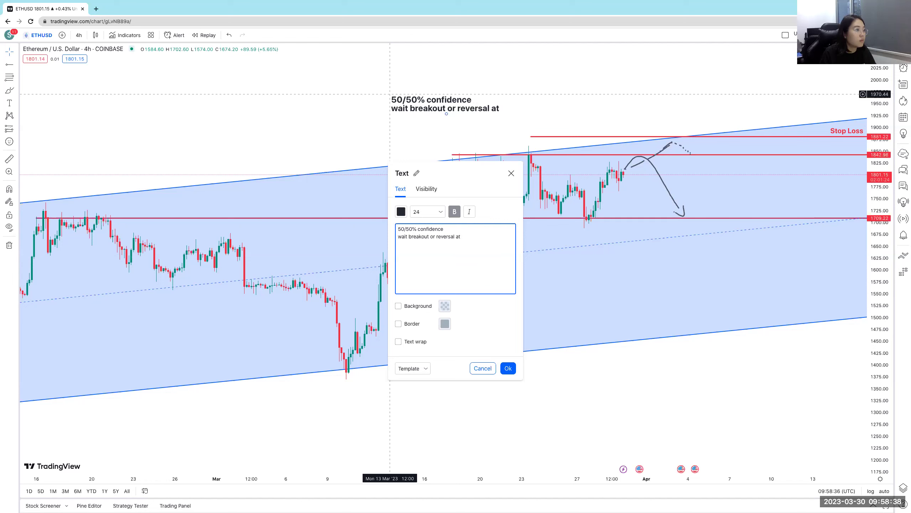
pyautogui.write(' 1842')
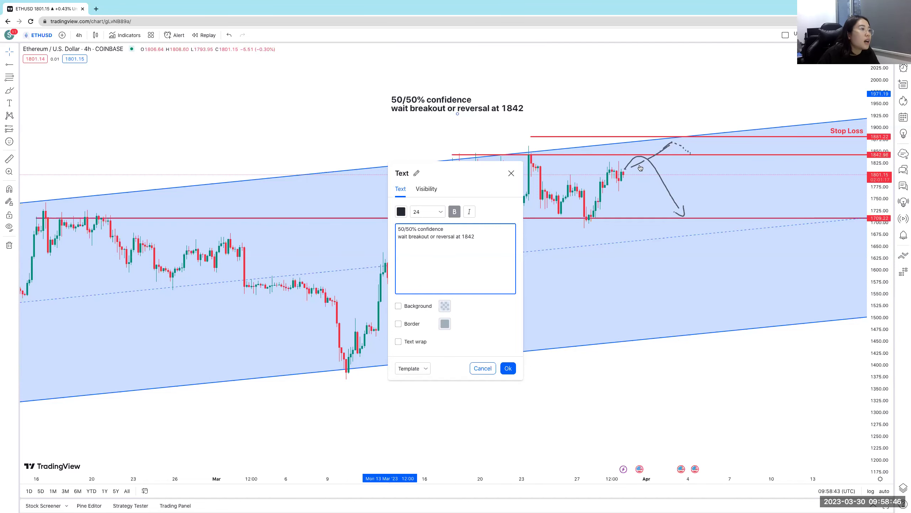
pyautogui.click(637, 176)
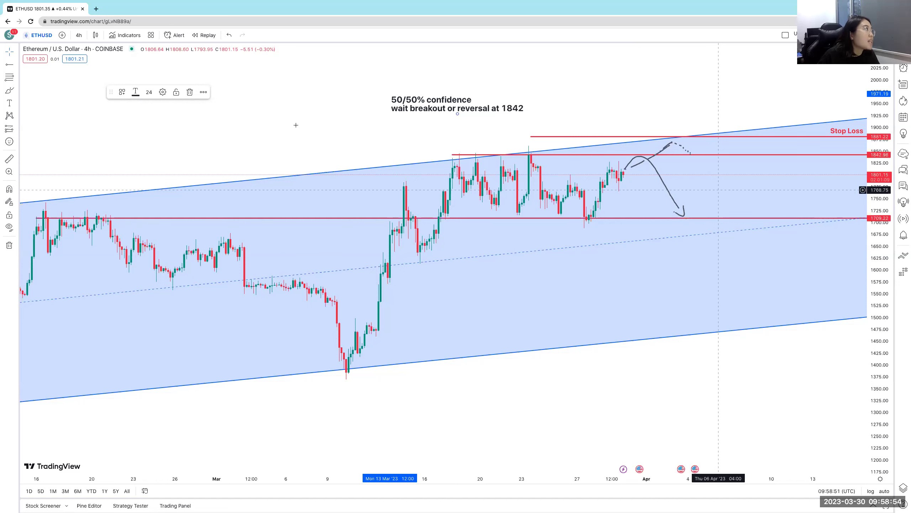
# Examine the earlier price highs on the 1-day timeframe and return the chart to the 4-hour timeframe.
pyautogui.scroll(-2, 465, 147)
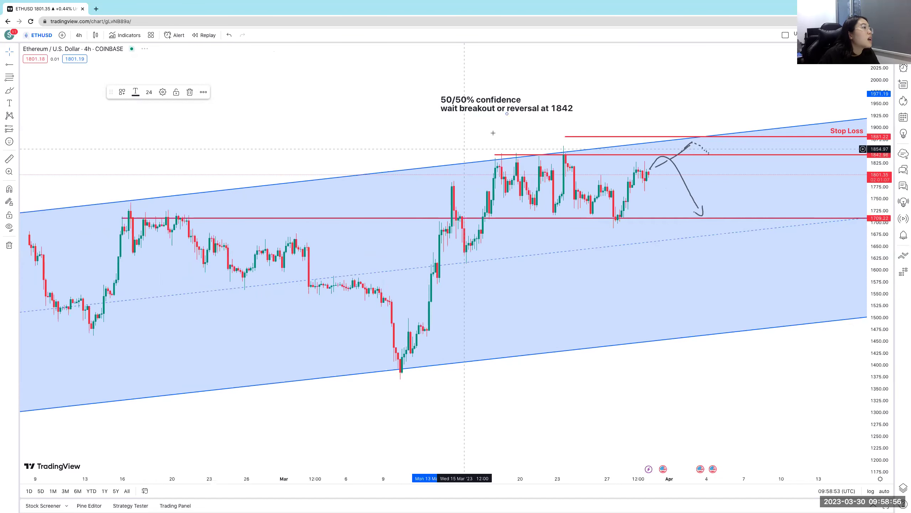
pyautogui.scroll(-1, 464, 148)
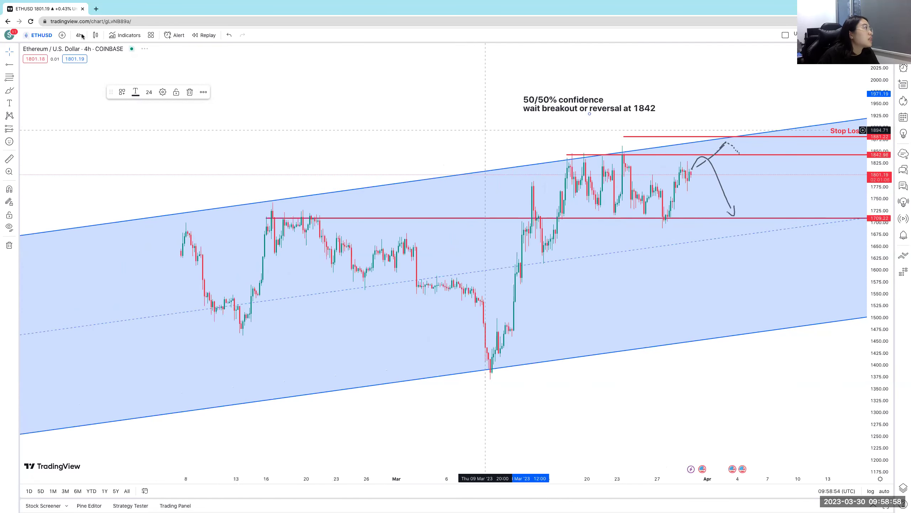
pyautogui.scroll(-1, 464, 148)
pyautogui.click(79, 35)
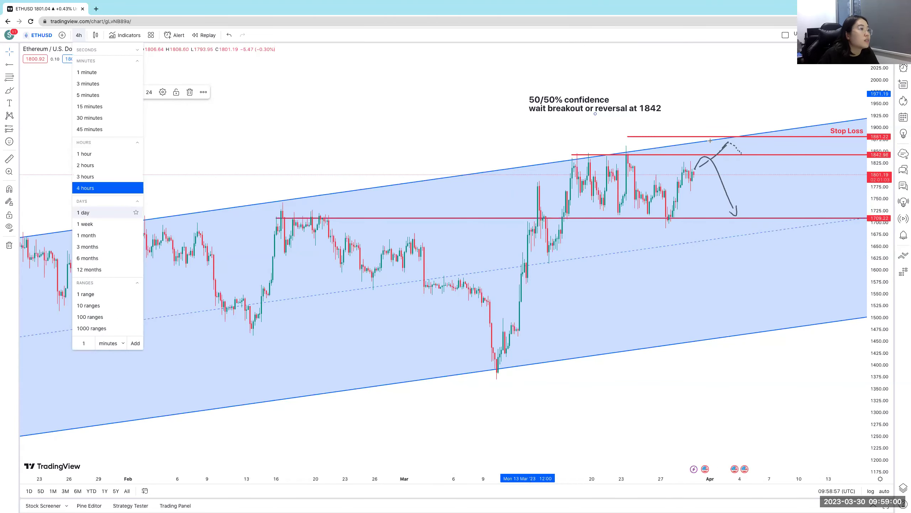
pyautogui.click(83, 212)
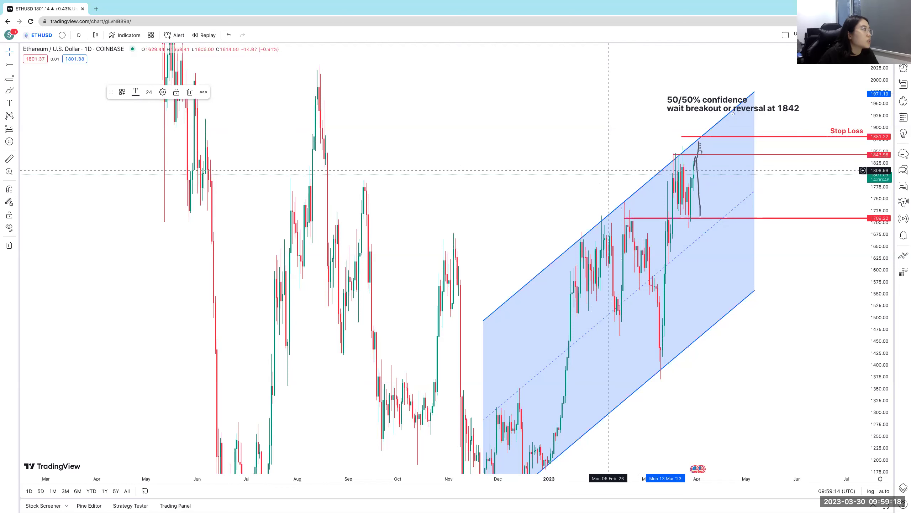
pyautogui.scroll(3, 461, 168)
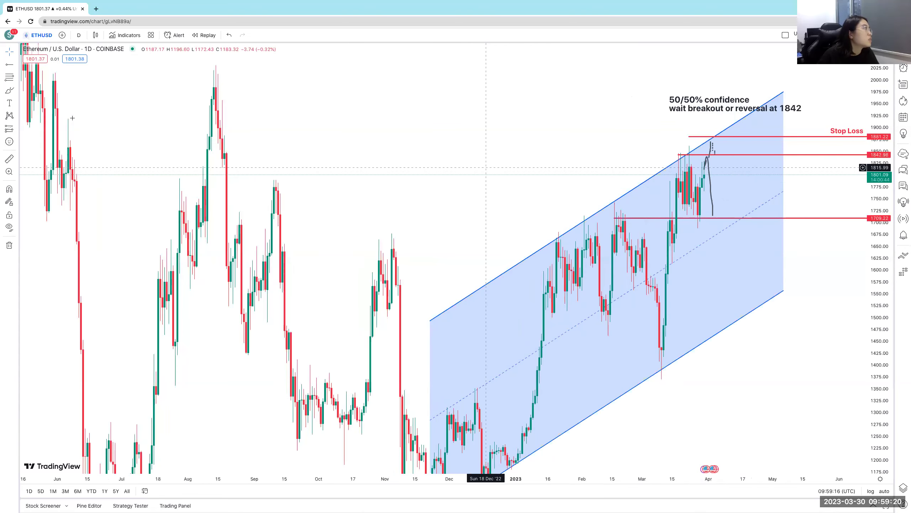
pyautogui.moveTo(486, 168); pyautogui.dragTo(562, 171)
pyautogui.click(79, 35)
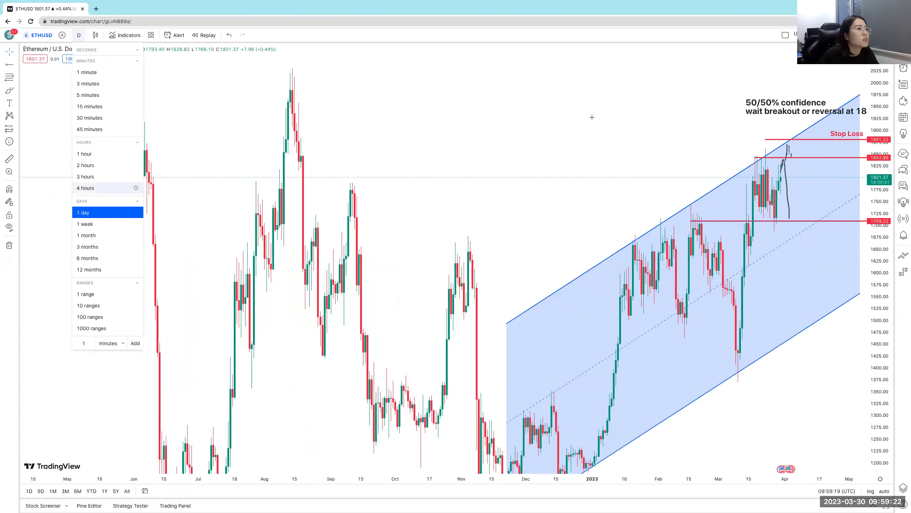
pyautogui.click(86, 188)
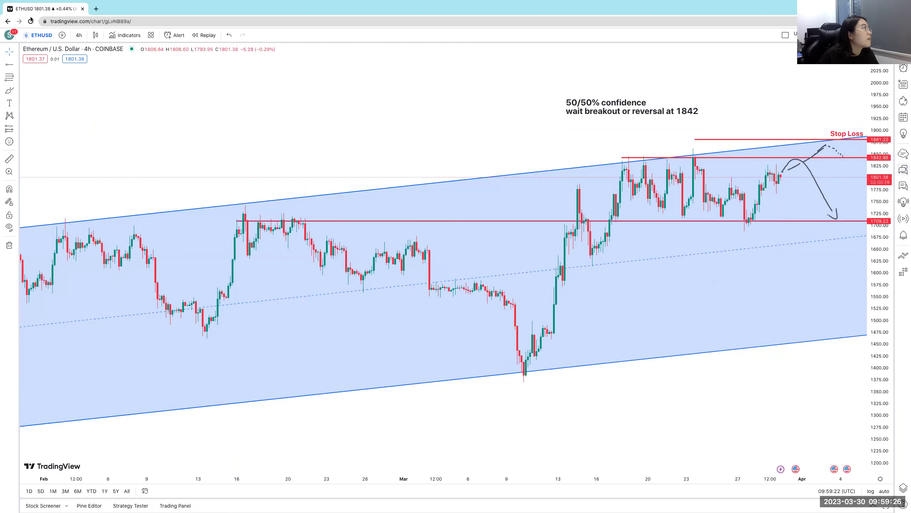
# On the 1-day timeframe, place a horizontal ray at 1986.93 near the August 2022 high with the Take Profit template.
pyautogui.click(79, 35)
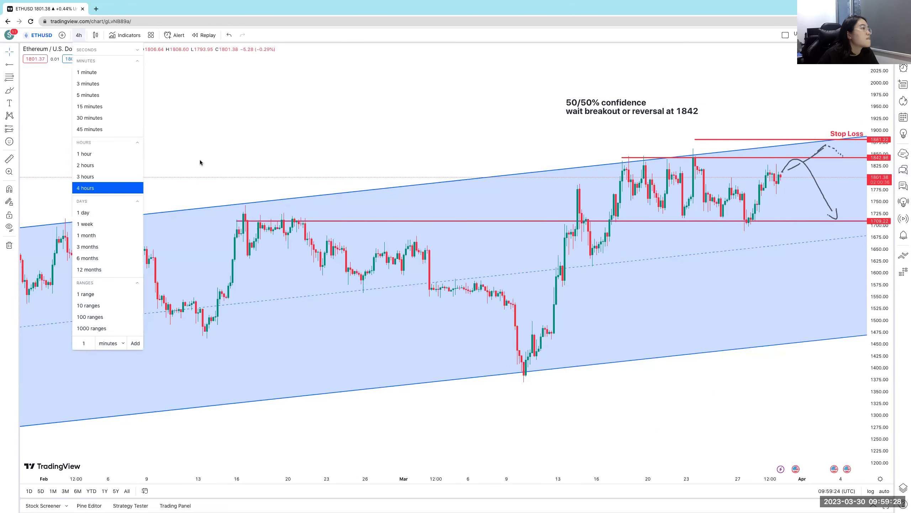
pyautogui.click(83, 213)
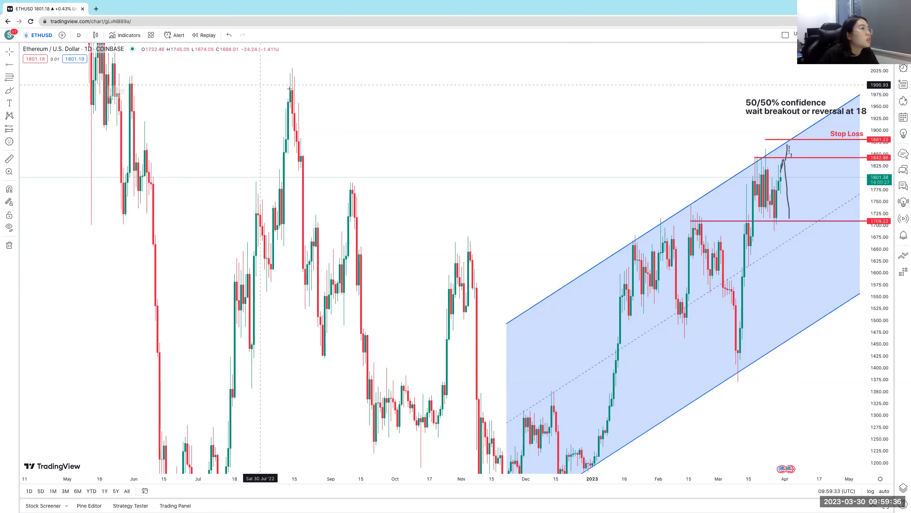
pyautogui.click(290, 89)
pyautogui.rightClick(291, 89)
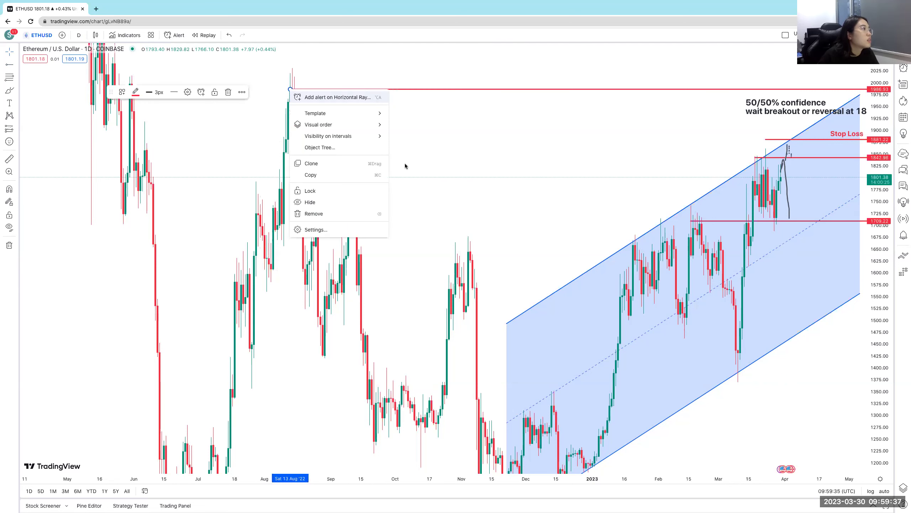
pyautogui.moveTo(345, 114)
pyautogui.click(405, 199)
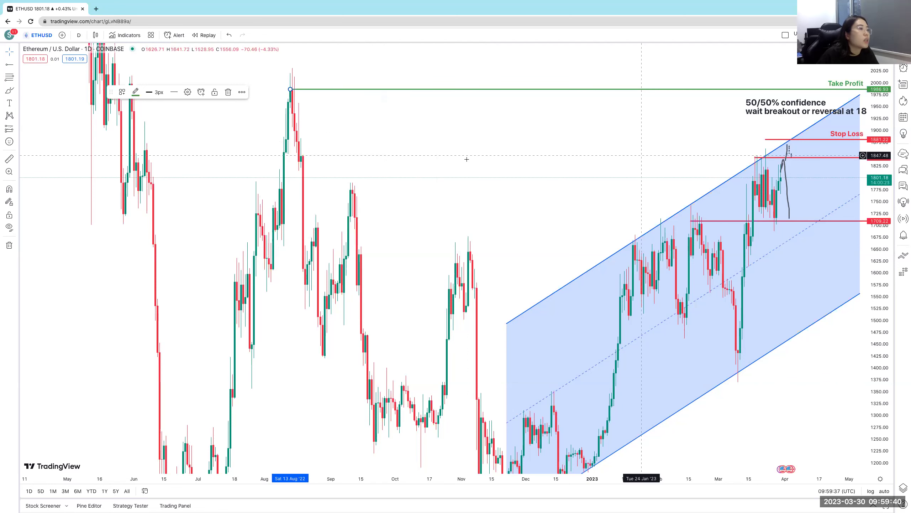
# Switch the chart to the 4-hour timeframe and reset the price scale to automatic fit.
pyautogui.hscroll(5, 84, 203)
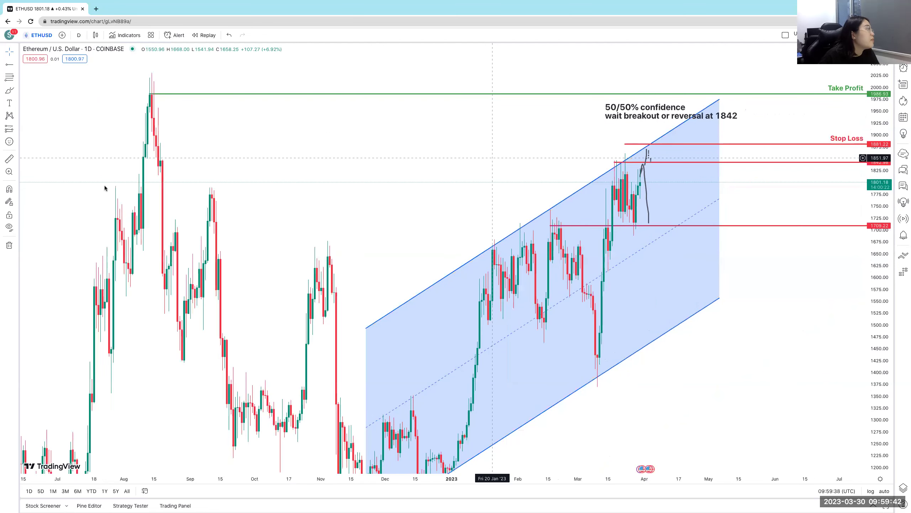
pyautogui.click(78, 35)
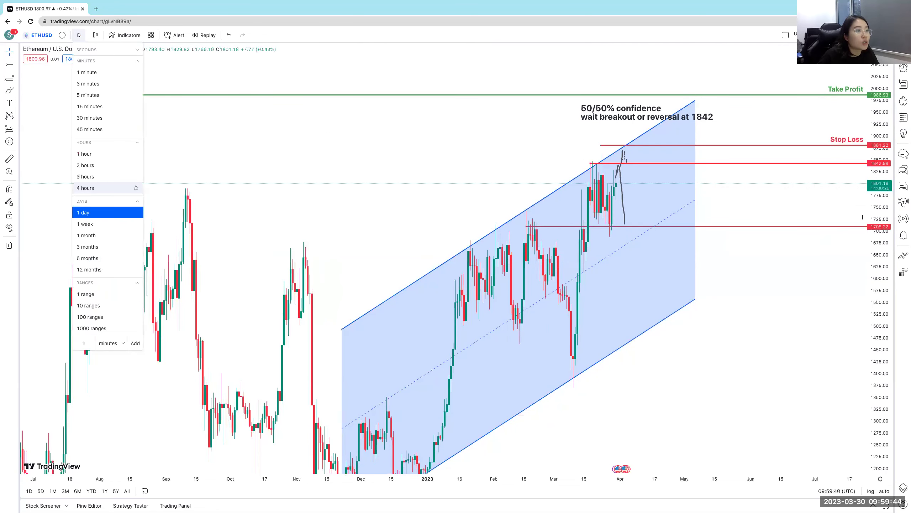
pyautogui.press('Return')
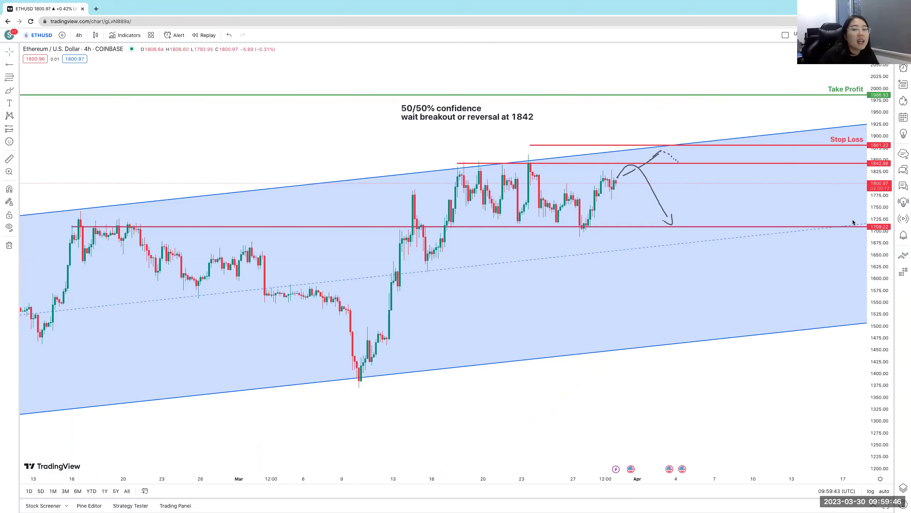
pyautogui.doubleClick(881, 171)
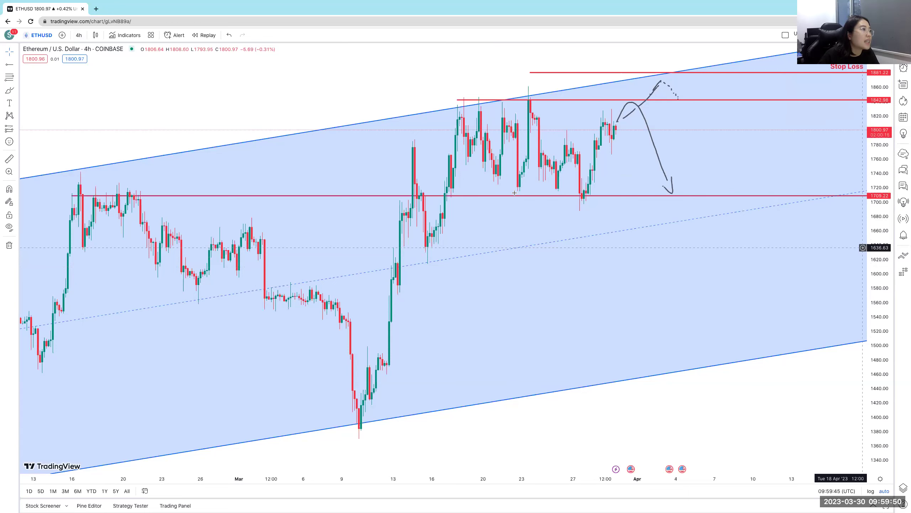
# Try the Ichimoku Cloud indicator on the 4-hour ETHUSD chart and undo its addition.
pyautogui.click(128, 35)
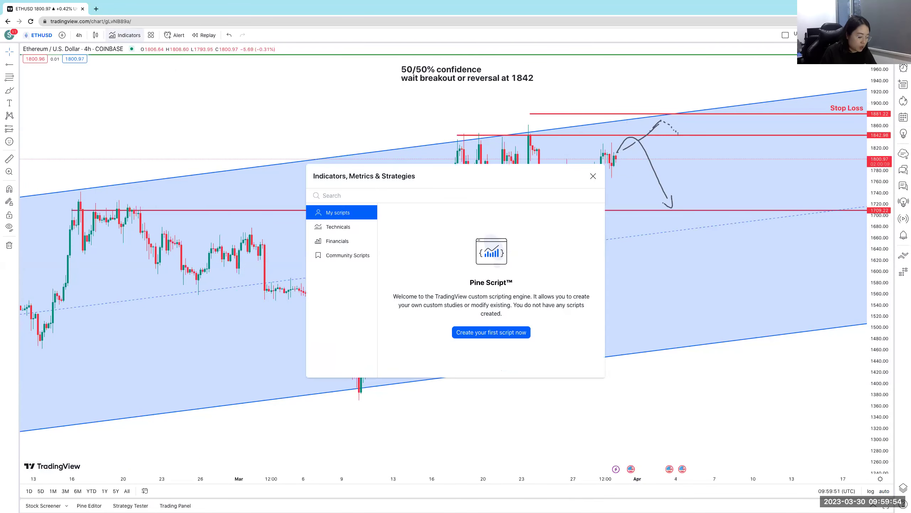
pyautogui.write('ichimoku')
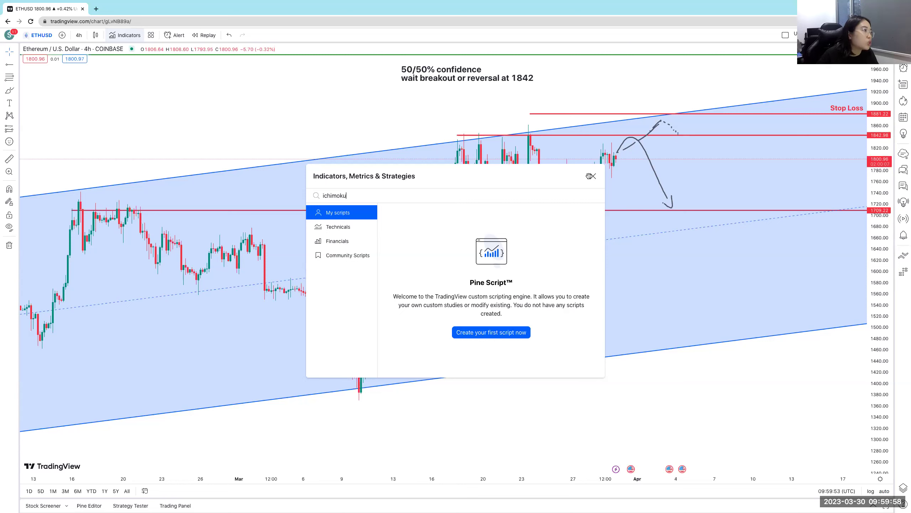
pyautogui.press('Return')
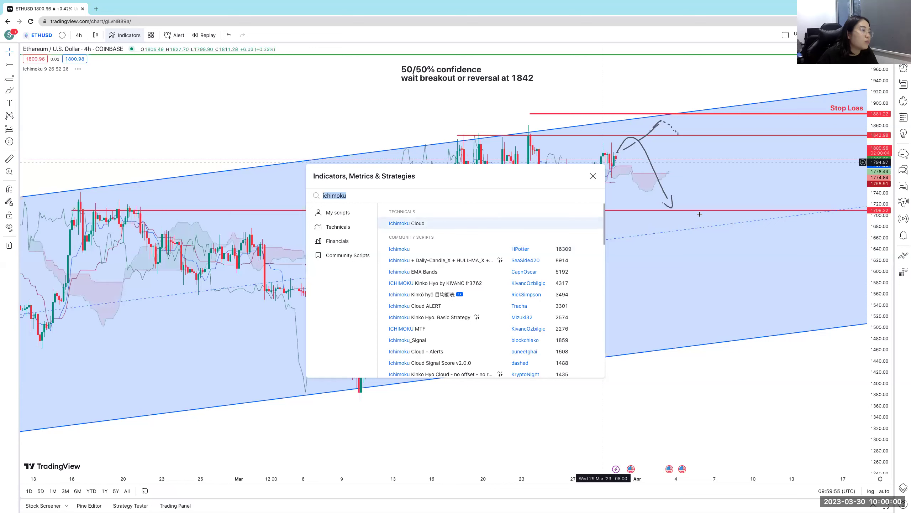
pyautogui.press('Escape')
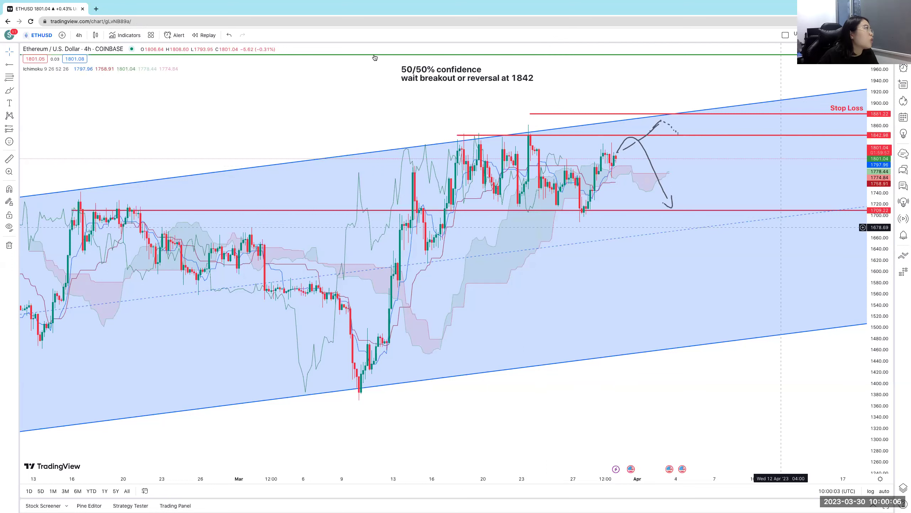
pyautogui.press('super+z')
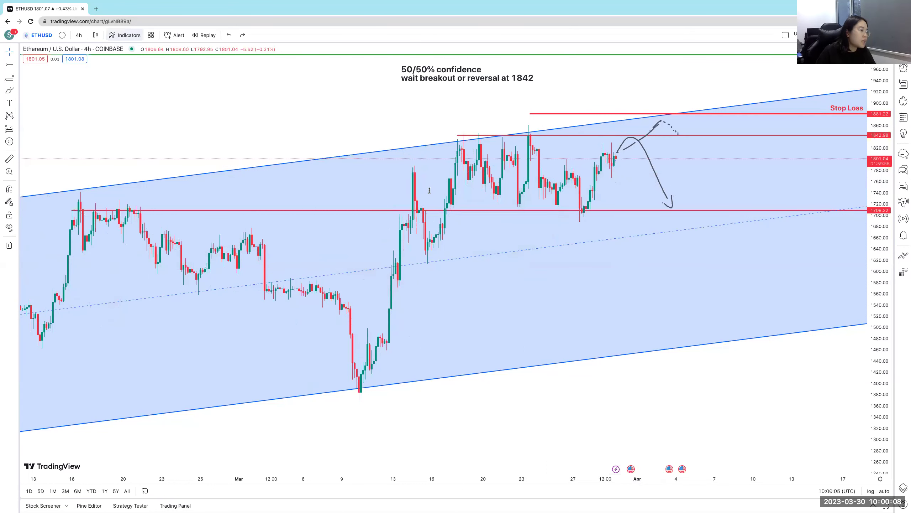
# Find the Moving Average Convergence Divergence (MACD) indicator and add it to the ETHUSD chart.
pyautogui.press('/')
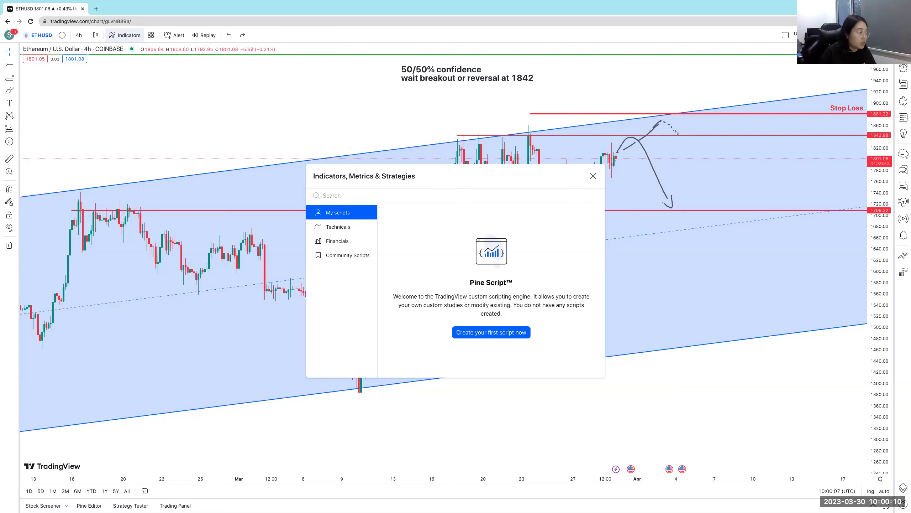
pyautogui.write('macd')
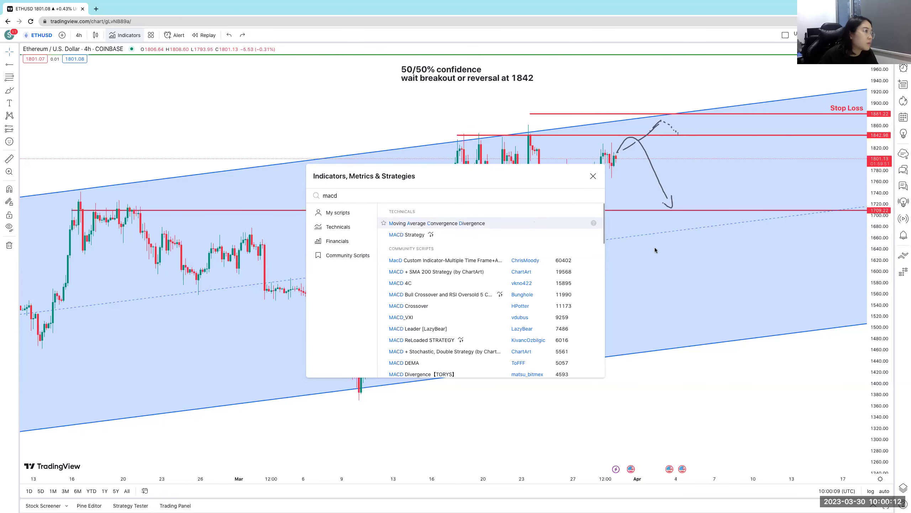
pyautogui.press('Return')
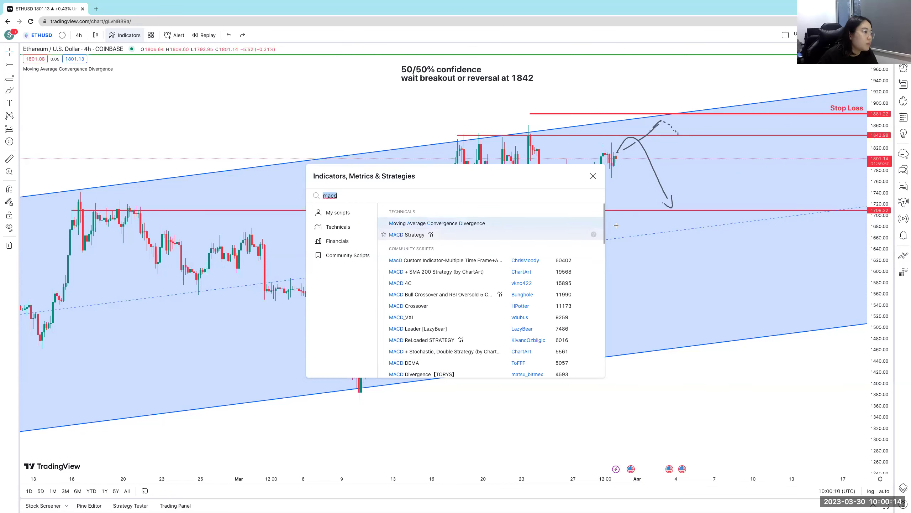
pyautogui.click(608, 249)
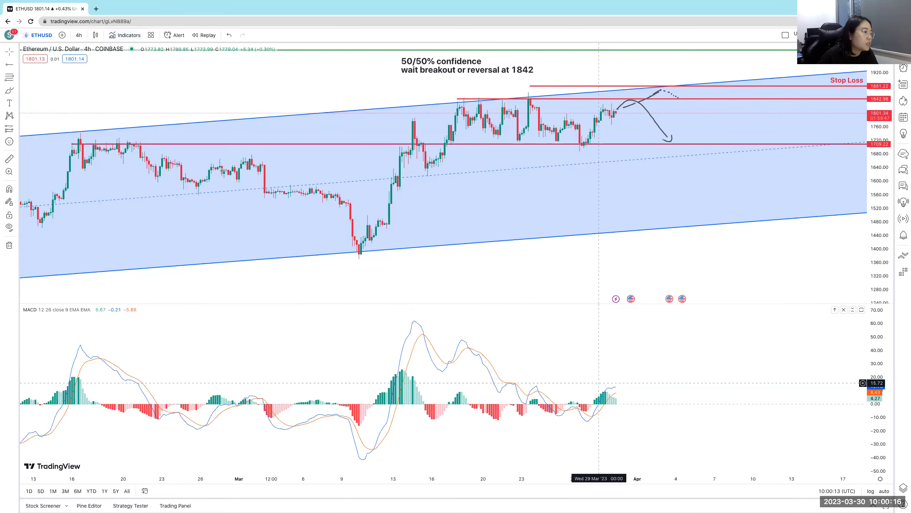
# Draw a trend line below the MACD histogram from 21 March at -12.43 to 4 April at about 1.38.
pyautogui.click(17, 64)
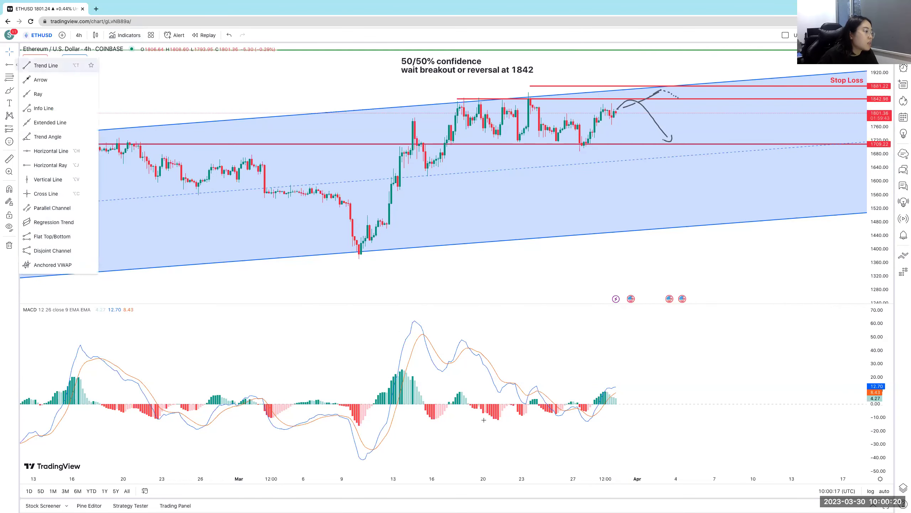
pyautogui.hotkey('alt', 't')
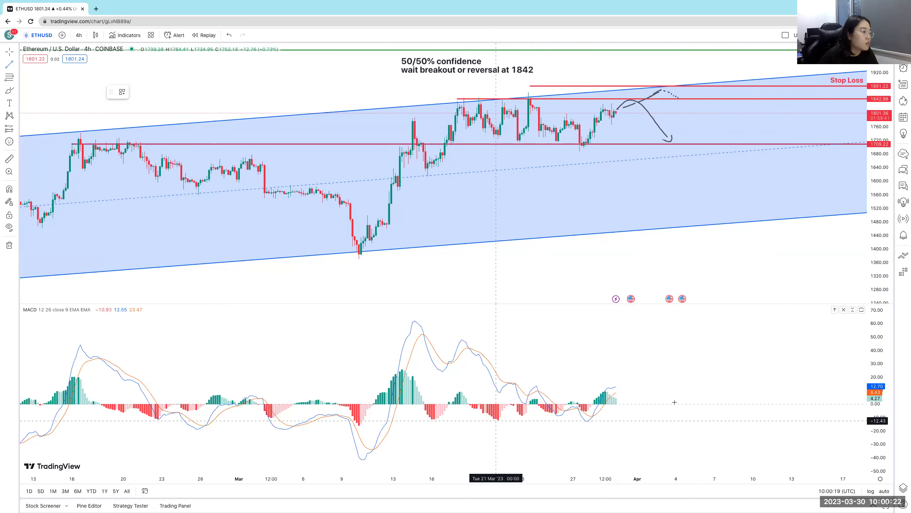
pyautogui.click(496, 421)
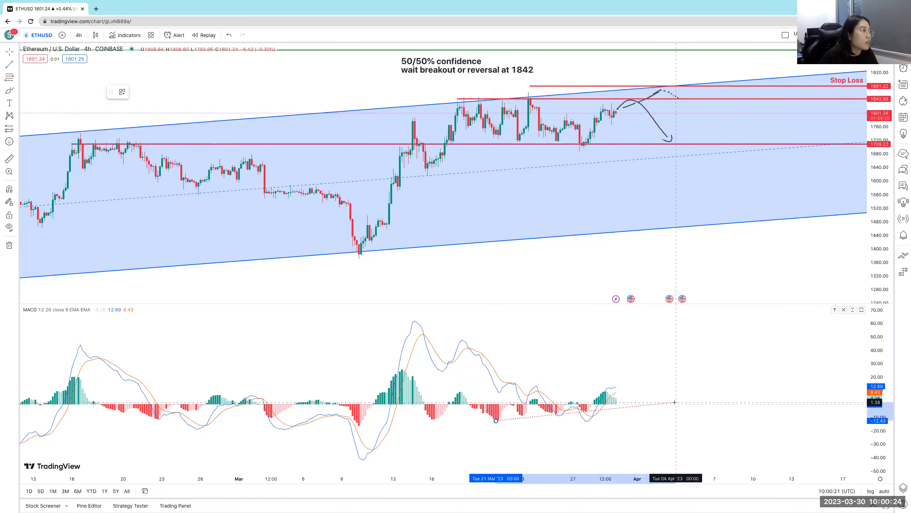
pyautogui.click(676, 402)
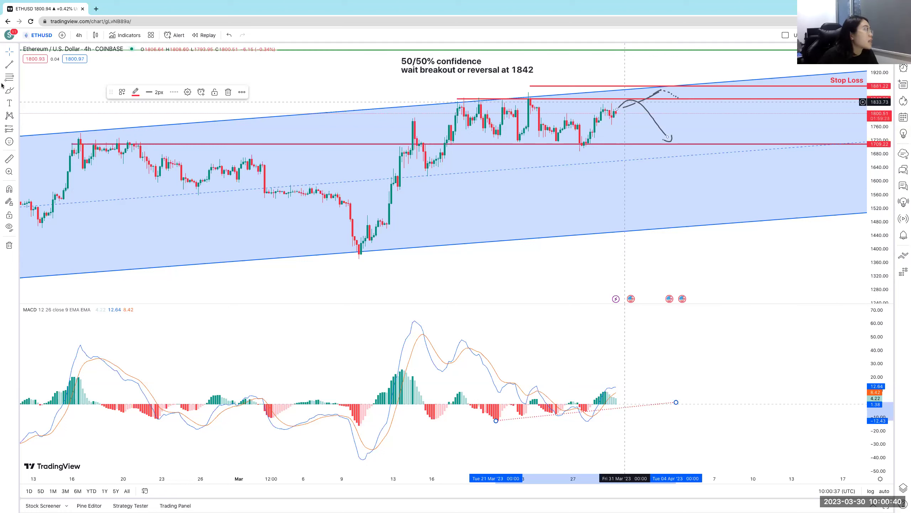
# Try a second rising trend line above the MACD histogram, starting on 23 March at 3.77.
pyautogui.click(16, 65)
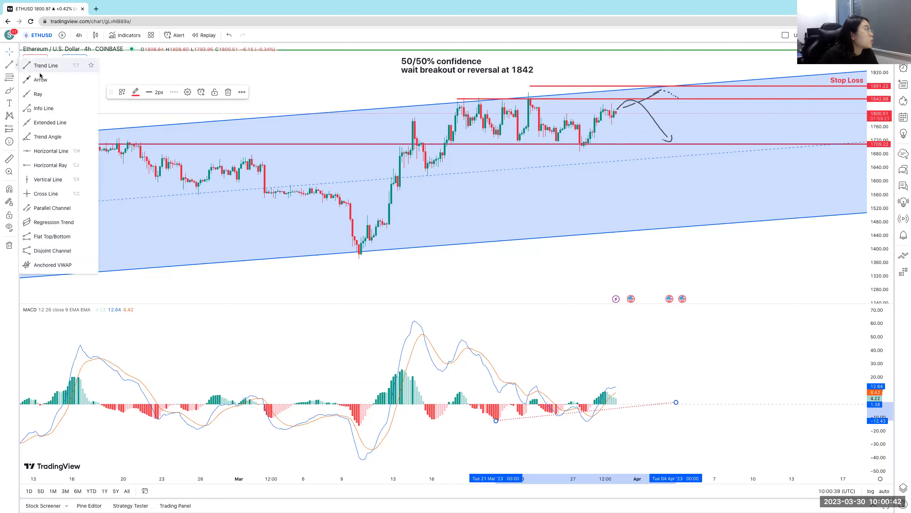
pyautogui.click(41, 78)
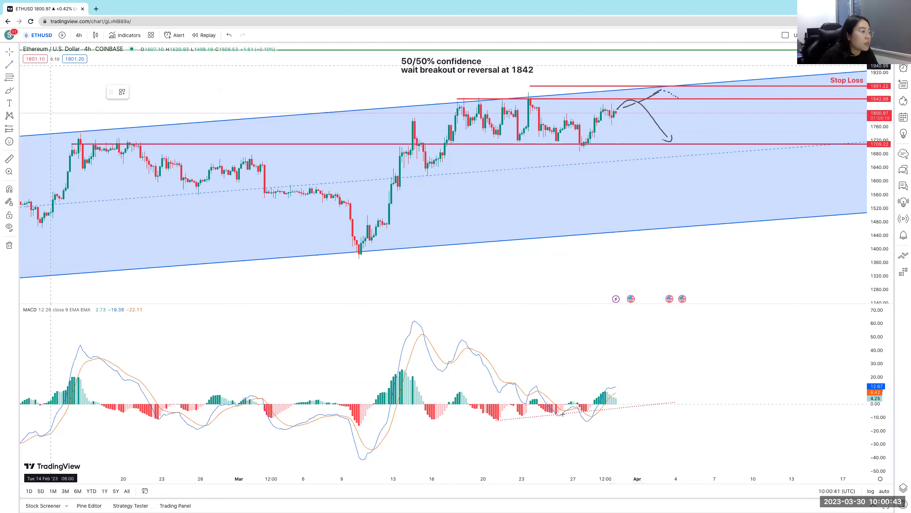
pyautogui.click(534, 399)
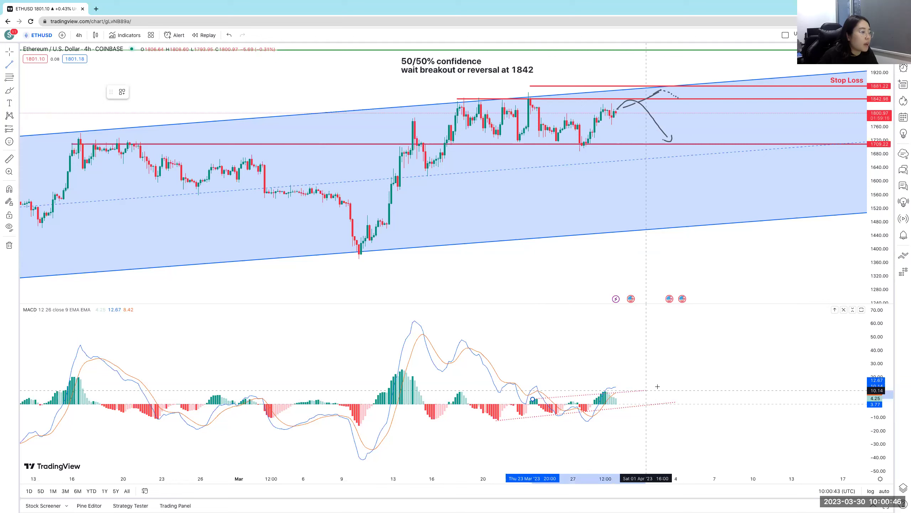
pyautogui.click(657, 386)
pyautogui.doubleClick(656, 386)
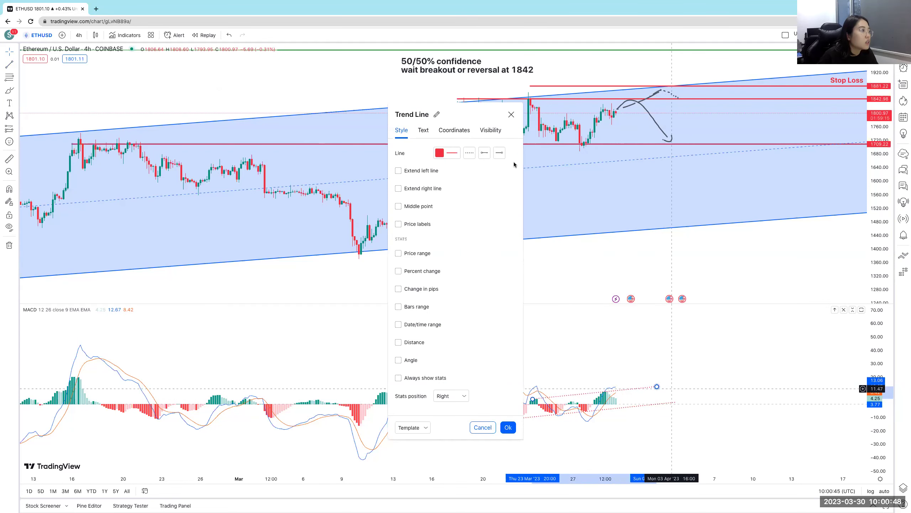
pyautogui.click(511, 114)
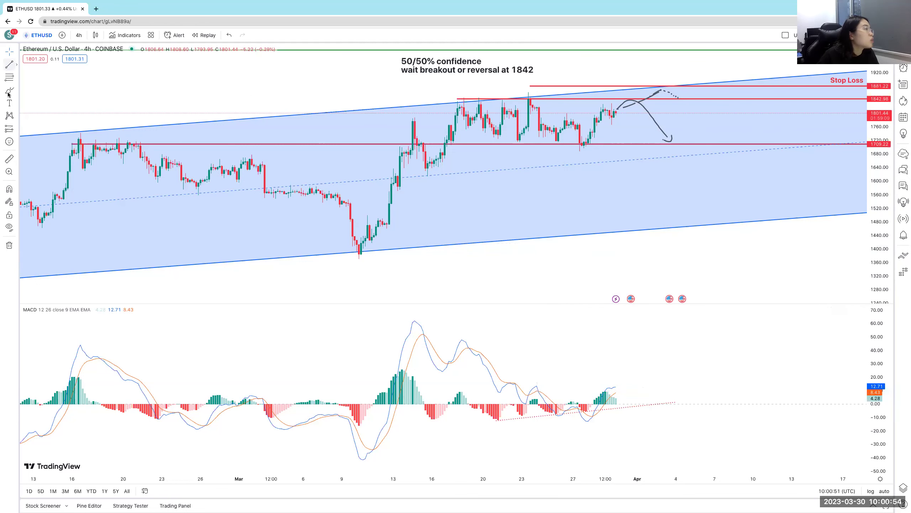
pyautogui.press('Escape')
# Circle the four highs at the 1842.98 resistance with the brush, and sketch a breakout and pullback path from the current price.
pyautogui.moveTo(455, 105); pyautogui.dragTo(474, 96)
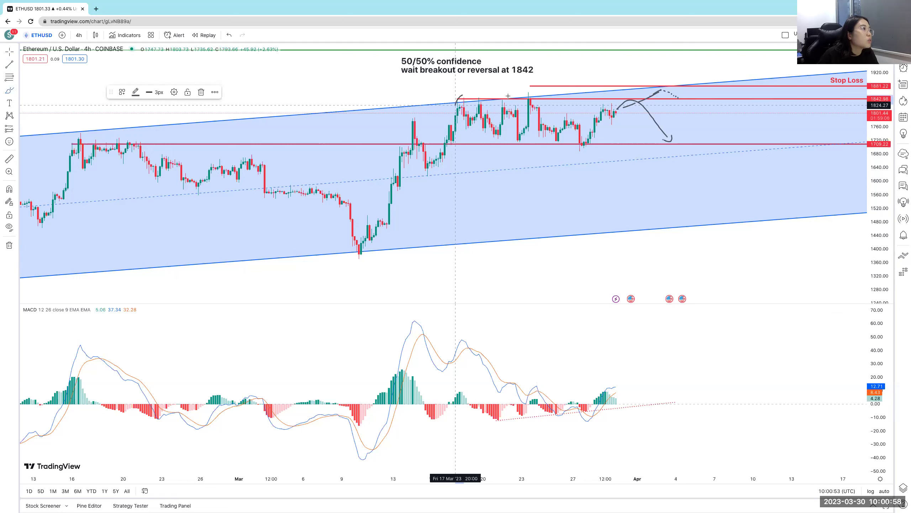
pyautogui.moveTo(456, 105); pyautogui.dragTo(463, 100)
pyautogui.moveTo(485, 94); pyautogui.dragTo(492, 92)
pyautogui.moveTo(501, 95); pyautogui.dragTo(541, 92)
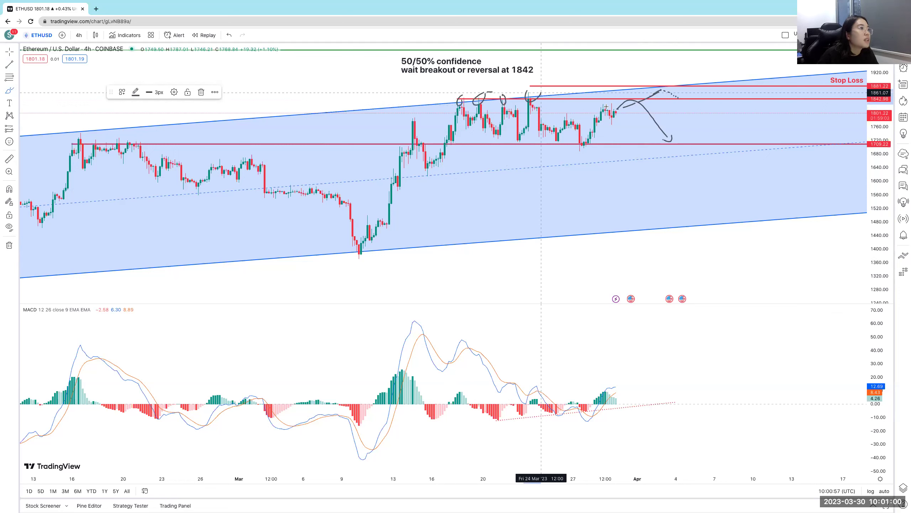
pyautogui.moveTo(623, 94)
pyautogui.mouseDown()
pyautogui.moveTo(617, 99)
pyautogui.moveTo(644, 56)
pyautogui.moveTo(668, 96)
pyautogui.mouseUp()
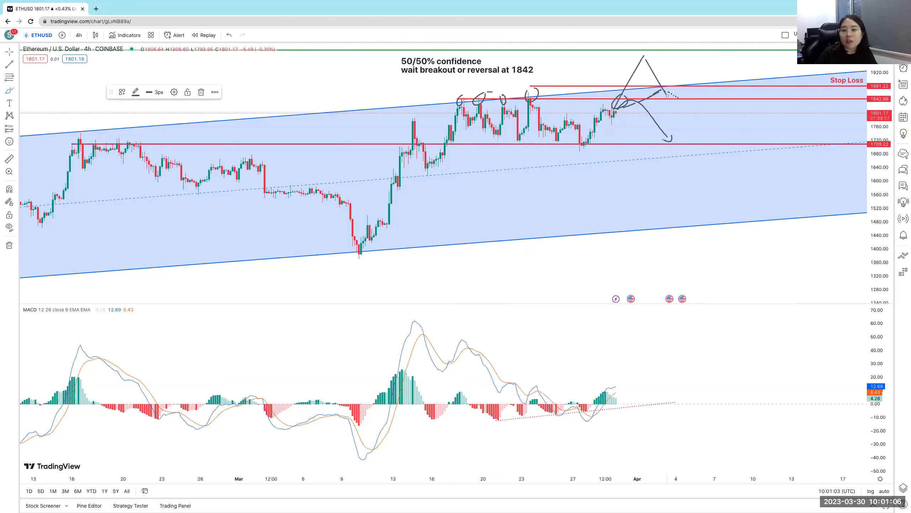
pyautogui.click(227, 37)
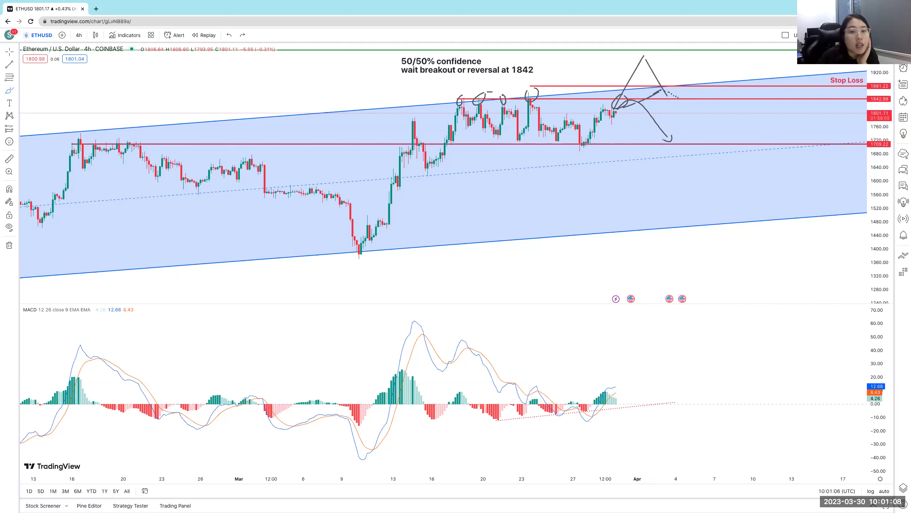